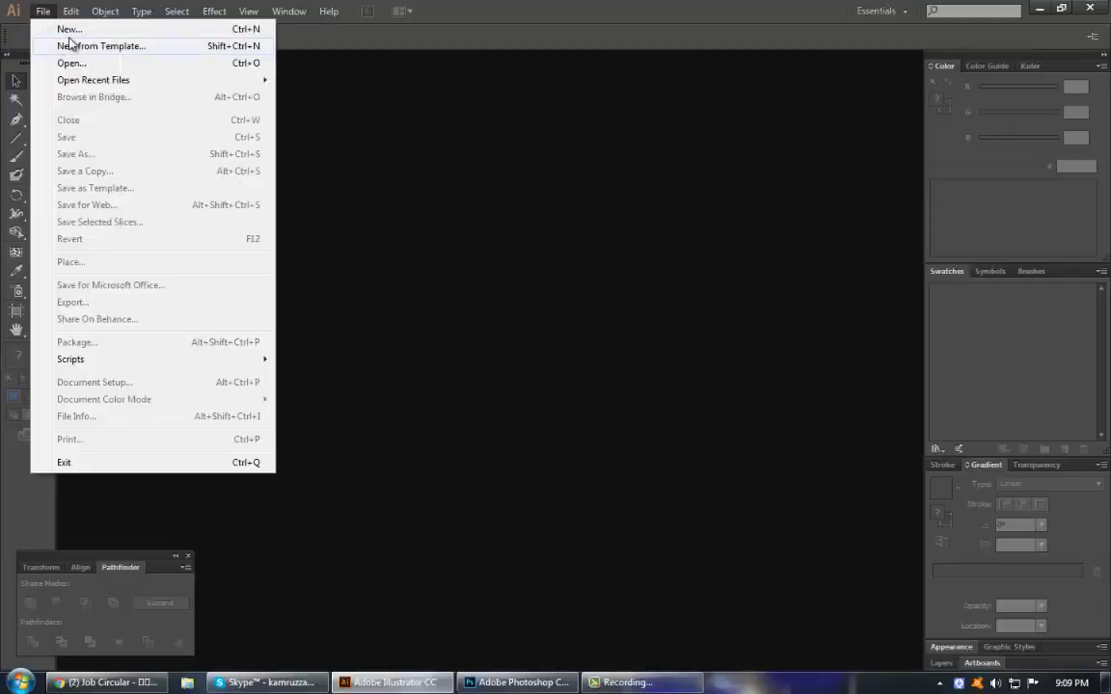
Create a new A4 landscape document measuring 11.69 x 8.27 in.
left_click(67, 29)
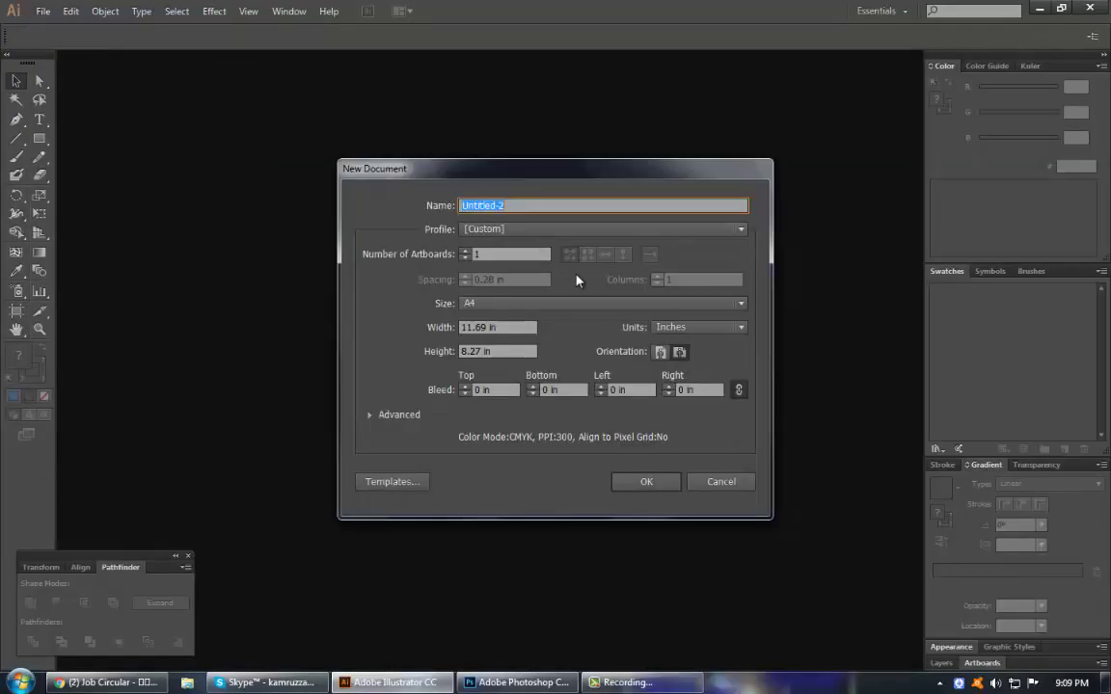
left_click(647, 480)
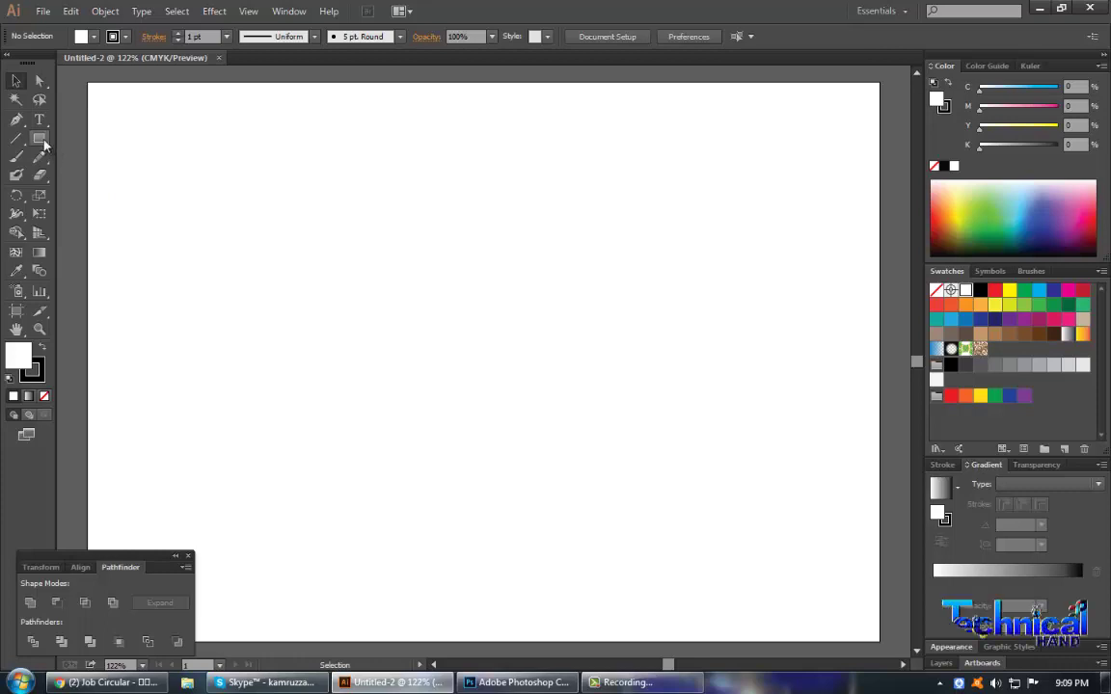
Draw a rounded square near the page centre with a 50 pt black stroke.
left_click_drag(39, 138, 112, 154)
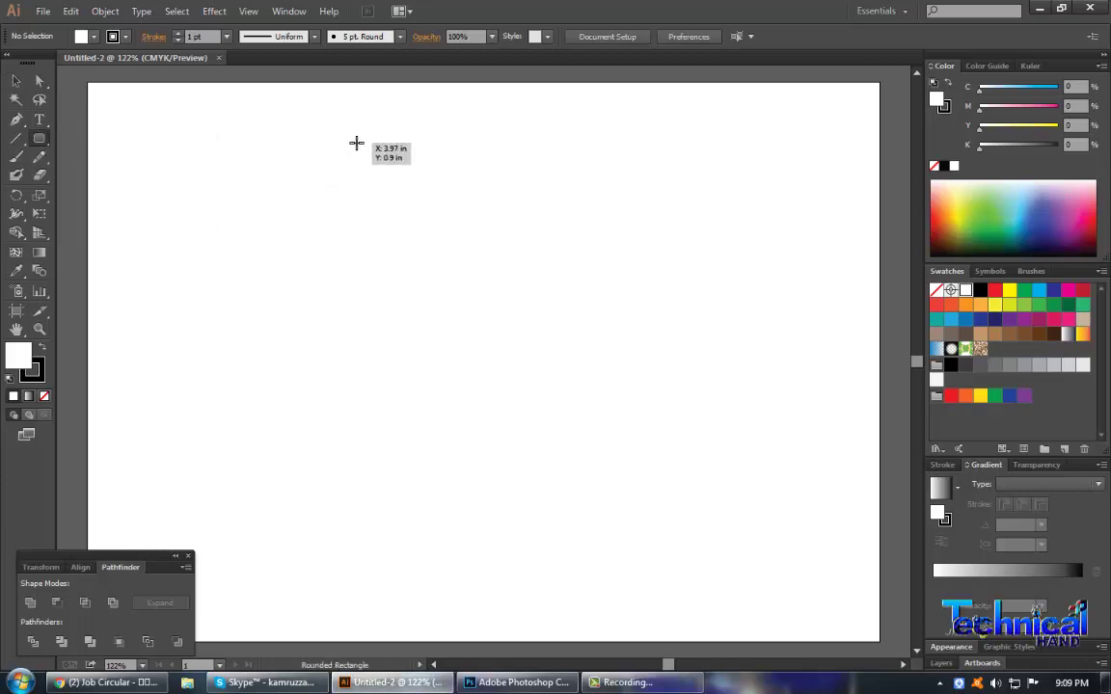
mouse_move(356, 143)
left_mouse_down()
mouse_move(528, 338)
mouse_move(662, 449)
left_mouse_up()
left_click(16, 81)
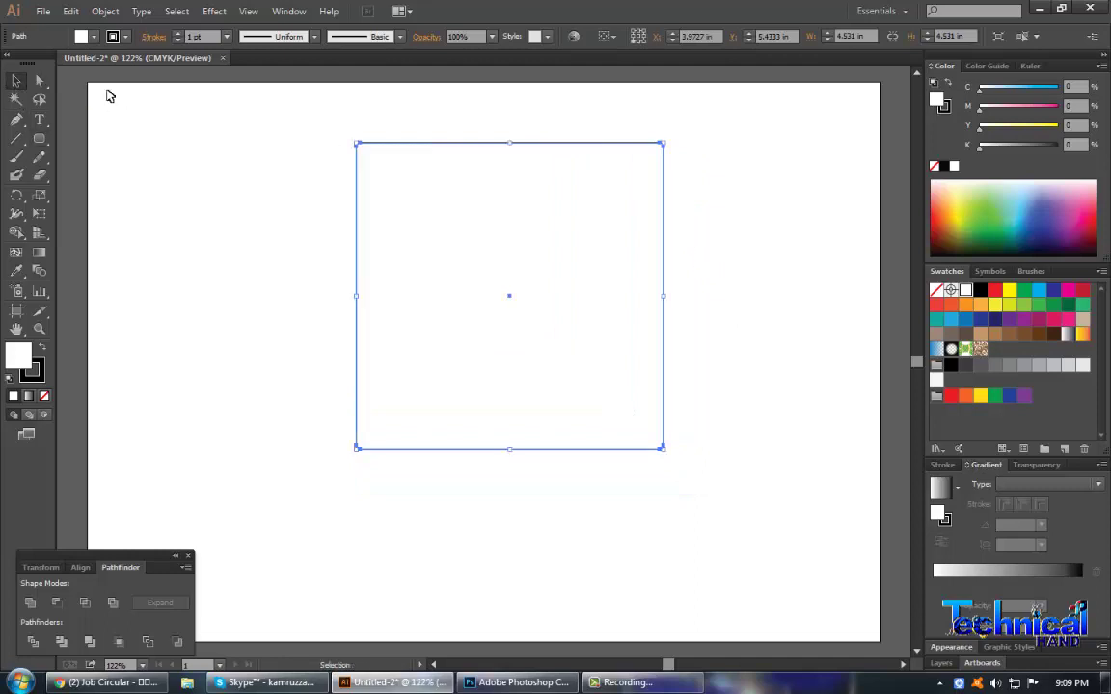
double_click(197, 35)
type("50")
key("Return")
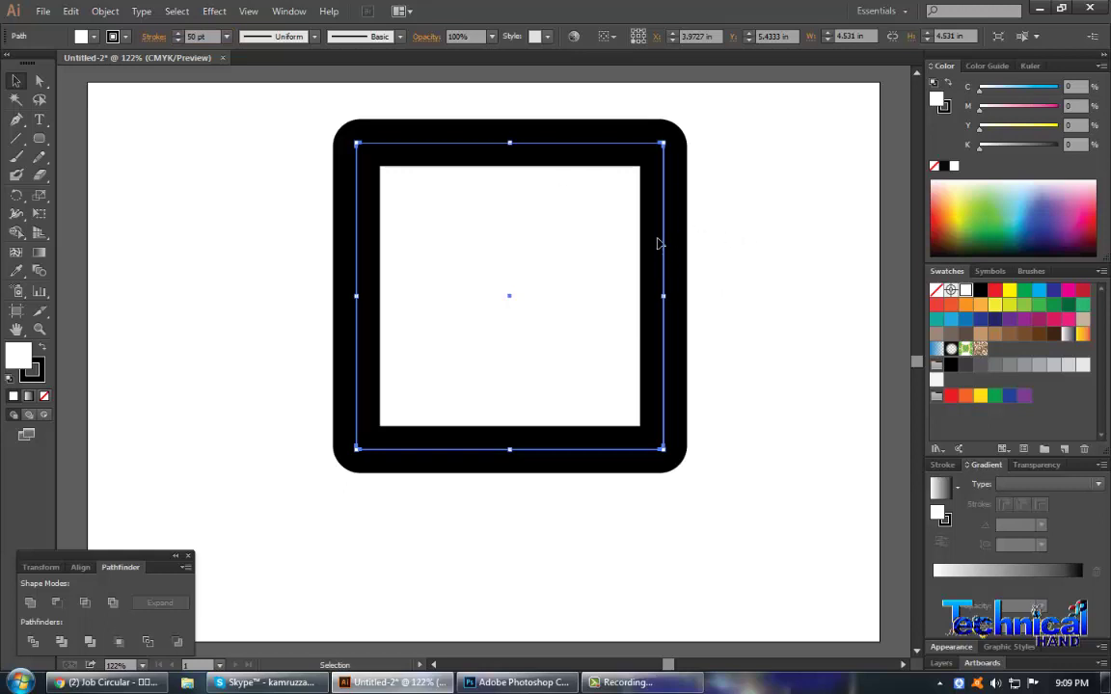
Rotate the square 45° into a diamond and move it down-left.
left_click(39, 213)
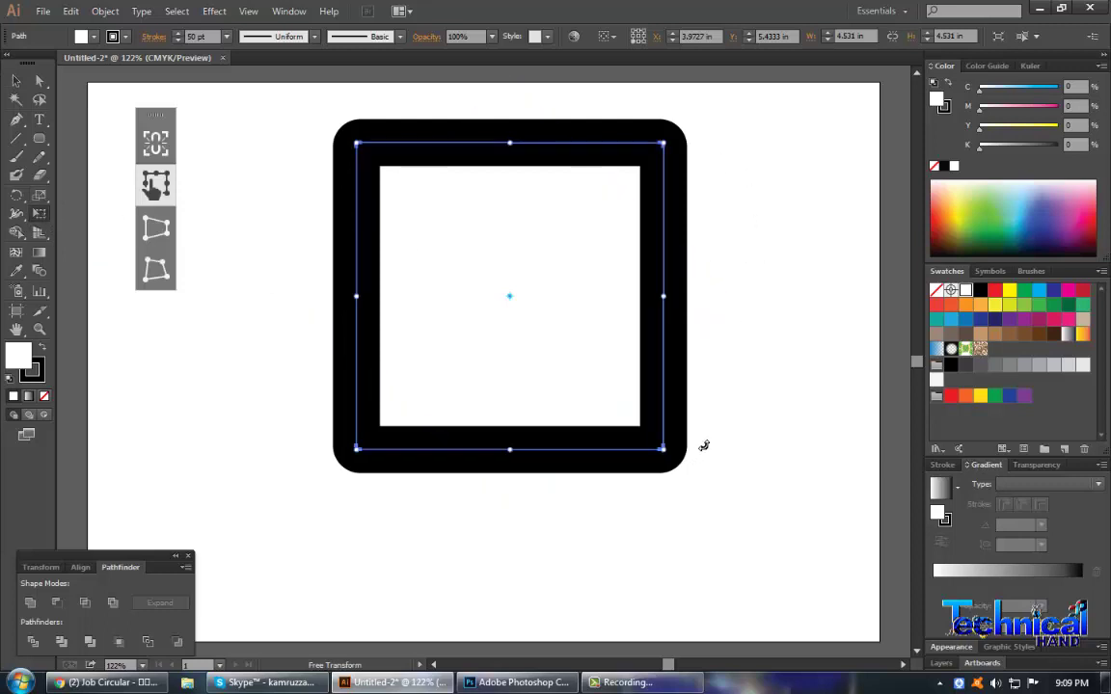
left_click_drag(704, 446, 702, 288)
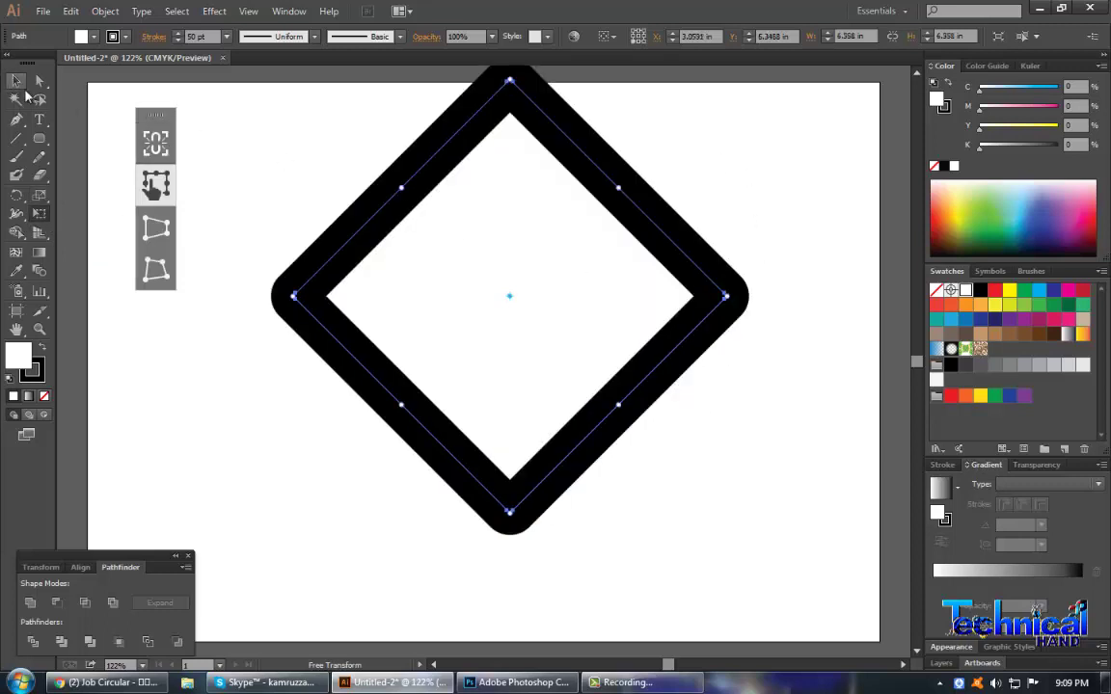
left_click(17, 81)
left_click_drag(583, 155, 546, 239)
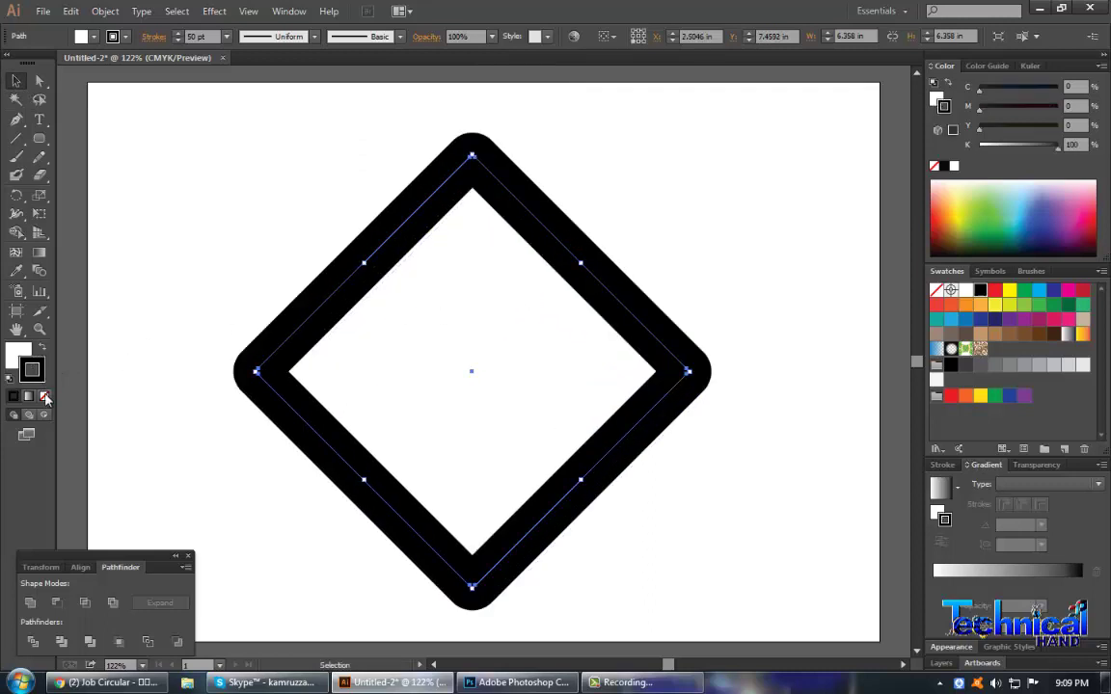
Remove the diamond's stroke and fill it with a white-to-black gradient.
left_click(44, 396)
left_click(17, 359)
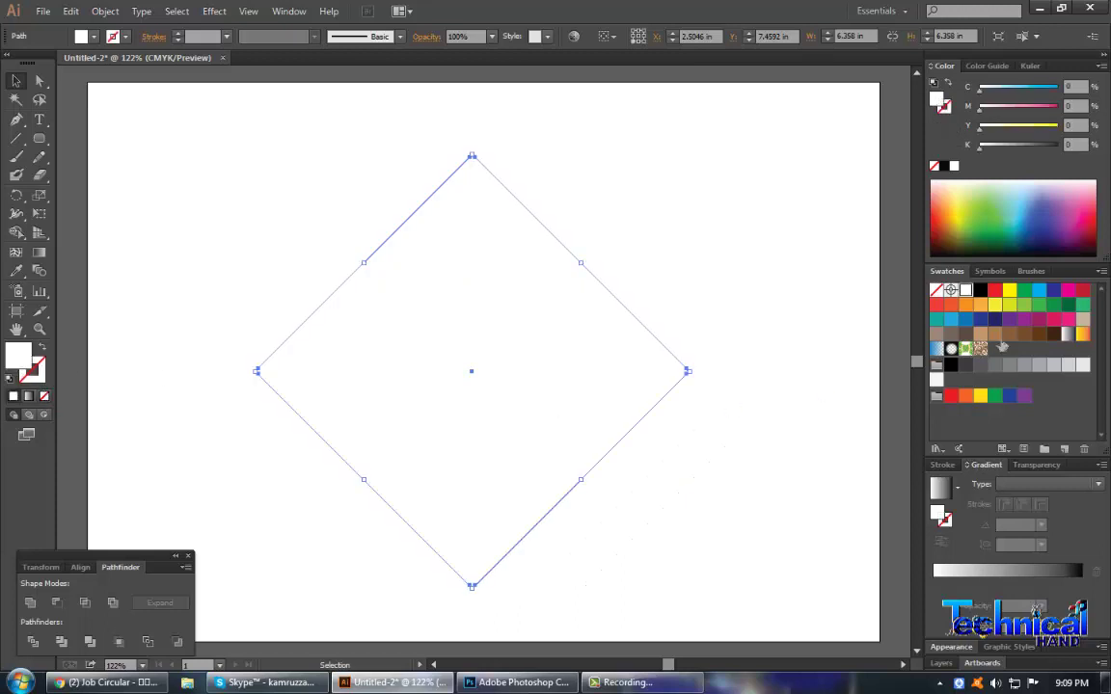
left_click(1073, 334)
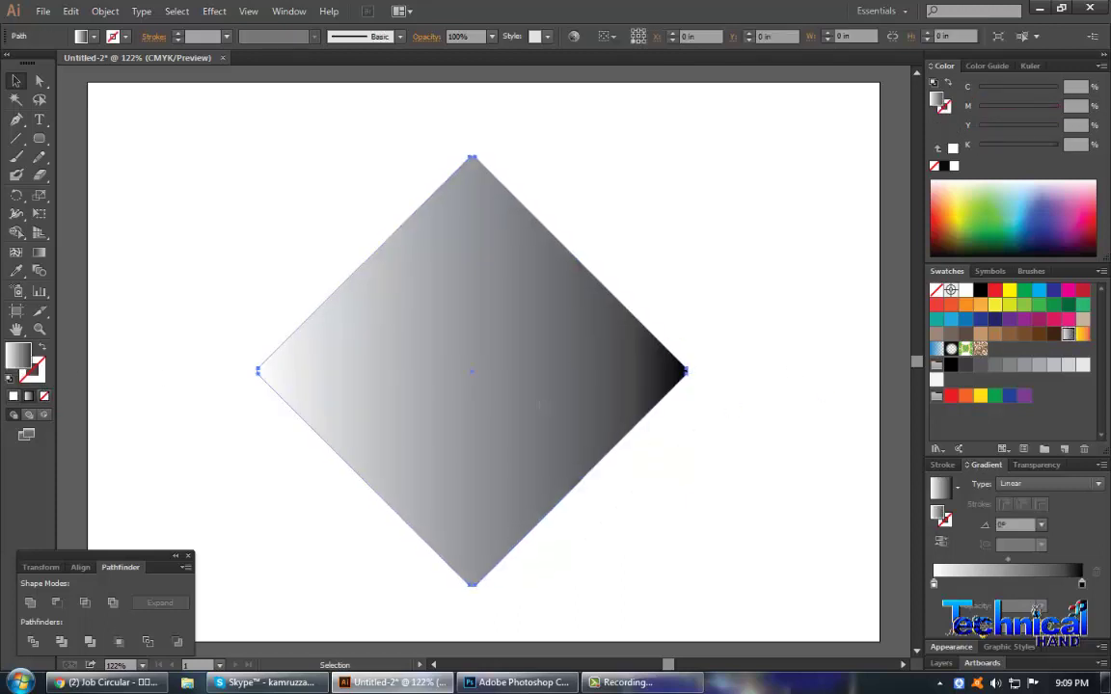
Show rulers and place a vertical guide through the diamond's centre.
key("ctrl+r")
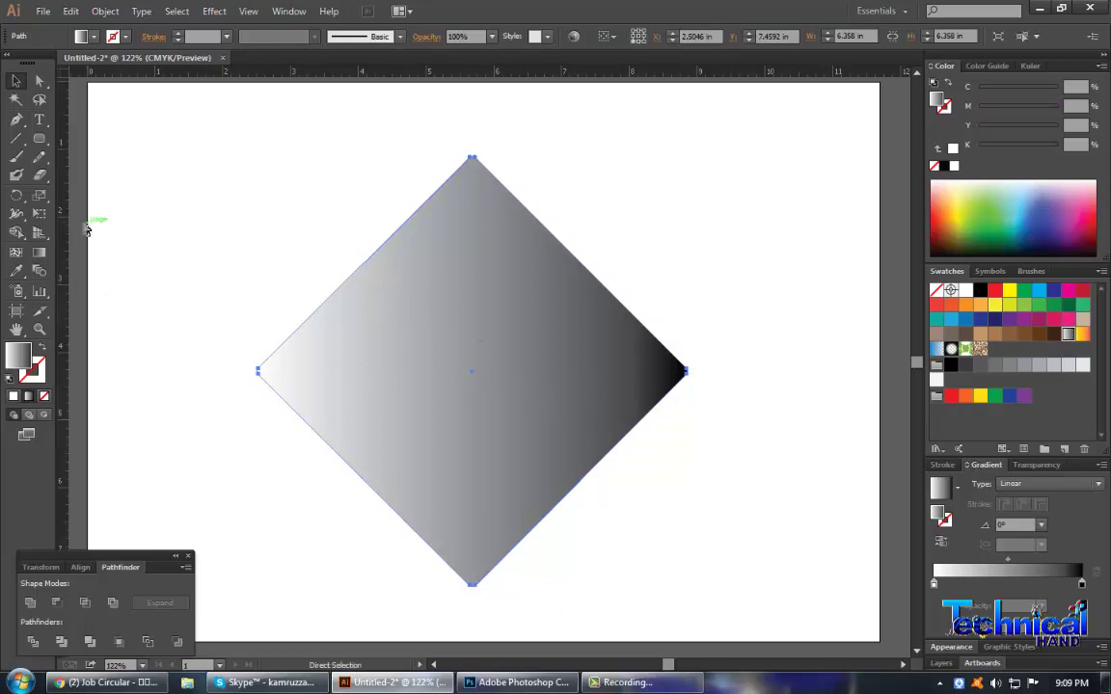
mouse_move(57, 232)
left_mouse_down()
mouse_move(476, 333)
mouse_move(474, 343)
left_mouse_up()
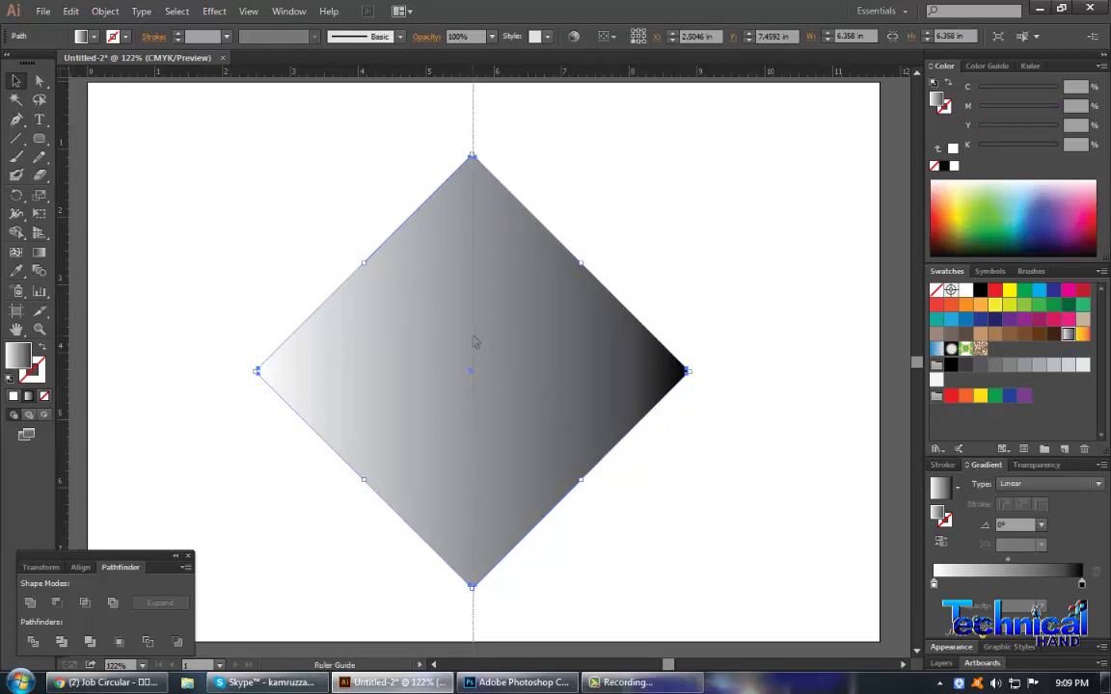
left_click_drag(474, 343, 473, 342)
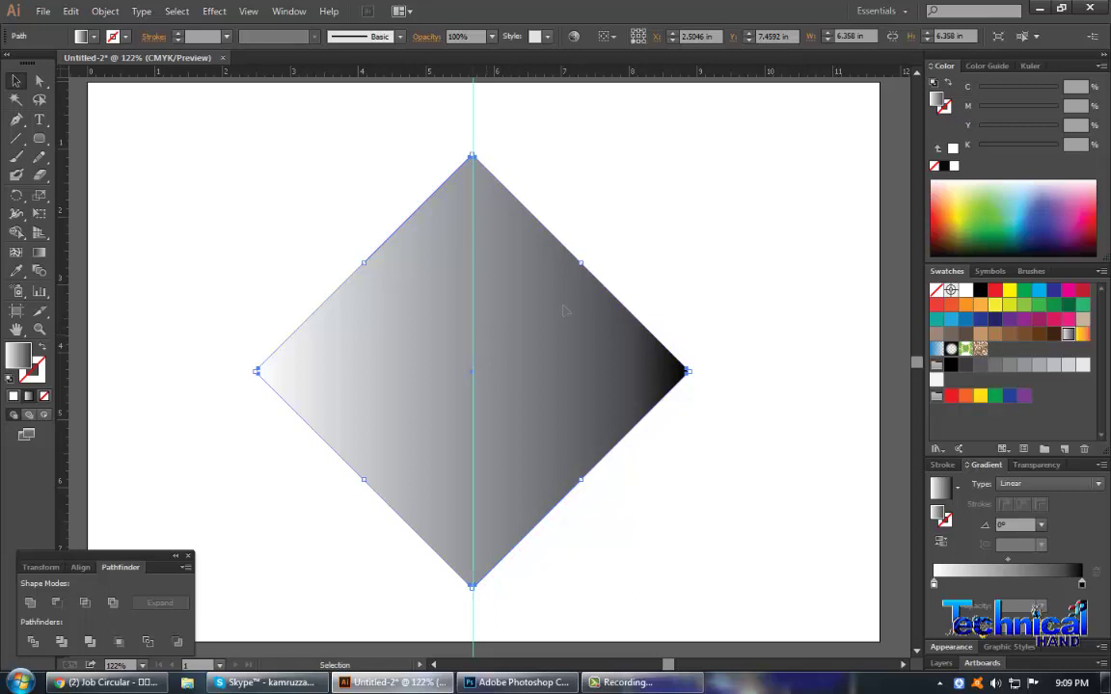
left_click(617, 180)
key("t")
left_click(646, 164)
type("Ctrl+R")
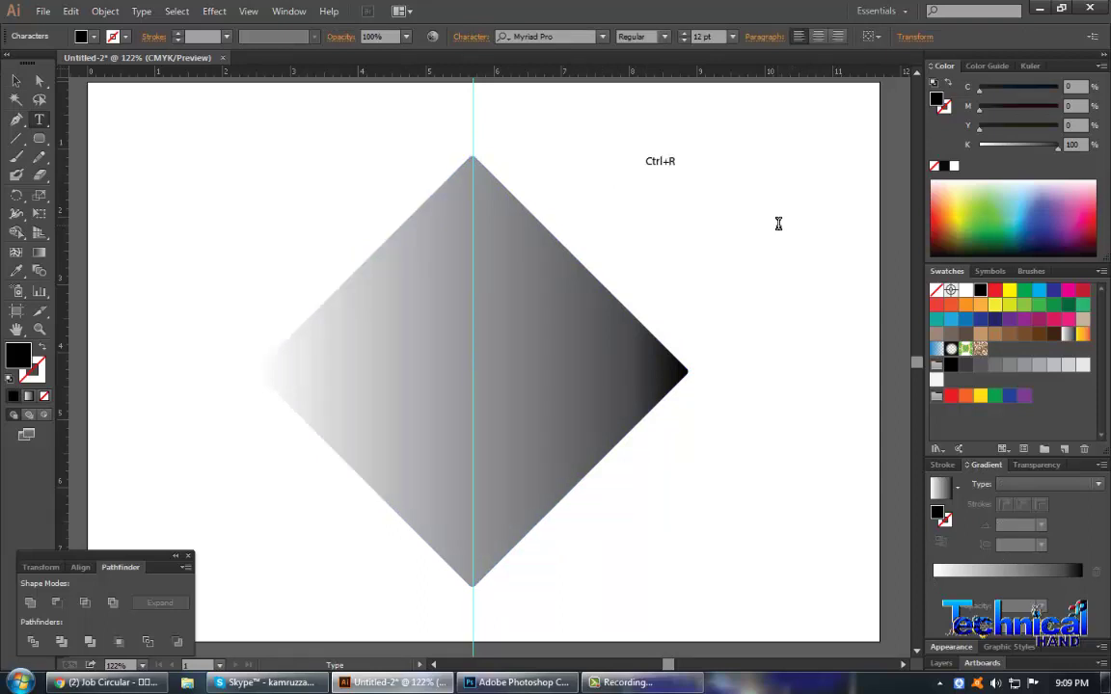
key("Escape")
left_click_drag(677, 170, 785, 183)
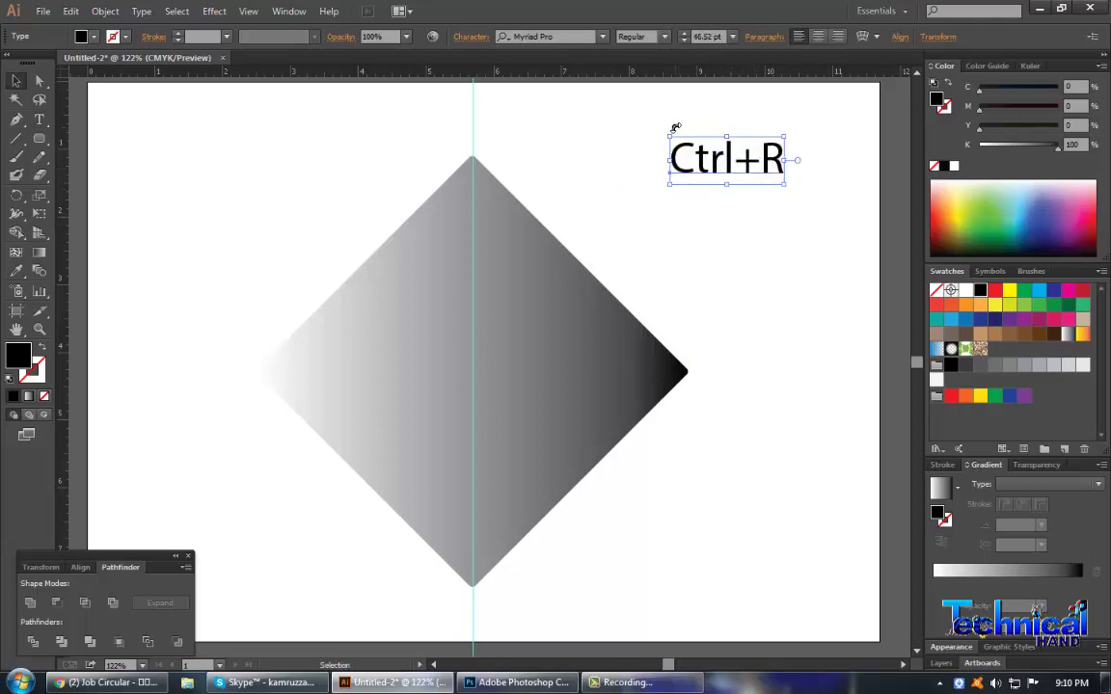
left_click(747, 184)
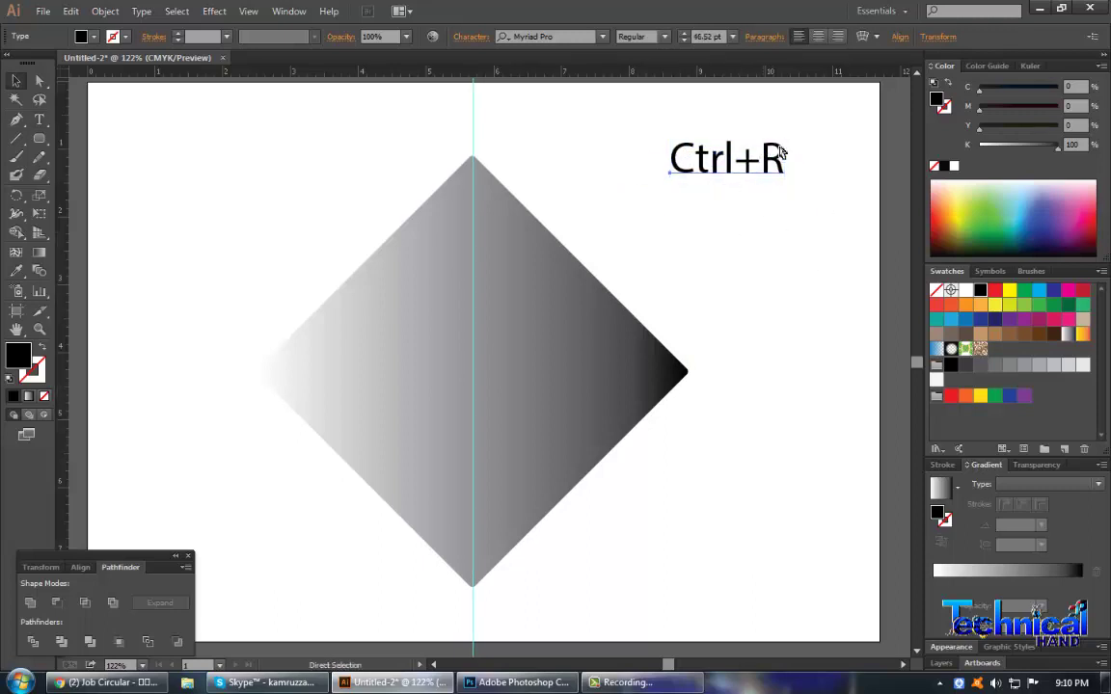
key("ctrl+r")
key("ctrl+r")
left_click(782, 206)
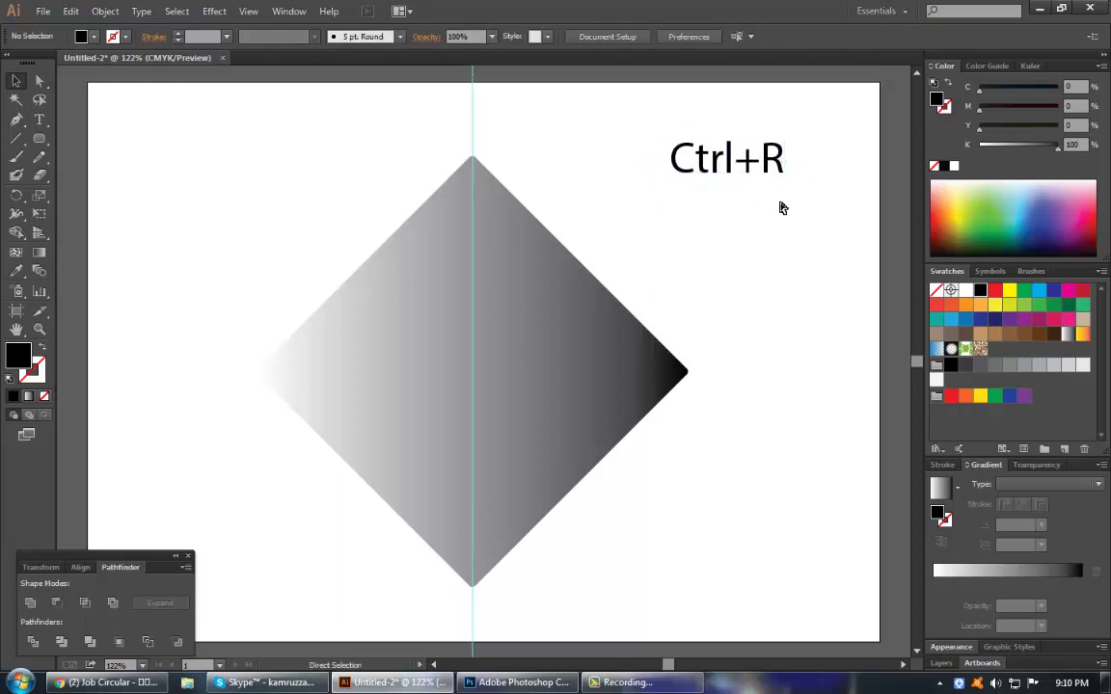
left_click_drag(781, 197, 711, 152)
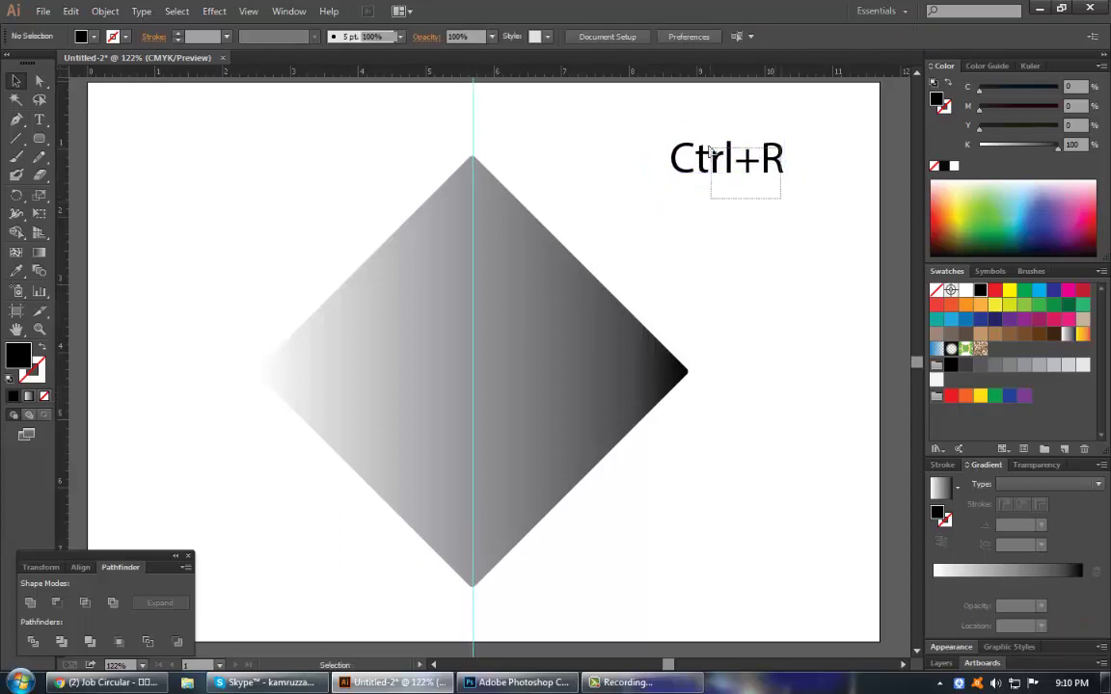
left_click(456, 424)
key("l")
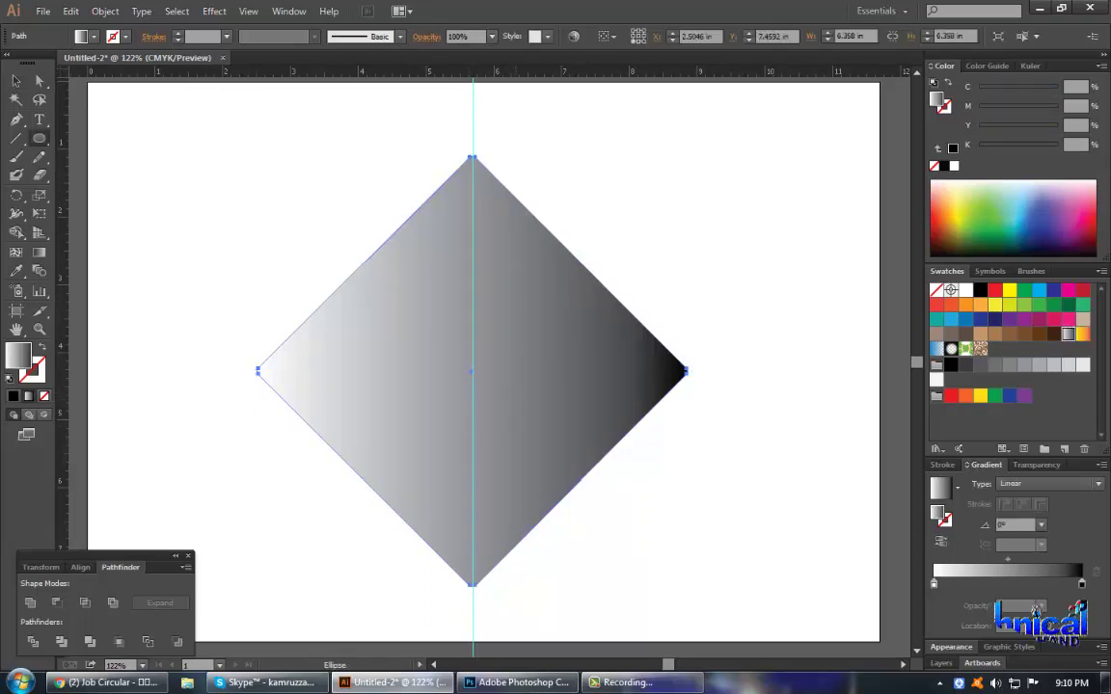
Draw a circle overlapping the diamond's lower-right side.
left_click_drag(526, 451, 526, 368)
left_click_drag(473, 286, 853, 625)
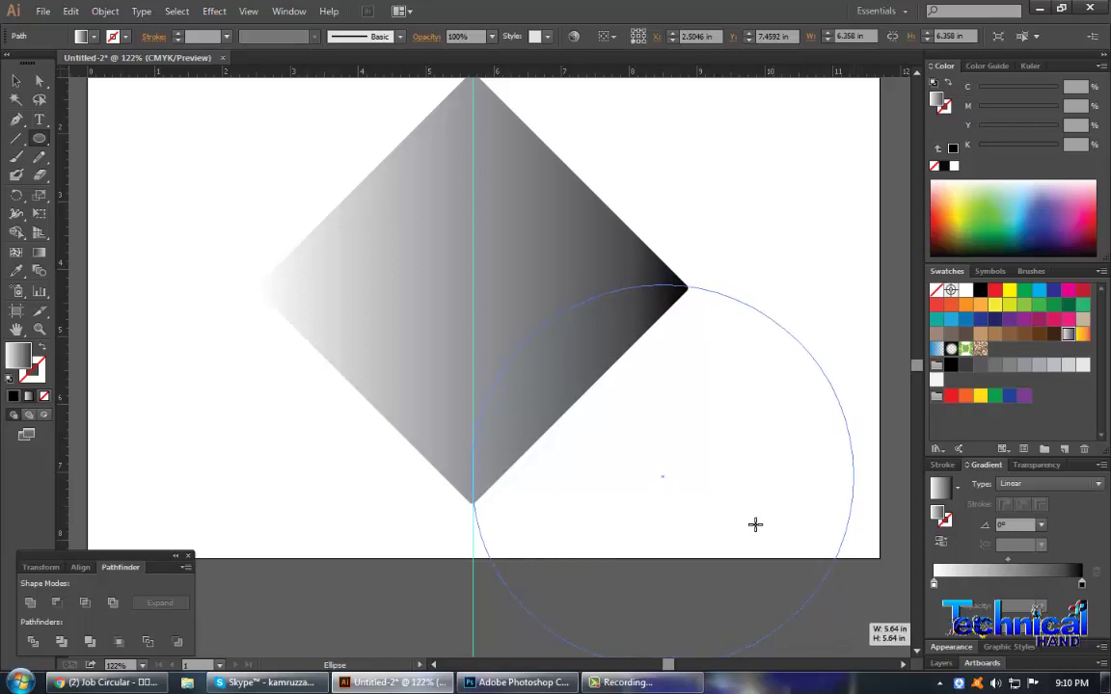
left_click_drag(755, 524, 756, 525)
key("ctrl+1")
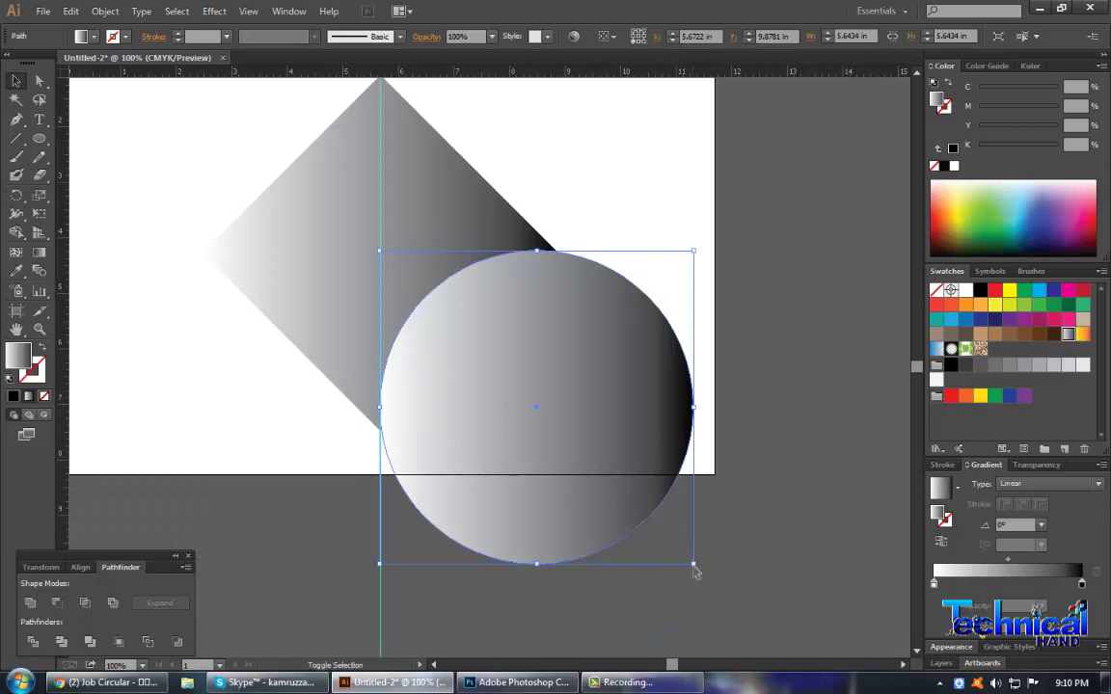
left_click_drag(696, 567, 708, 578)
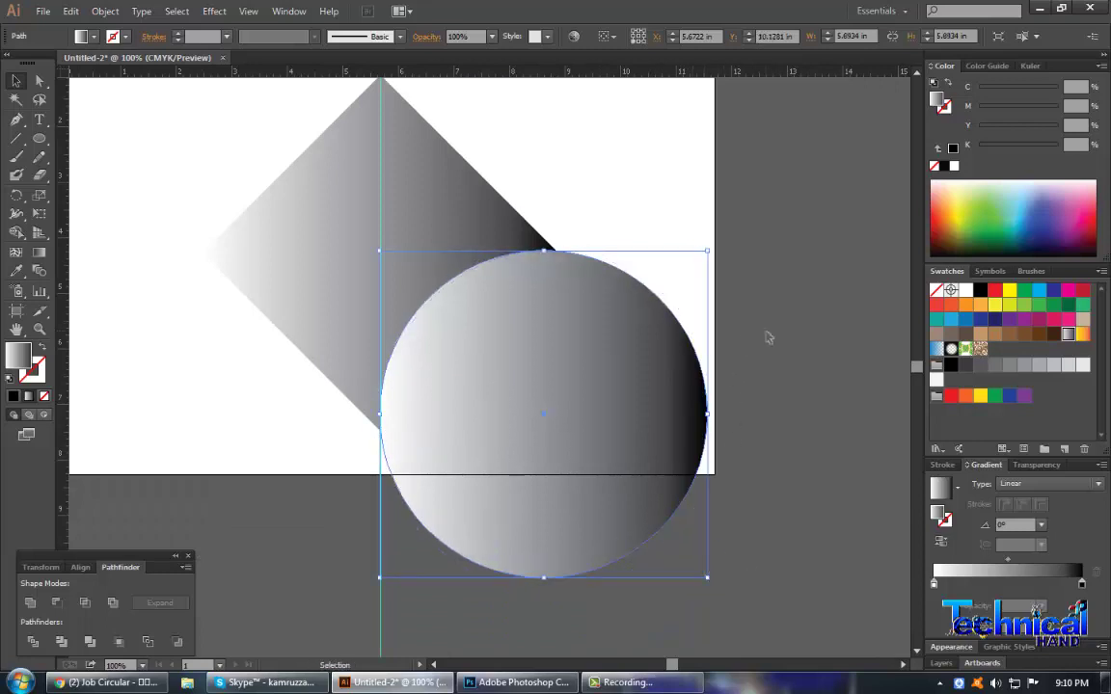
Use Shape Builder on circle and diamond to delete the circle and the overlapping lens.
left_click(384, 200, "shift")
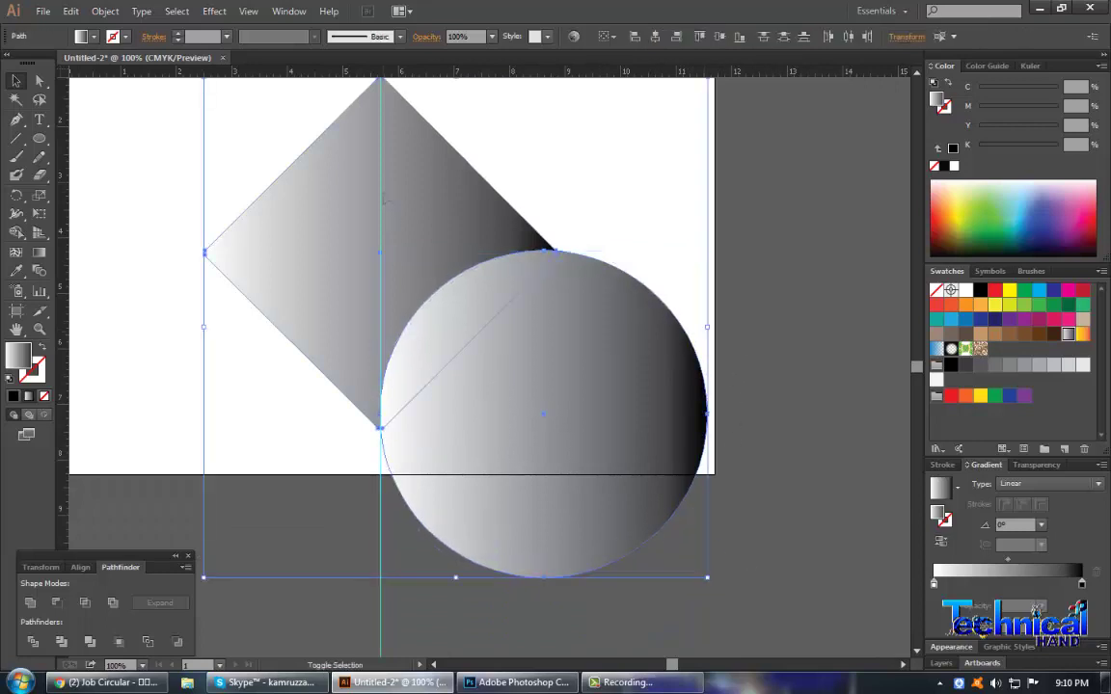
left_click(231, 351)
left_click(535, 424)
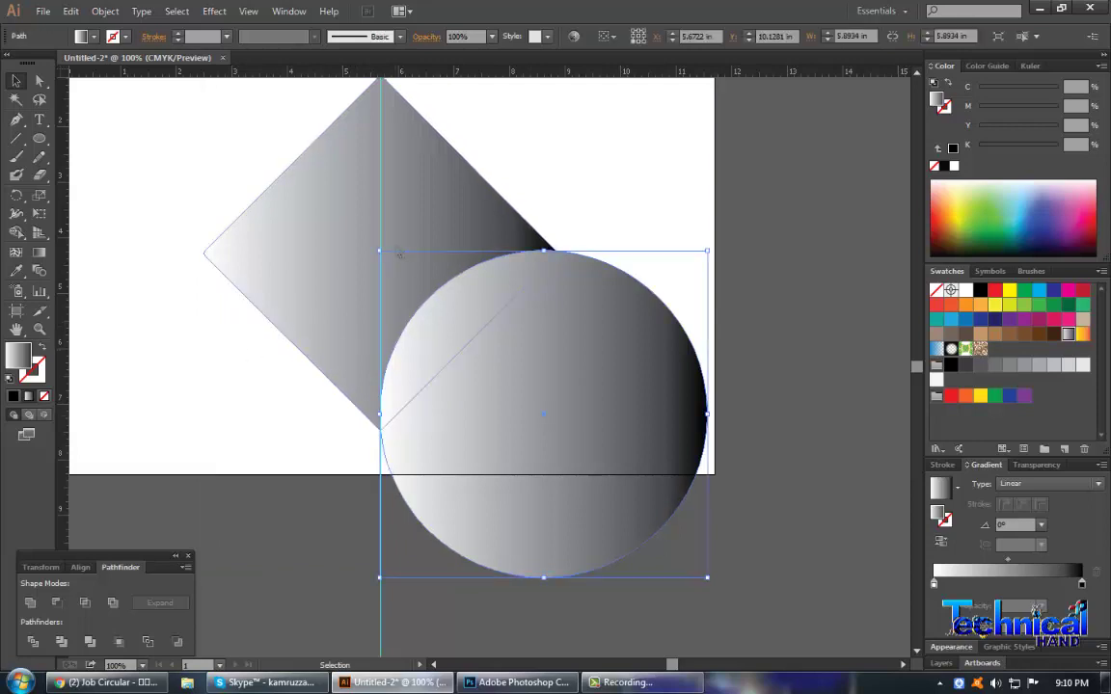
left_click(398, 254, "shift")
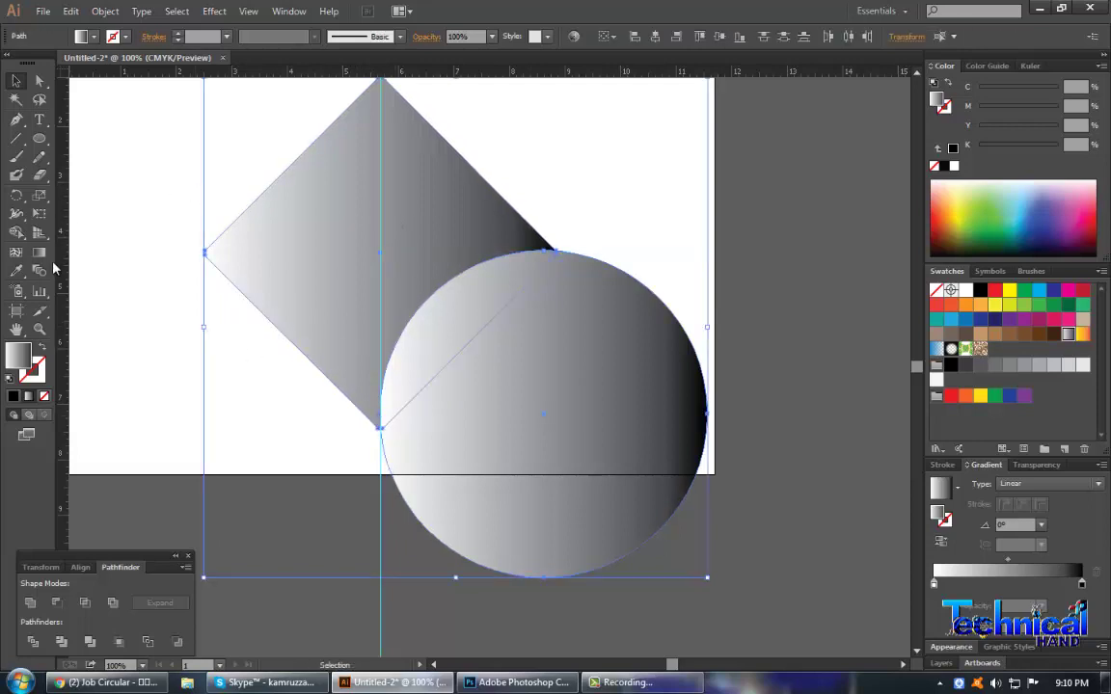
left_click(16, 232)
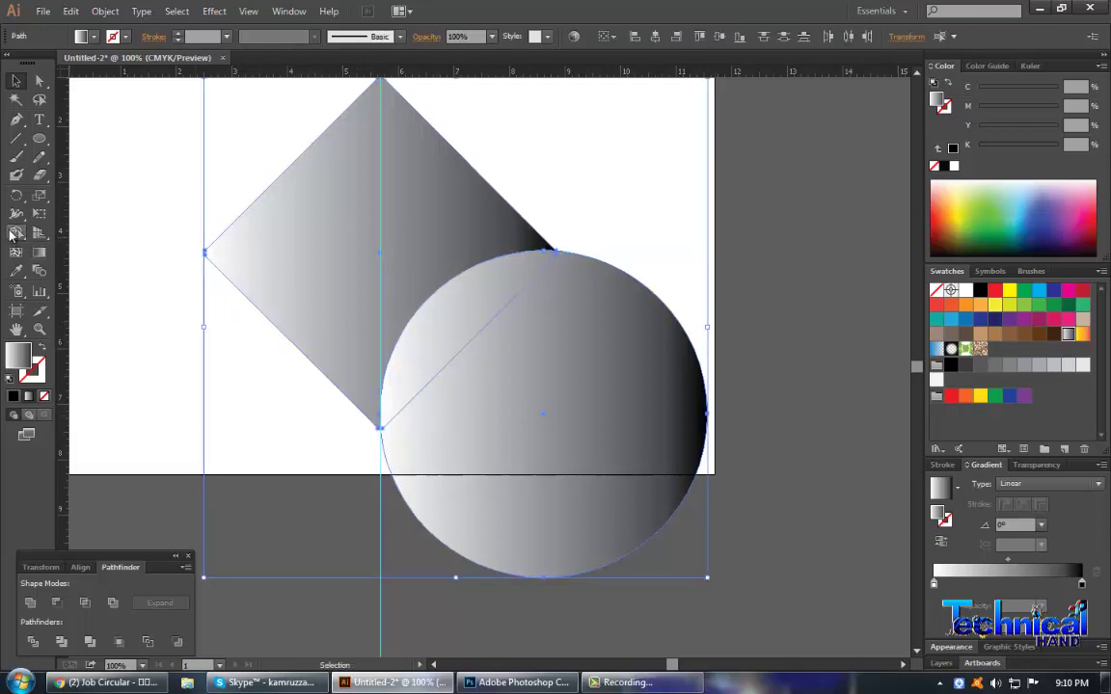
left_click(517, 412, "alt")
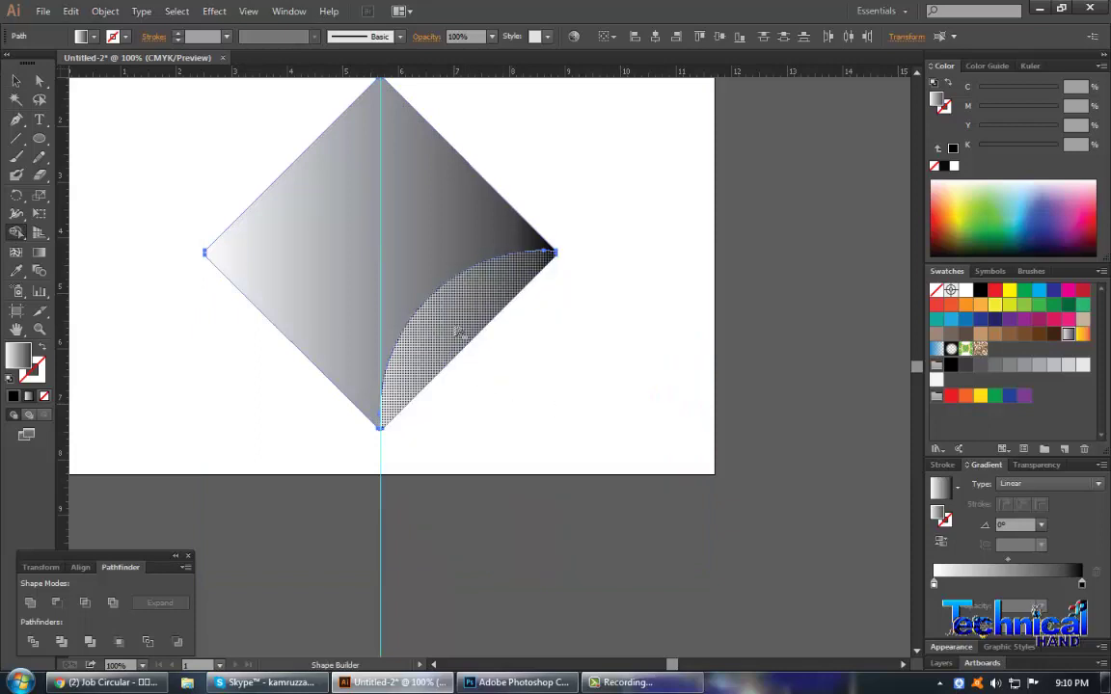
left_click(459, 331, "alt")
Draw a gradient rectangle covering the curved diamond's right half.
key("v")
left_click(523, 371)
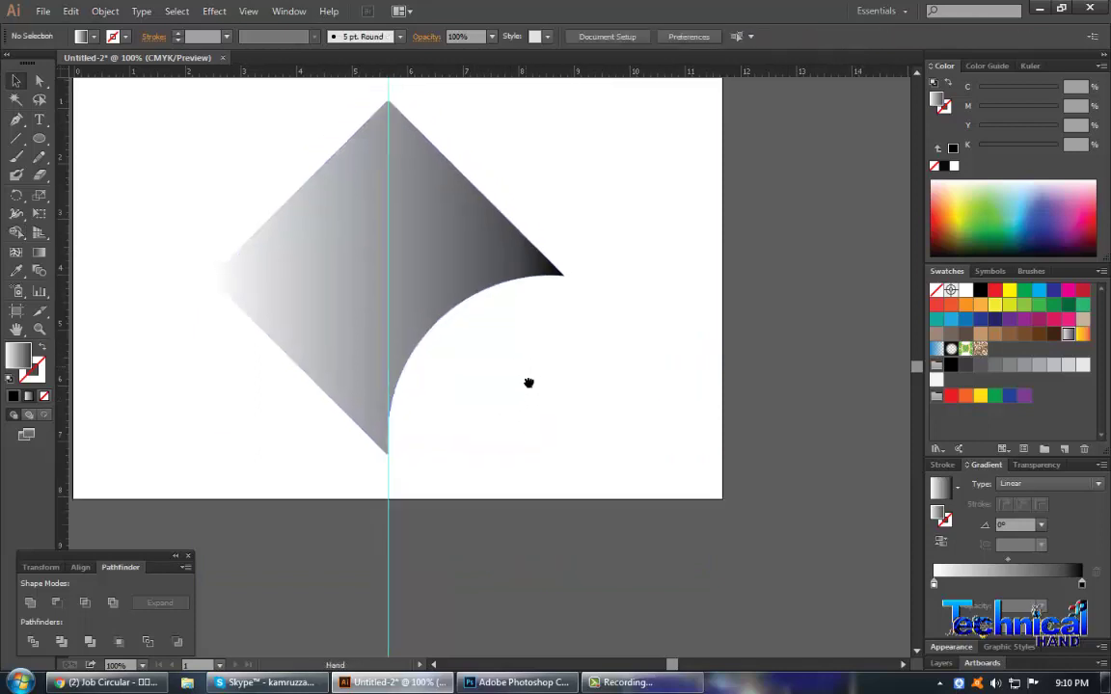
left_click_drag(550, 241, 473, 345)
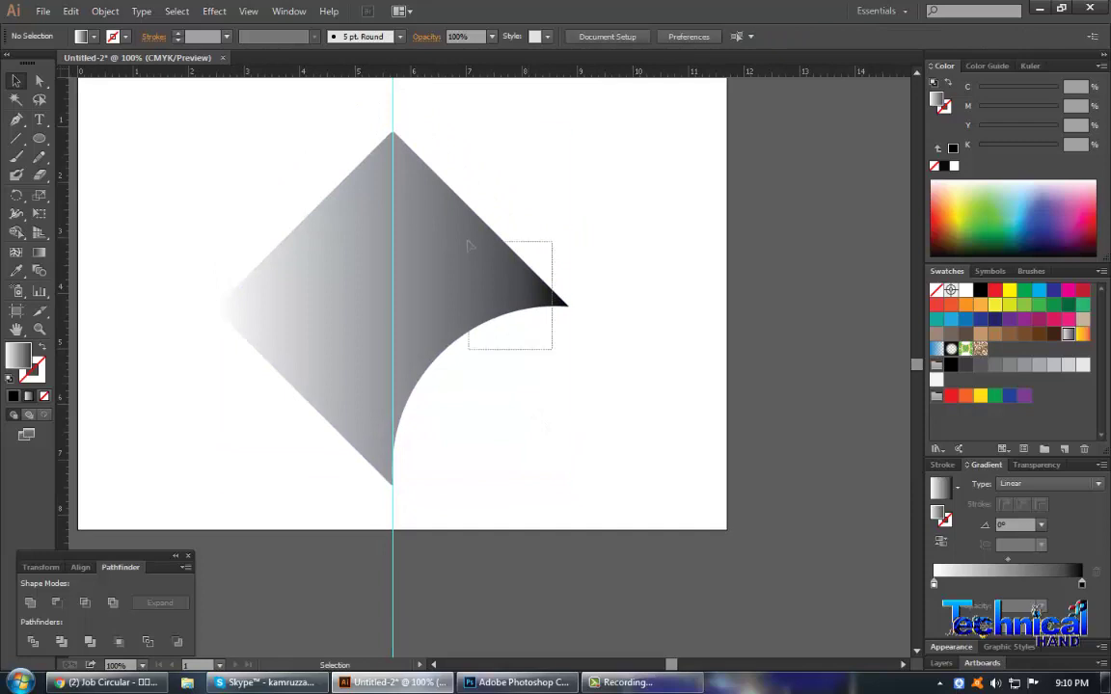
left_click(530, 374)
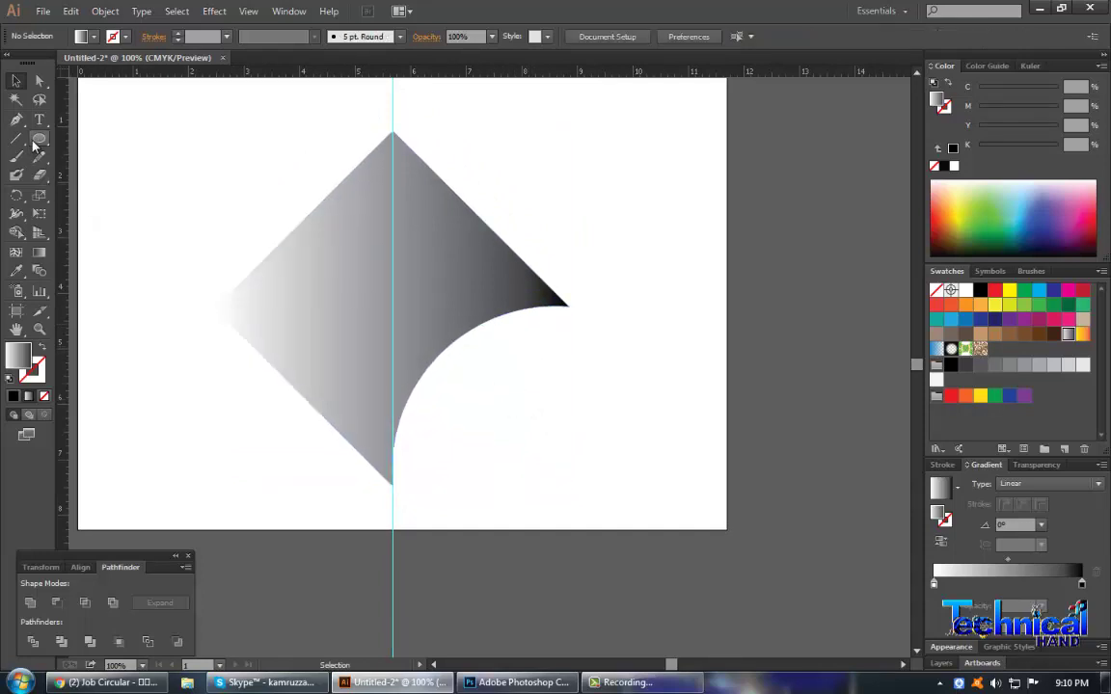
key("m")
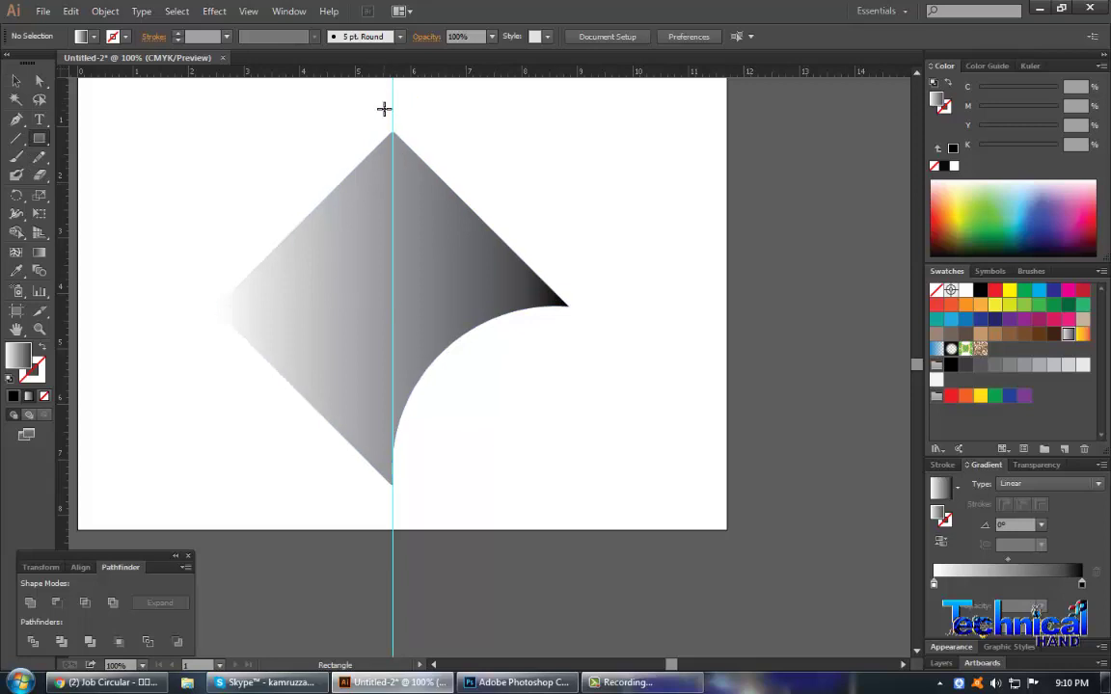
left_click_drag(392, 103, 610, 555)
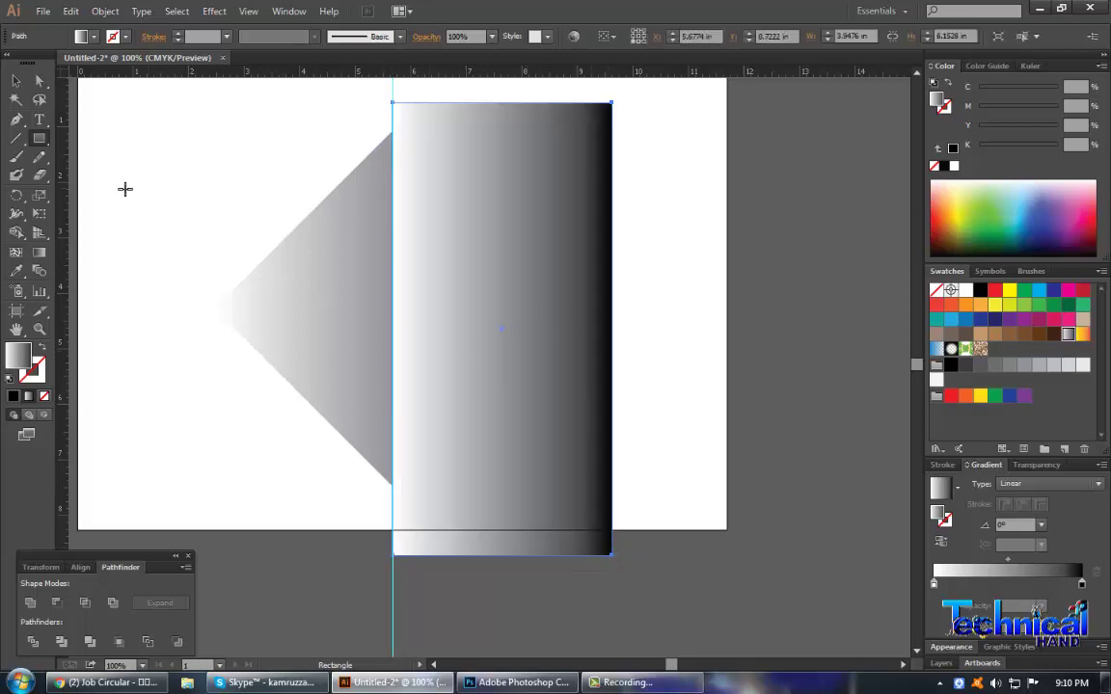
Split the diamond with Shape Builder into a left triangle and curved right piece.
left_click(16, 80)
left_click(299, 240)
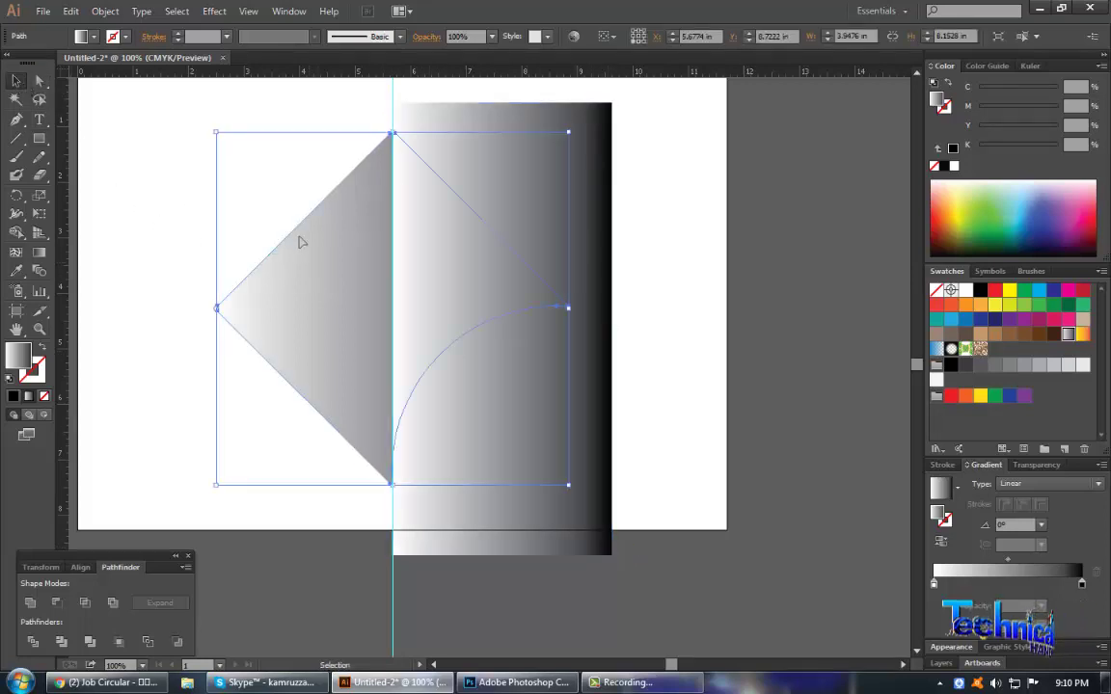
right_click(232, 198)
left_click_drag(265, 208, 432, 393)
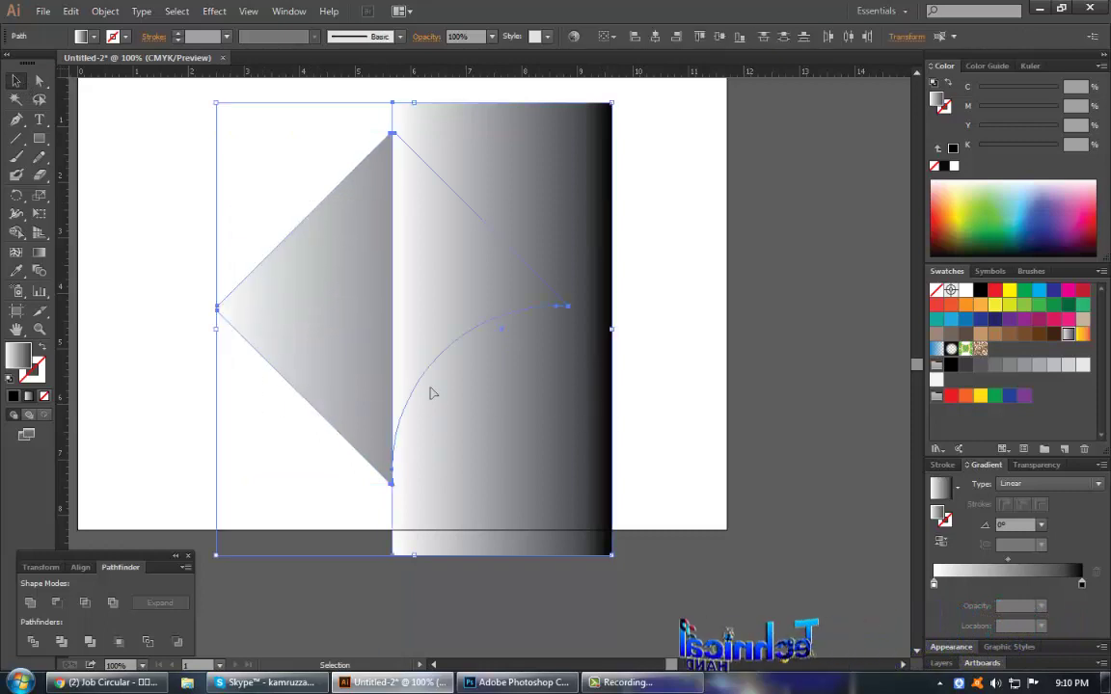
left_click(17, 233)
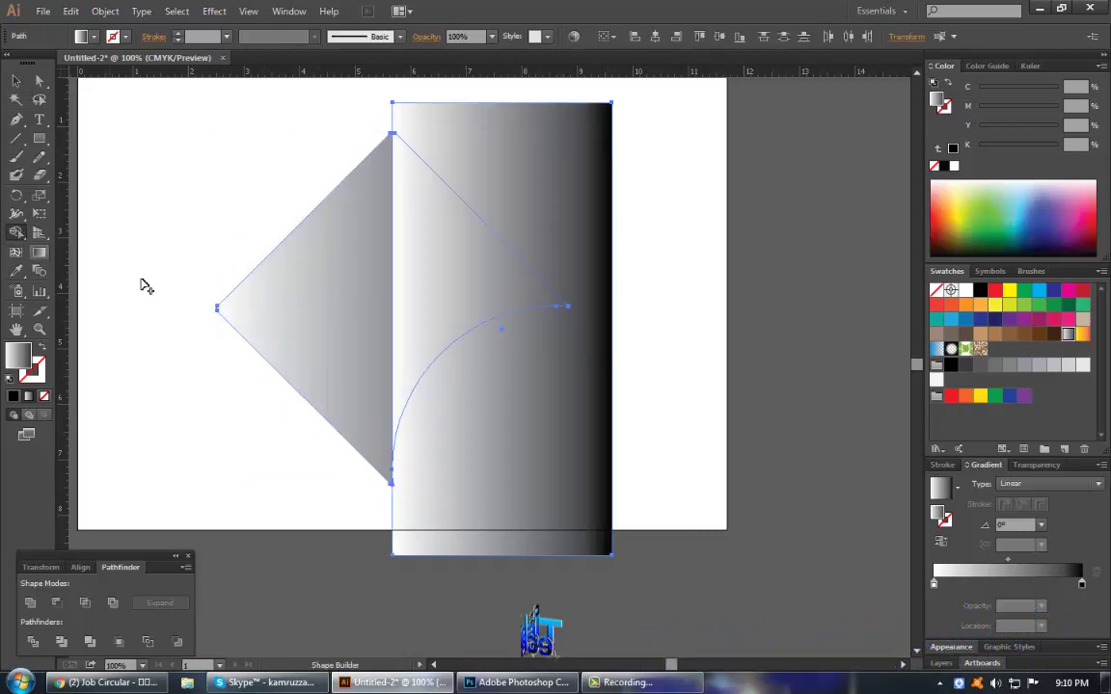
left_click(465, 344)
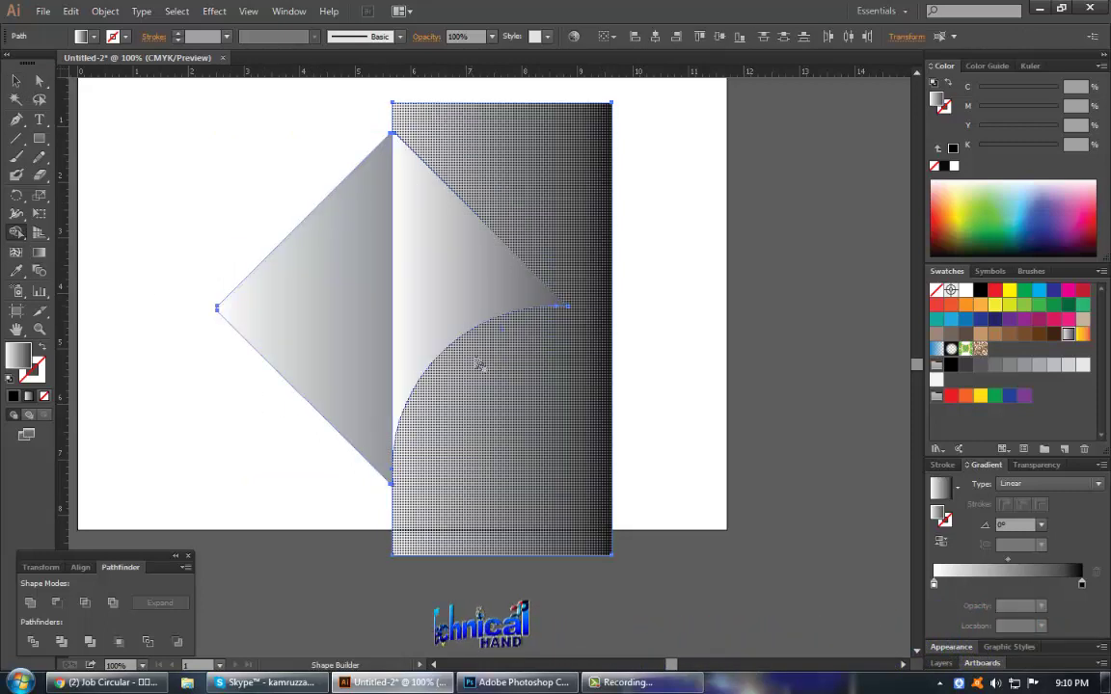
left_click(373, 312)
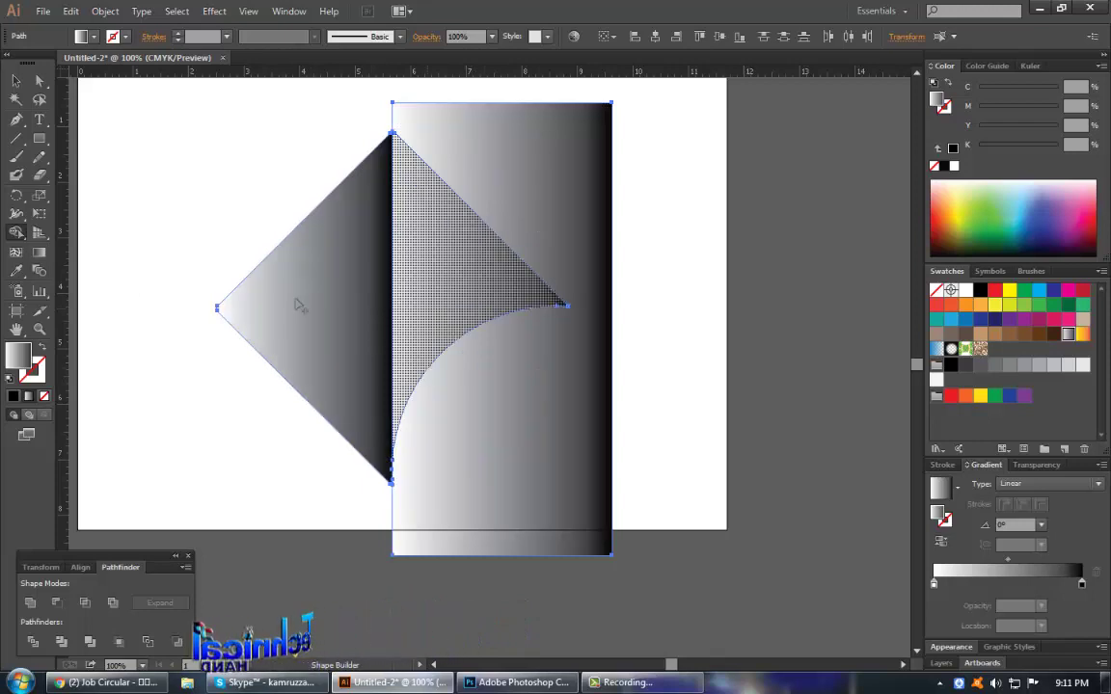
Delete the helper gradient rectangle, leaving the two diamond pieces in place.
left_click(19, 82)
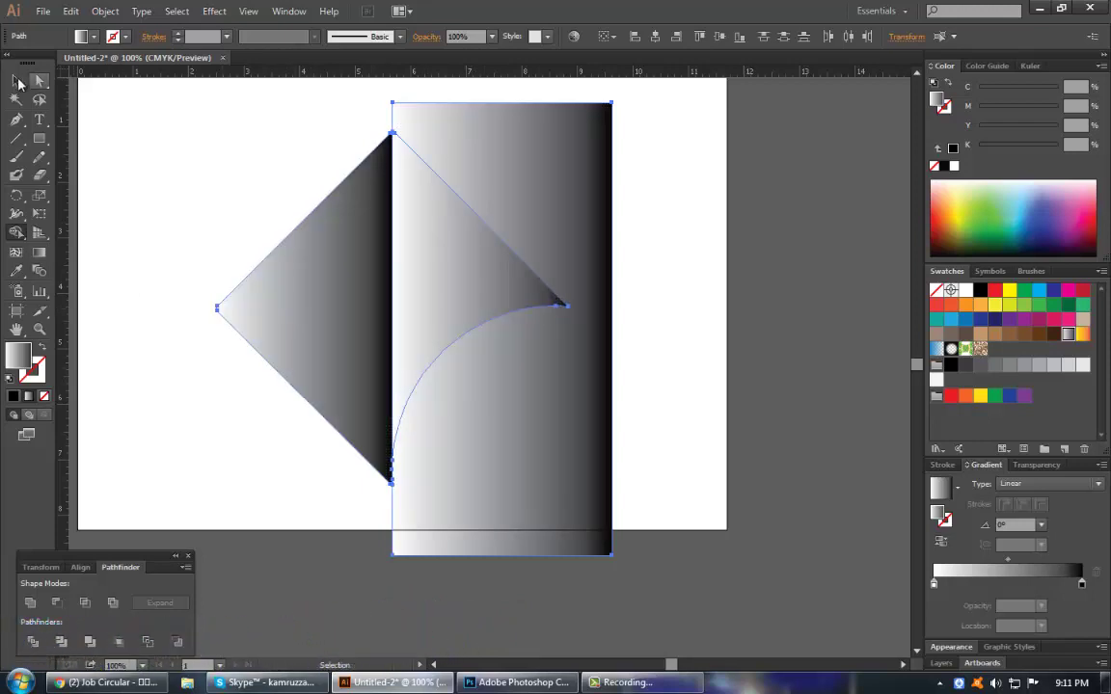
left_click(324, 183)
left_click(493, 241)
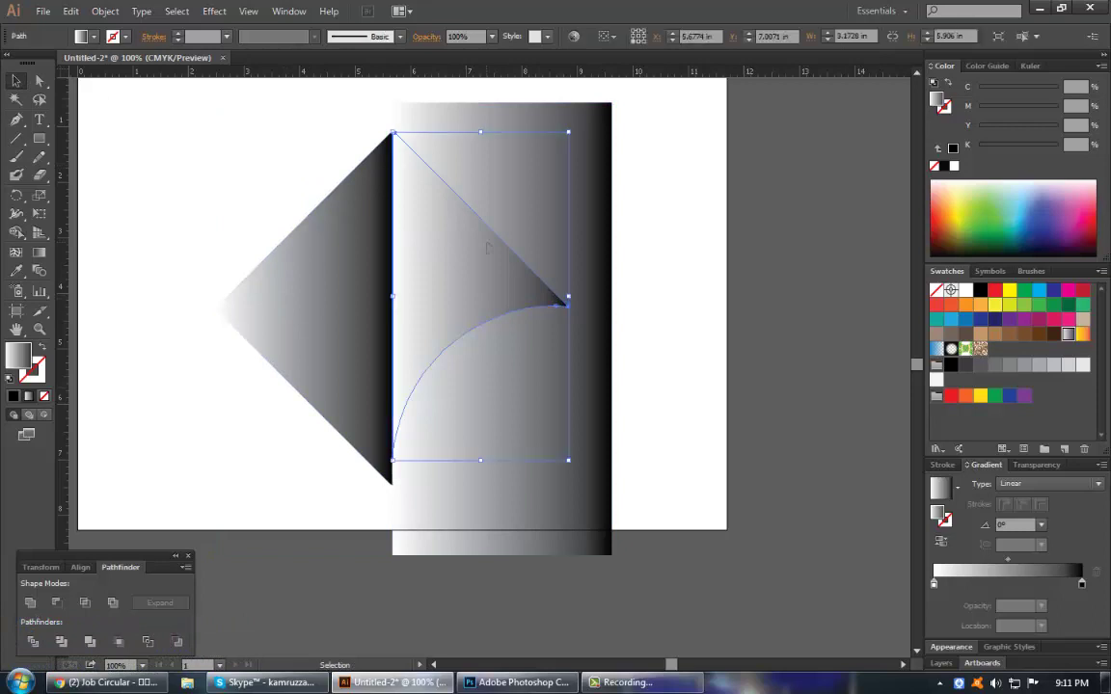
left_click(509, 232)
key("Delete")
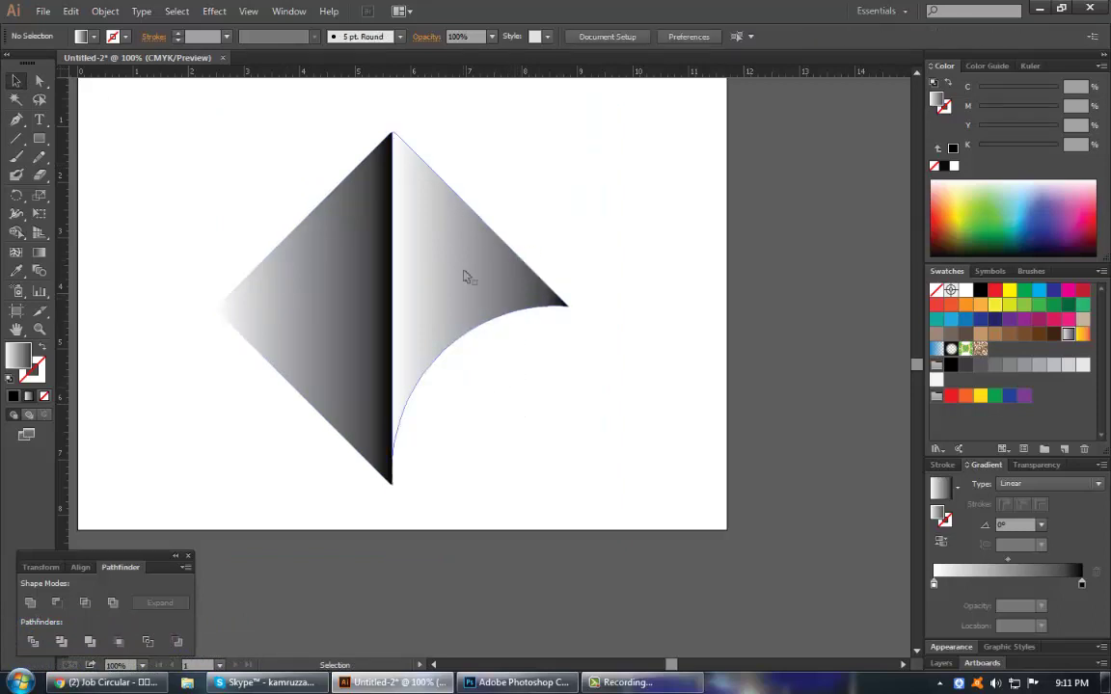
left_click_drag(463, 278, 582, 303)
key("ctrl+z")
Select both pieces and scale them down to about 55% size.
left_click(580, 365)
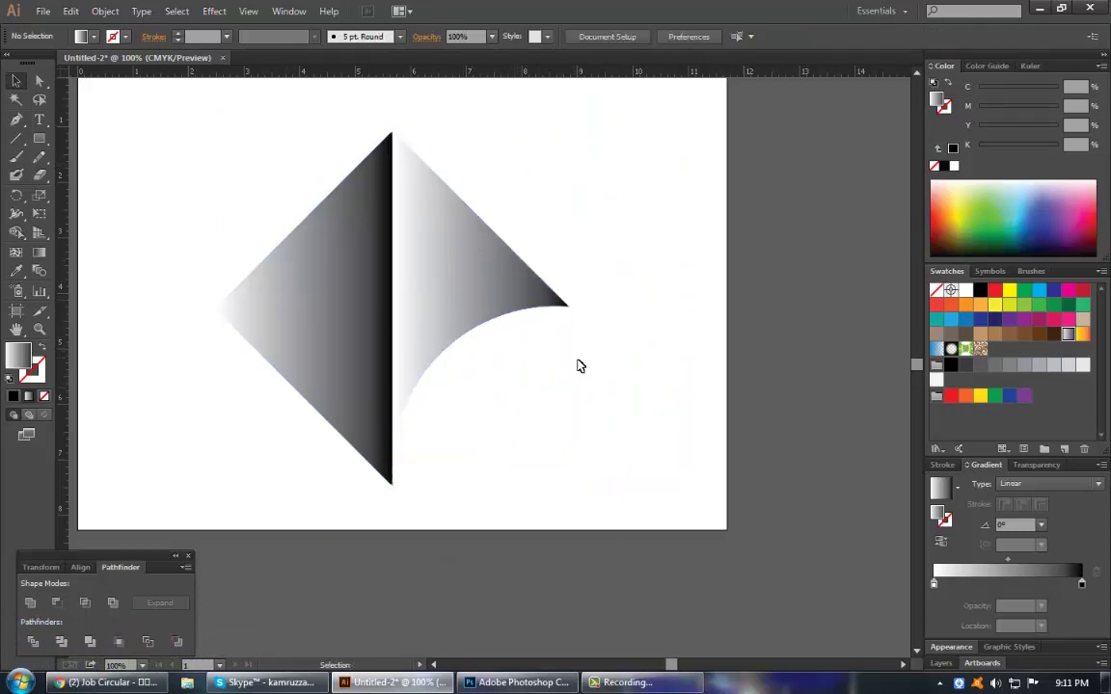
left_click(377, 318)
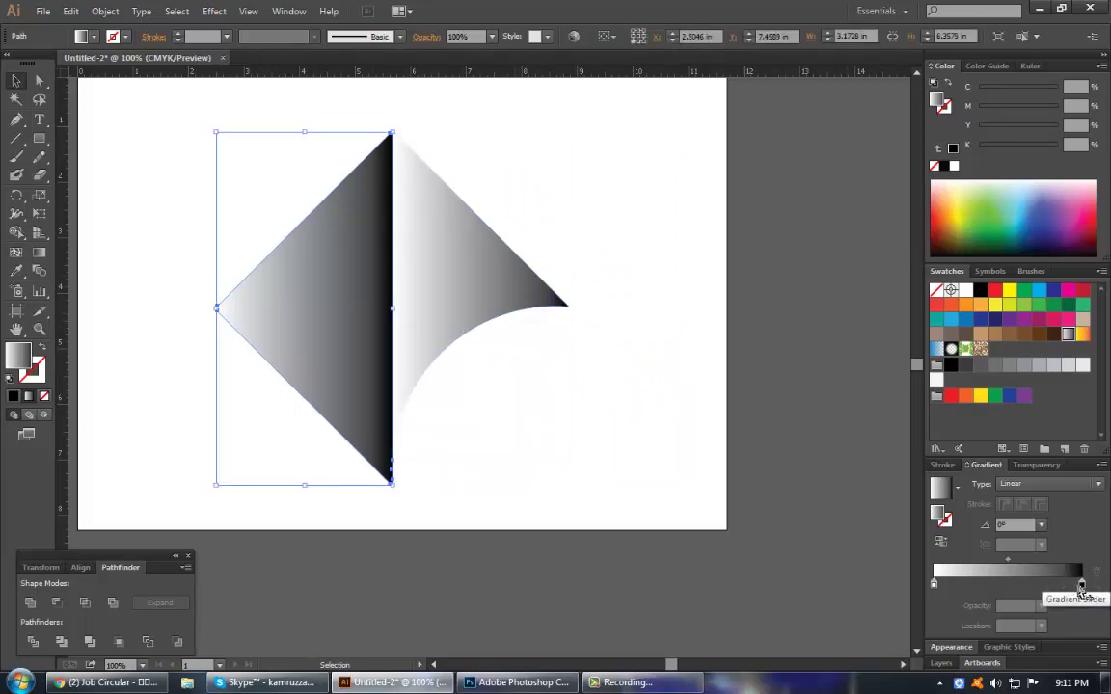
left_click(590, 414)
left_click_drag(541, 409, 367, 243)
mouse_move(437, 258)
left_mouse_down()
mouse_move(439, 359)
mouse_move(439, 308)
left_mouse_up()
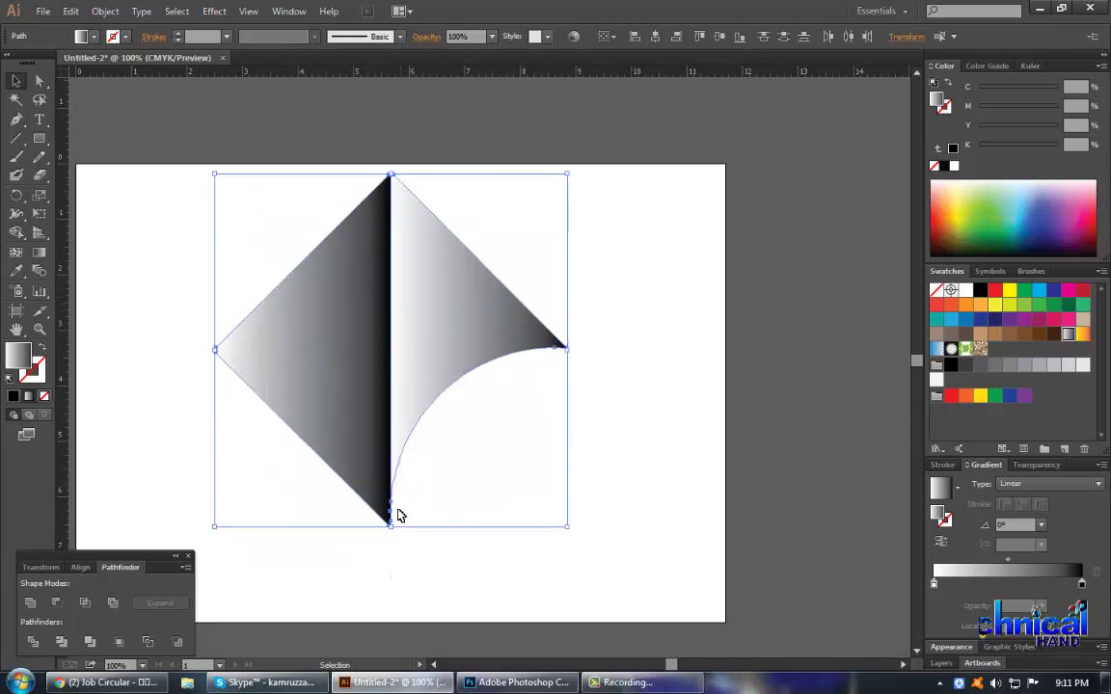
mouse_move(399, 516)
left_mouse_down()
mouse_move(391, 528)
mouse_move(402, 372)
left_mouse_up()
mouse_move(429, 444)
left_mouse_down()
mouse_move(536, 435)
mouse_move(448, 261)
left_mouse_up()
Move the shrunken shape toward the top-left and hide the artboard borders.
key("v")
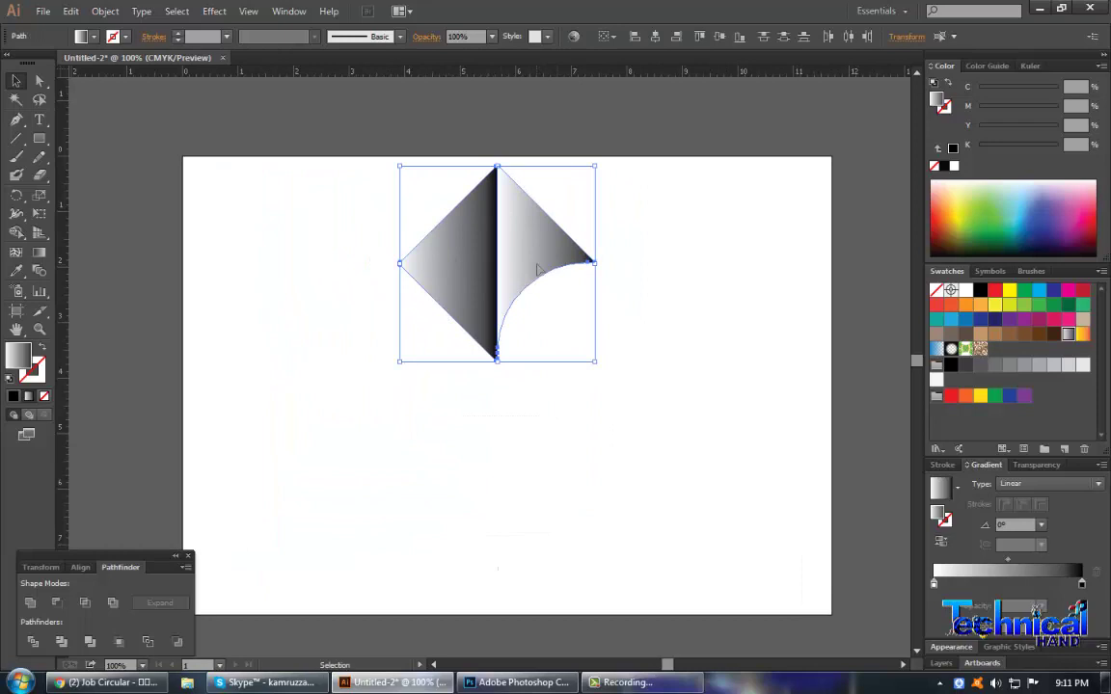
left_click_drag(538, 270, 356, 263)
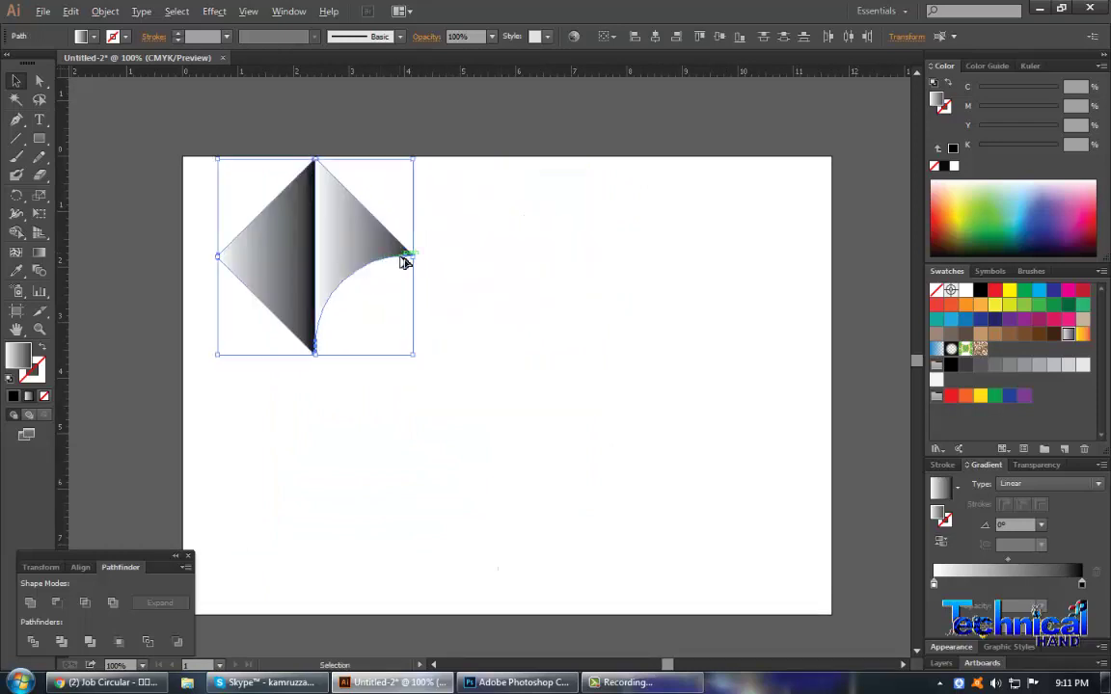
key("alt+v")
left_click(403, 260)
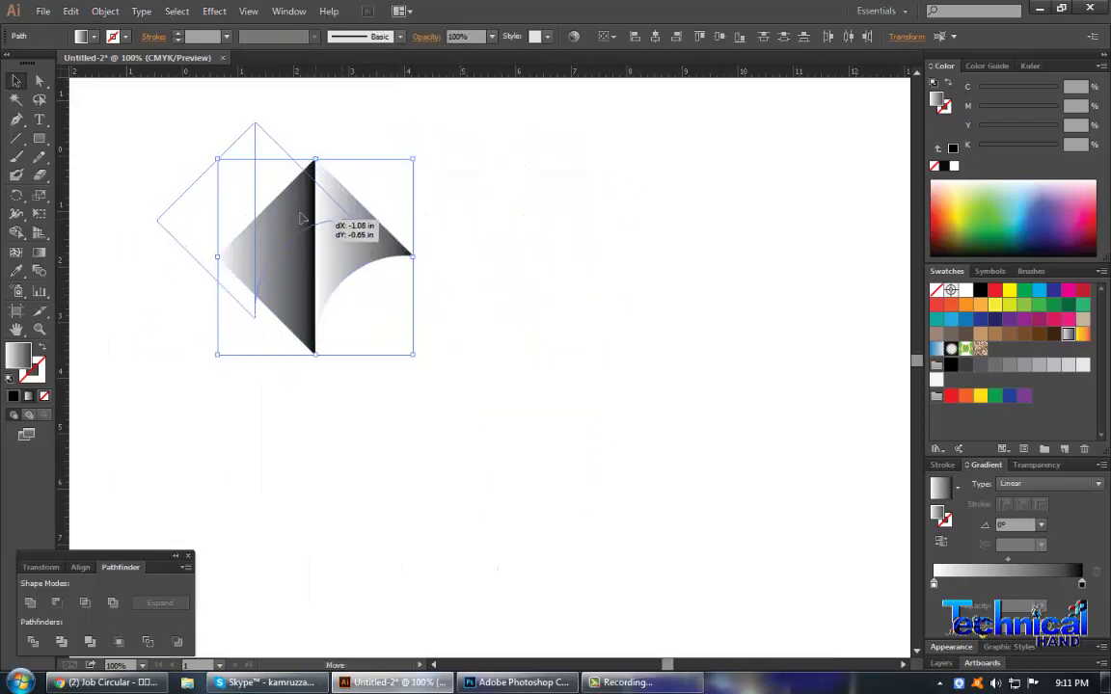
left_click_drag(380, 262, 304, 219)
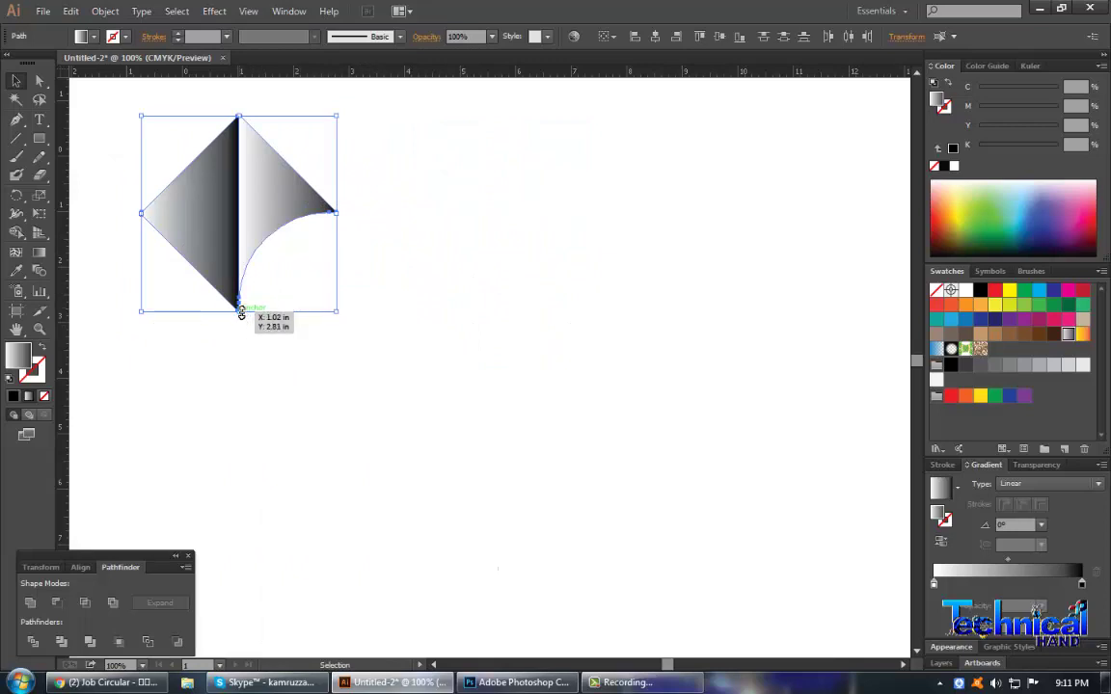
left_click(17, 195)
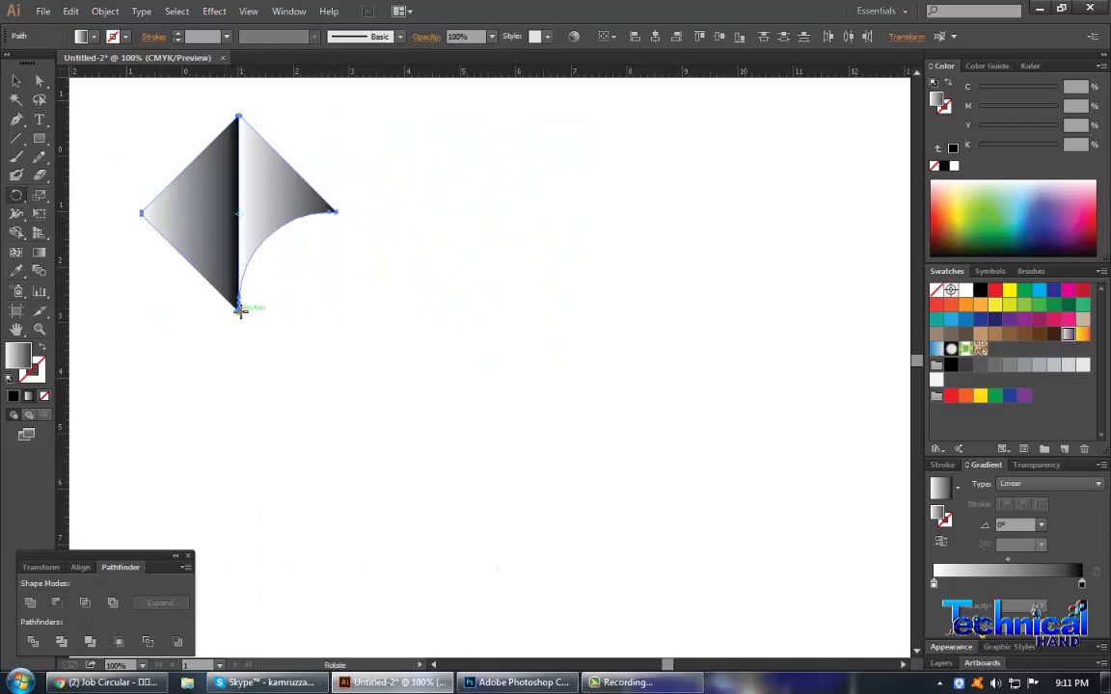
Make 45° rotated copies around the bottom point to form an eight-point star.
left_click(238, 310)
mouse_move(412, 347)
left_mouse_down()
mouse_move(405, 195)
mouse_move(449, 196)
left_mouse_up()
key("ctrl+d")
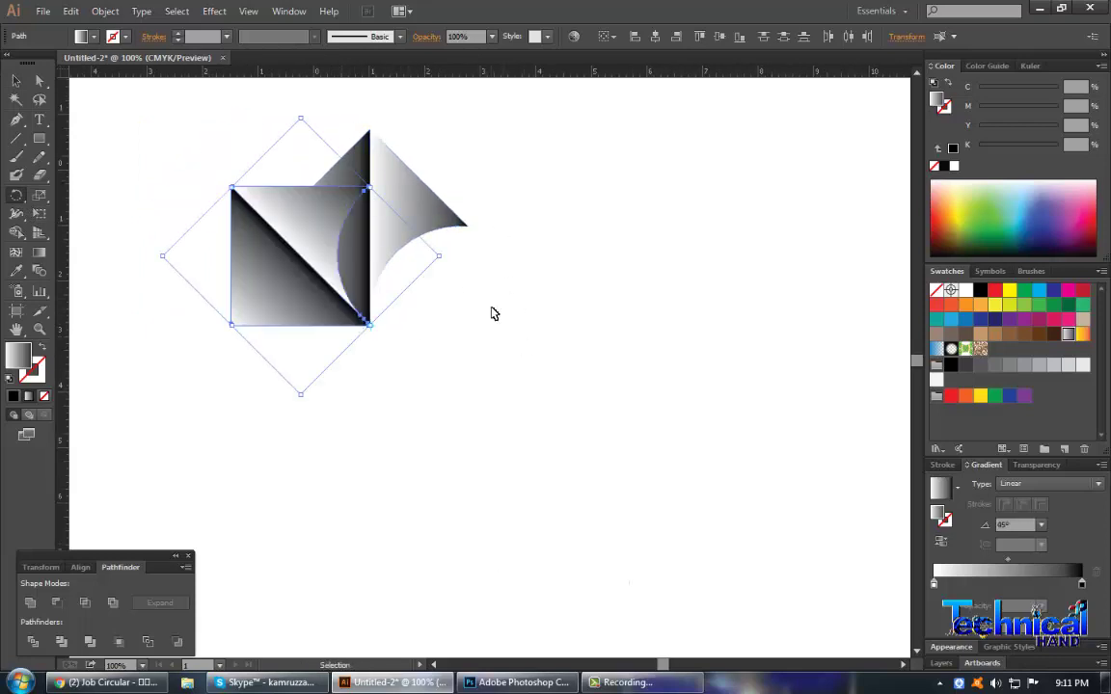
key("ctrl+d")
key("ctrl+d")
key("ctrl+d")
key("ctrl+d")
left_click_drag(491, 313, 504, 310)
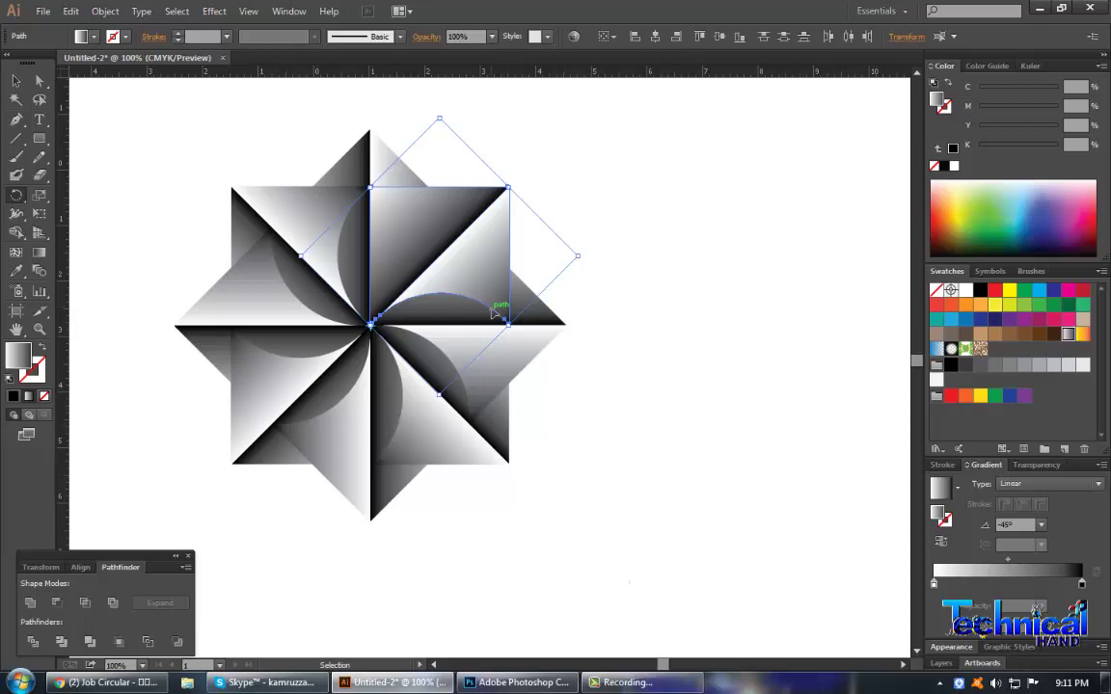
Move the finished star up-left and select both pieces of the spare shape.
key("v")
left_click(633, 315)
key("ctrl+a")
left_click_drag(424, 290, 334, 249)
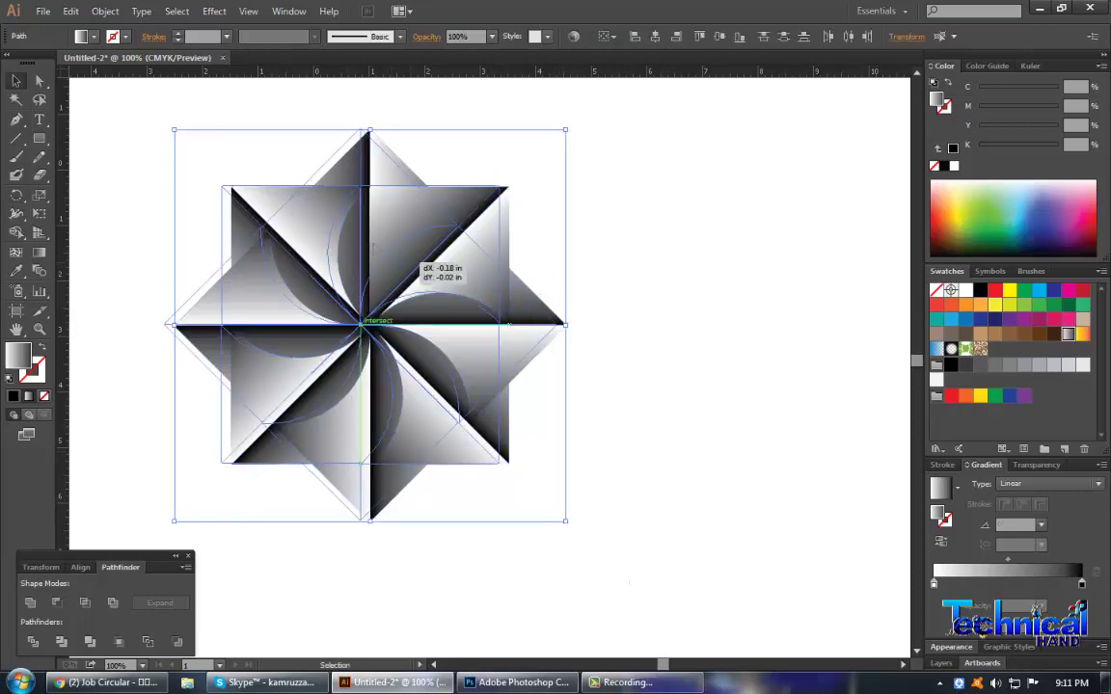
left_click(519, 387)
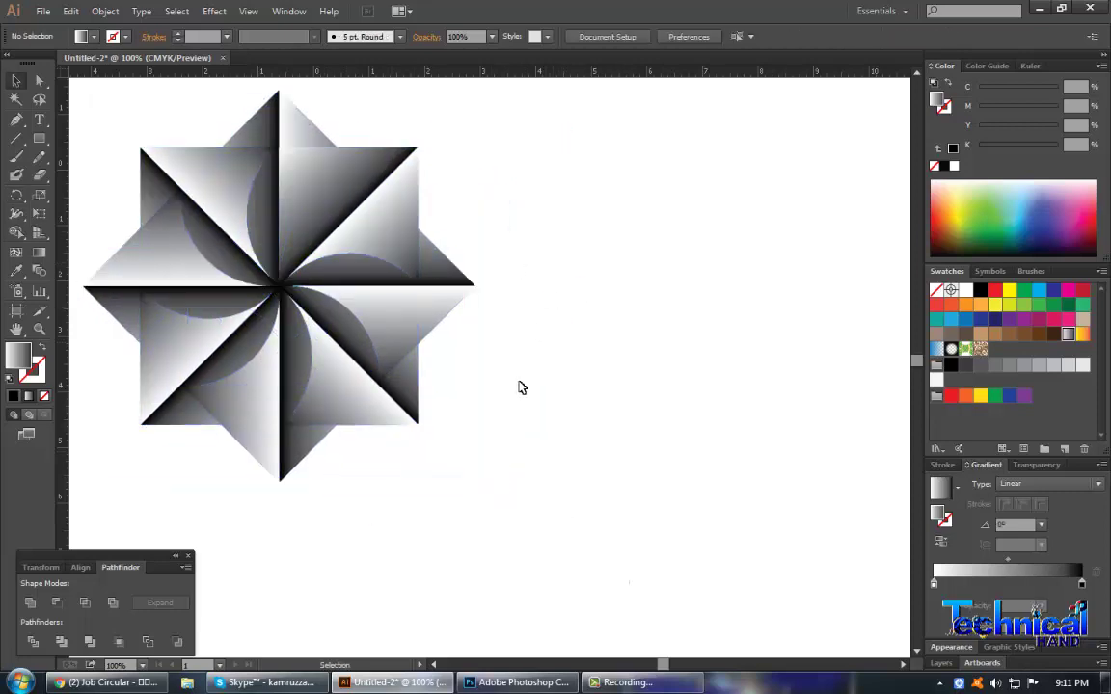
left_click(289, 114)
left_click(253, 118, "shift")
Copy the two-piece shape far to the right of the star.
left_click_drag(349, 193, 806, 198)
left_click(799, 352)
mouse_move(799, 352)
left_mouse_down()
mouse_move(742, 366)
mouse_move(701, 348)
left_mouse_up()
left_click(561, 199)
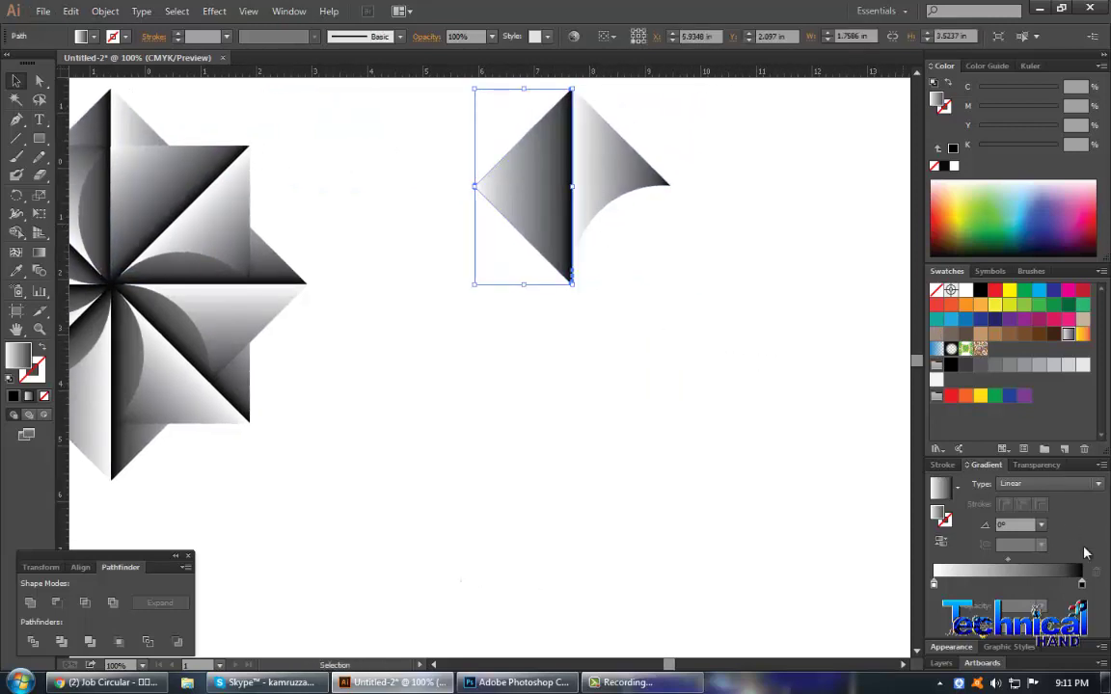
Give the copy's left triangle a light-cyan (Cyan 49) to blue gradient.
left_click(622, 682)
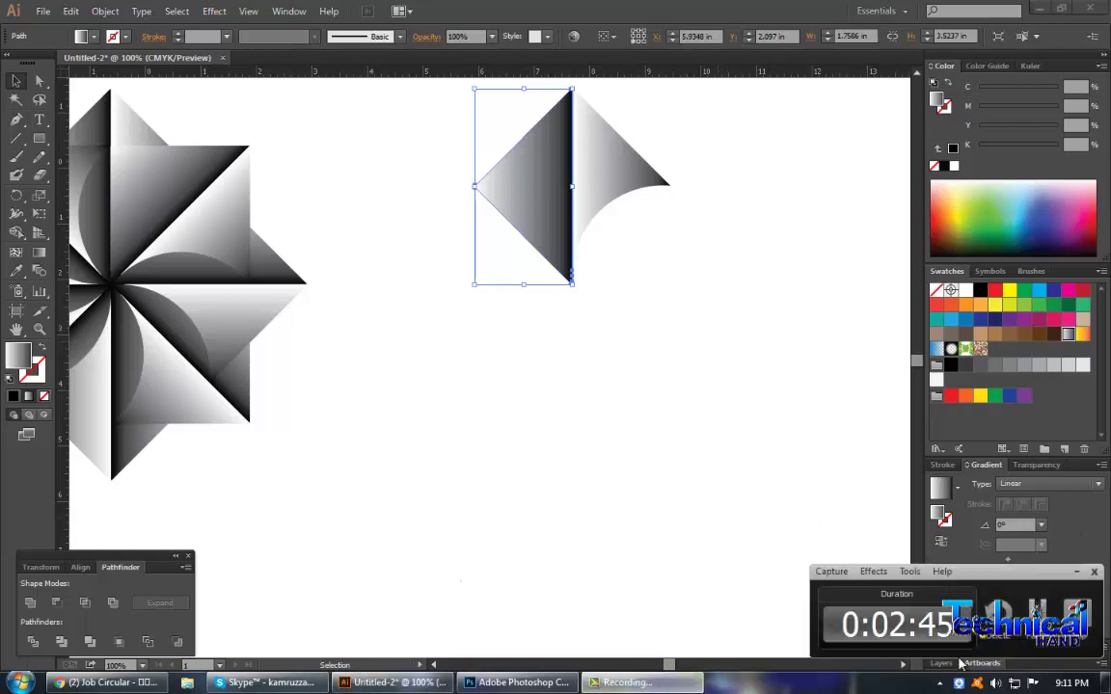
left_click(623, 682)
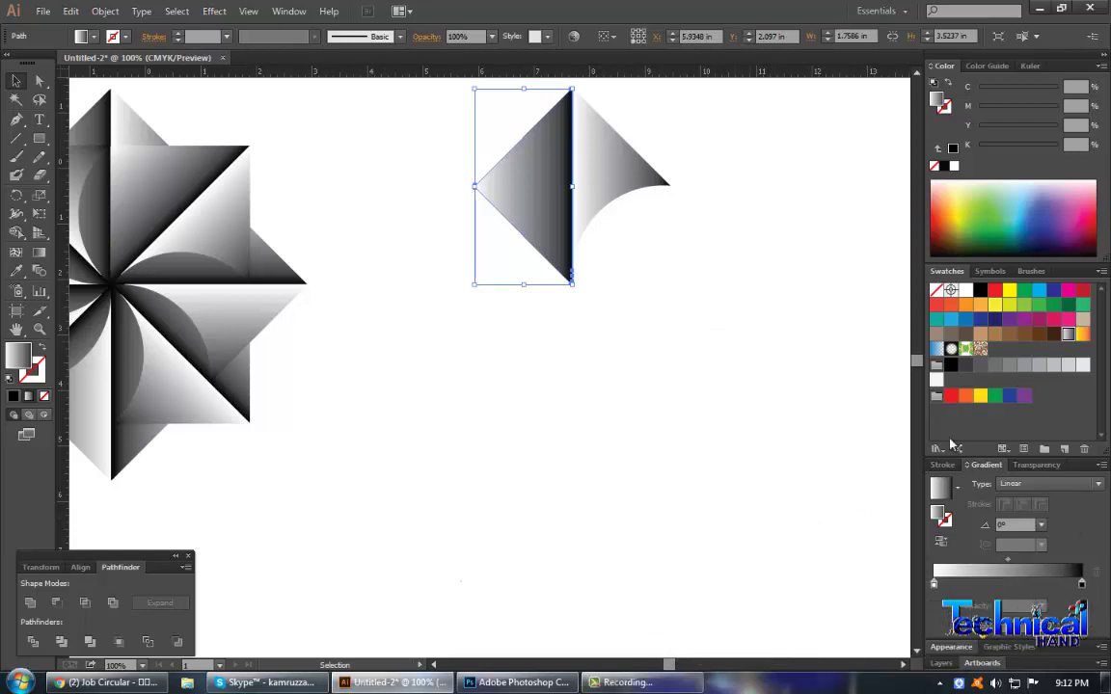
left_click_drag(1045, 299, 1082, 588)
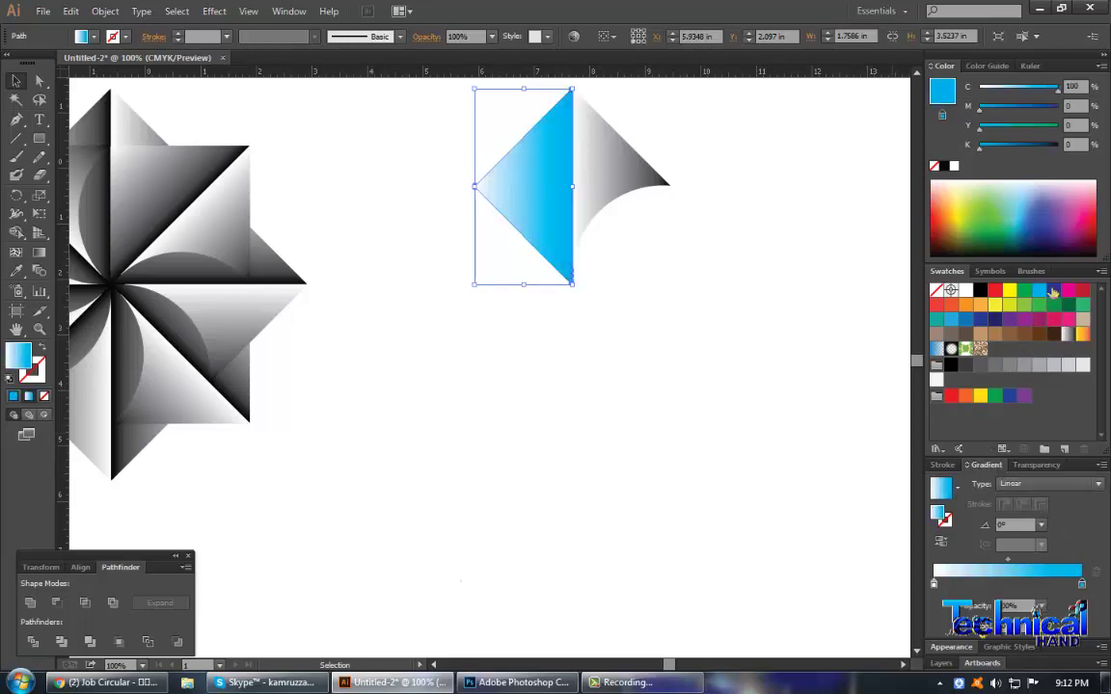
mouse_move(1054, 292)
left_mouse_down()
mouse_move(1085, 605)
mouse_move(1082, 589)
left_mouse_up()
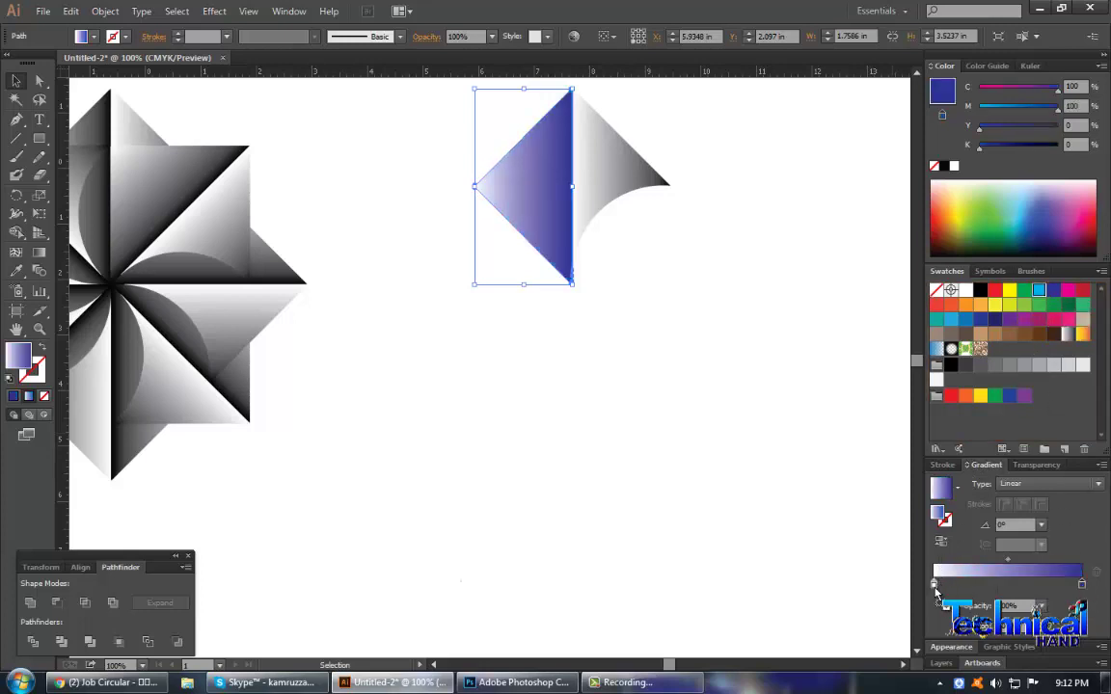
left_click_drag(935, 592, 934, 578)
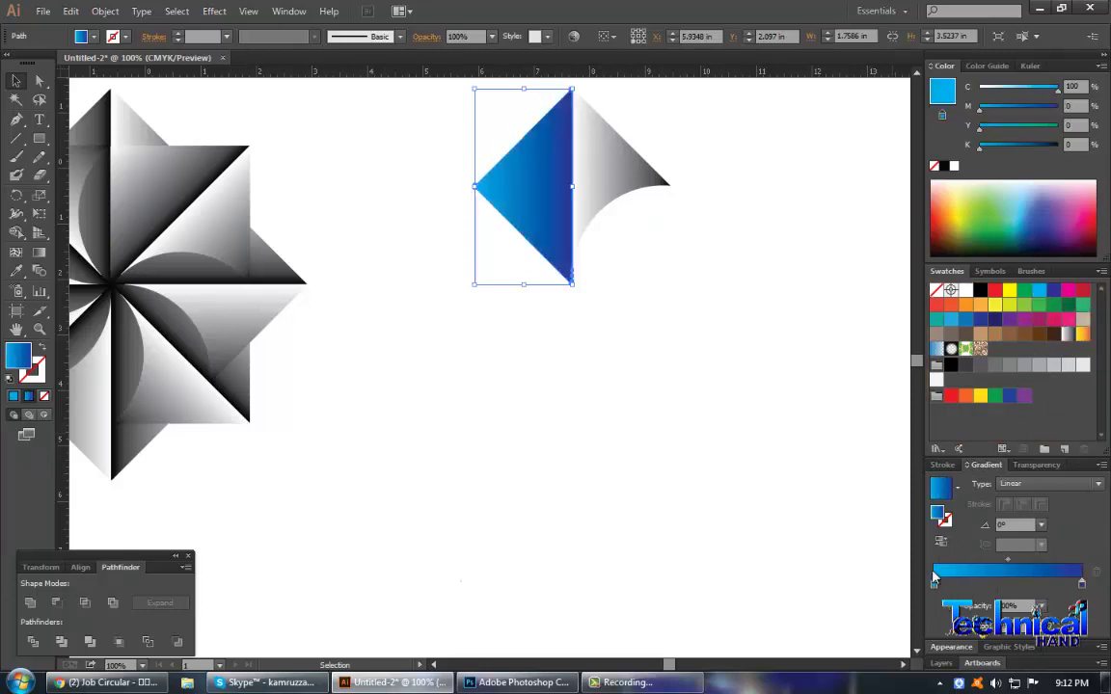
left_click(1018, 92)
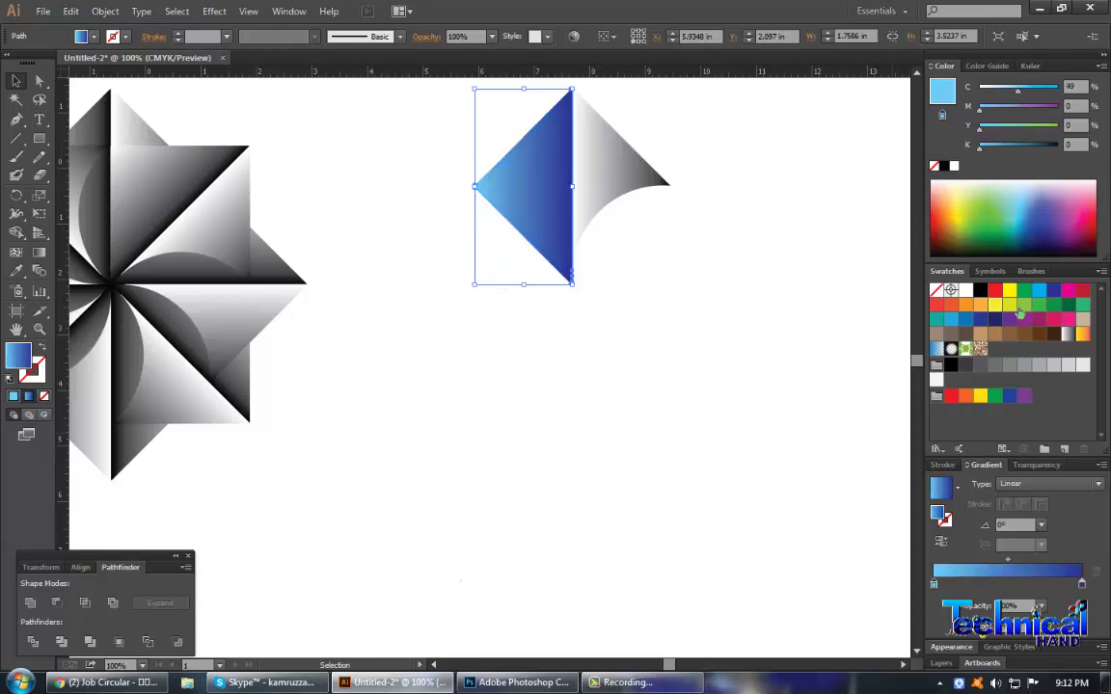
left_click(624, 185)
Sample the blue gradient onto the curved piece and select both blue halves.
left_click(17, 271)
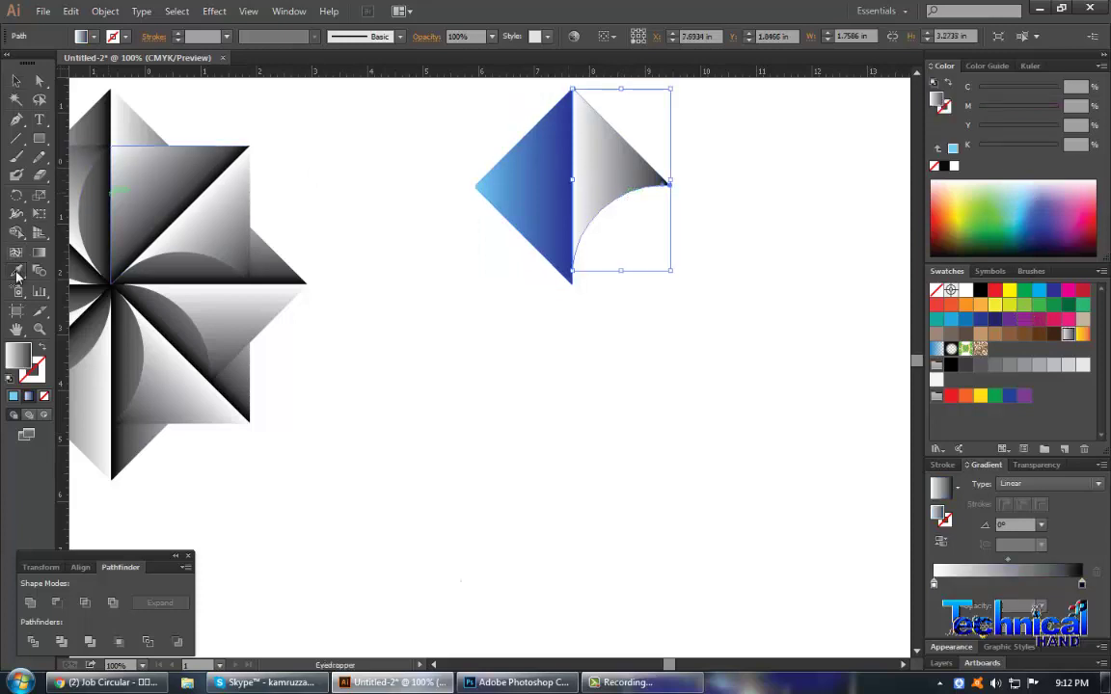
left_click(535, 185)
left_click(534, 185)
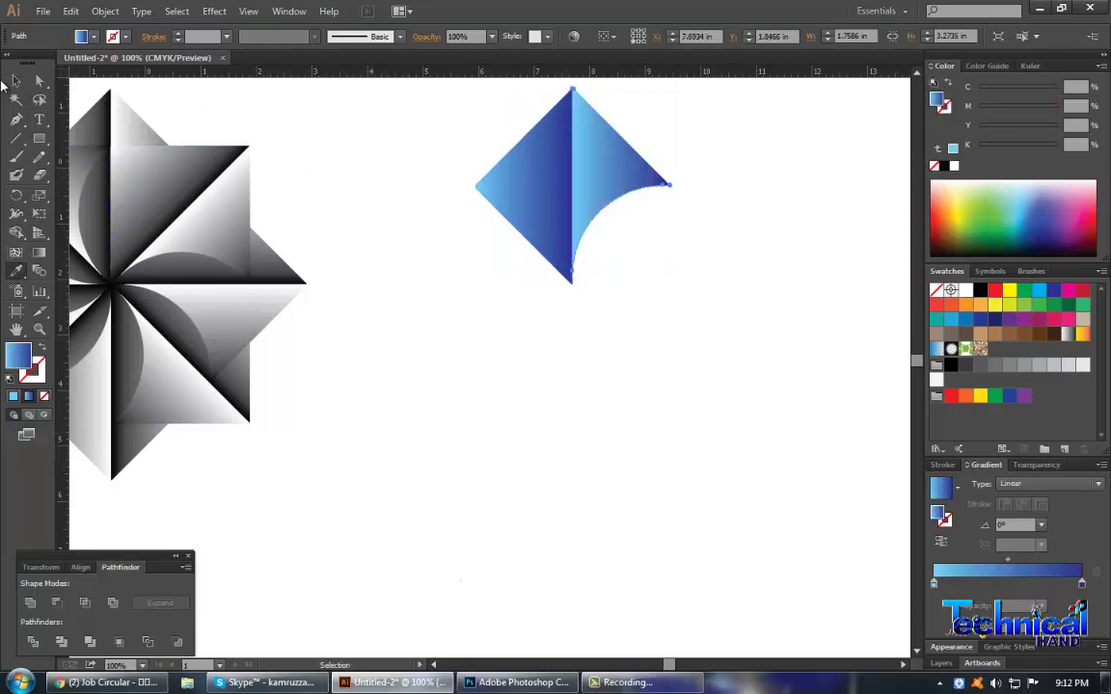
left_click(14, 81)
left_click_drag(617, 342, 526, 242)
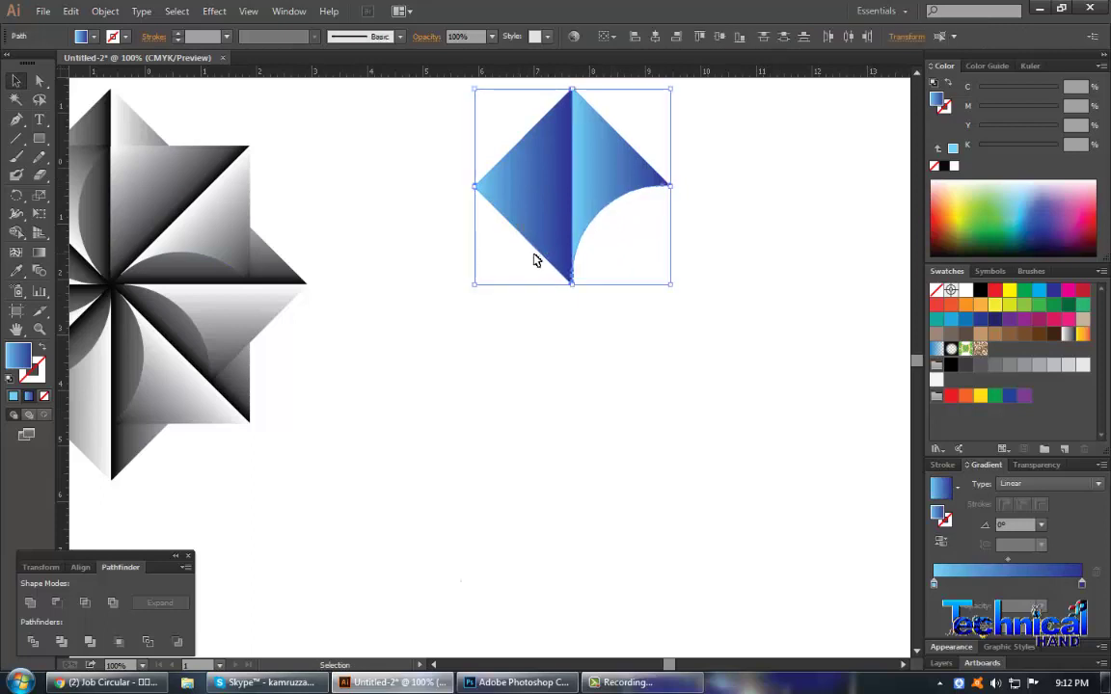
Make 45° rotated copies around the bottom point to form the blue star.
key("r")
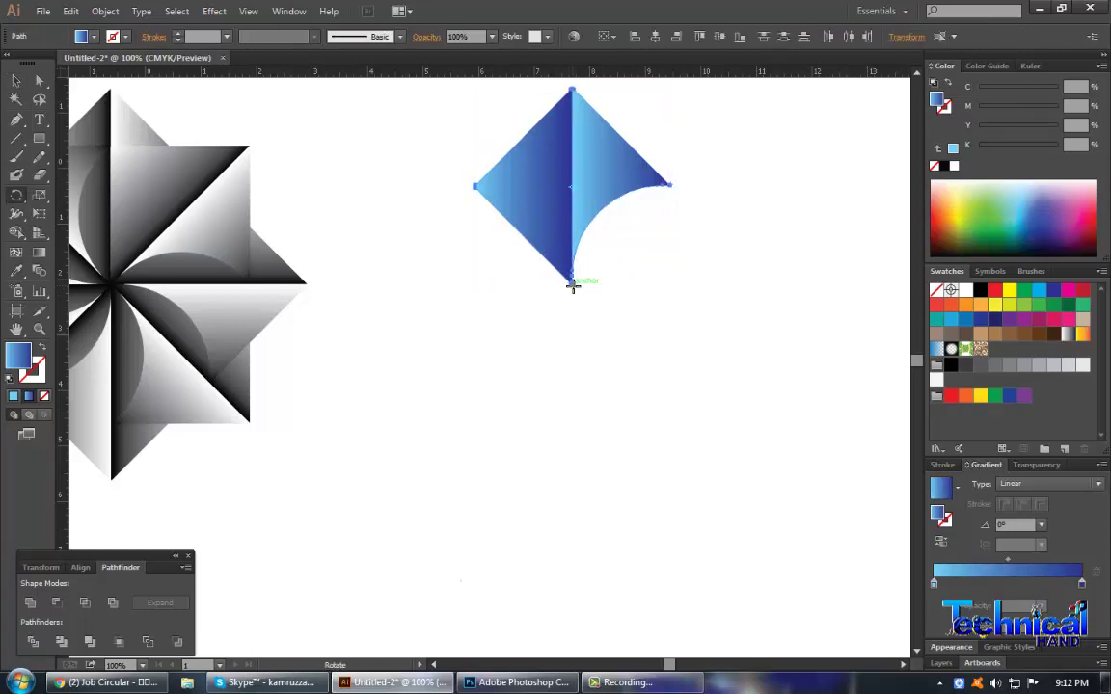
left_click(573, 284)
left_click_drag(644, 203, 576, 182)
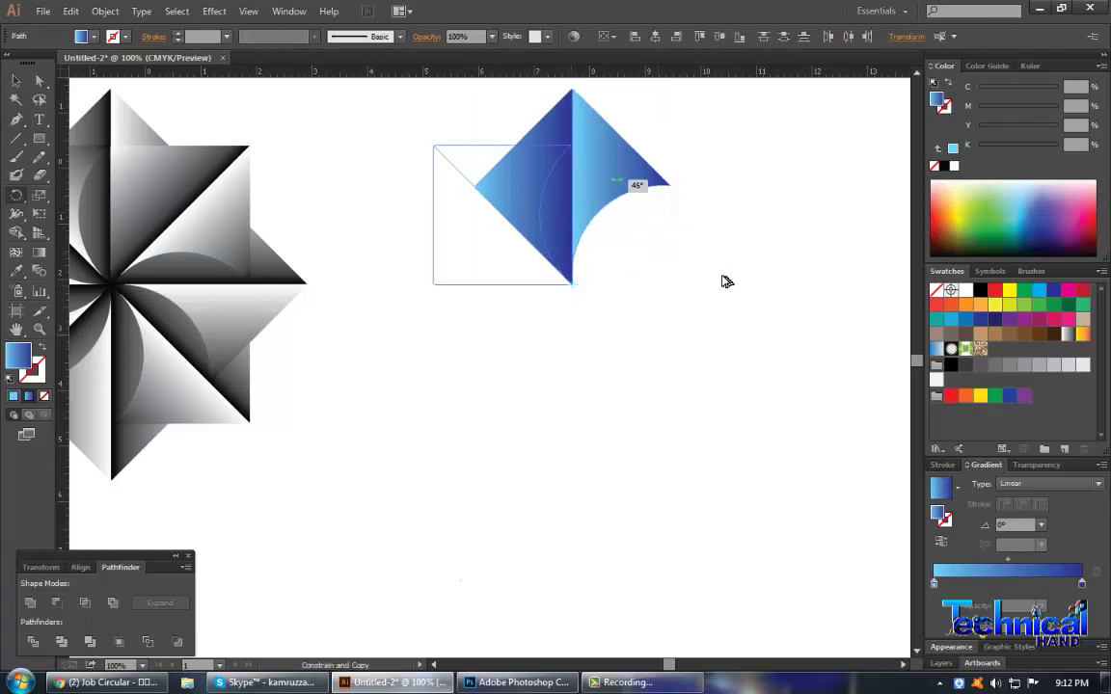
key("ctrl+d")
key("ctrl+d")
key("ctrl+d")
key("ctrl+d")
key("ctrl+d")
key("ctrl+d")
key("v")
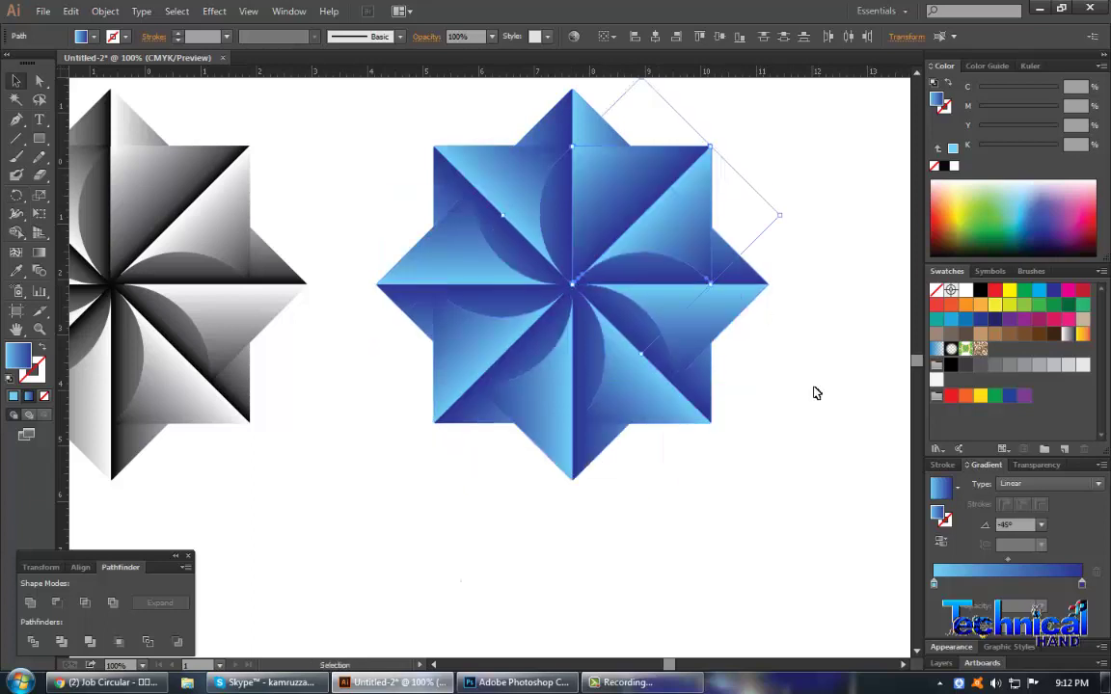
left_click(815, 392)
Move both stars together up and to the left.
key("ctrl+minus")
left_click_drag(776, 530, 265, 271)
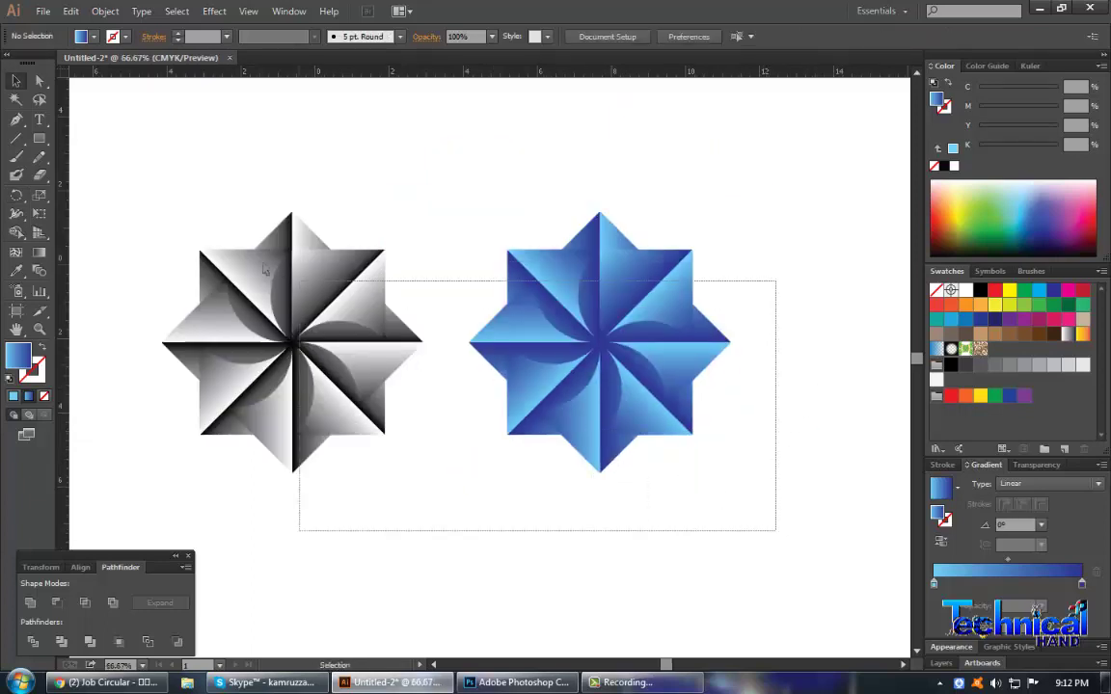
left_click_drag(317, 319, 248, 210)
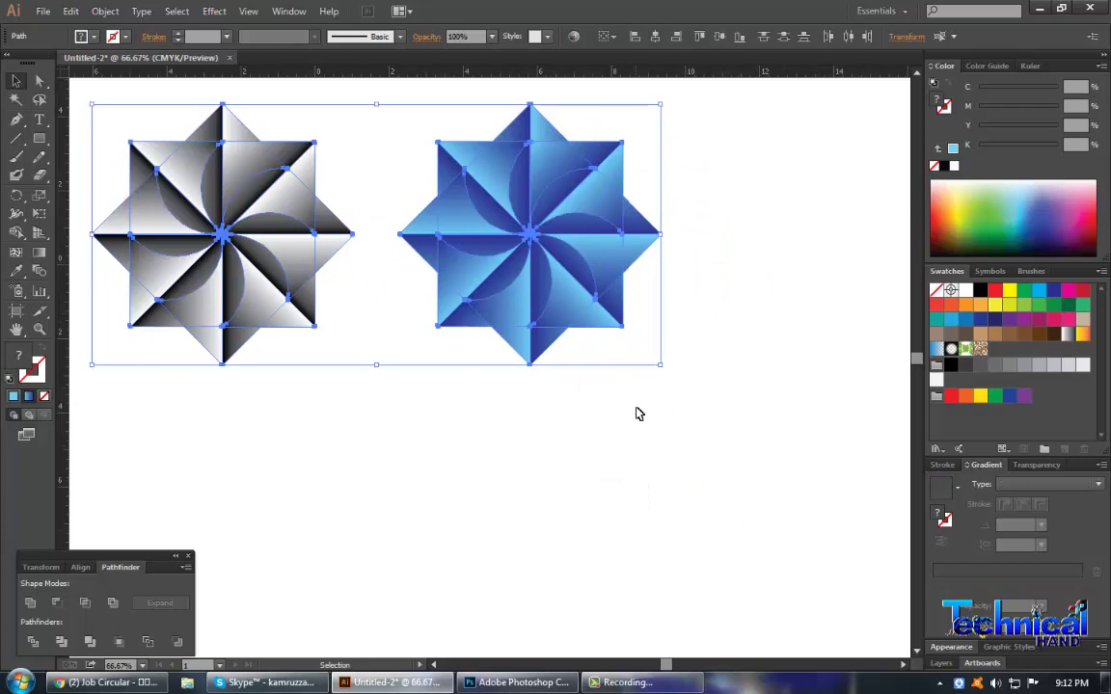
left_click(590, 431)
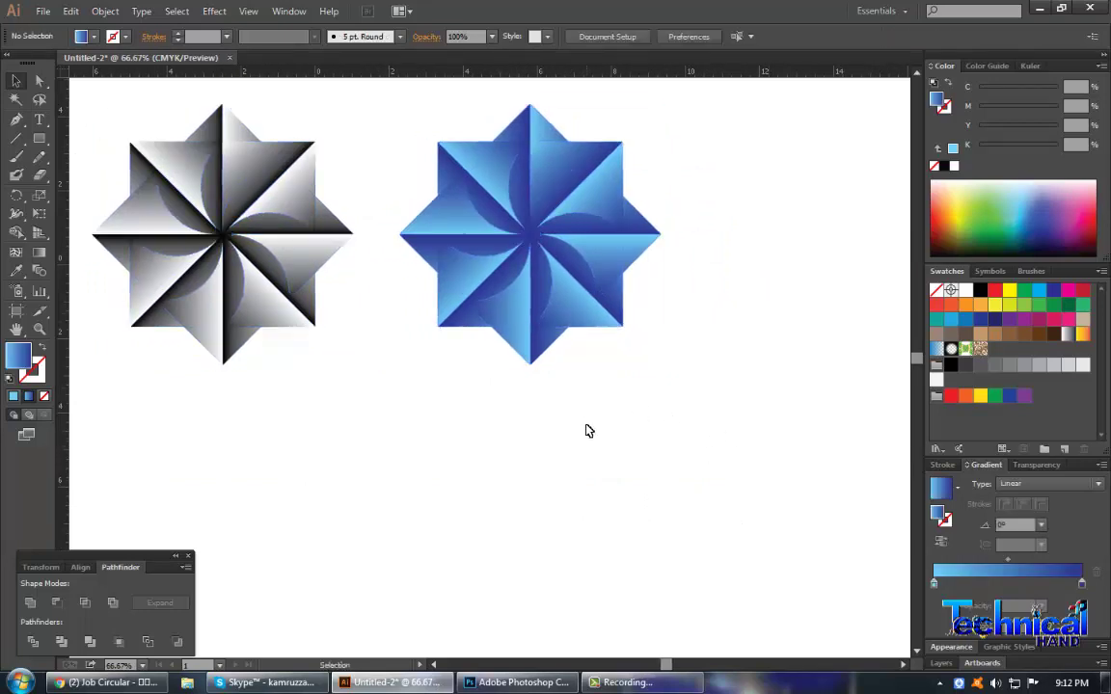
Draw a small square right of the blue star with a yellow-to-red gradient.
left_click_drag(373, 136, 677, 360)
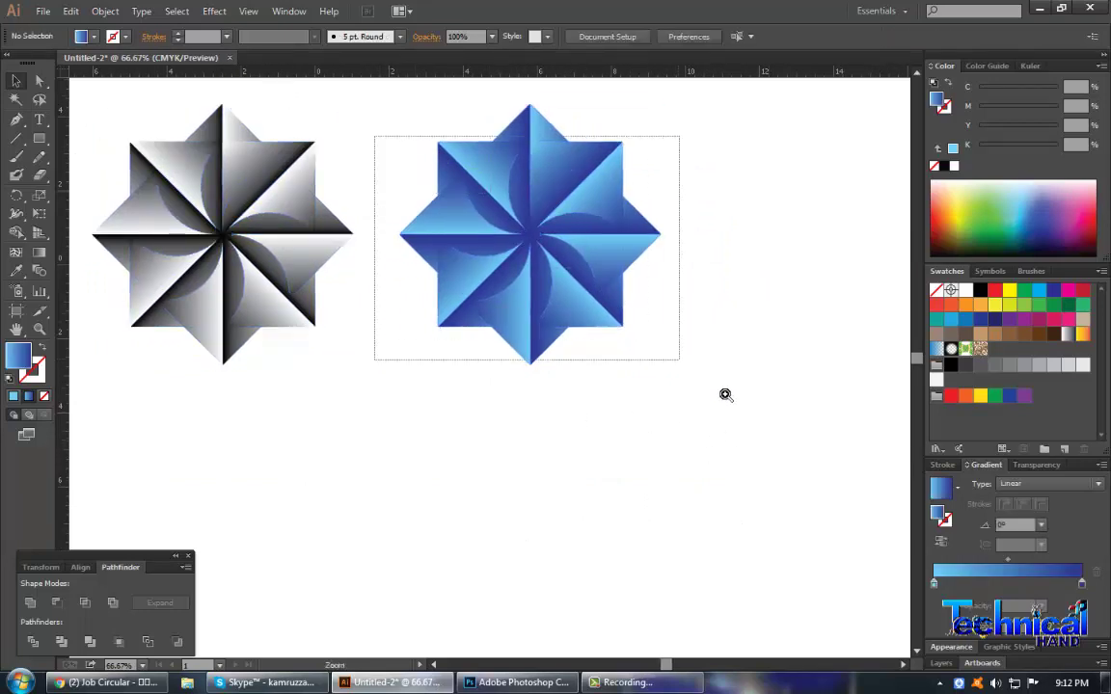
key("ctrl+minus")
key("m")
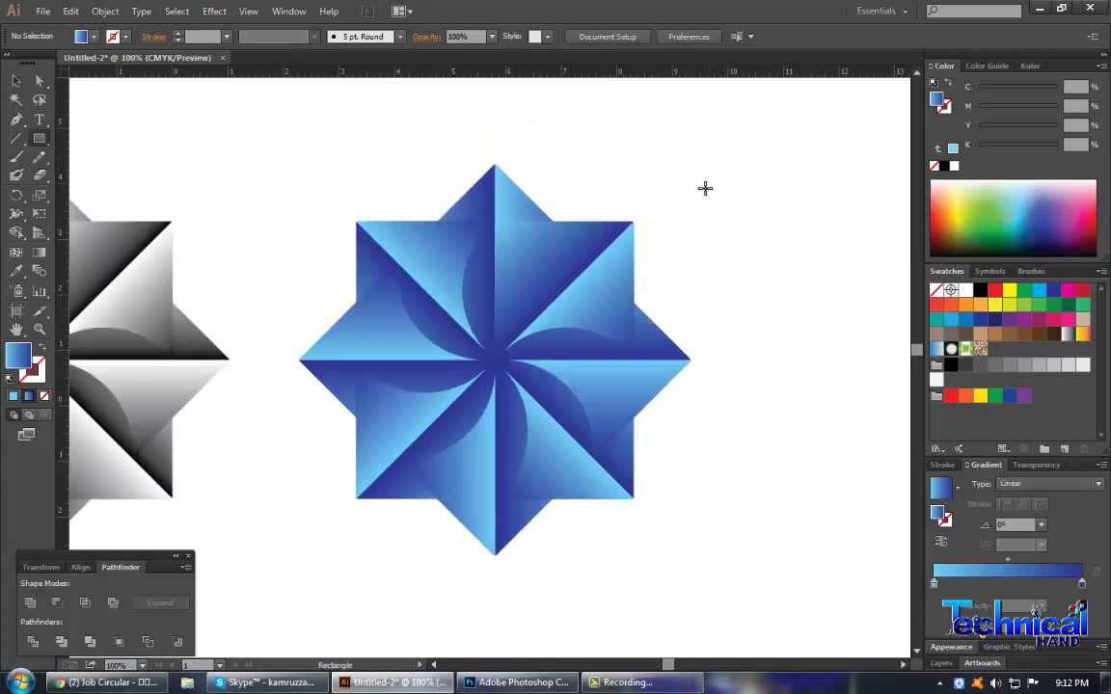
left_click_drag(749, 176, 855, 283)
key("v")
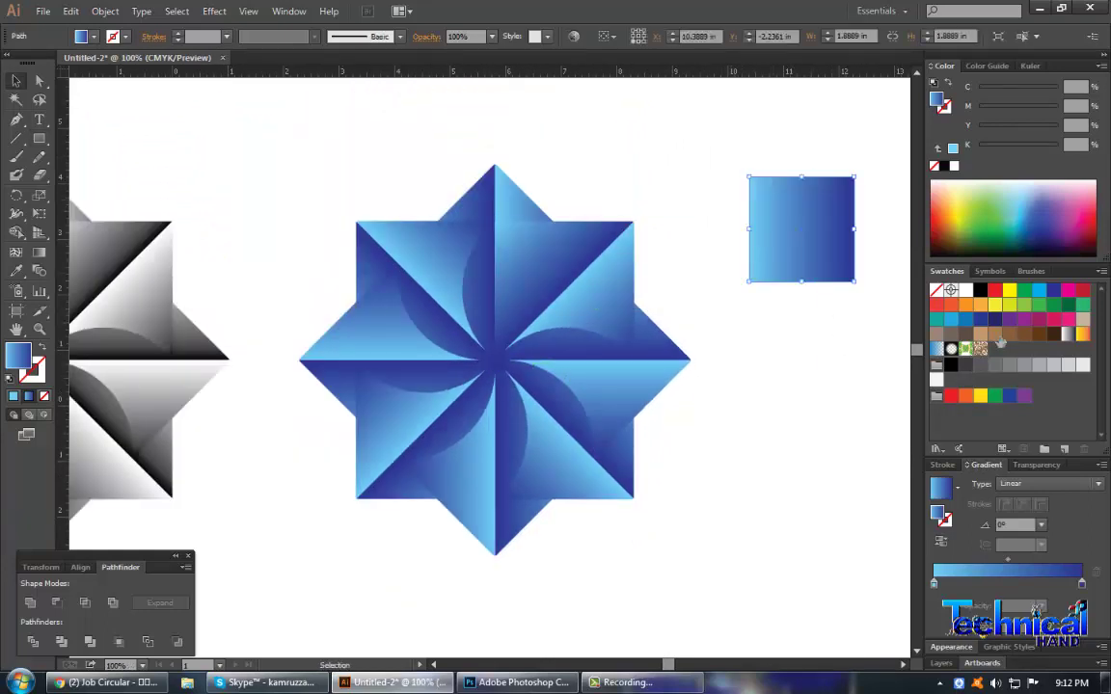
left_click(1081, 334)
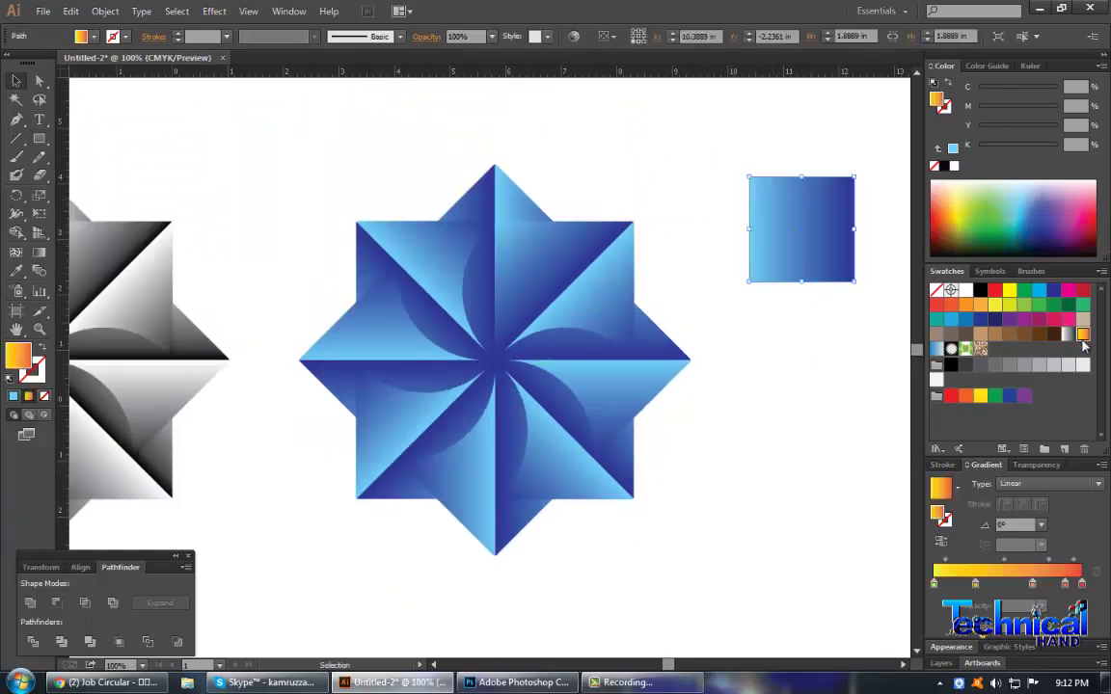
left_click(781, 374)
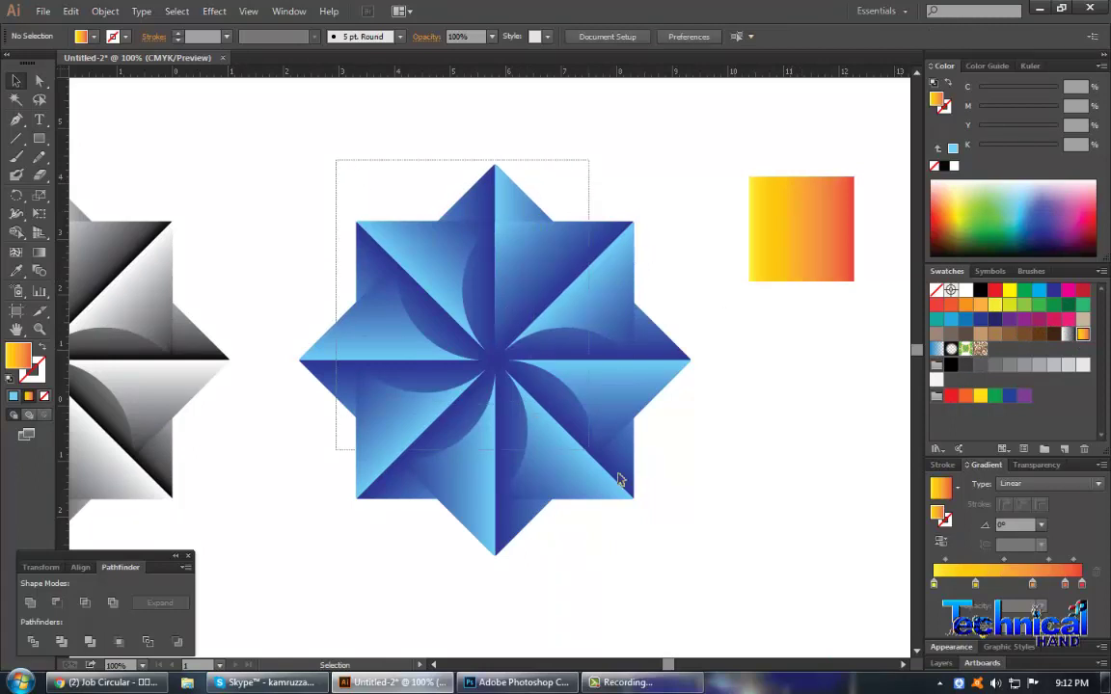
Try the yellow-to-red gradient on the blue star, undo it, and select the square.
left_click_drag(362, 245, 622, 477)
left_click(1082, 334)
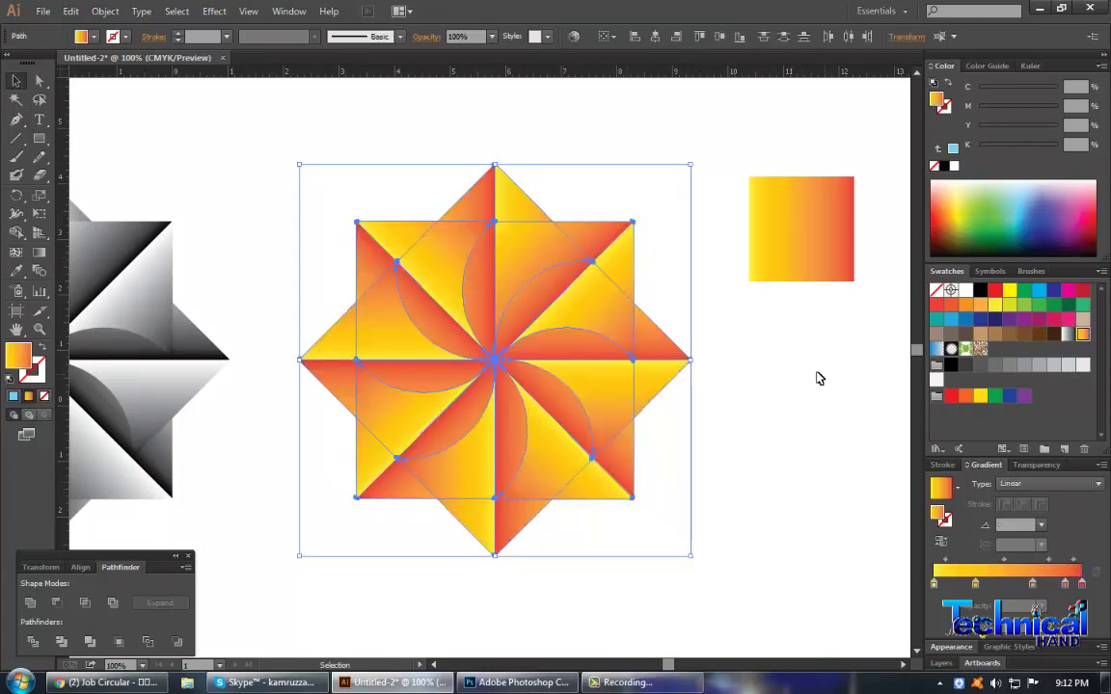
left_click(815, 376)
key("ctrl+z")
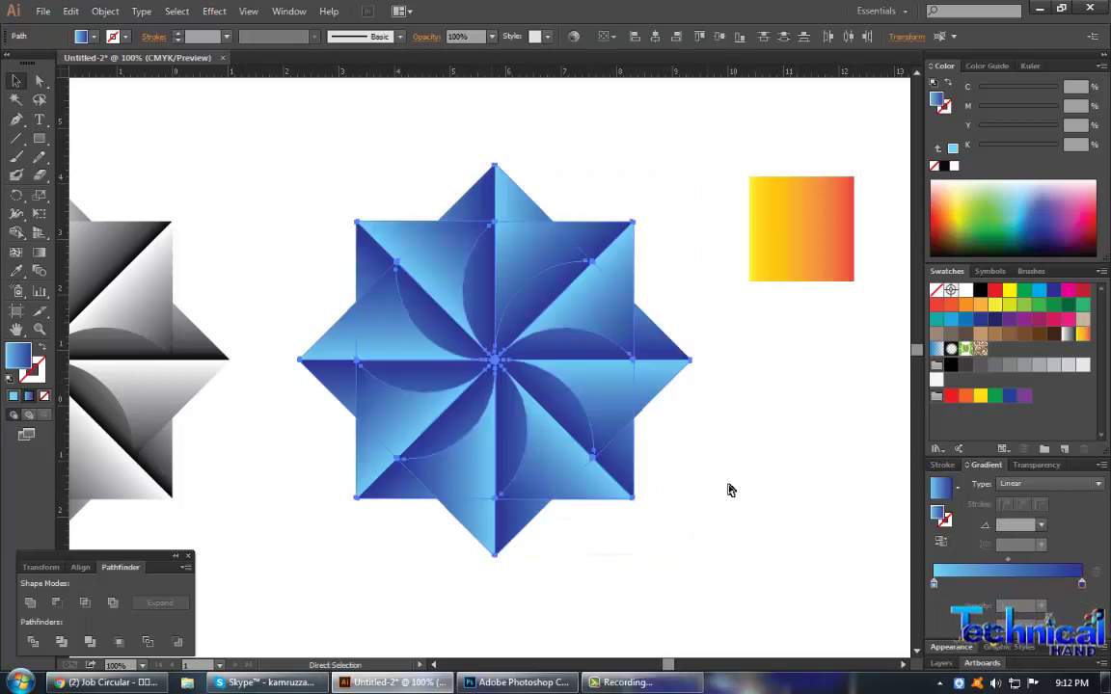
key("ctrl+minus")
left_click_drag(549, 309, 457, 189)
Move the gradient square right and copy the blue star to its right.
left_click_drag(482, 229, 657, 194)
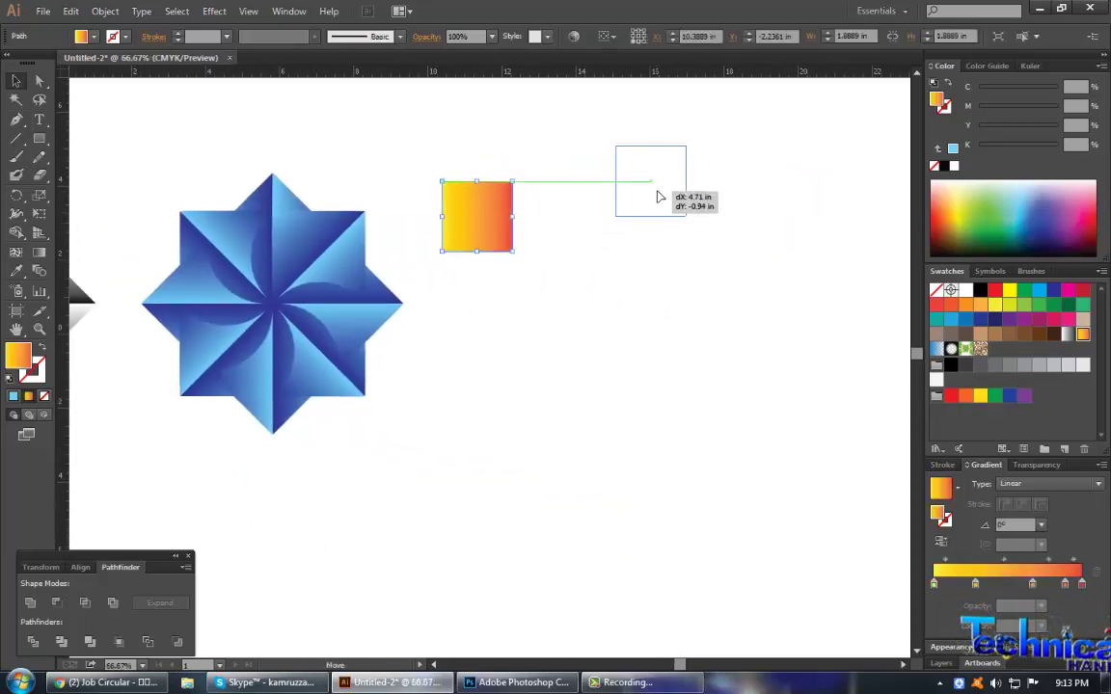
left_click_drag(459, 392, 318, 224)
left_click_drag(335, 307, 571, 318)
left_click_drag(432, 352, 631, 350)
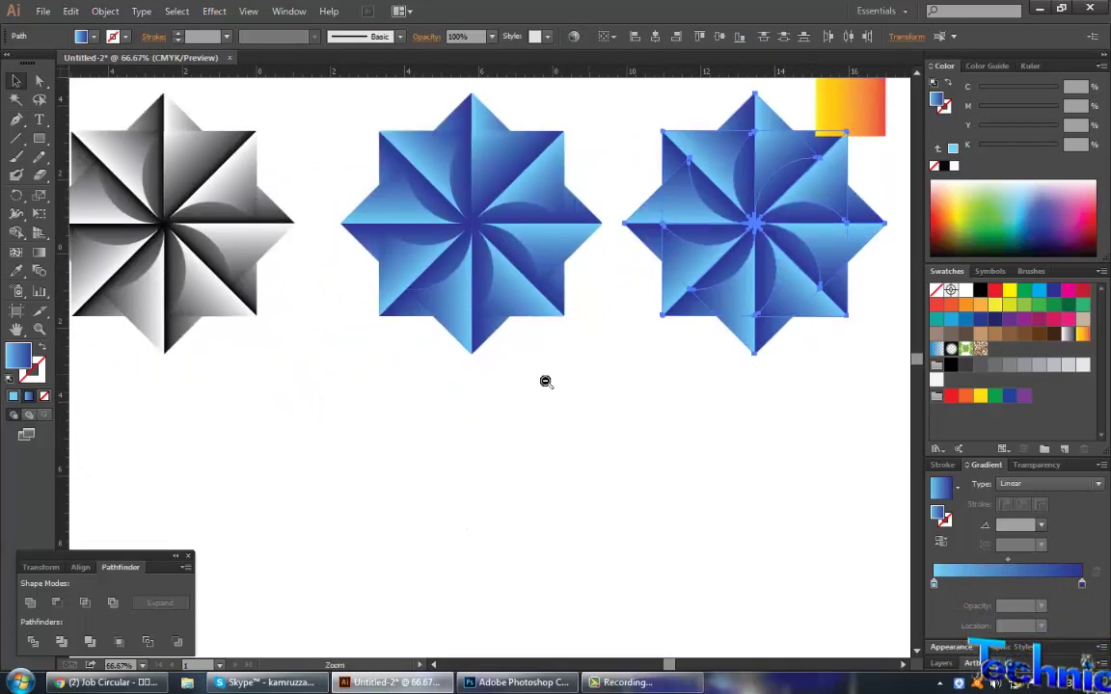
key("ctrl+minus")
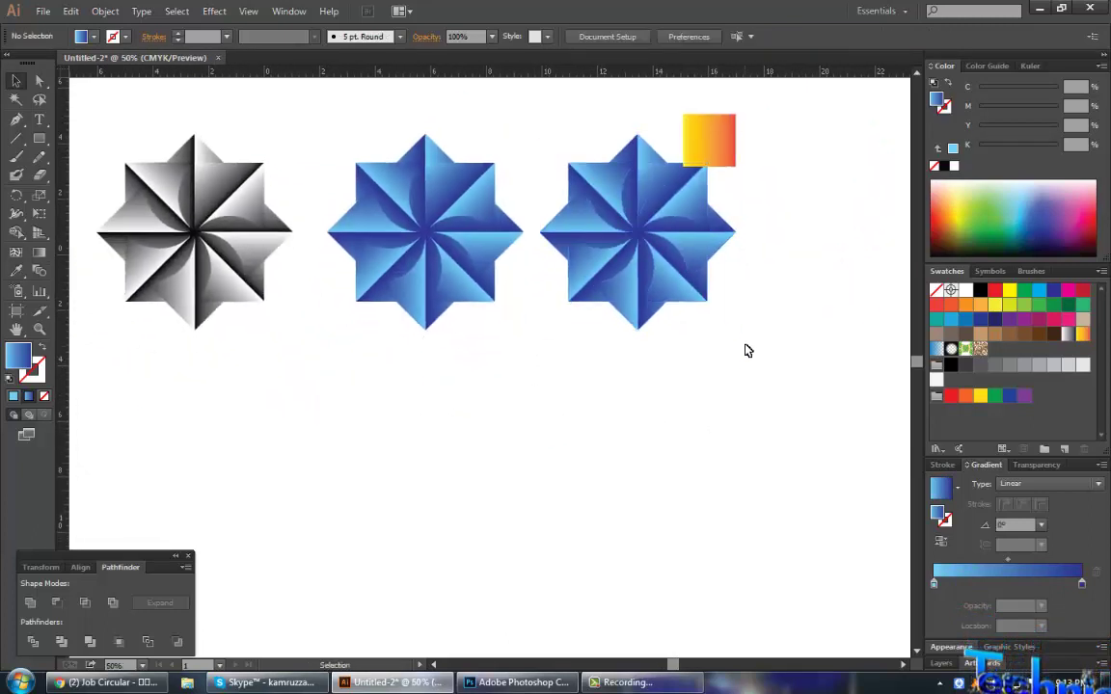
Give the new right-hand star the orange gradient and move the square aside.
left_click_drag(733, 338, 545, 275)
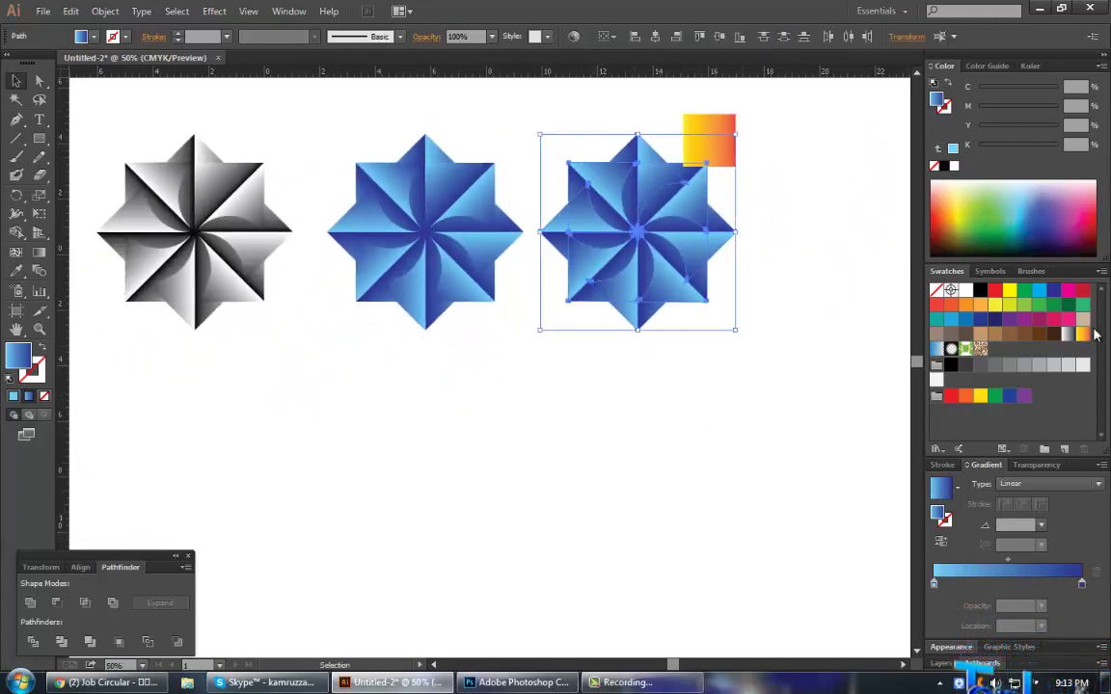
key("i")
left_click(709, 140)
left_click_drag(714, 144, 774, 162)
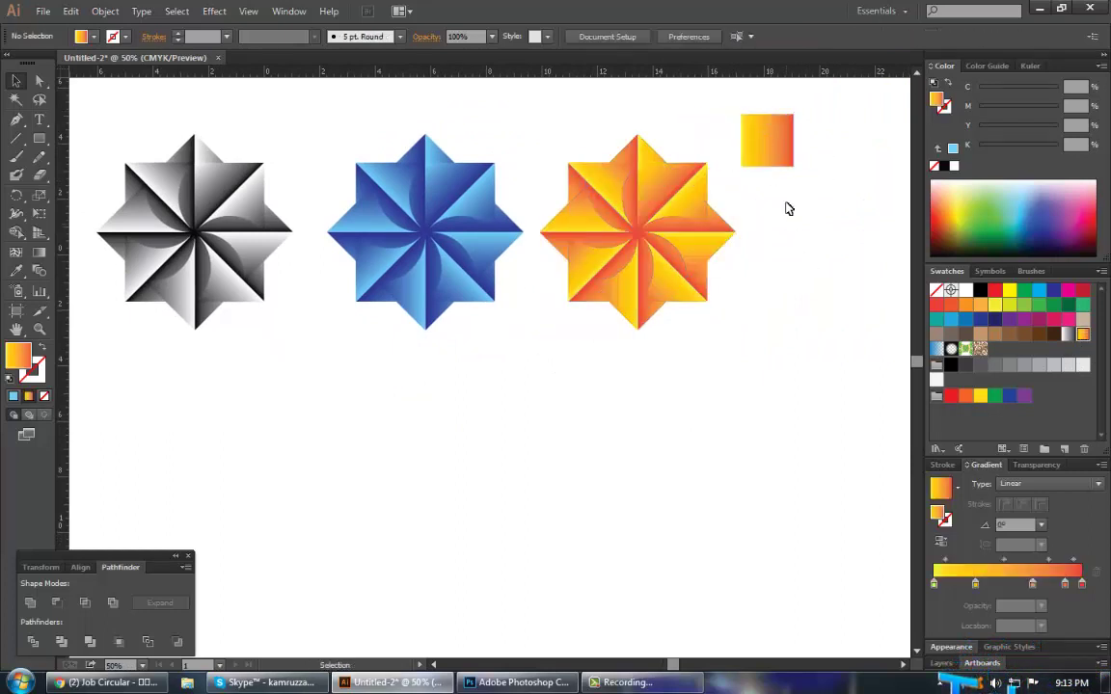
Fill the test square with a gradient running from pale yellow to magenta.
left_click(1068, 334)
left_click(1081, 583)
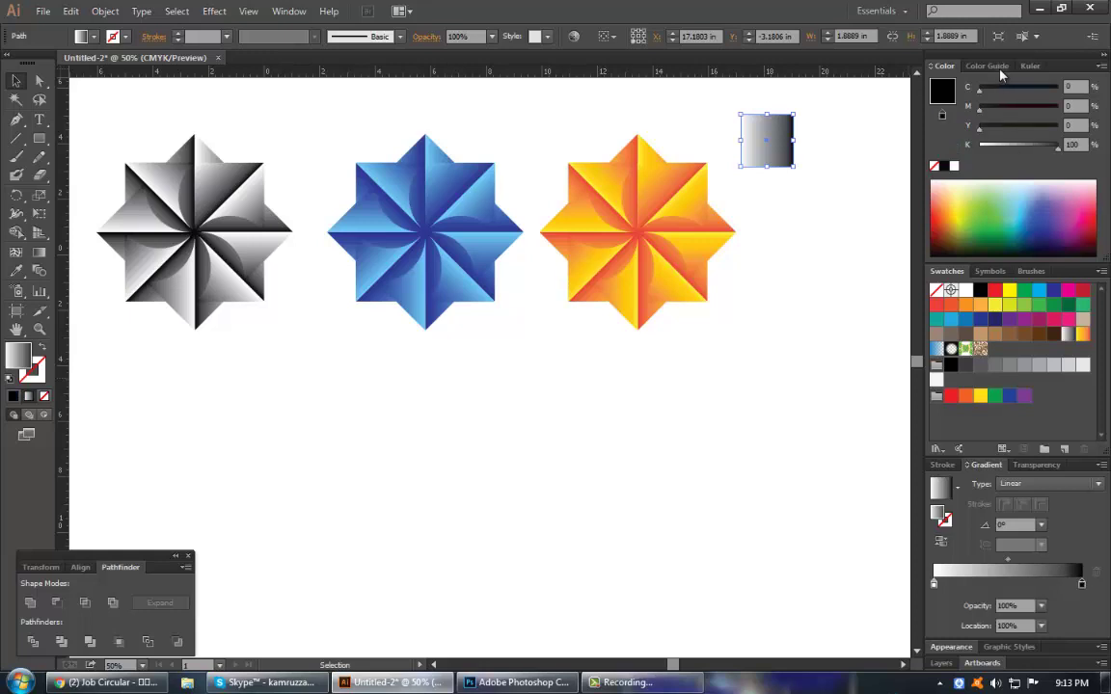
mouse_move(1014, 108)
left_mouse_down()
mouse_move(1061, 108)
mouse_move(1012, 145)
left_mouse_up()
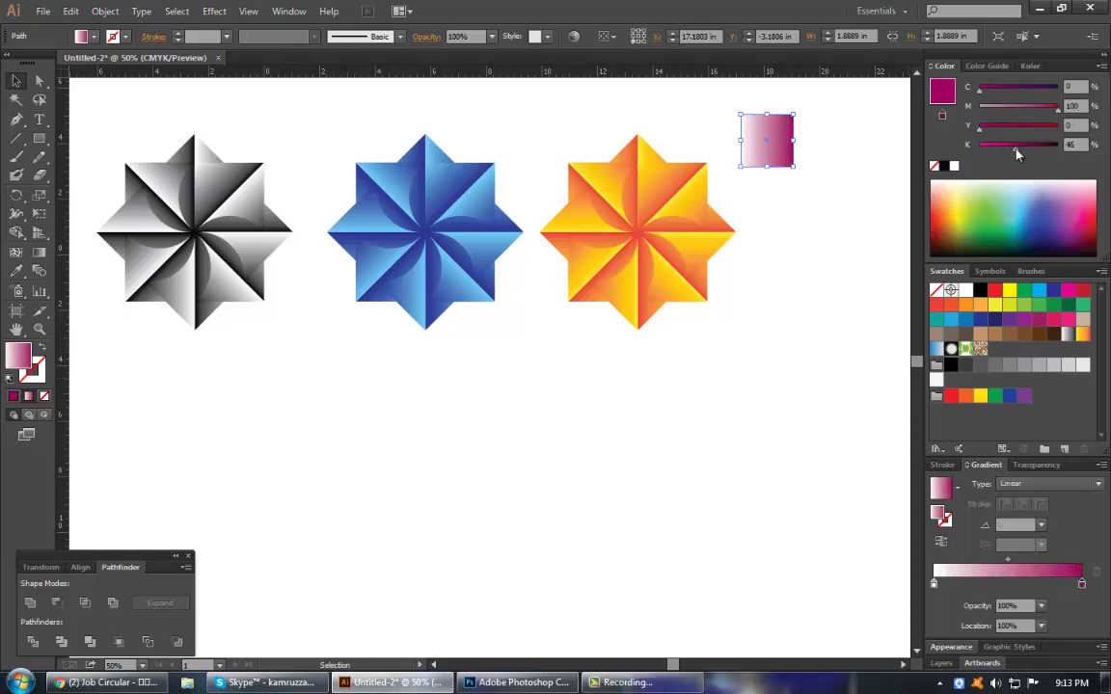
left_click(934, 585)
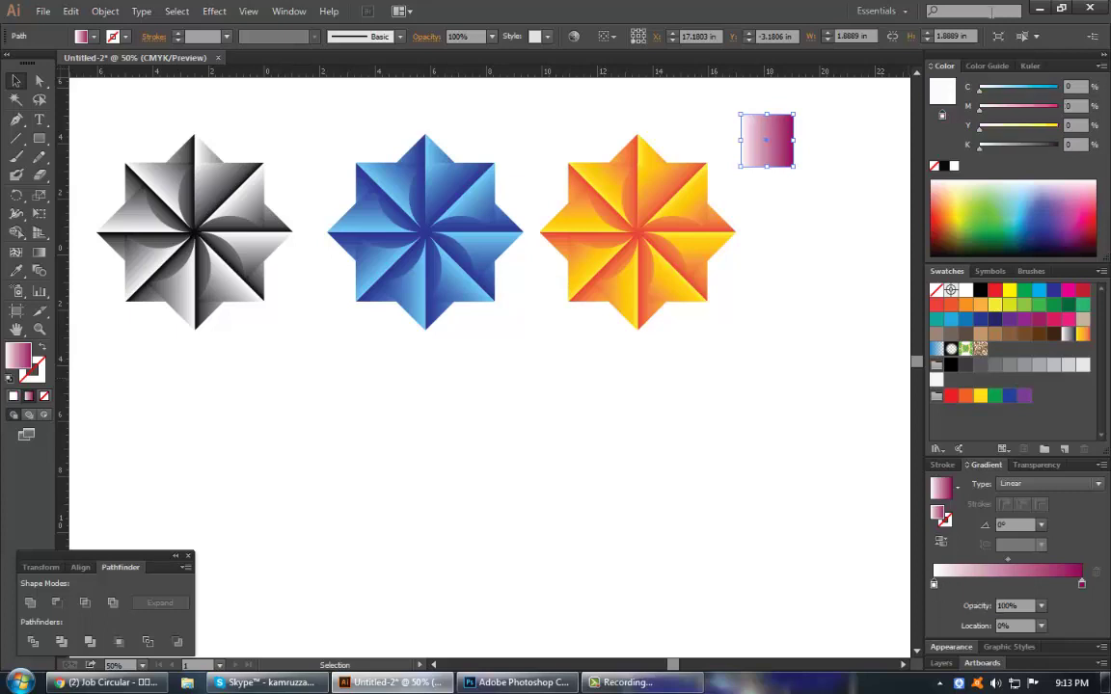
left_click_drag(1013, 129, 1011, 127)
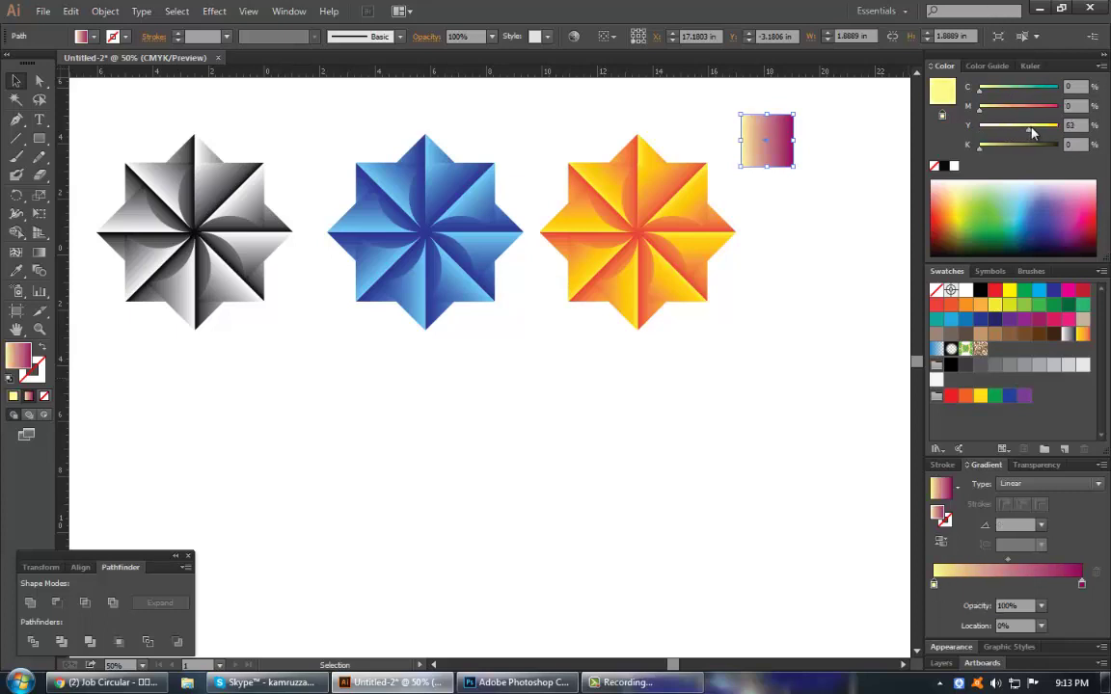
Zoom out, reposition the square, and copy the orange star to the right.
left_click(813, 269)
scroll(686, 241, "down", 2, "alt")
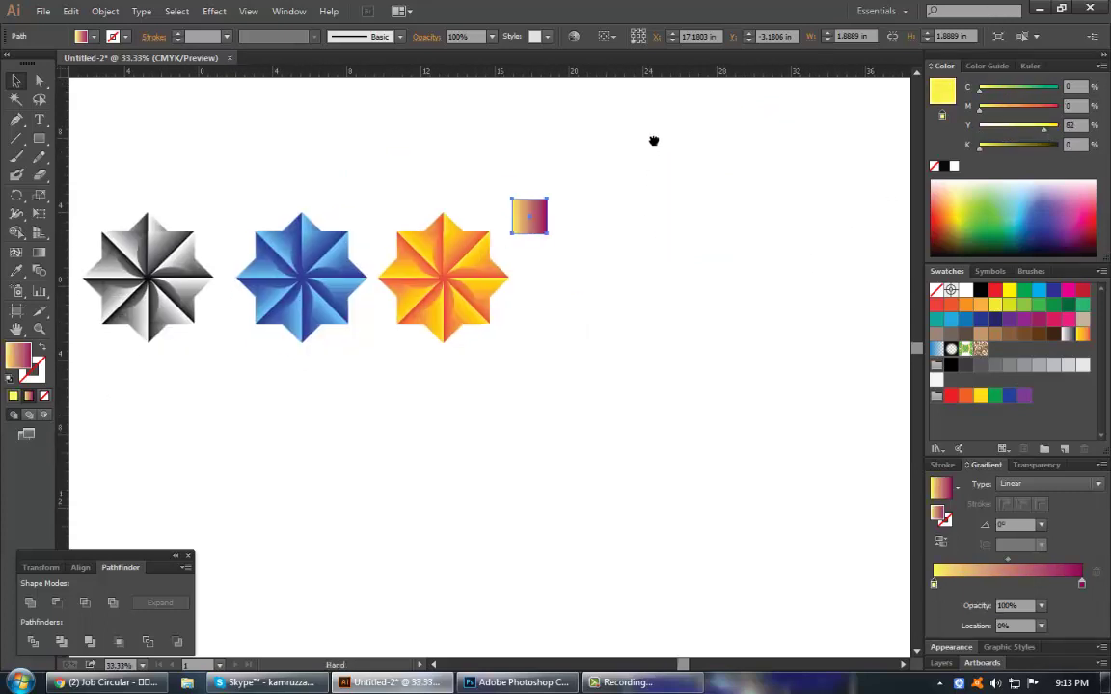
left_click_drag(538, 162, 570, 144)
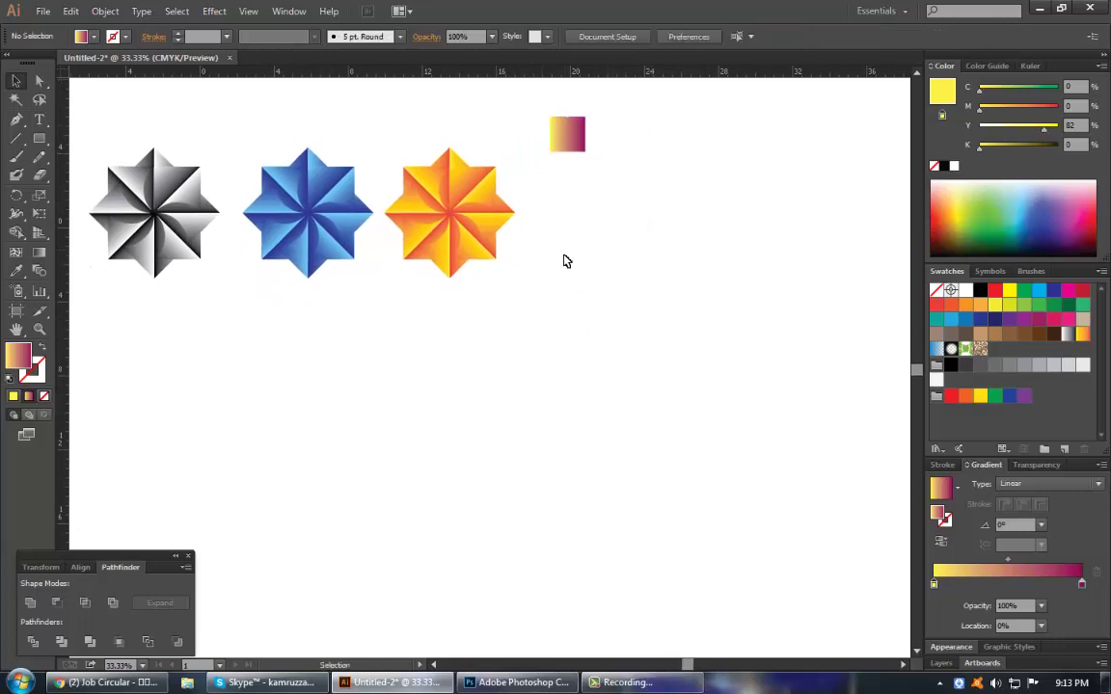
mouse_move(520, 314)
left_mouse_down()
mouse_move(464, 218)
mouse_move(602, 256)
left_mouse_up()
Eyedrop the square's yellow-to-magenta gradient onto the fourth star, then frame the four-star row.
left_click_drag(688, 322, 573, 179)
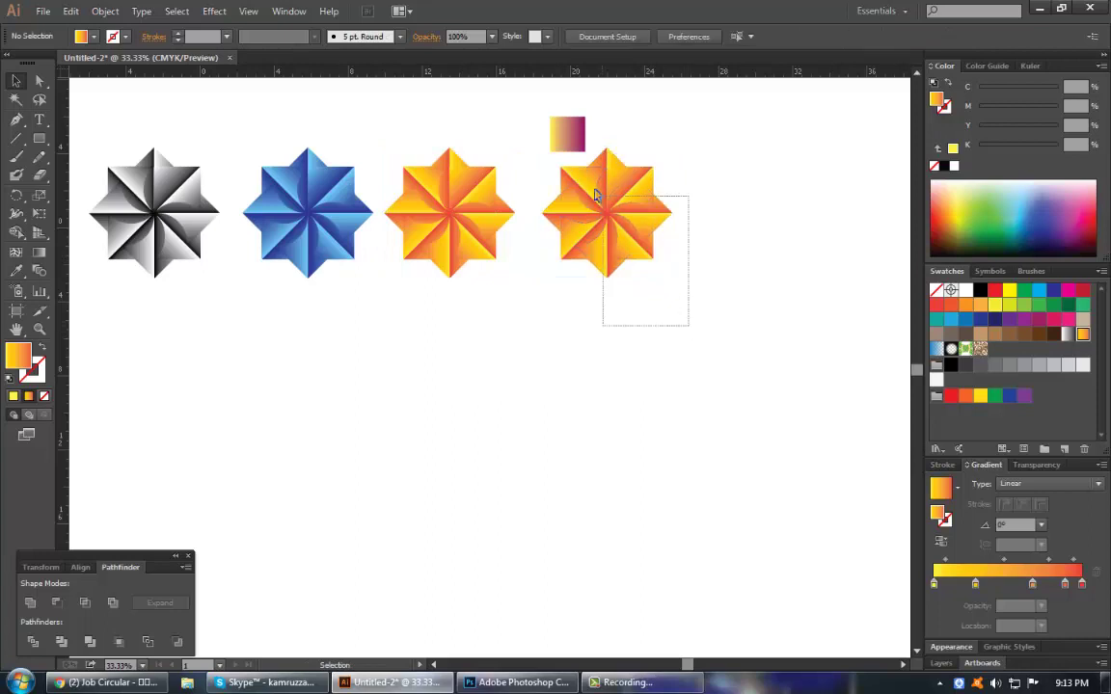
key("i")
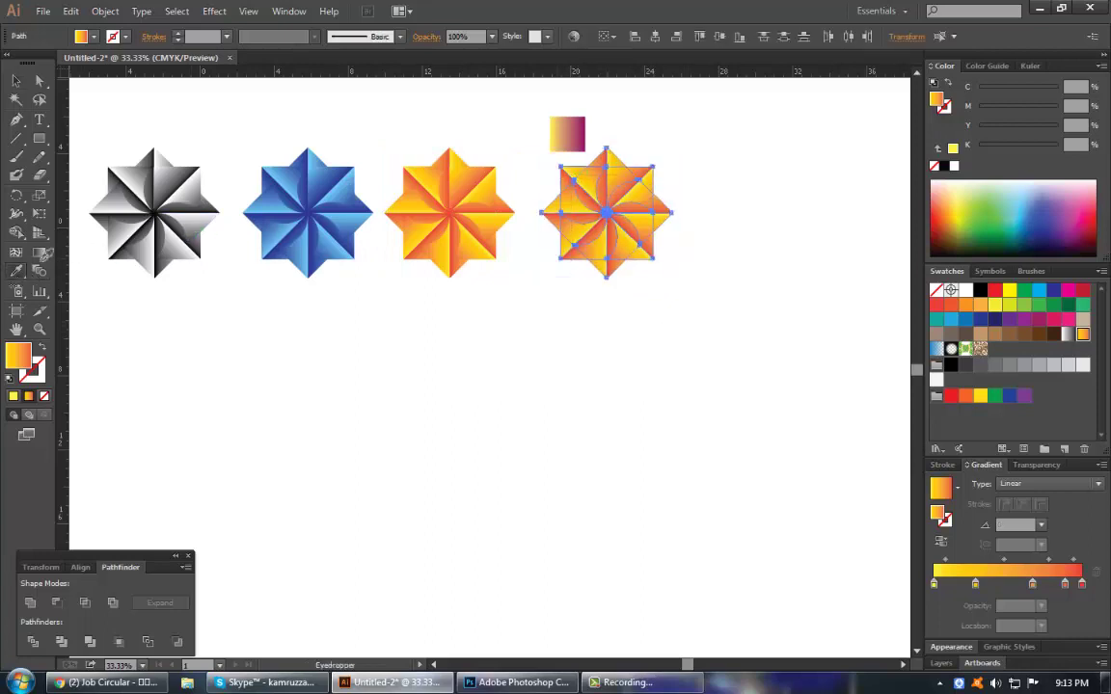
left_click(579, 140)
left_click(709, 206, "ctrl")
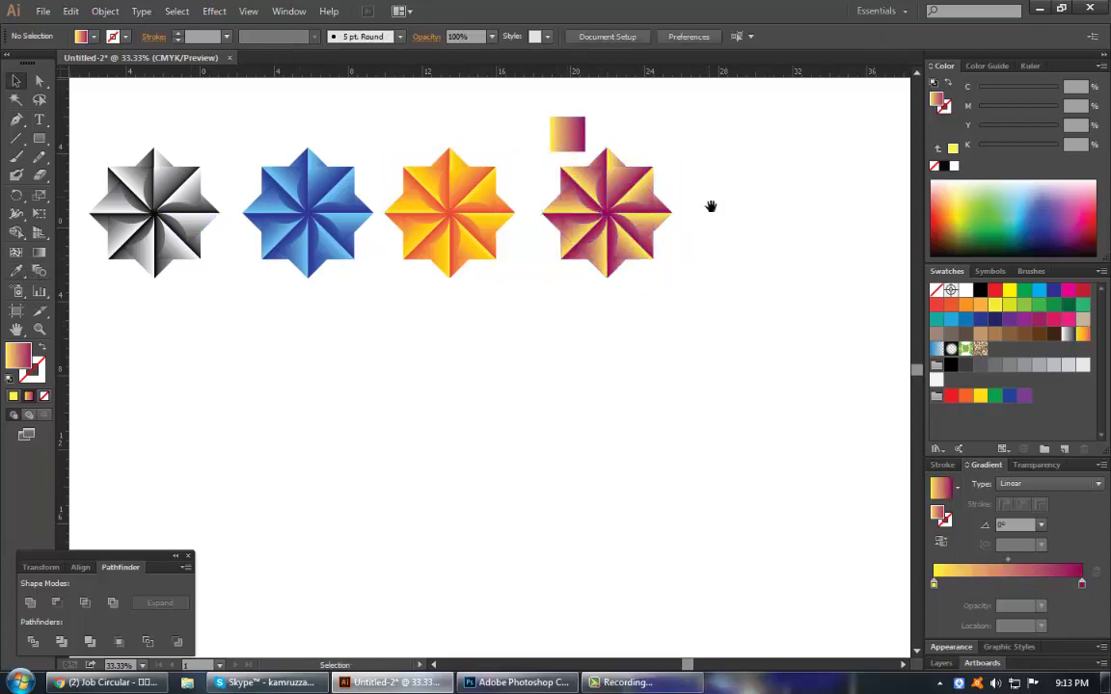
left_click_drag(709, 205, 774, 222)
left_click_drag(266, 147, 739, 350)
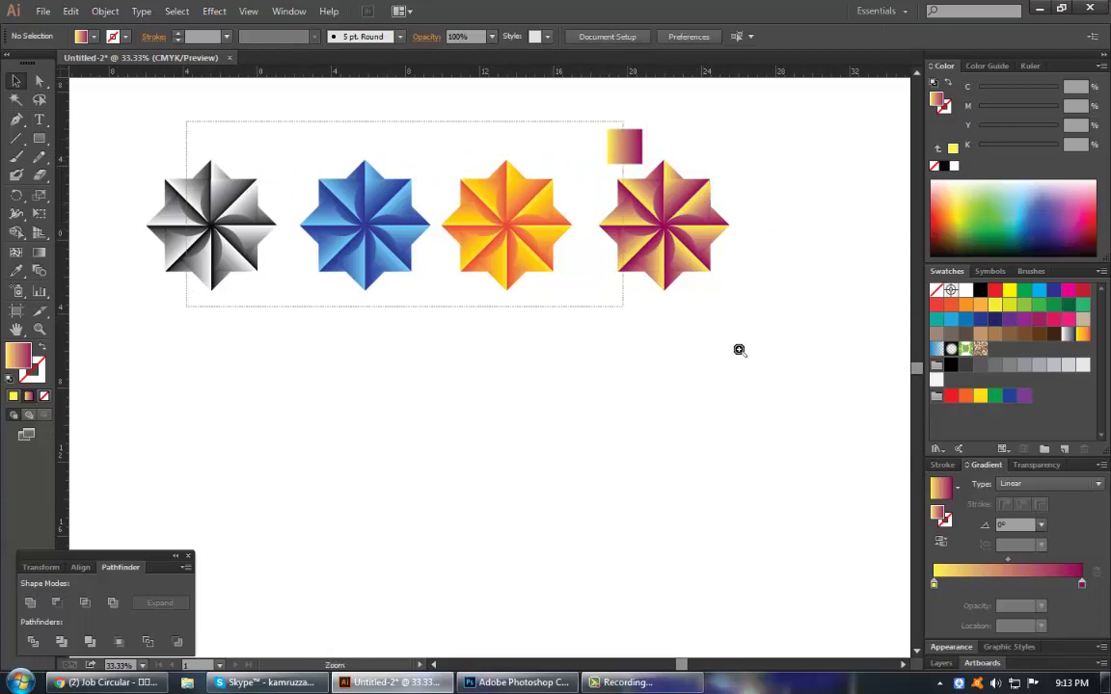
mouse_move(664, 315)
left_mouse_down()
mouse_move(625, 394)
mouse_move(645, 335)
left_mouse_up()
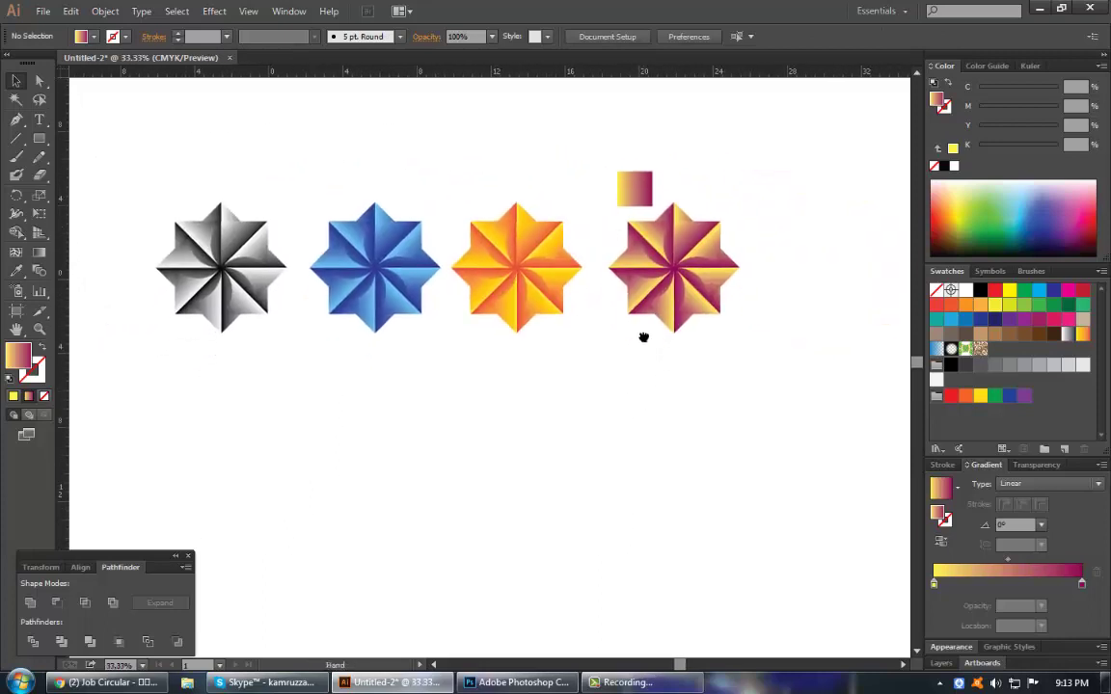
mouse_move(129, 147)
left_mouse_down()
mouse_move(716, 457)
mouse_move(657, 443)
mouse_move(682, 359)
left_mouse_up()
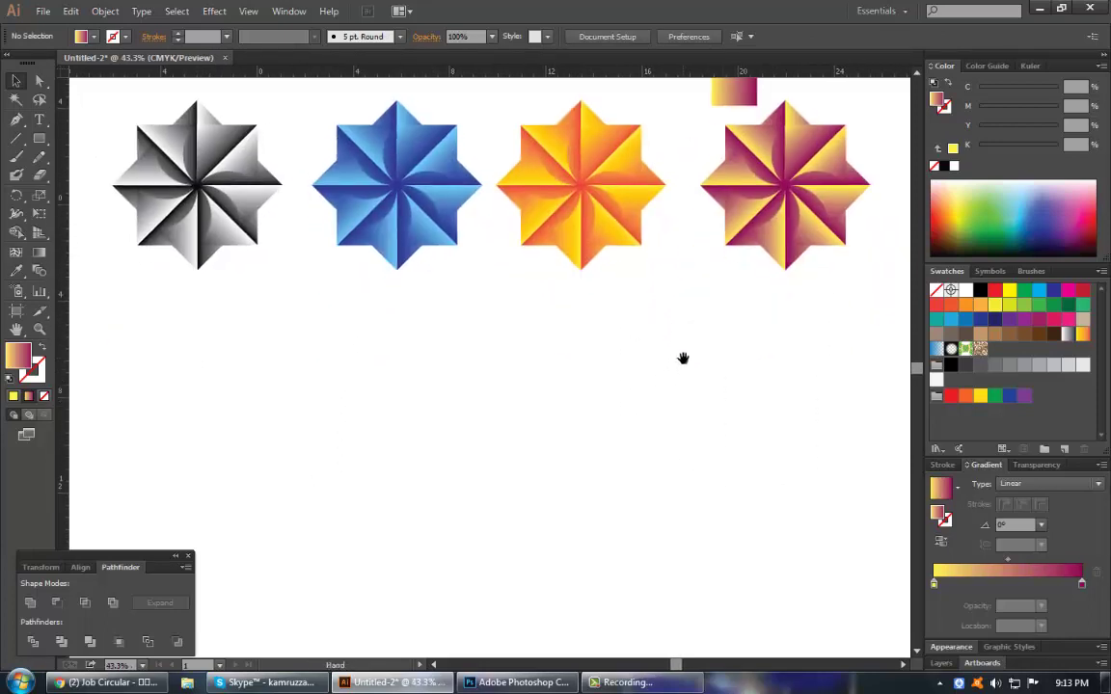
left_click_drag(651, 313, 634, 332)
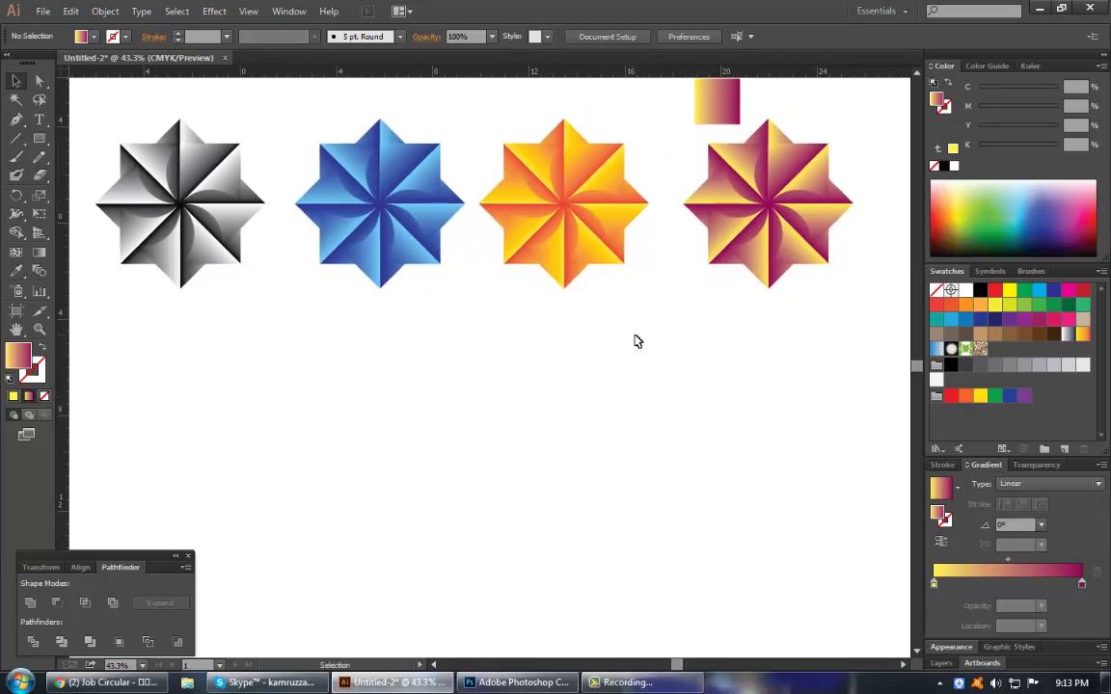
Make the test square's gradient start white and shift its midpoint toward magenta.
left_click(718, 116)
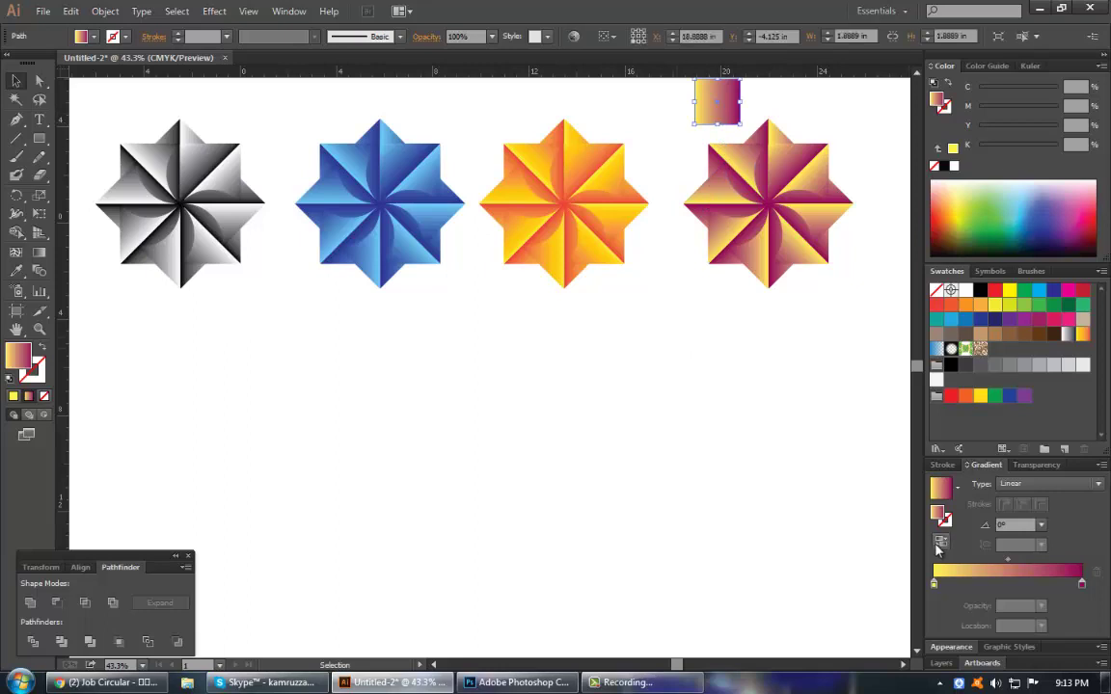
left_click_drag(971, 291, 970, 527)
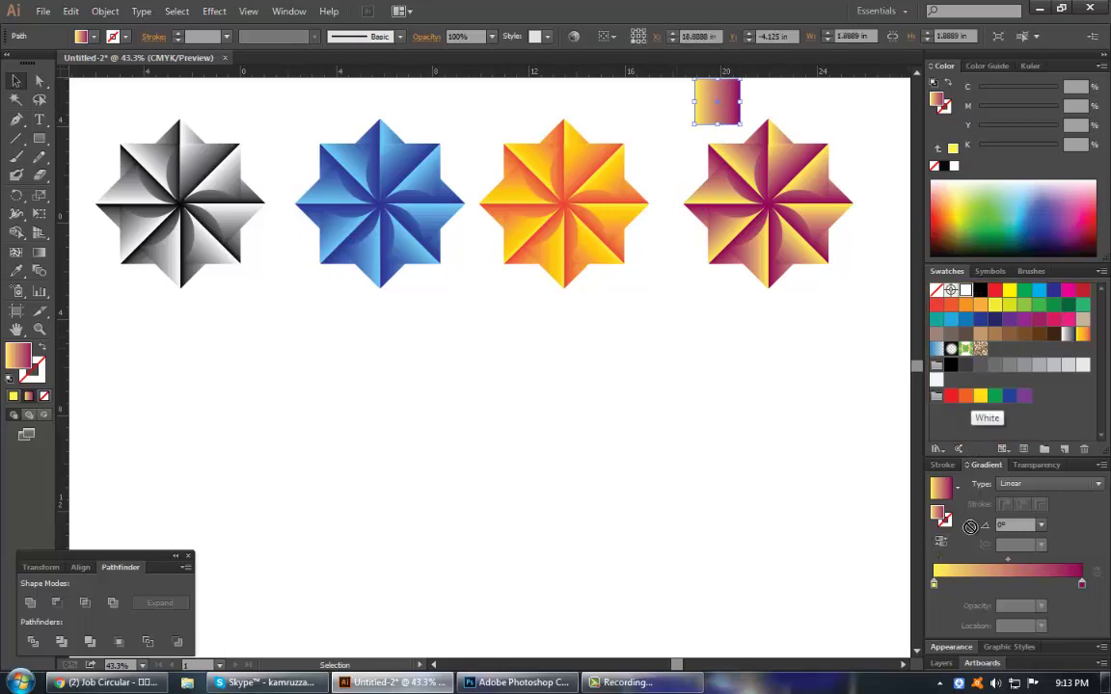
left_click_drag(933, 586, 934, 585)
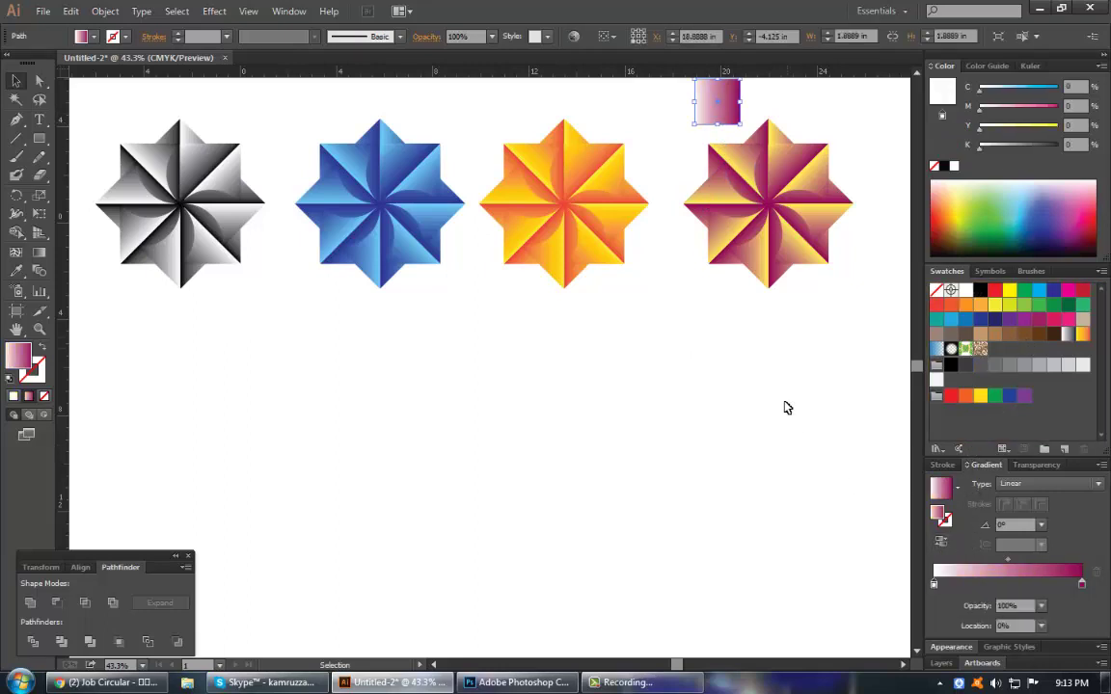
left_click(789, 395)
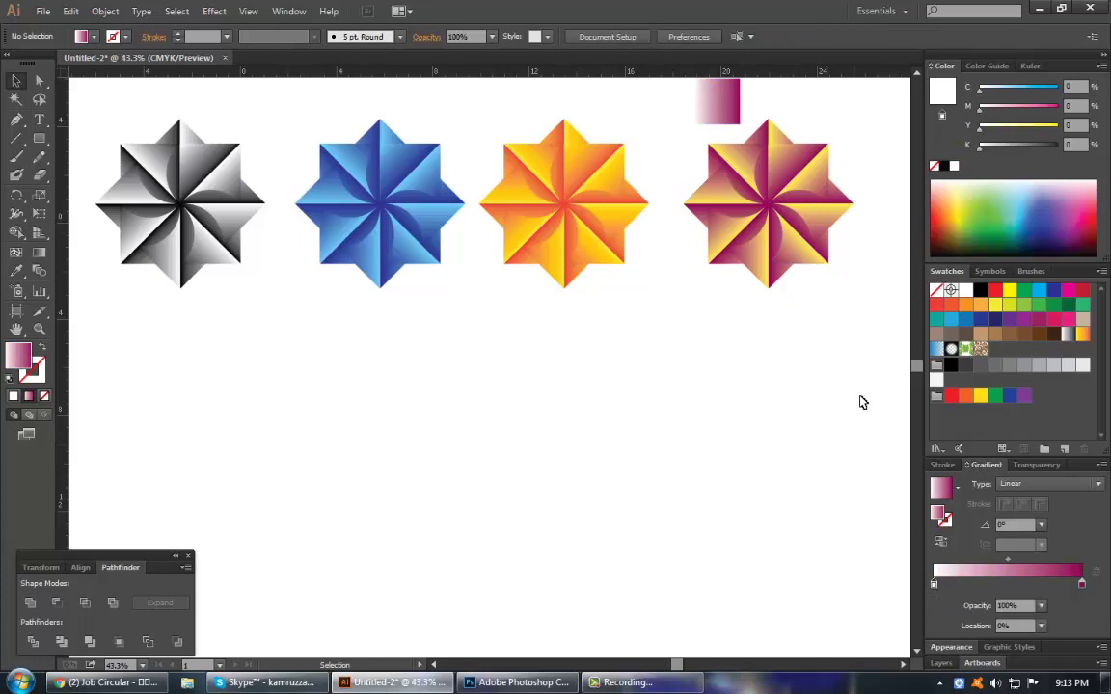
left_click(721, 118)
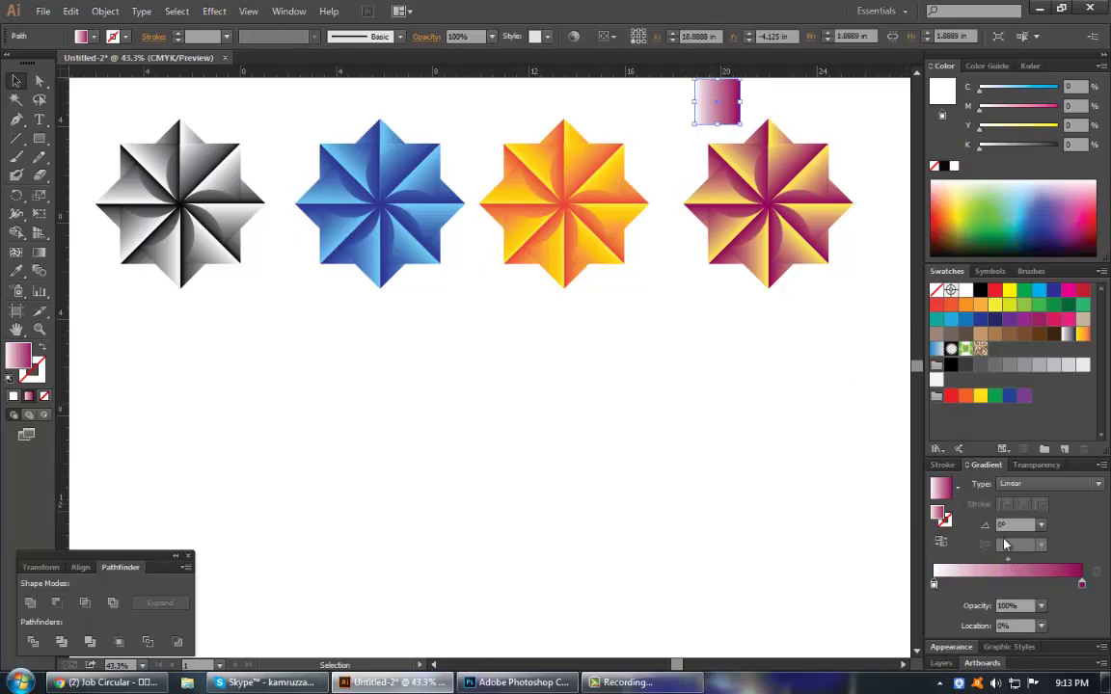
left_click_drag(1011, 564, 1030, 561)
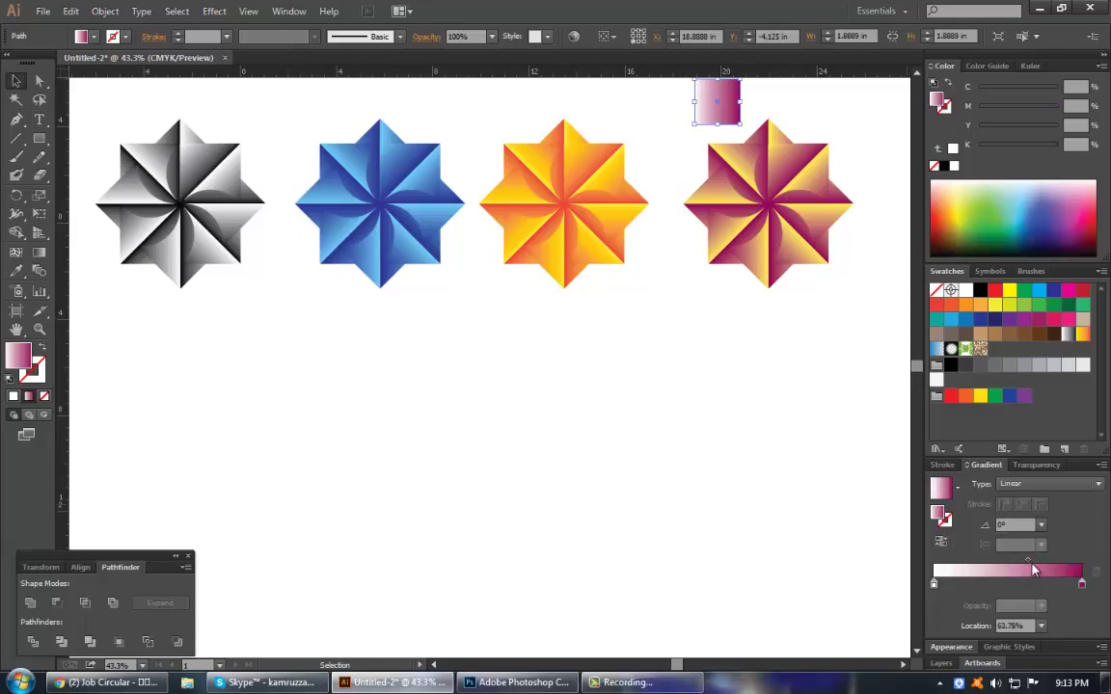
left_click(781, 411)
Duplicate the magenta star into a second row below the gray star.
left_click(759, 191)
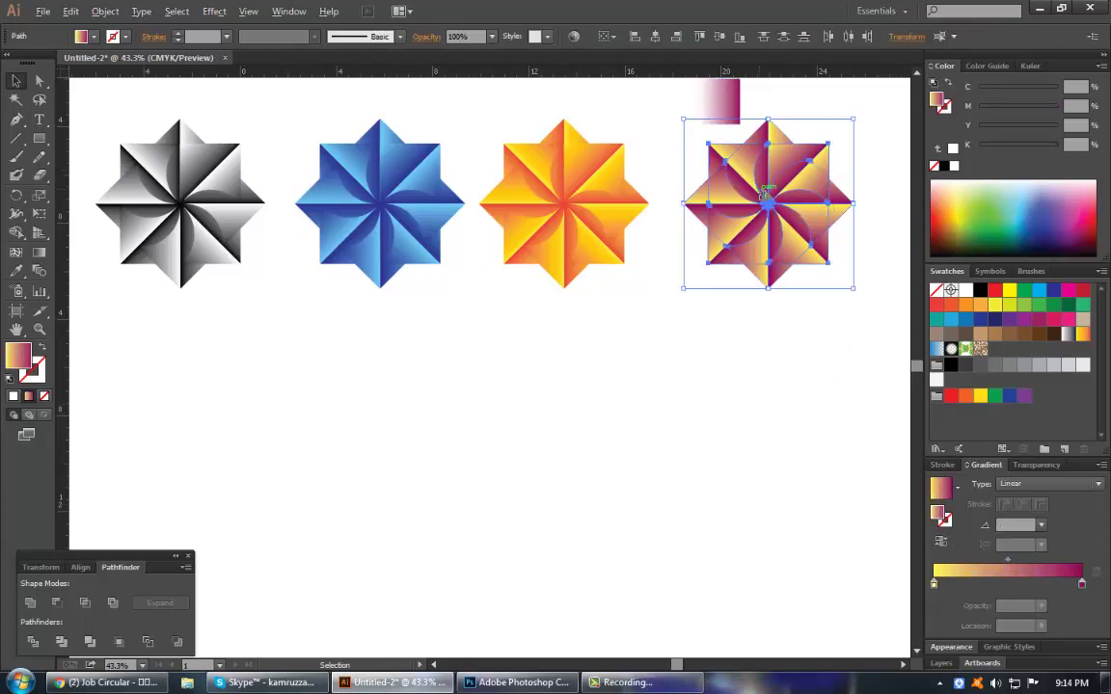
left_click_drag(765, 193, 169, 386)
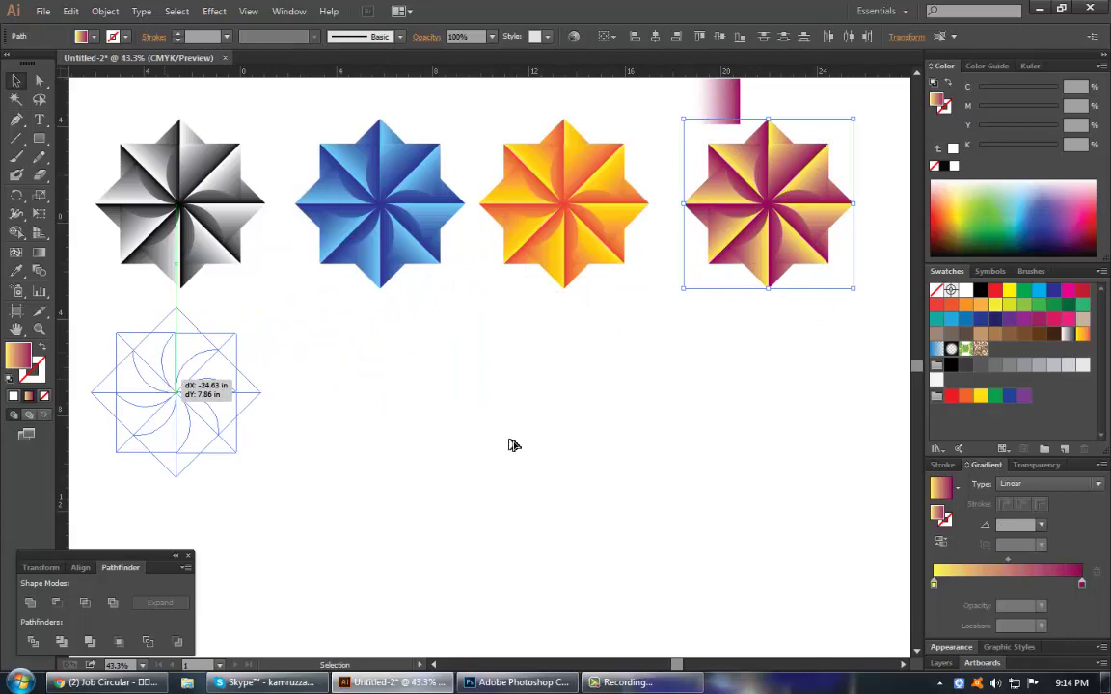
left_click_drag(535, 433, 546, 410)
left_click(607, 457)
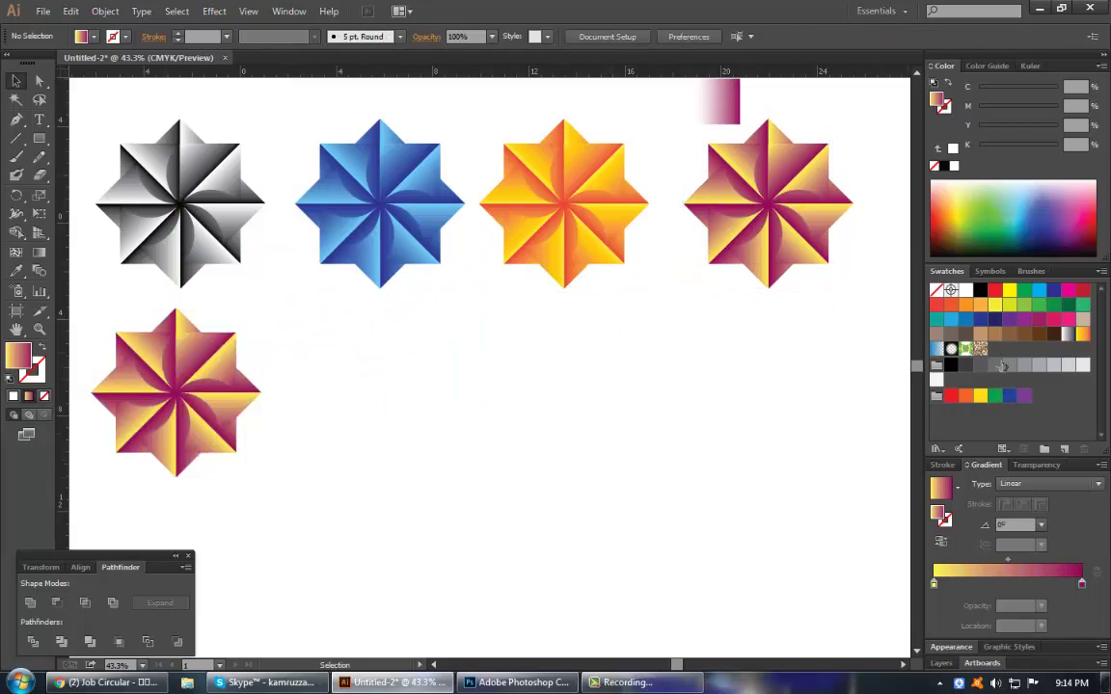
mouse_move(1081, 583)
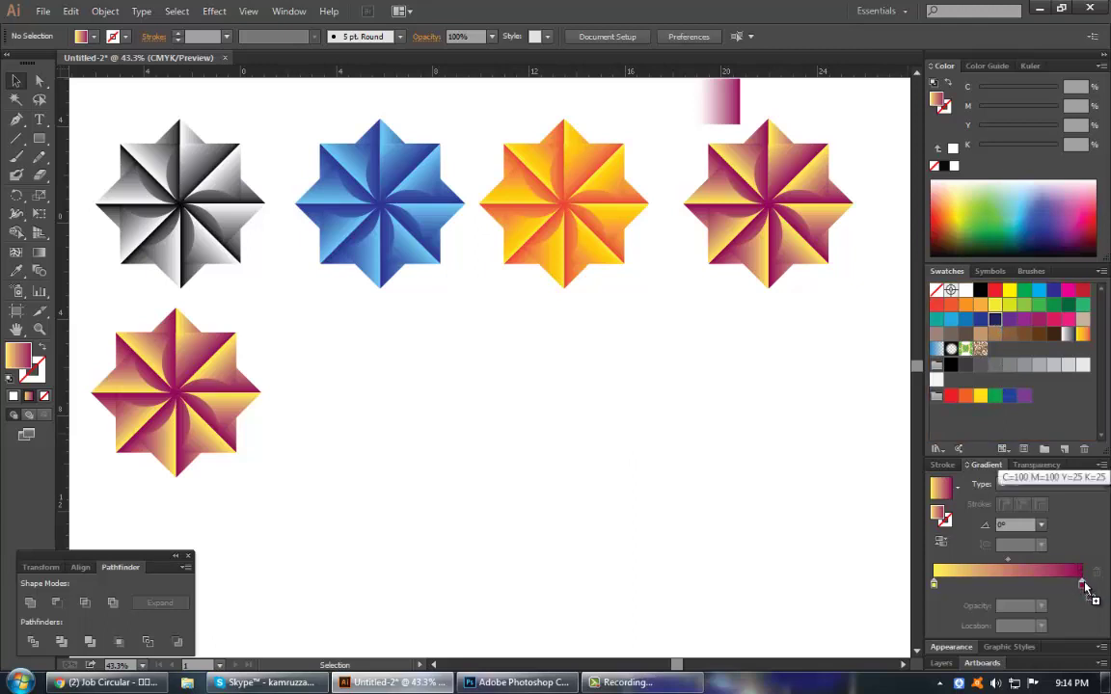
Change the square's gradient to end in navy with a red middle stop.
left_click_drag(1085, 588, 1085, 588)
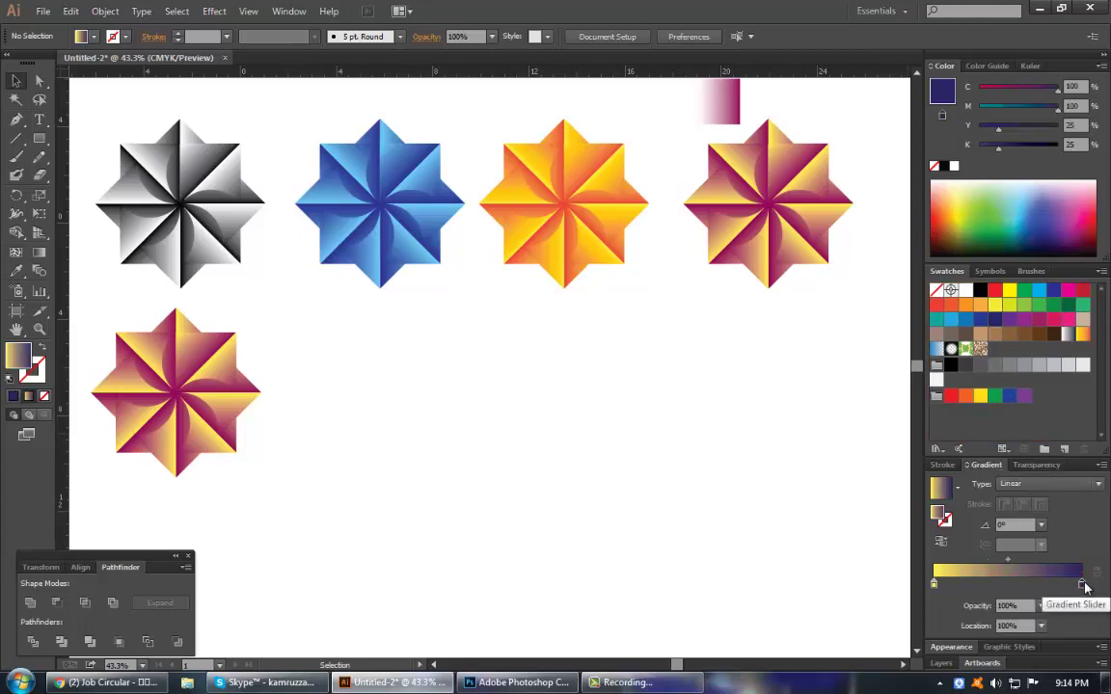
mouse_move(724, 104)
left_mouse_down()
mouse_move(667, 334)
mouse_move(719, 125)
left_mouse_up()
scroll(694, 347, "up", 1)
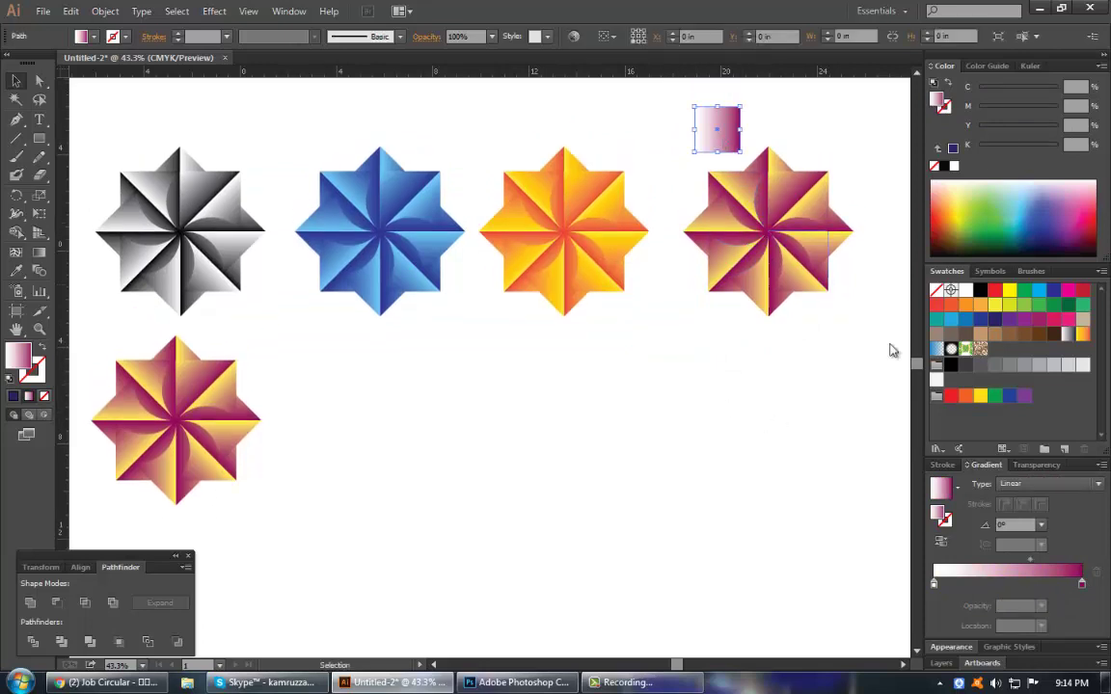
left_click_drag(1000, 321, 1058, 512)
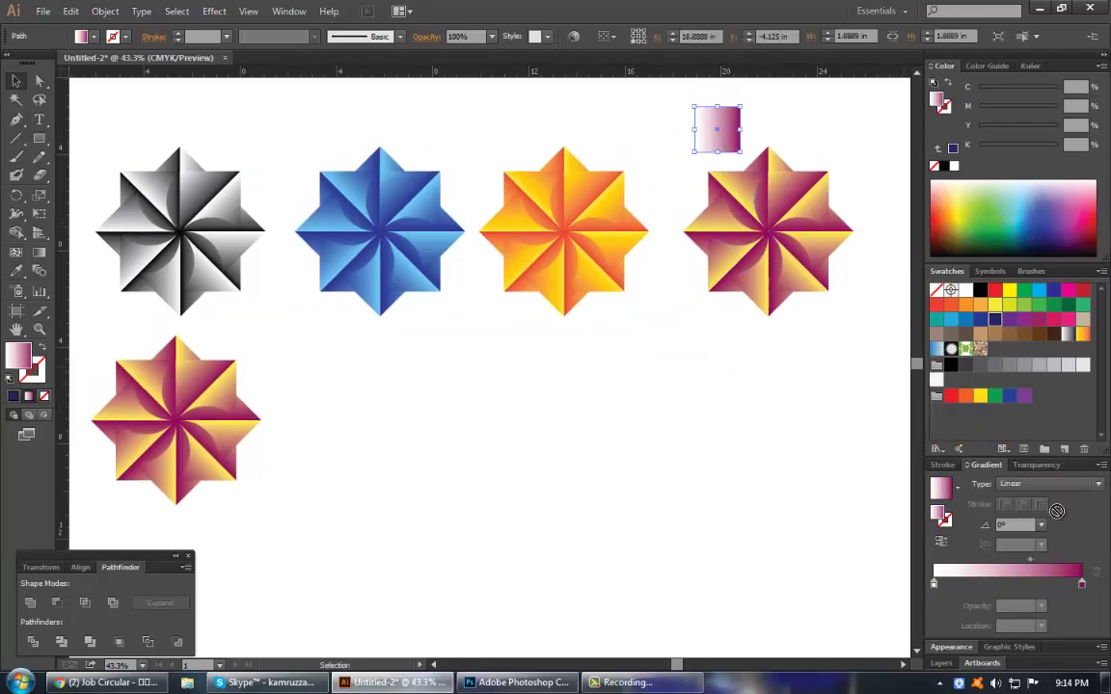
left_click_drag(1082, 585, 1081, 584)
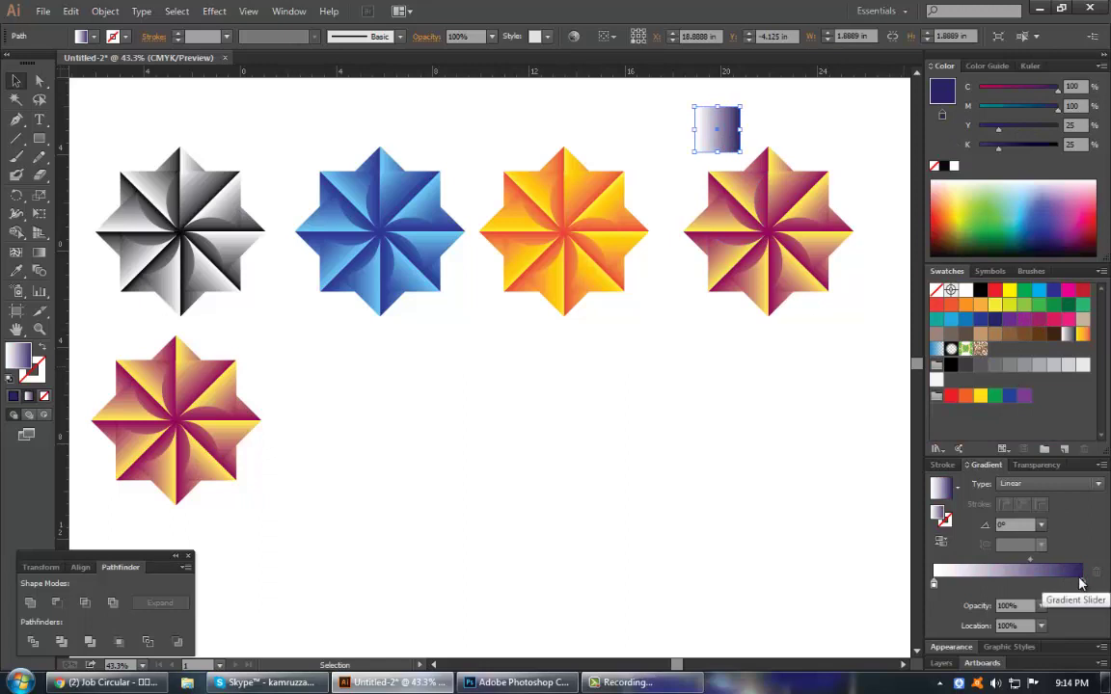
left_click(1003, 590)
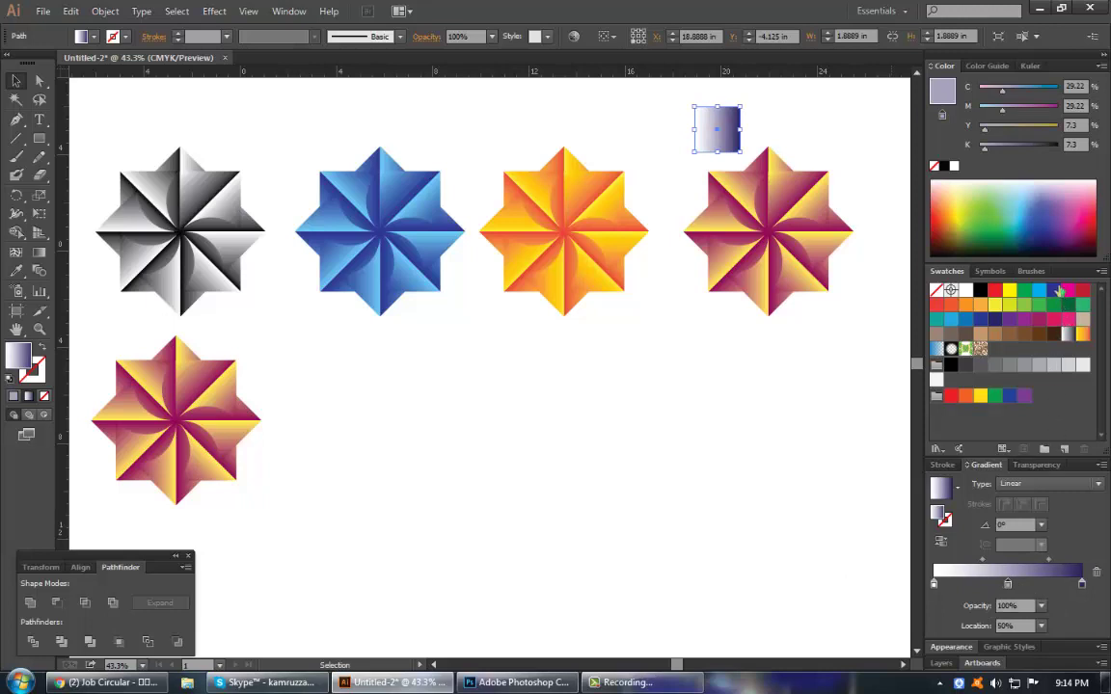
mouse_move(1075, 305)
left_mouse_down()
mouse_move(1004, 551)
mouse_move(1009, 587)
left_mouse_up()
Eyedrop the square's white-red-navy gradient onto the lower-row star.
left_click_drag(395, 494, 78, 355)
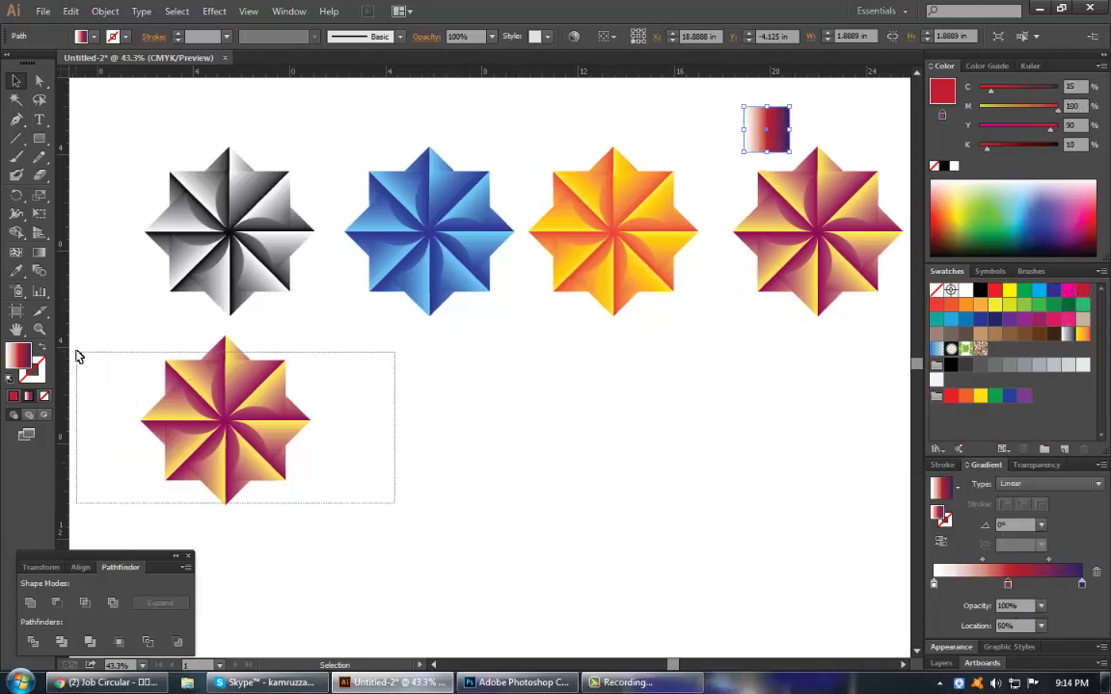
left_click_drag(600, 420, 558, 395)
key("v")
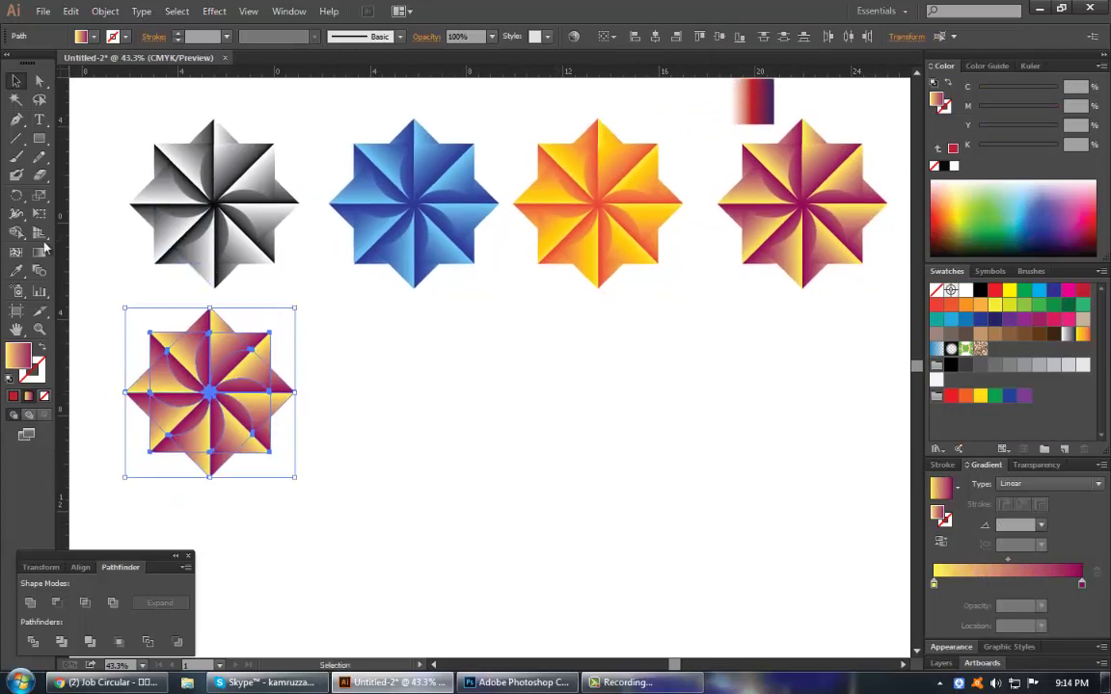
left_click(18, 274)
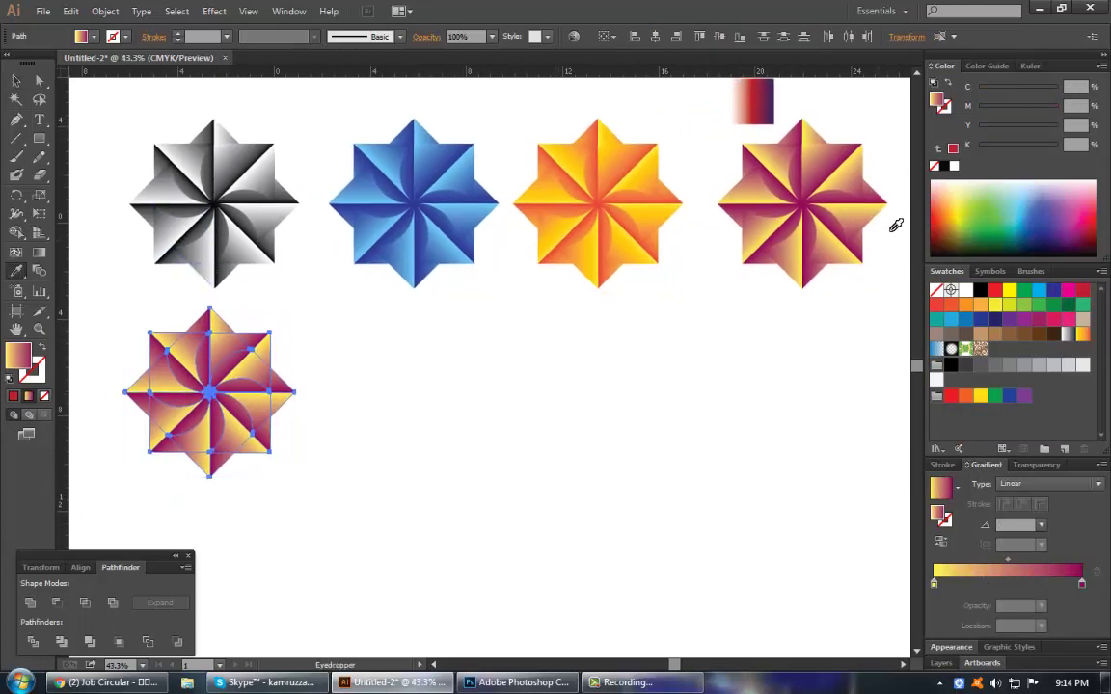
left_click(746, 101)
key("v")
left_click(518, 431)
Zoom in on the bottom star and delete one faint stray piece.
left_click_drag(598, 410, 587, 417)
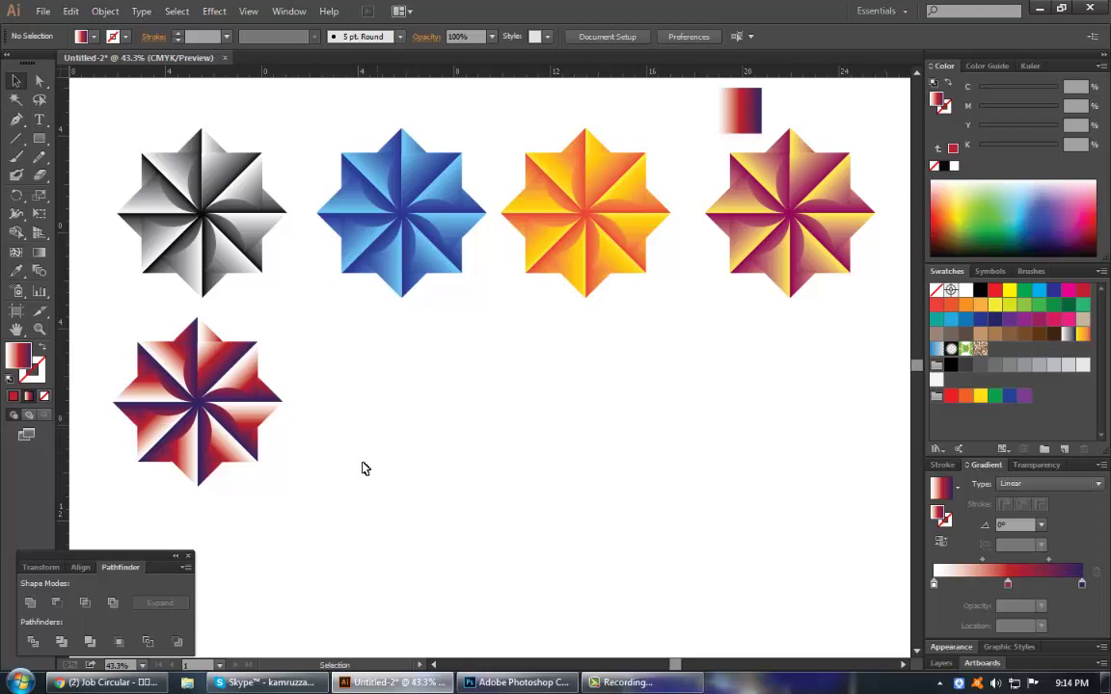
left_click_drag(87, 211, 386, 459)
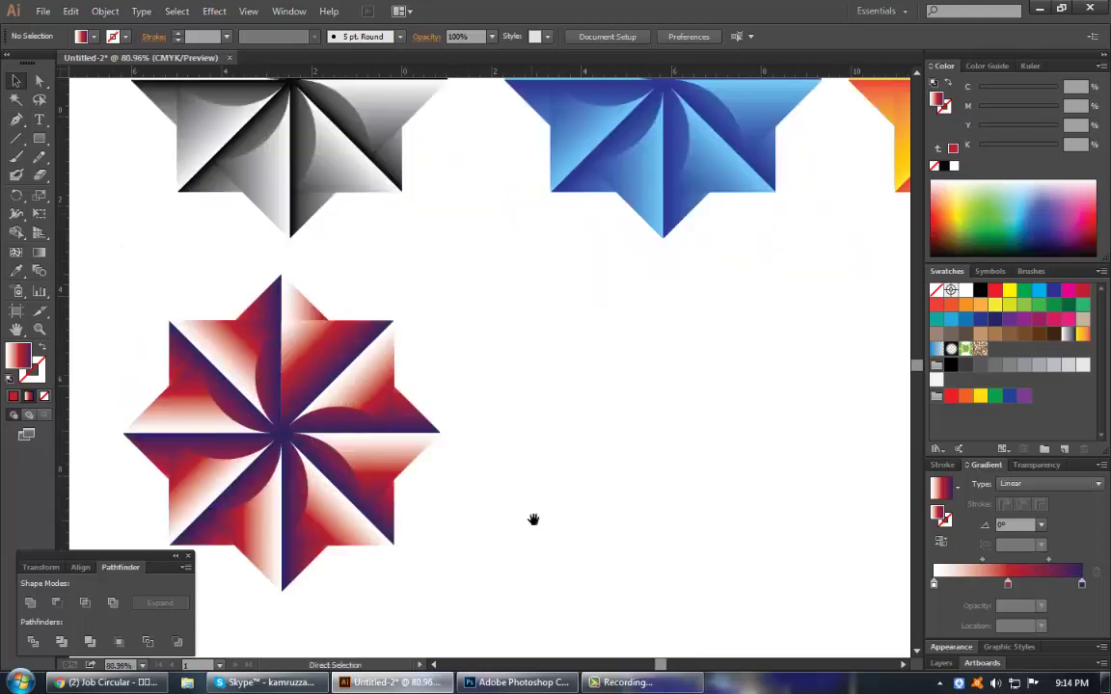
mouse_move(534, 518)
left_mouse_down()
mouse_move(600, 486)
mouse_move(590, 487)
left_mouse_up()
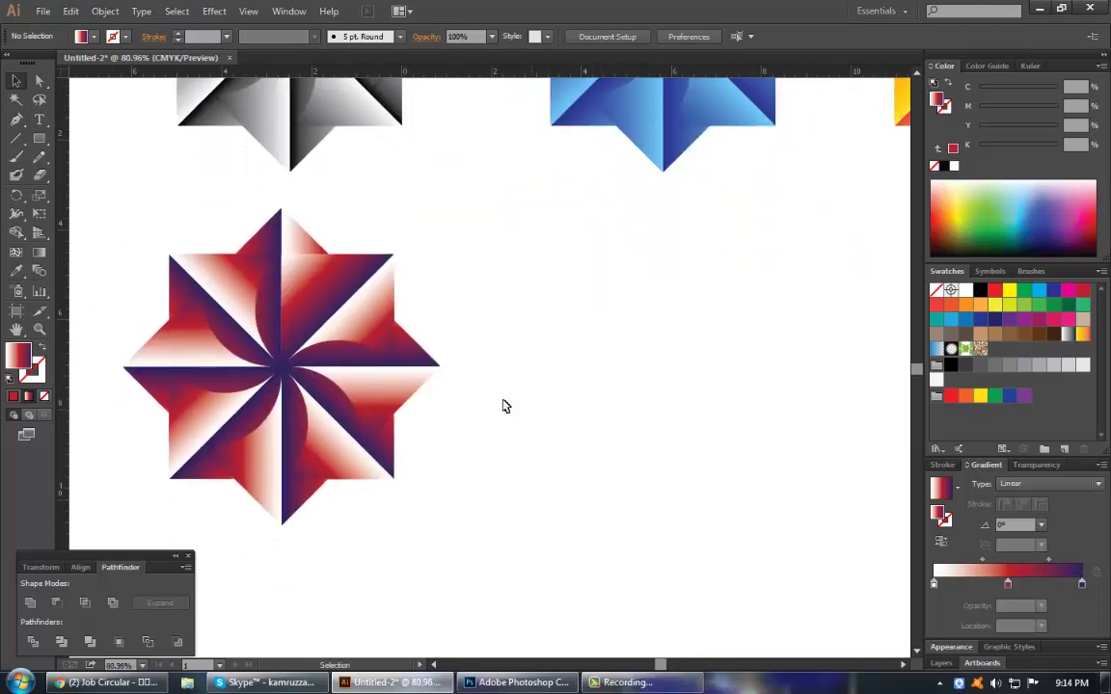
left_click(426, 367)
key("Delete")
left_click(416, 378)
key("Delete")
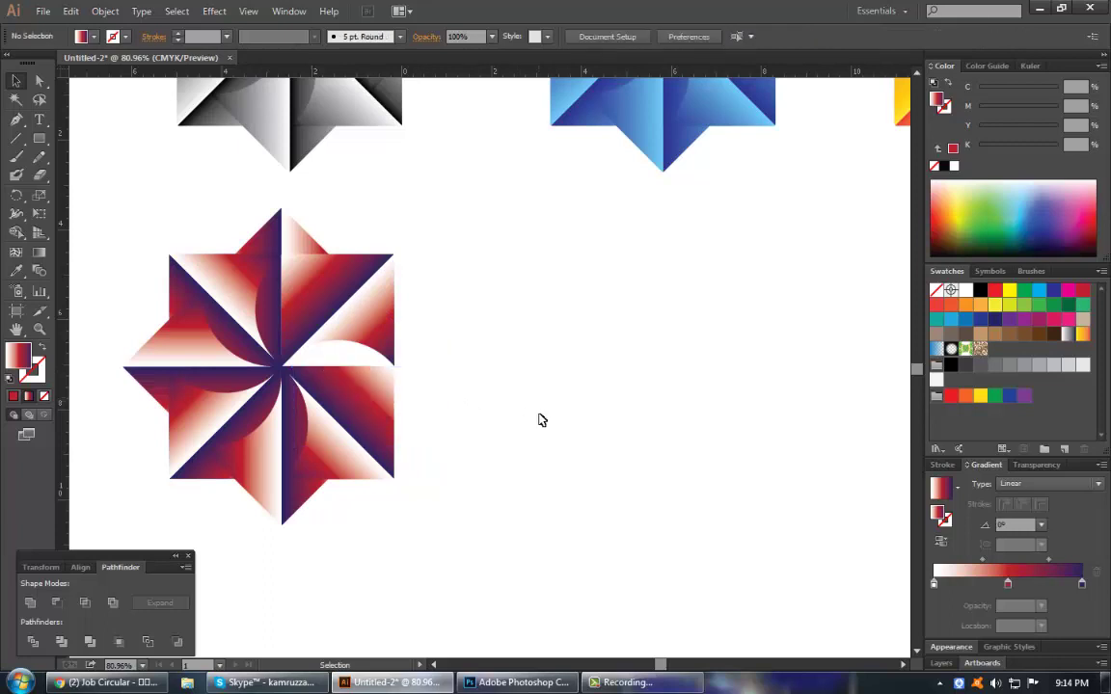
key("ctrl+z")
left_click(583, 447)
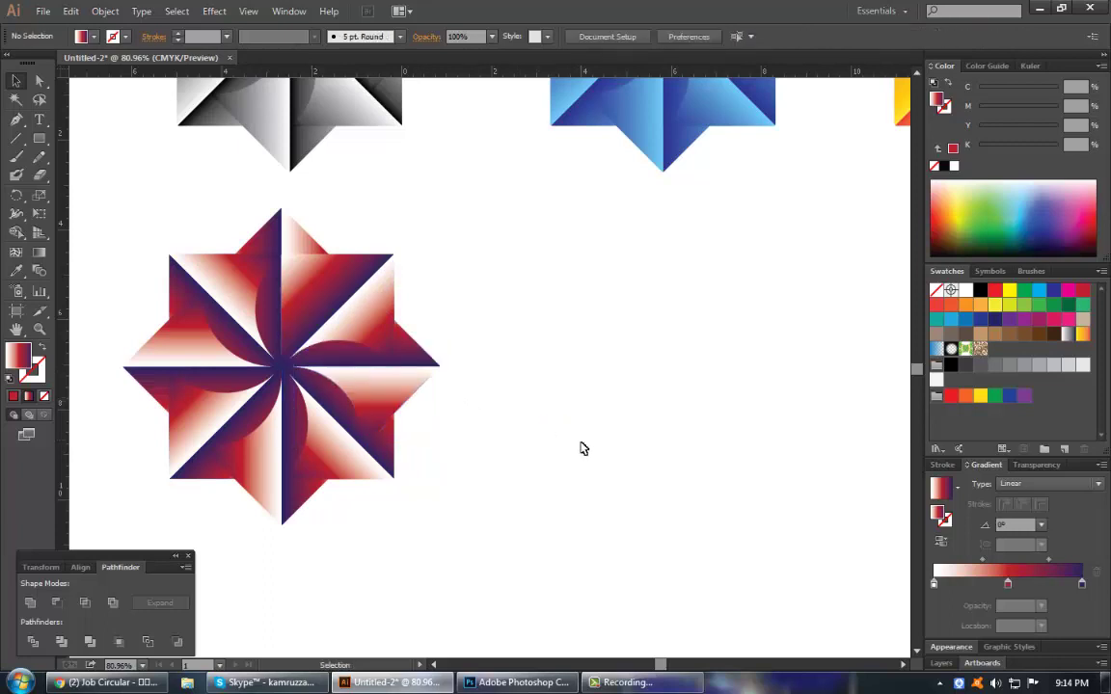
Marquee-select all pieces of the bottom star and group them.
left_click_drag(531, 530, 199, 291)
right_click(218, 291)
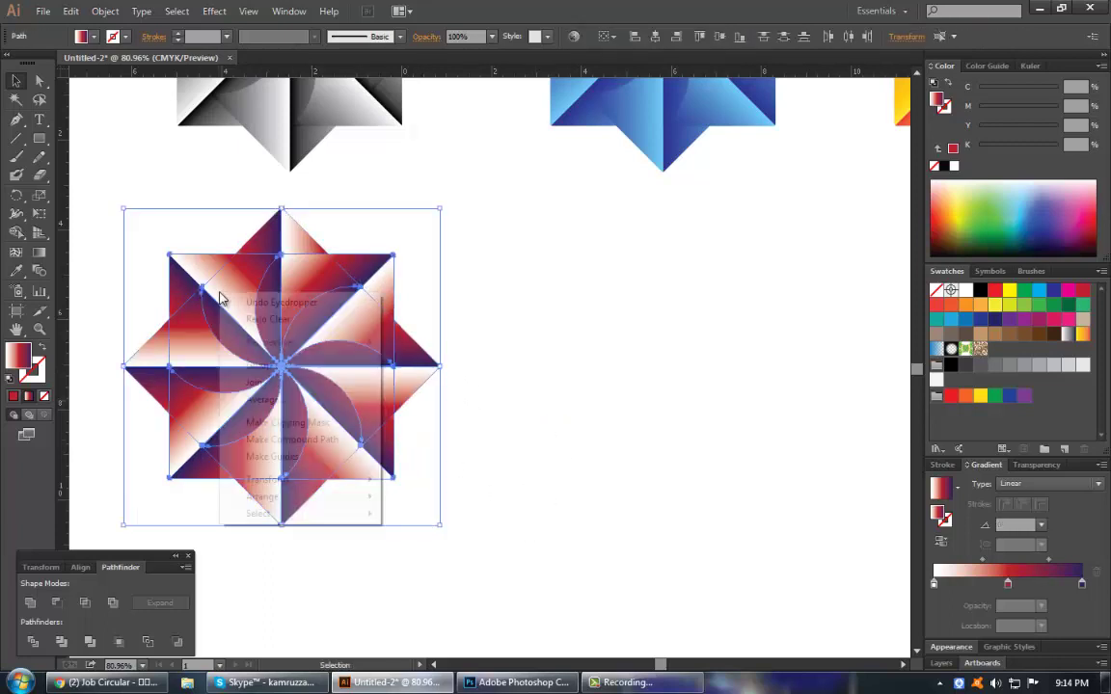
left_click(285, 379)
scroll(365, 413, "down", 2)
left_click(366, 486)
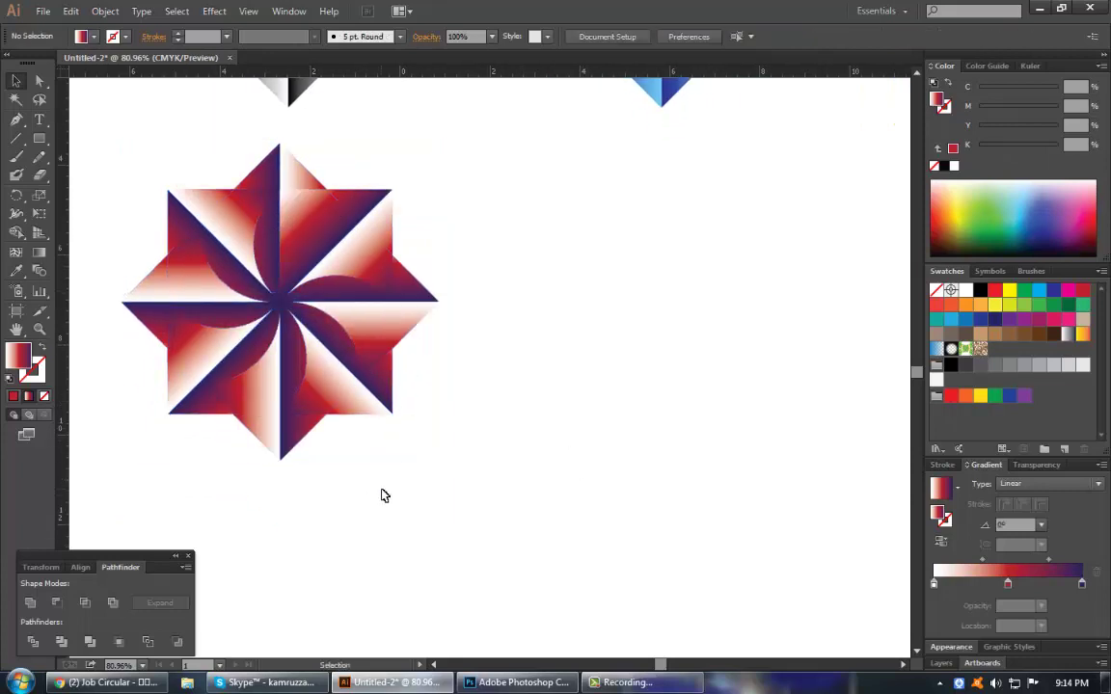
Type 'Logo name' beside the star and enlarge it to 138 pt Myriad Pro.
key("t")
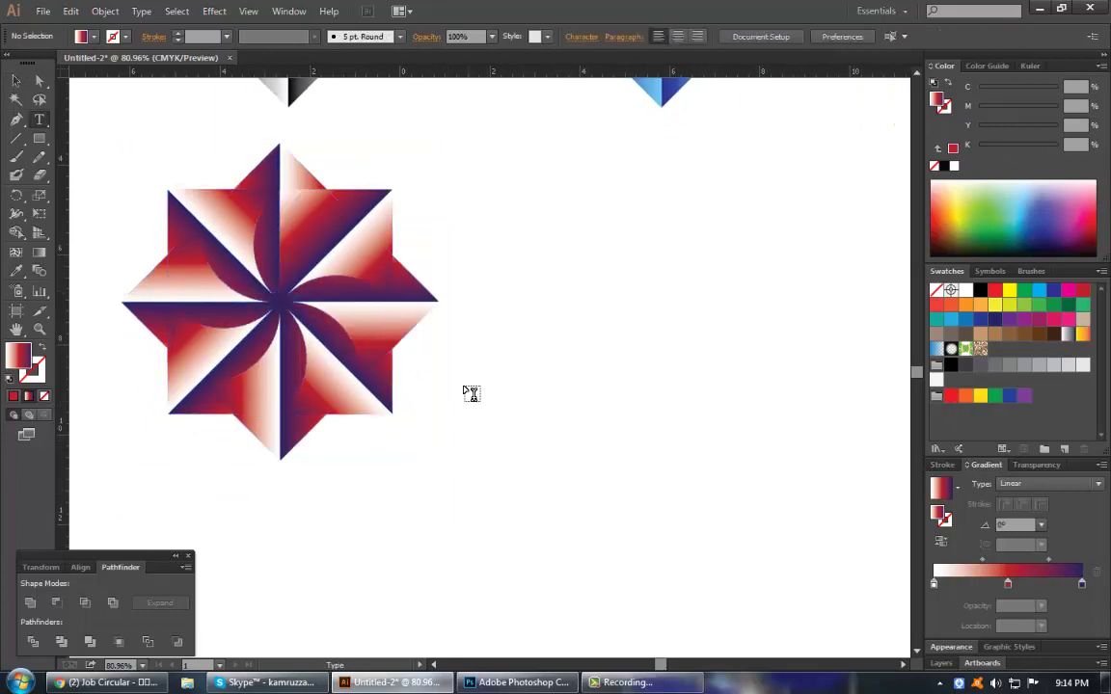
left_click(499, 379)
type("Logo name")
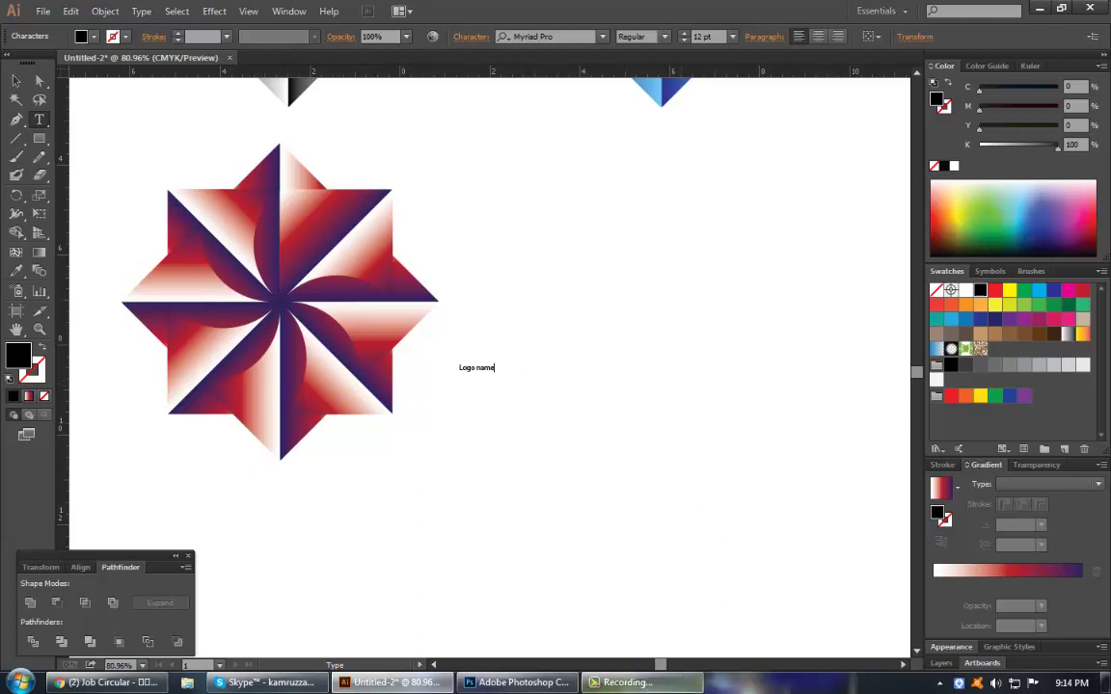
left_click(625, 682)
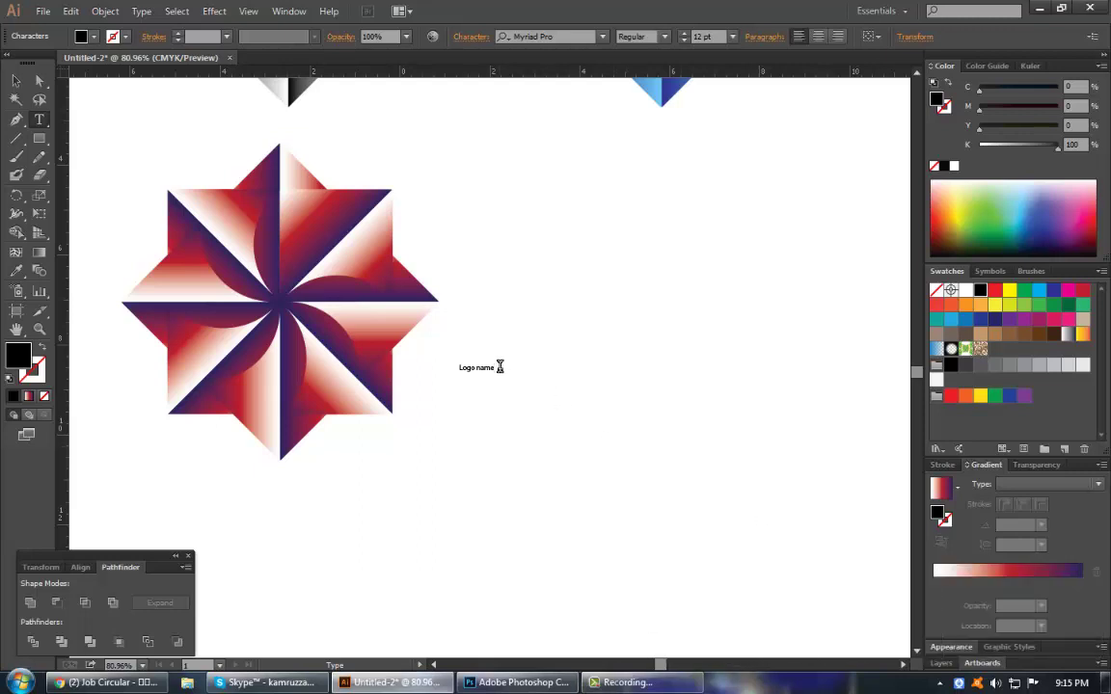
key("ctrl+a")
key("ctrl+shift+period")
key("ctrl+shift+period")
key("ctrl+shift+period")
key("ctrl+shift+period")
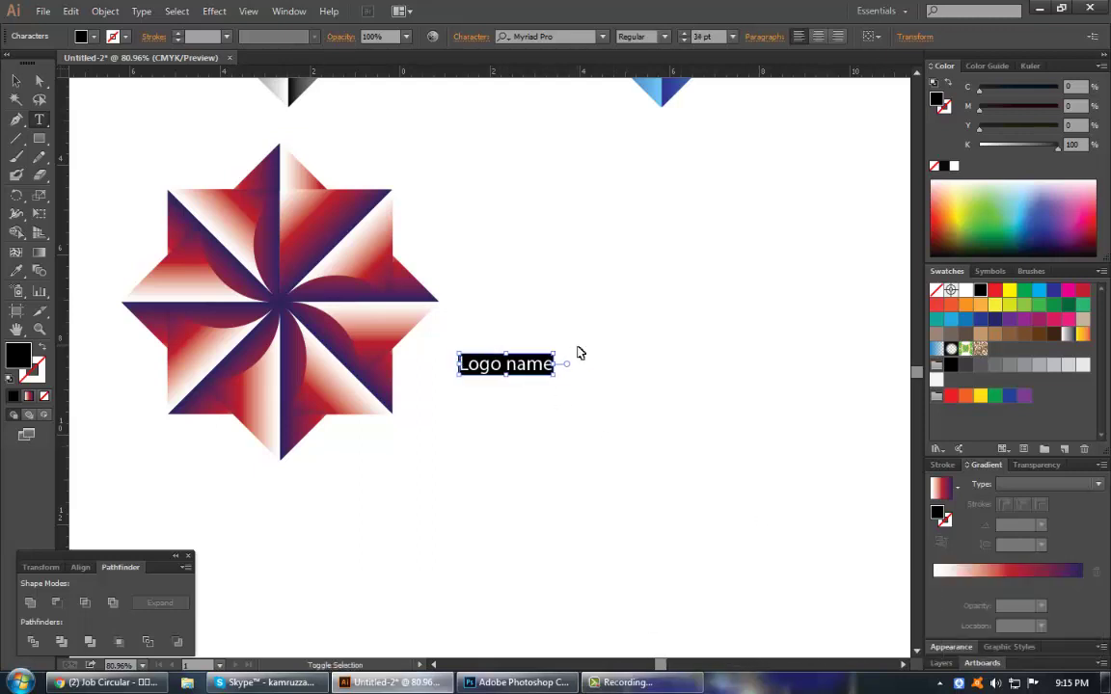
key("ctrl+shift+period")
key("ctrl+shift+period")
key("ctrl+shift+period")
key("ctrl+shift+period")
key("ctrl+shift+period")
key("ctrl+shift+period")
key("ctrl+shift+period")
key("ctrl+shift+period")
key("ctrl+shift+period")
key("ctrl+shift+period")
key("ctrl+shift+period")
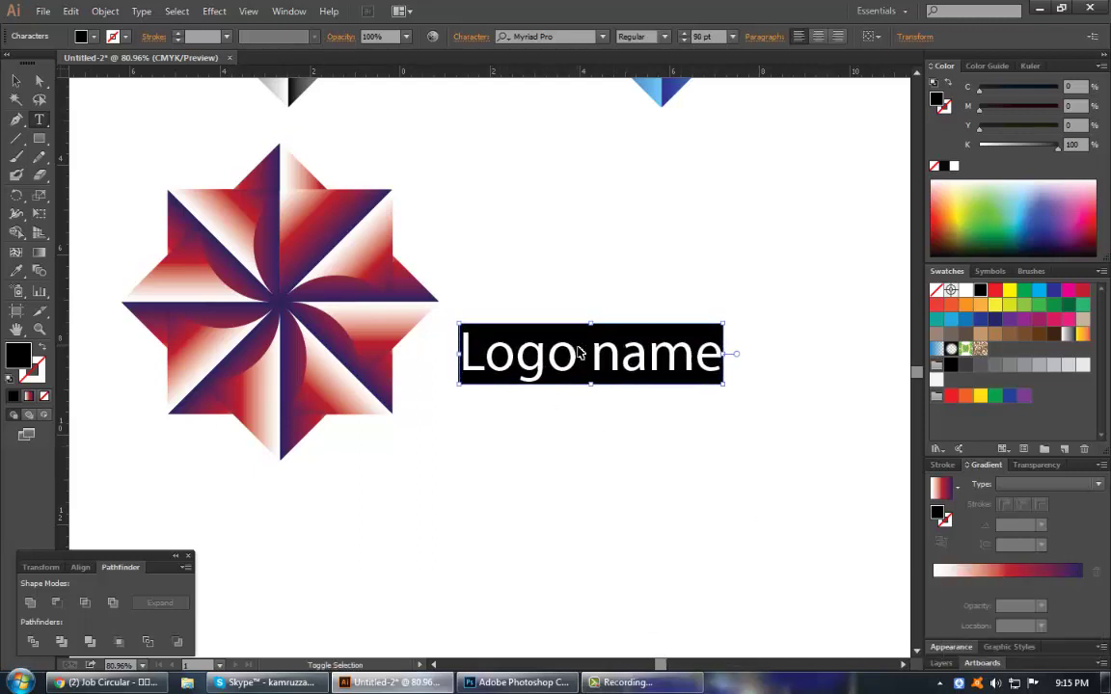
key("ctrl+shift+period")
key("ctrl+shift+period")
key("ctrl+shift+period")
key("ctrl+shift+period")
key("ctrl+shift+period")
key("ctrl+shift+period")
key("Escape")
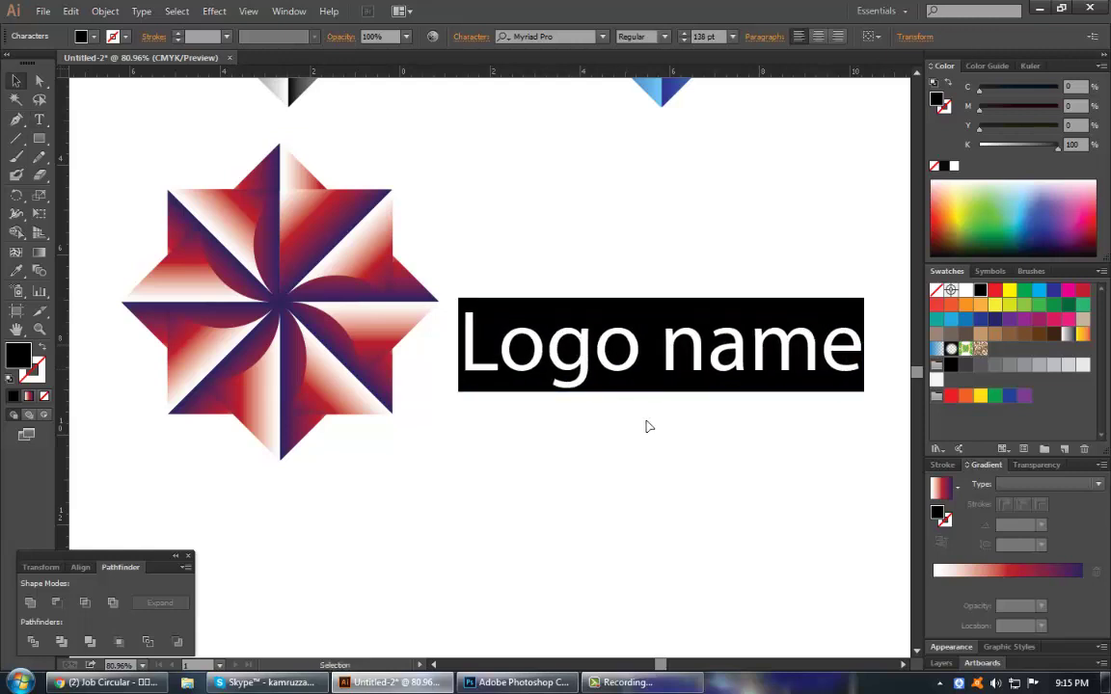
left_click(637, 445)
Move the 'Logo name' text below the star and make it Bold Italic.
left_click_drag(613, 353, 599, 337)
key("ctrl+minus")
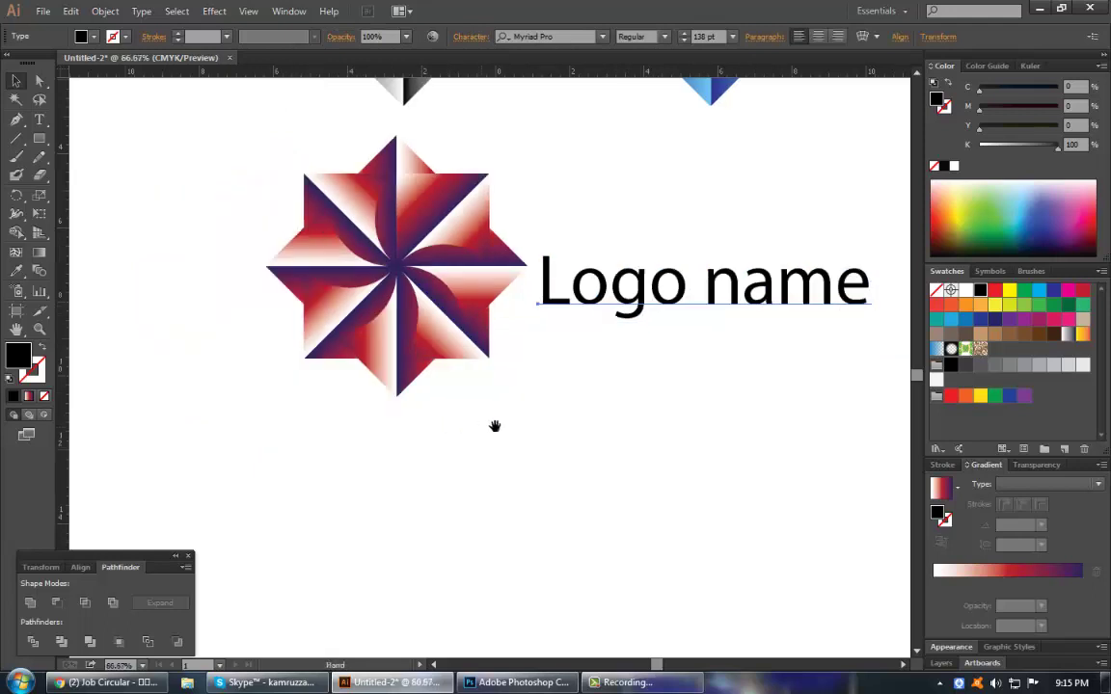
left_click_drag(648, 292, 353, 481)
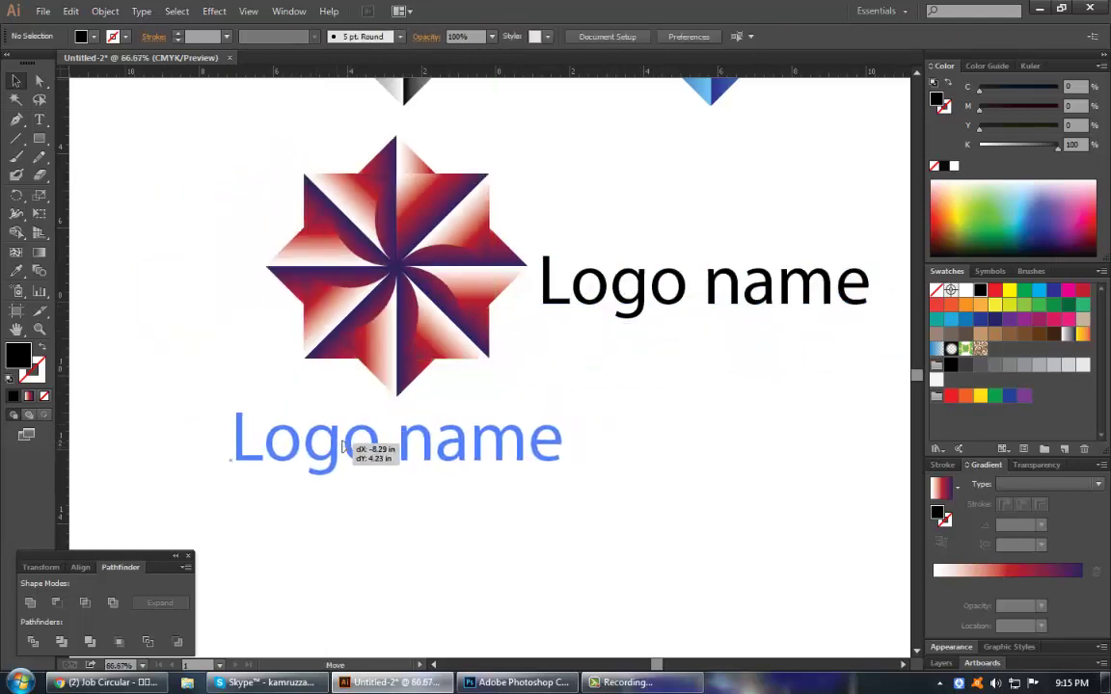
left_click(353, 482)
left_click(395, 408)
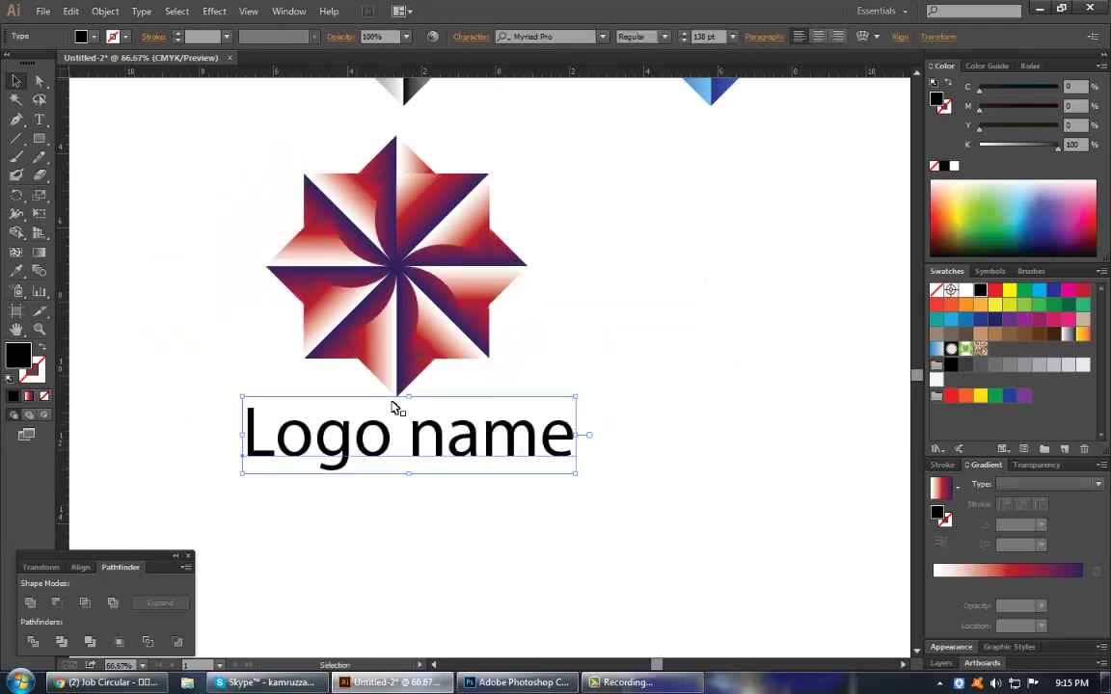
left_click(662, 41)
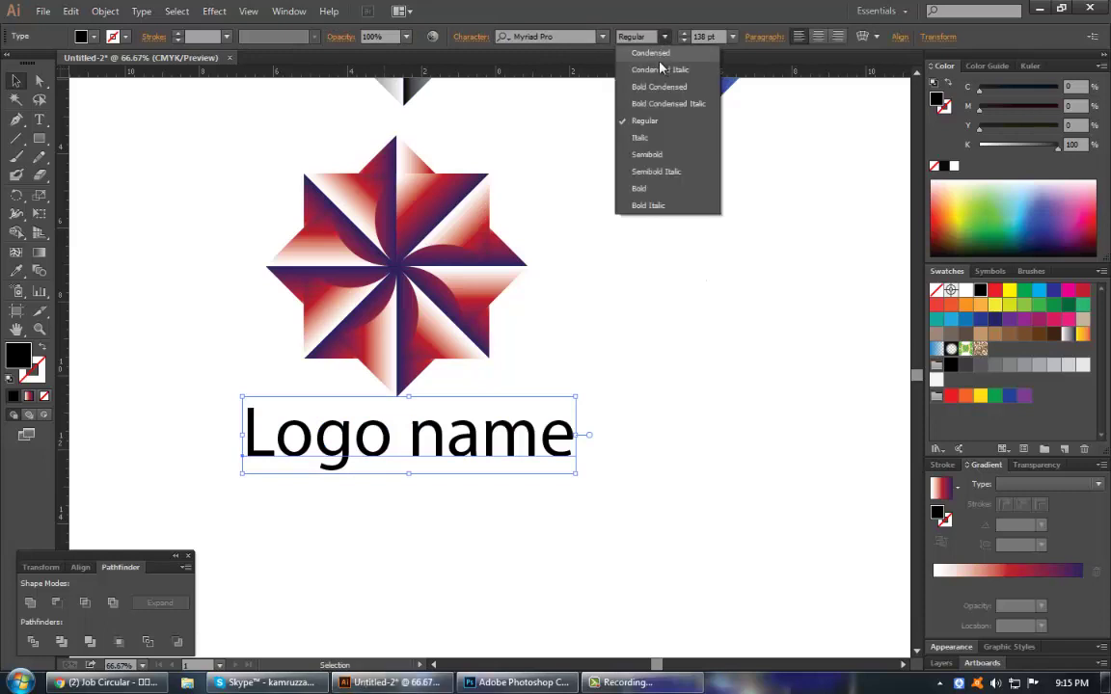
left_click(683, 206)
Convert the 'Logo name' wordmark to outlines.
left_click(600, 299)
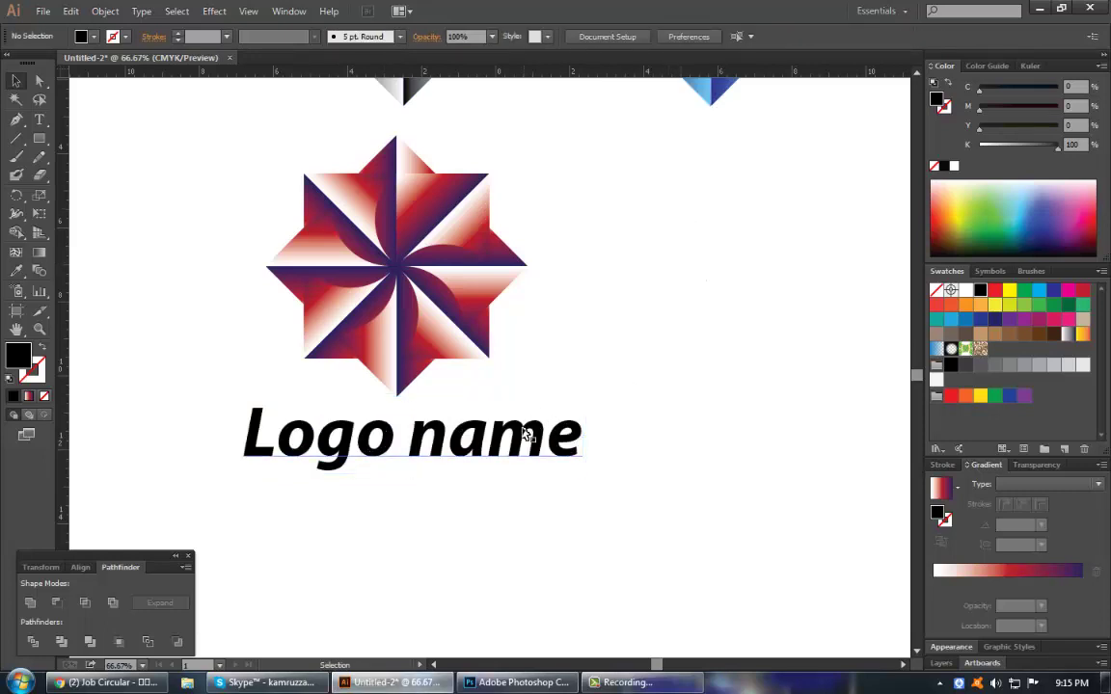
left_click(510, 445)
right_click(509, 446)
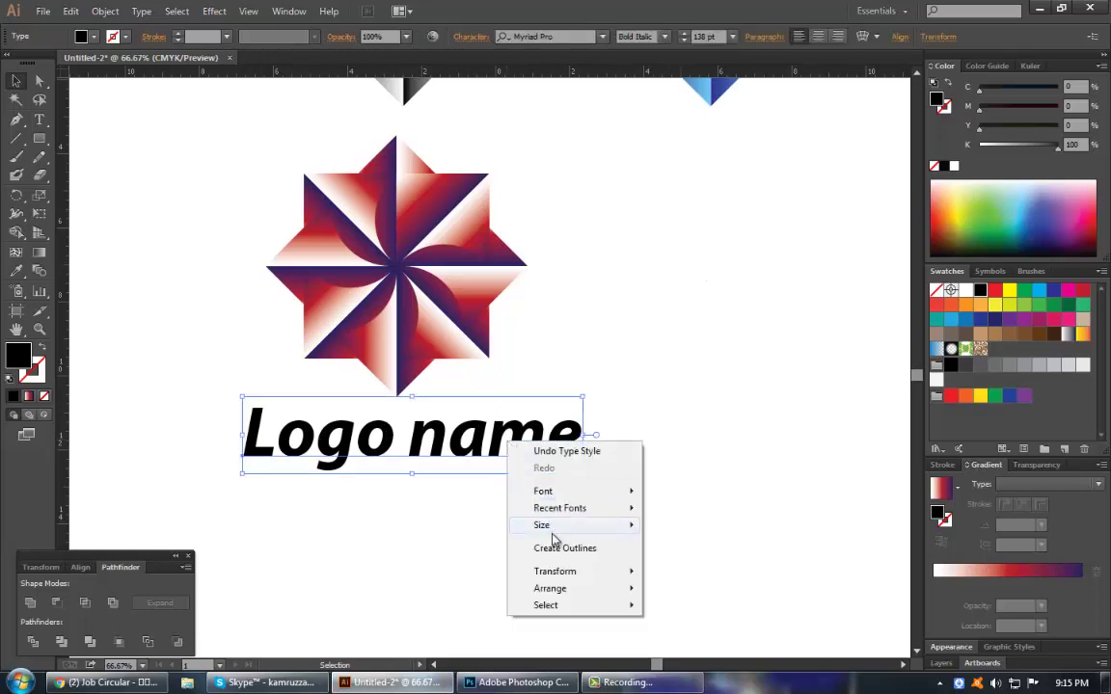
left_click(564, 548)
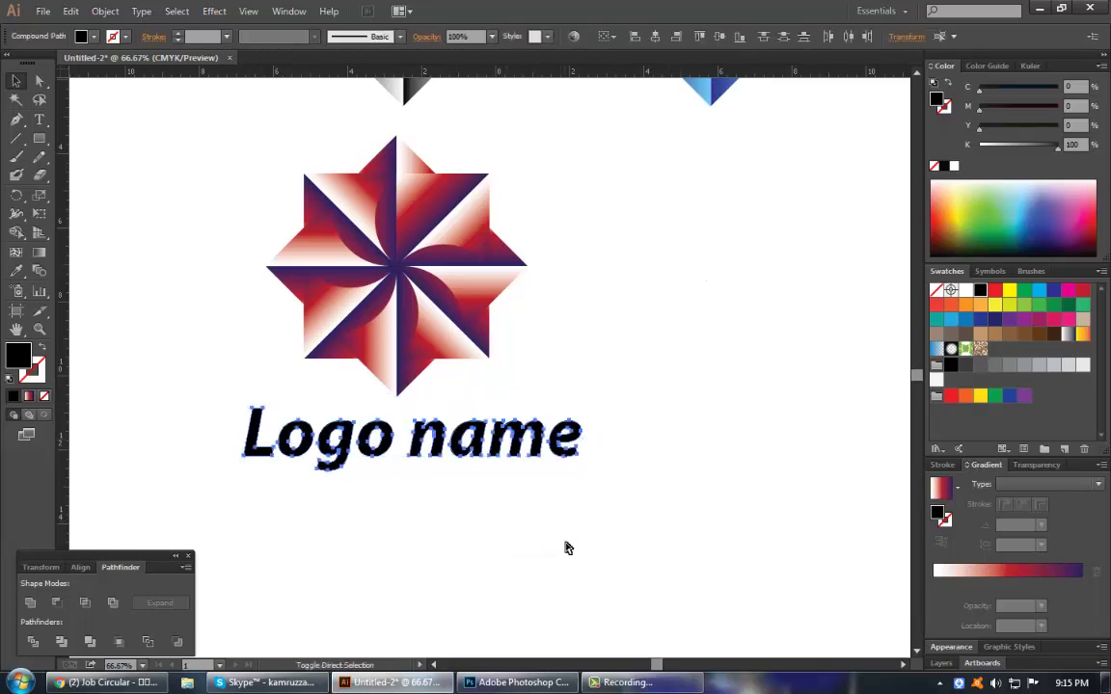
Ungroup the outlined wordmark so each word can be coloured separately.
left_click(567, 548)
right_click(485, 457)
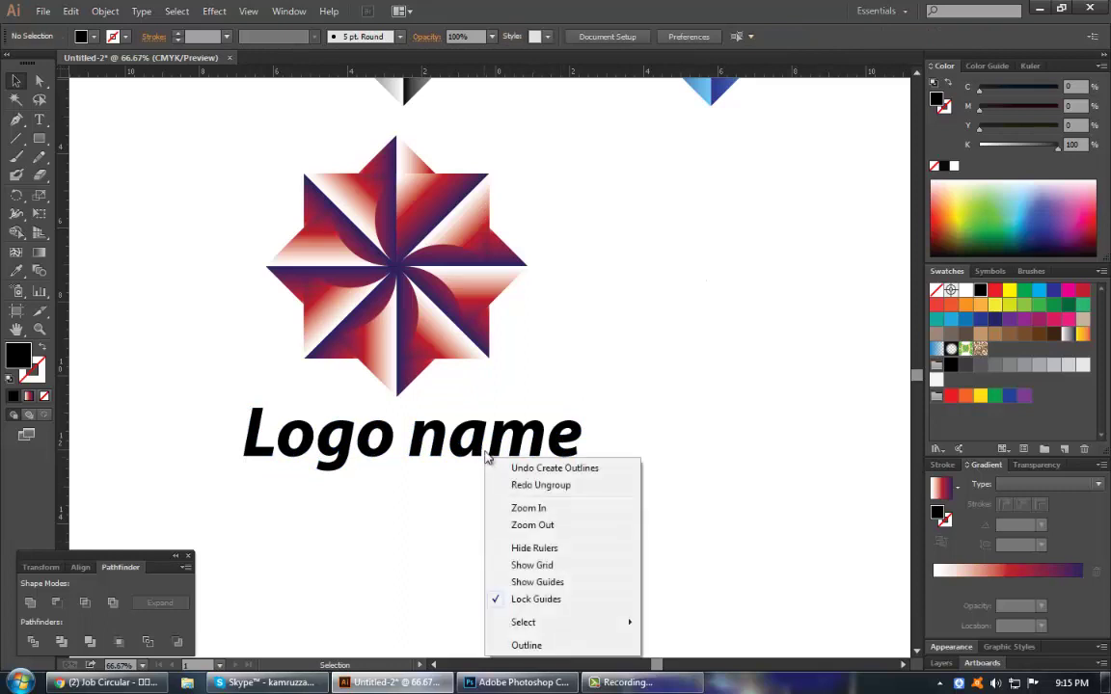
left_click(479, 448)
right_click(478, 446)
left_click(520, 535)
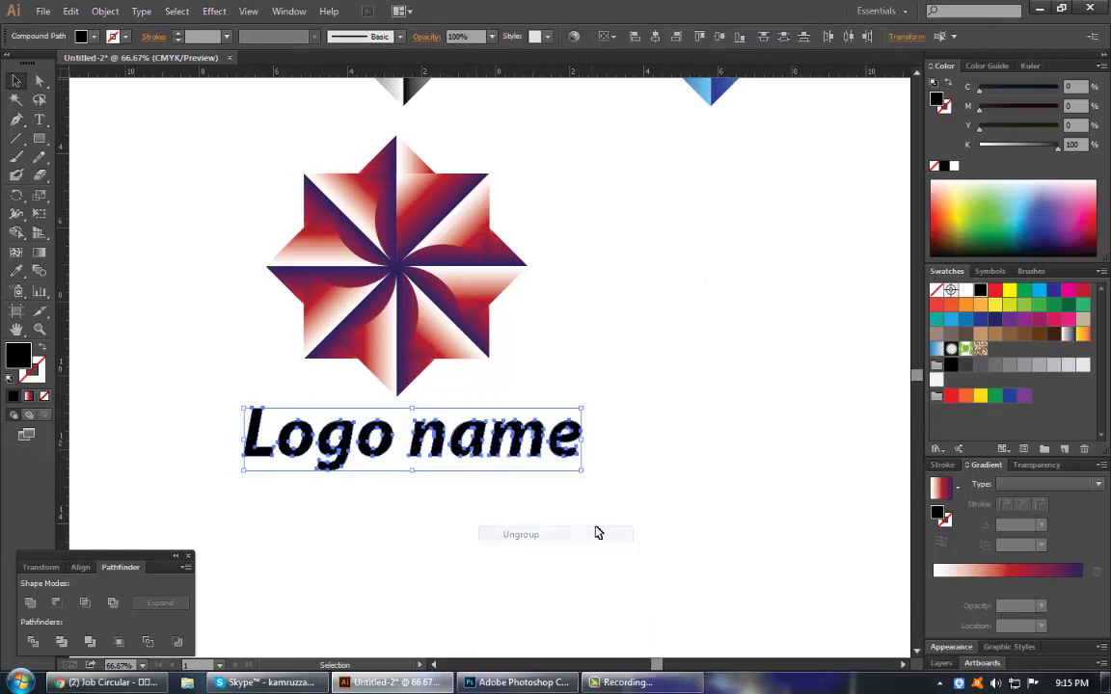
left_click(595, 529)
Sample the star's dark purple onto 'name' and its deep red onto 'Logo'.
left_click(409, 424)
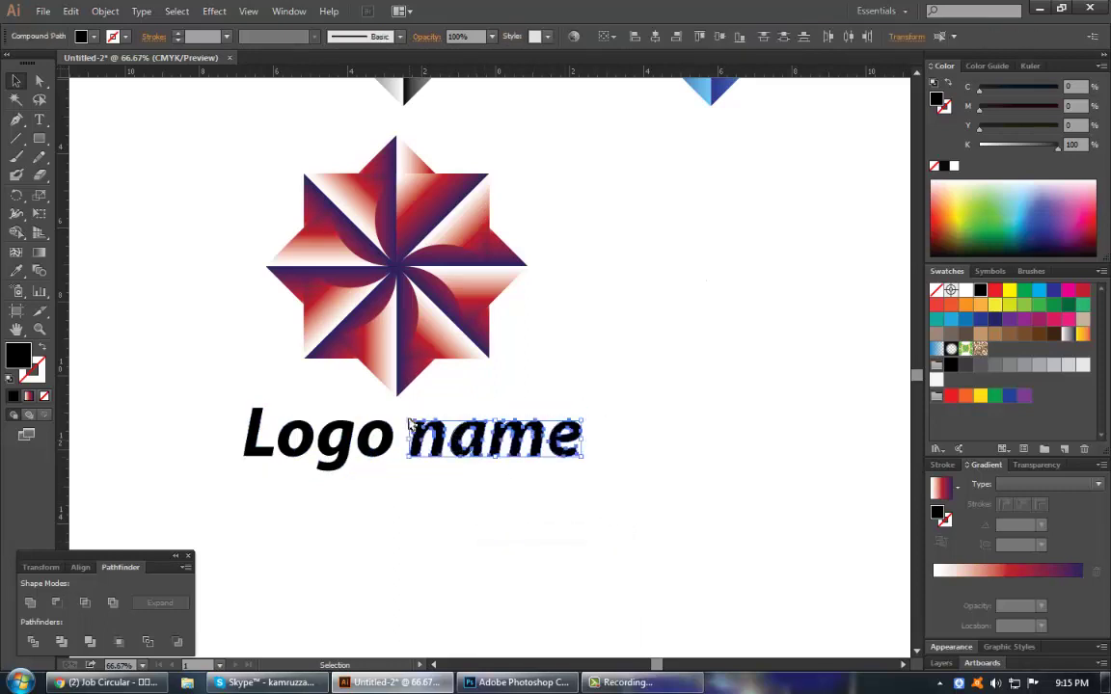
left_click(17, 271)
left_click(493, 350)
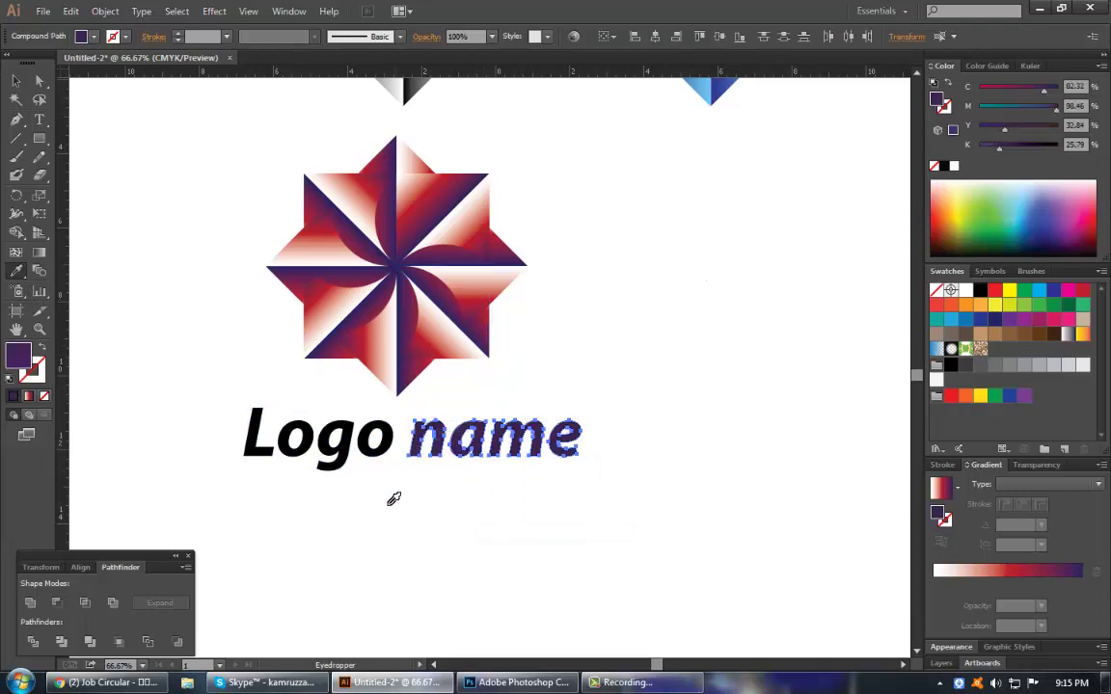
left_click_drag(385, 499, 193, 376)
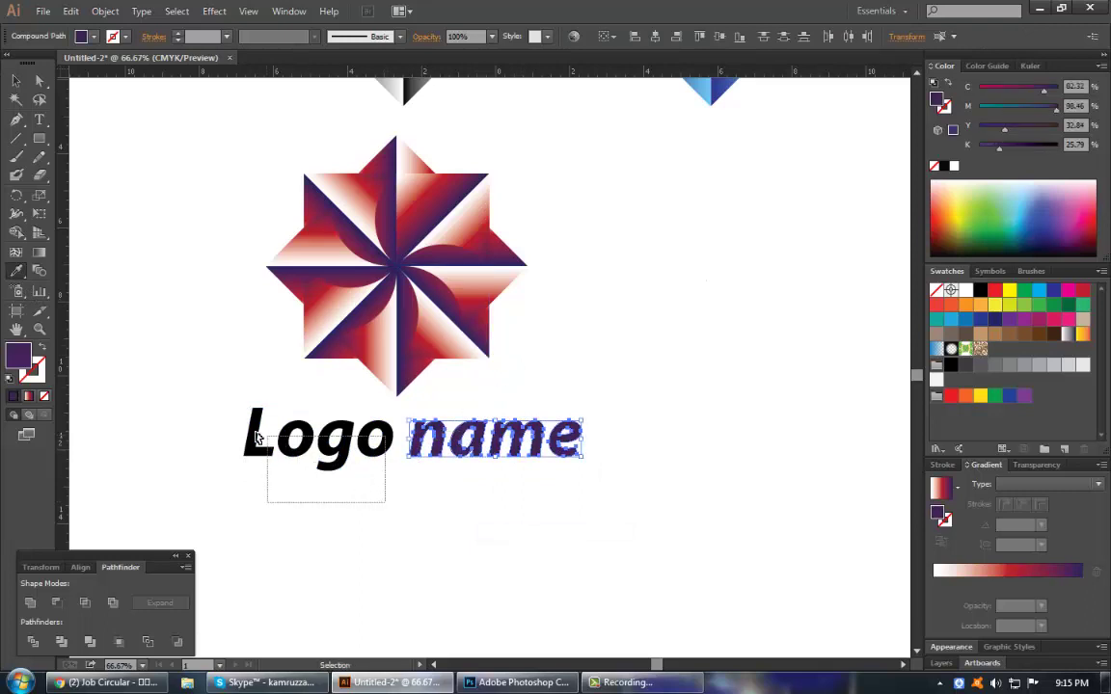
left_click(331, 299)
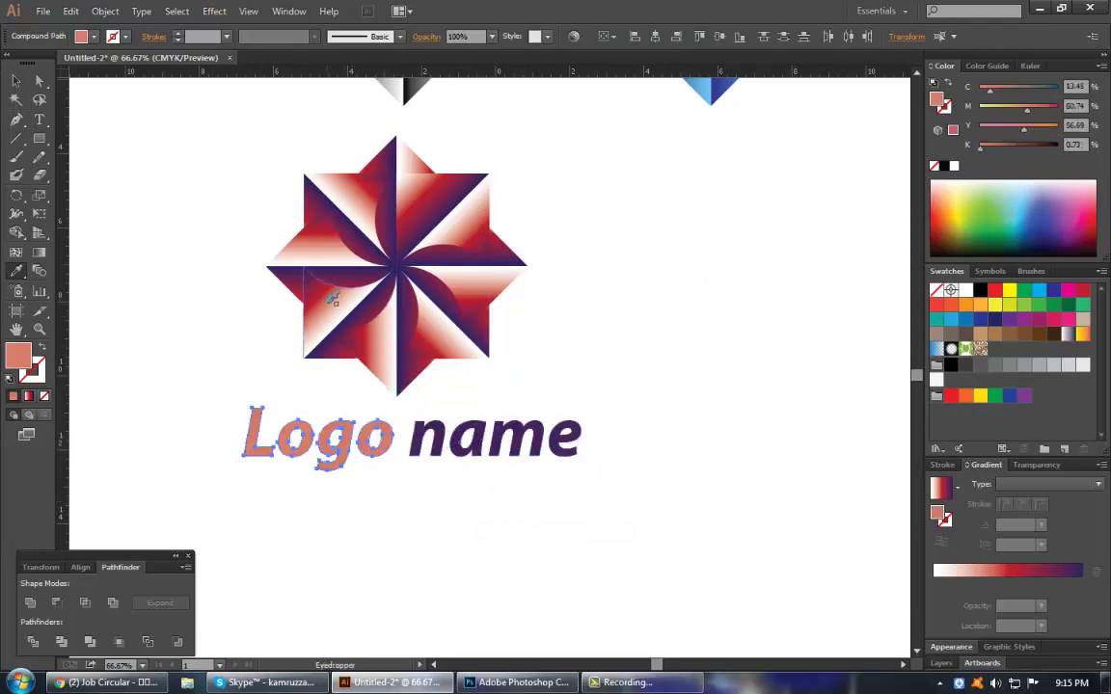
left_click(328, 296)
left_click(326, 290)
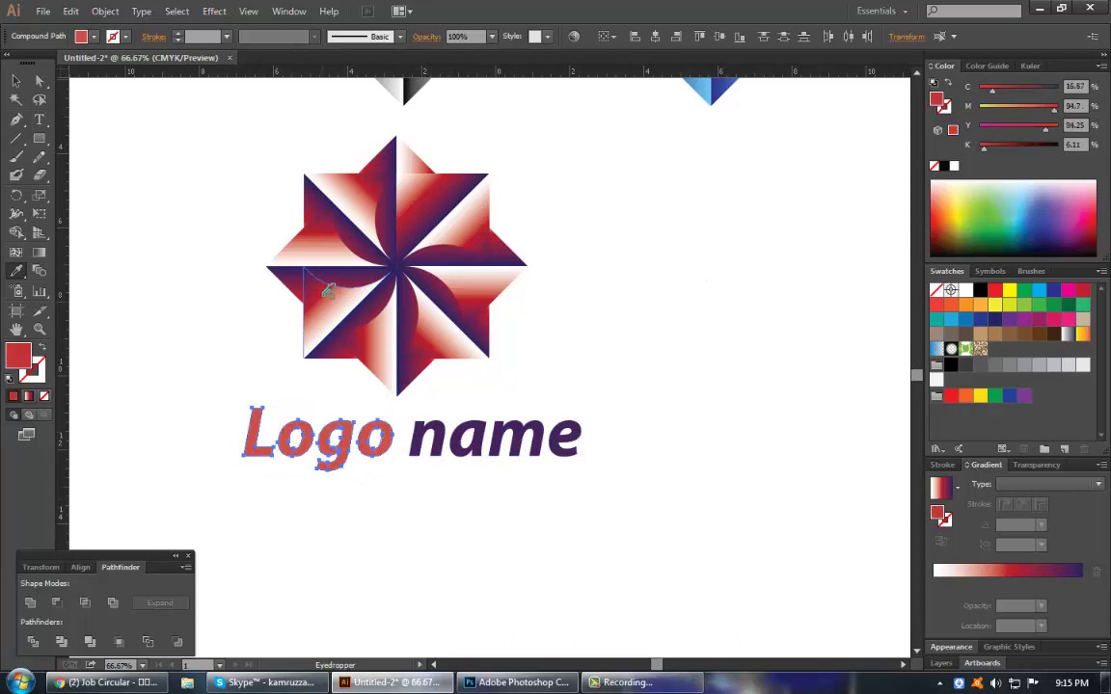
key("v")
left_click(483, 563)
Undo back to the black text, then redo to restore the red-and-purple wordmark.
left_click_drag(348, 465, 527, 465)
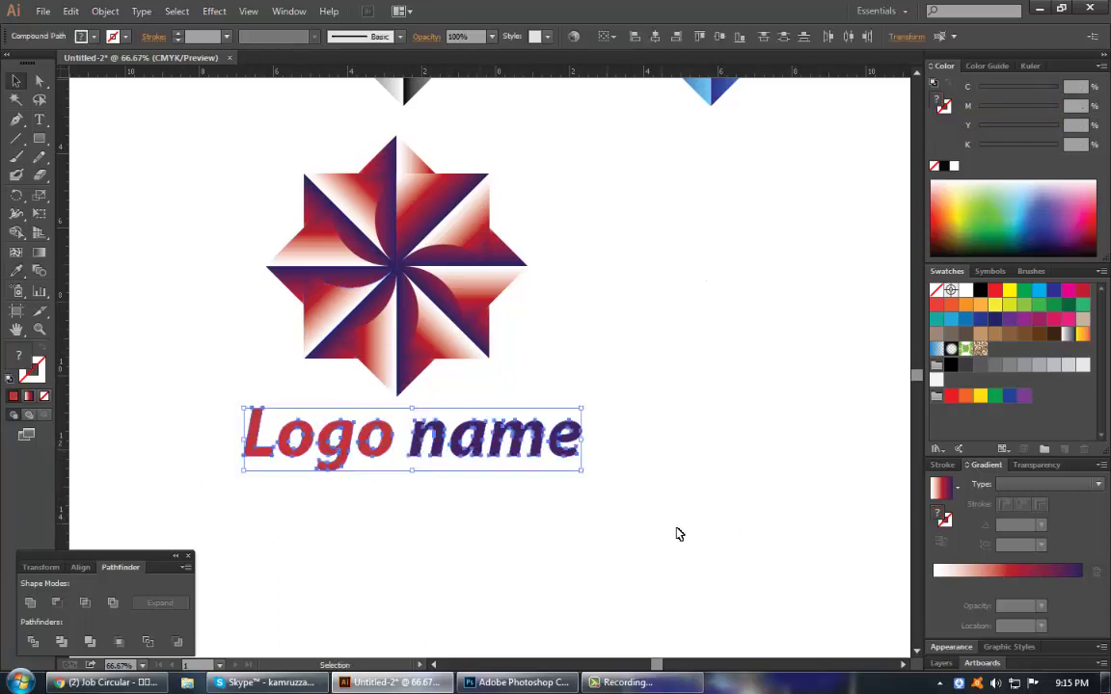
left_click(691, 531)
key("ctrl+z")
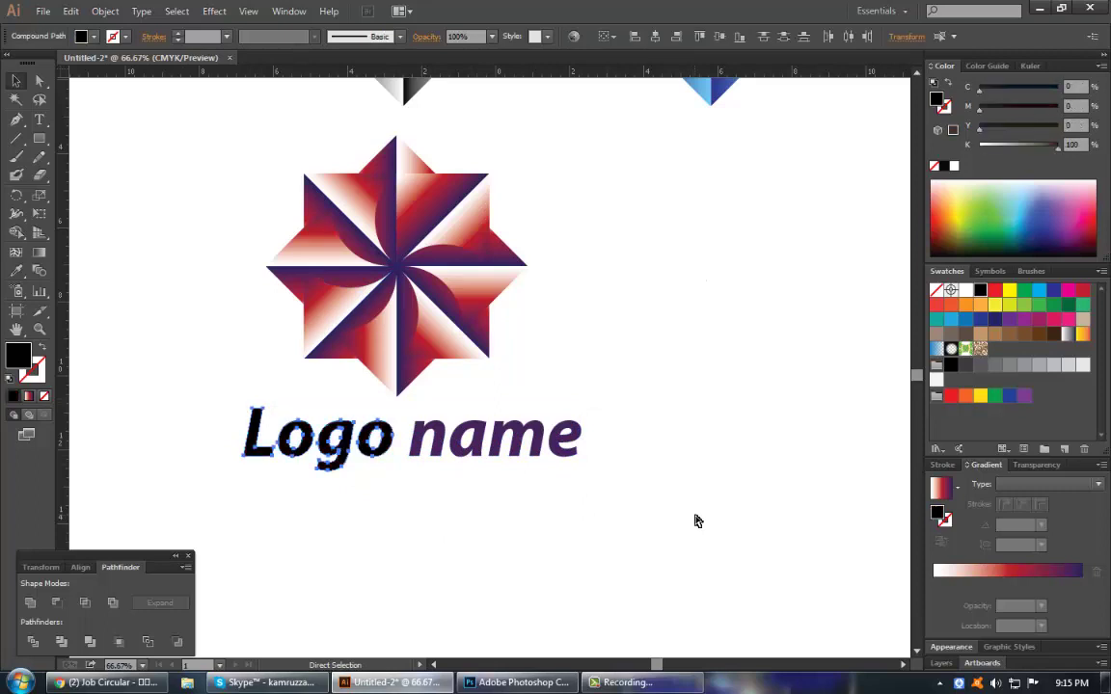
key("ctrl+z")
key("ctrl+z")
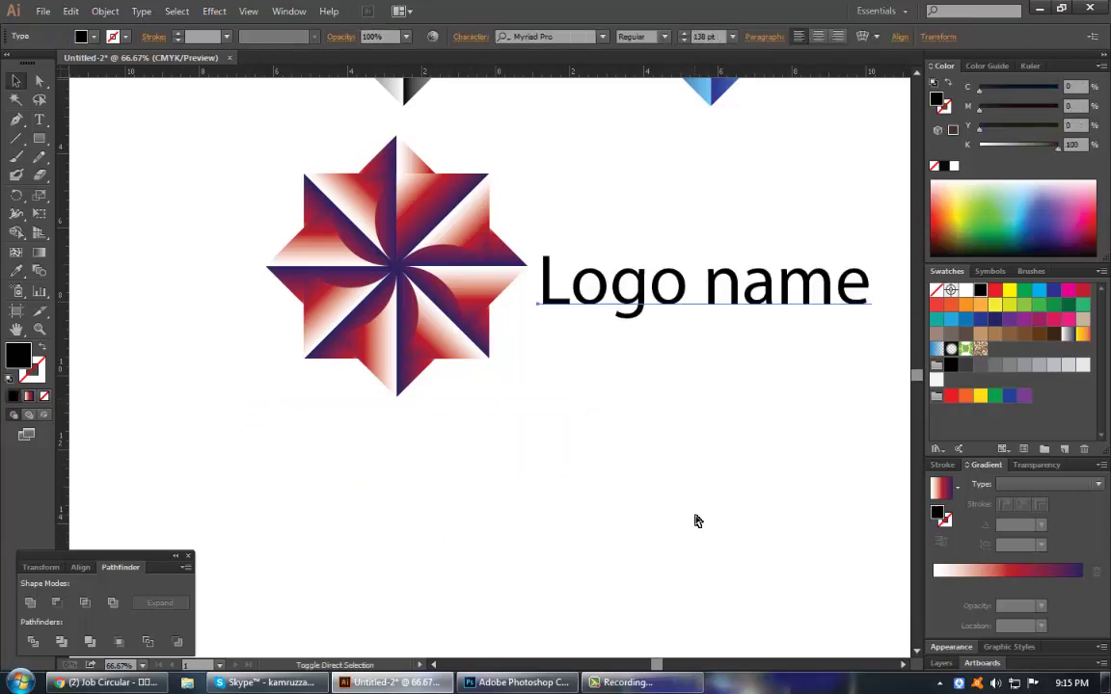
key("ctrl+shift+z")
key("ctrl+shift+z")
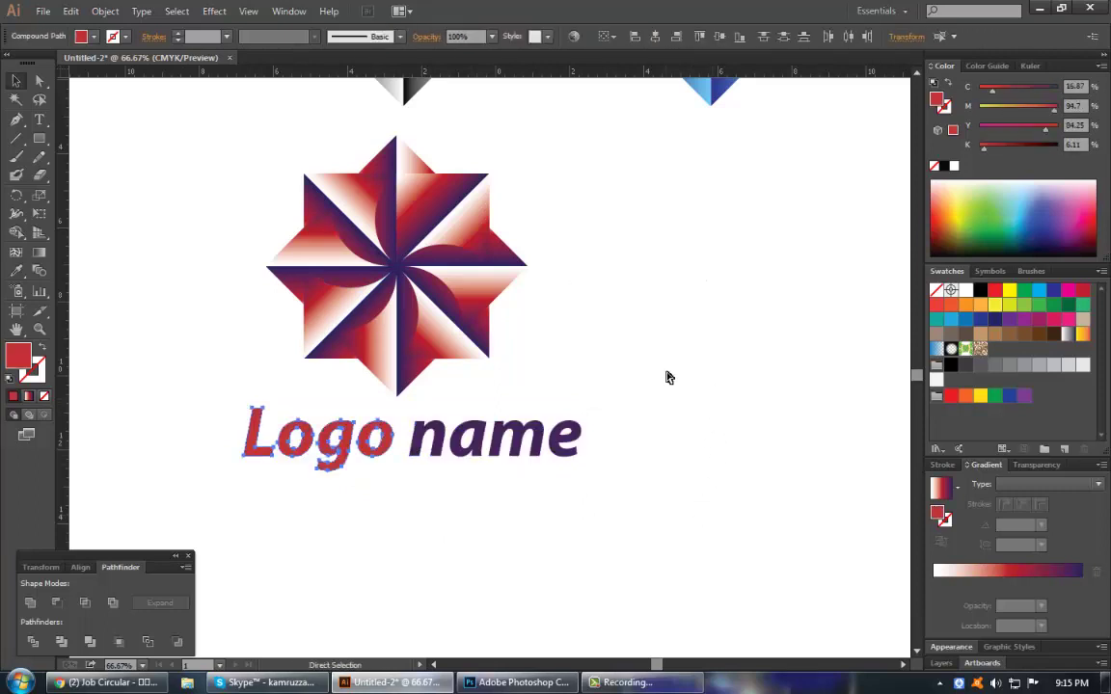
left_click(669, 377)
scroll(612, 367, "up", 1)
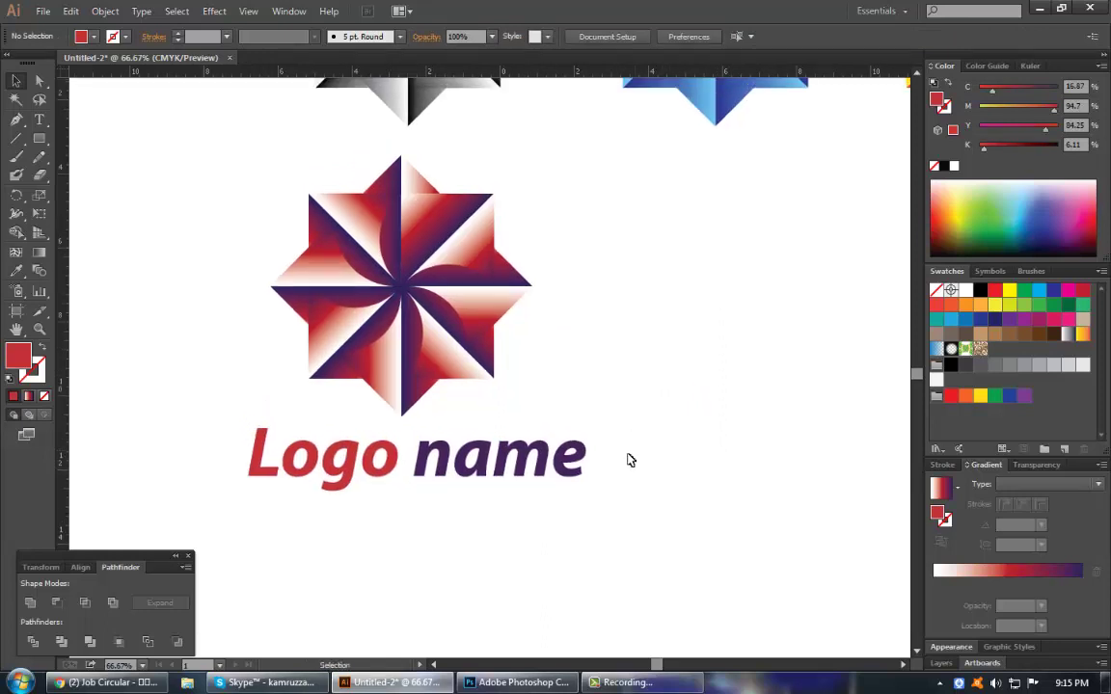
Select the wordmark and zoom out to show all the star variants.
left_click(496, 429)
key("v")
left_click_drag(720, 551, 164, 424)
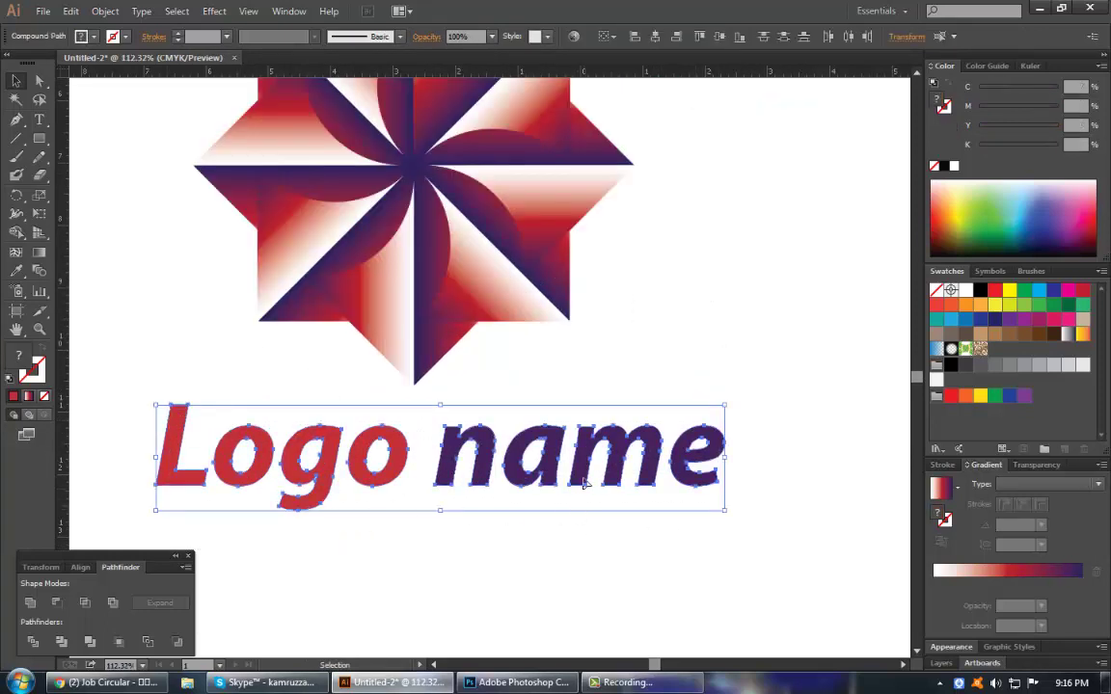
key("ctrl+minus")
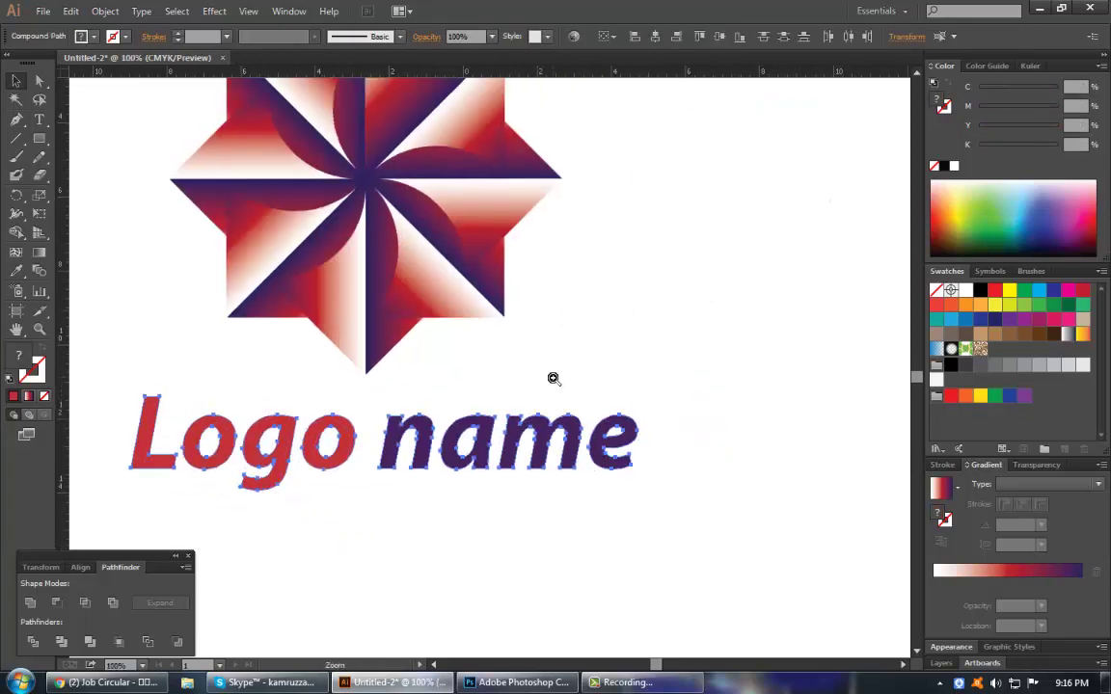
key("ctrl+minus")
left_click(521, 378)
key("ctrl+minus")
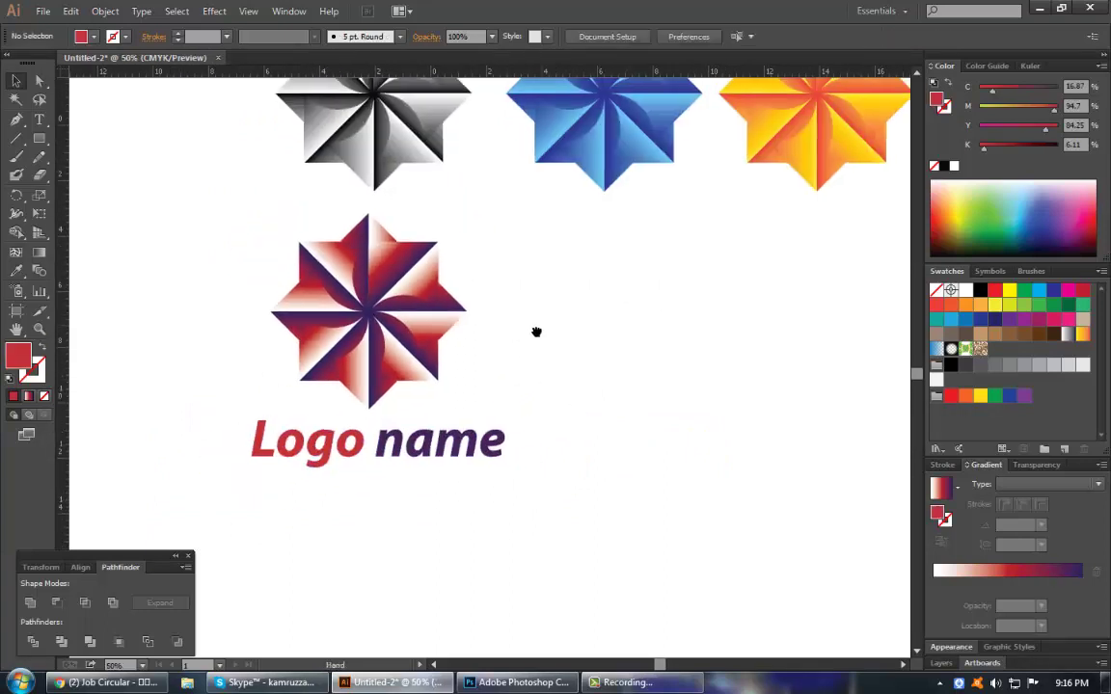
scroll(414, 377, "up", 2)
scroll(482, 411, "up", 2)
left_click(482, 411, "alt")
Hide the panels and copy the star logo with its wordmark to the right.
key("shift+Tab")
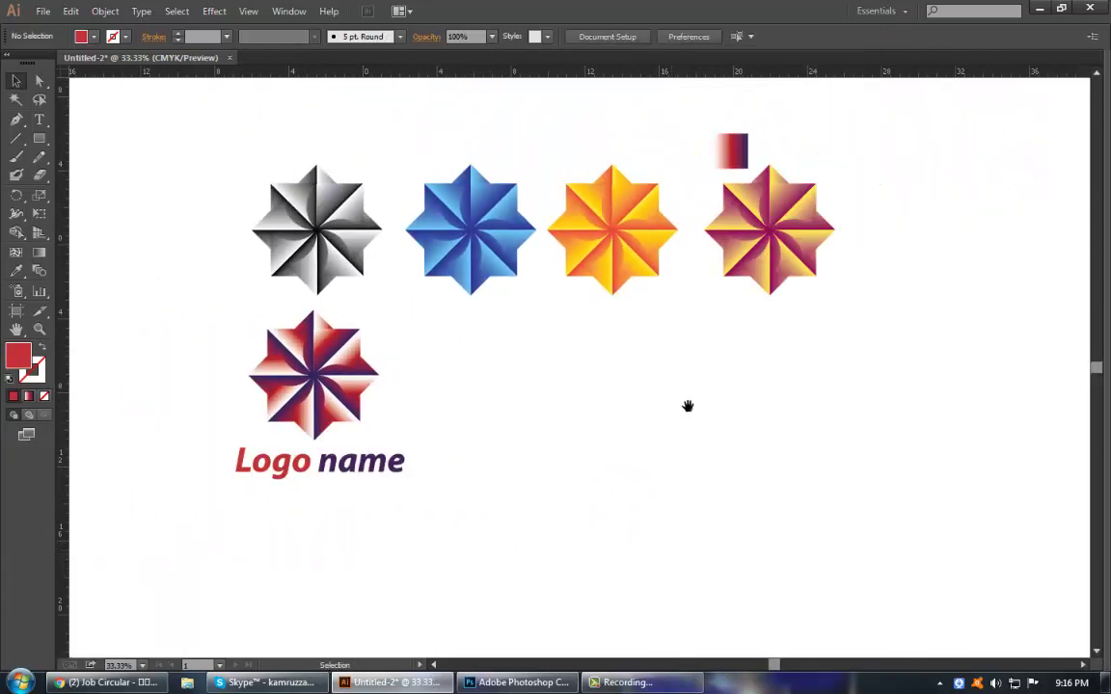
left_click_drag(687, 404, 543, 401)
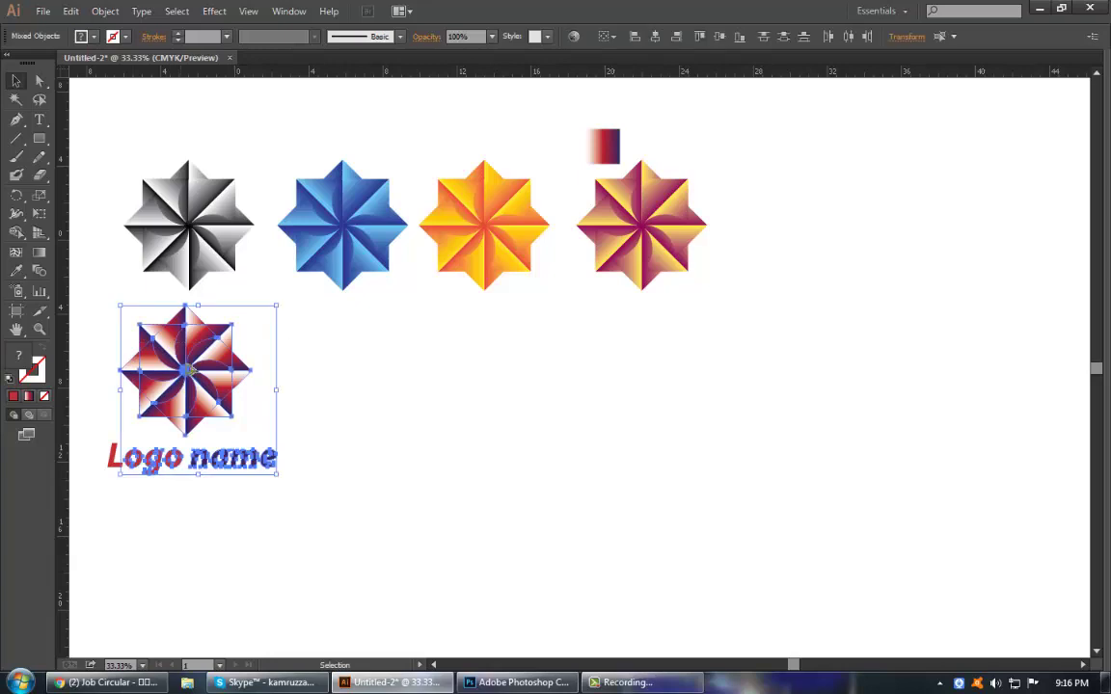
mouse_move(193, 415)
left_mouse_down()
mouse_move(372, 415)
mouse_move(494, 389)
left_mouse_up()
Place the copied star beside the original and apply the orange star's gradient with the Eyedropper.
left_click(117, 147)
left_click_drag(152, 171, 579, 506)
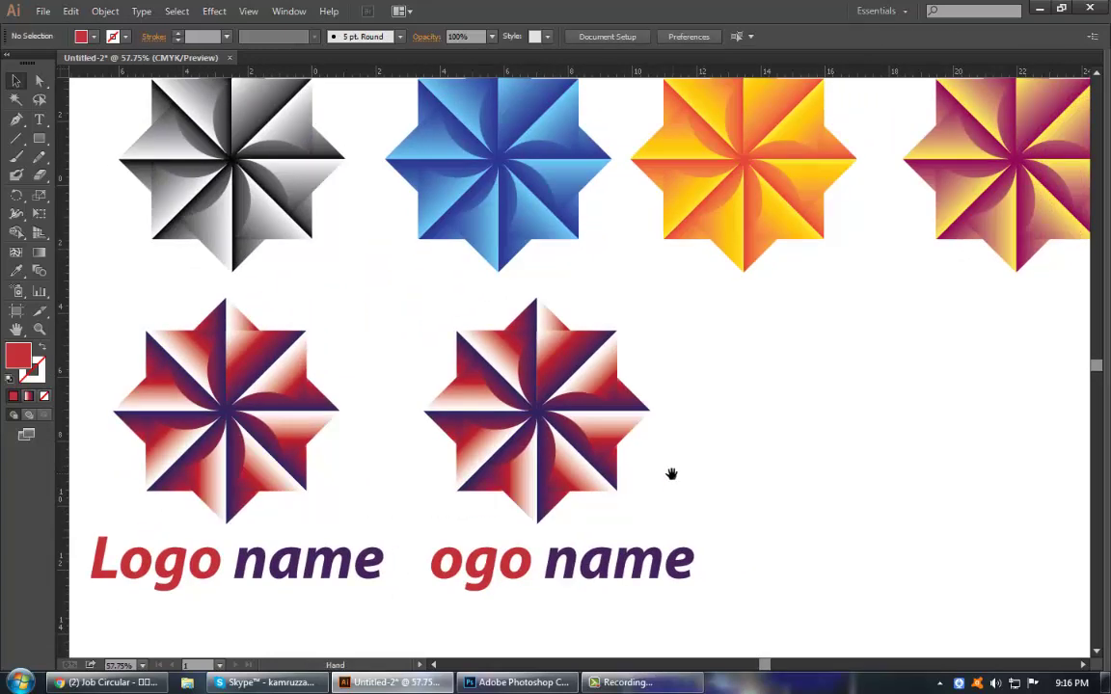
key("v")
left_click(645, 409)
key("i")
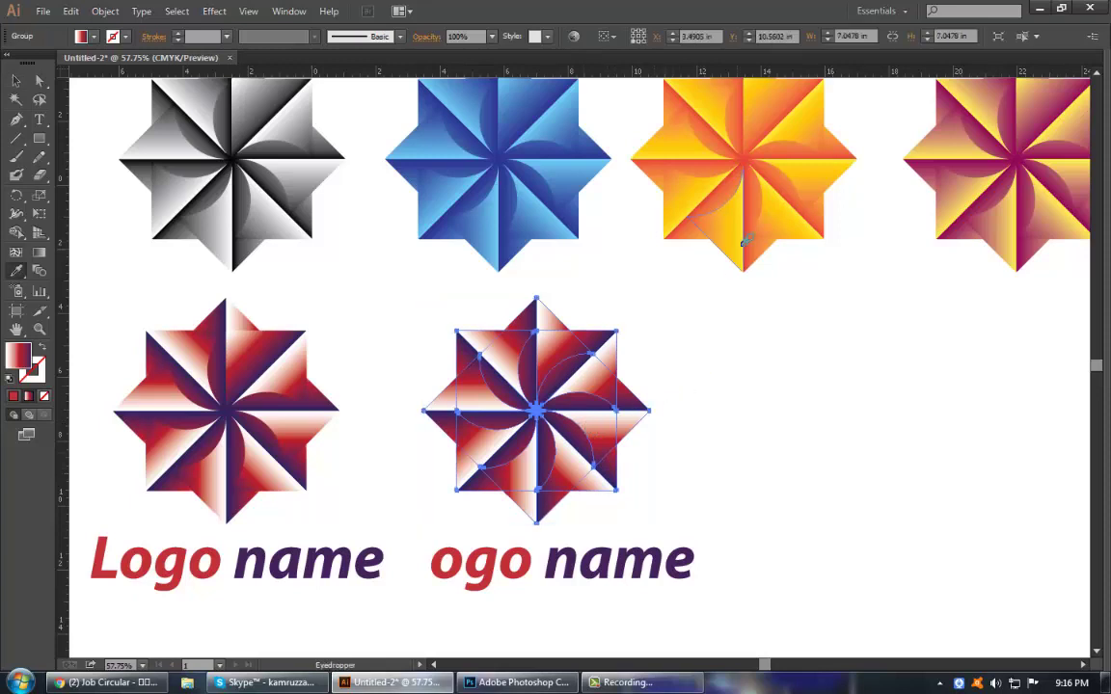
left_click(716, 199)
key("v")
left_click(752, 399)
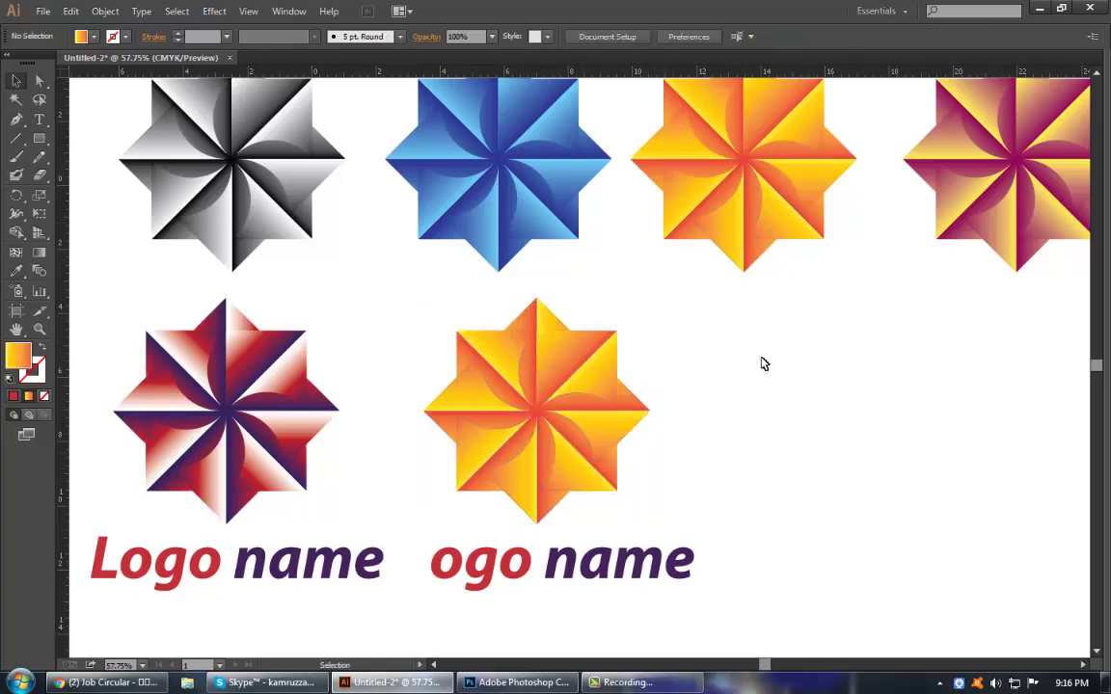
Remove an extra gradient stop and shift the yellow start stop to 22.45%.
key("Tab")
left_click(501, 376)
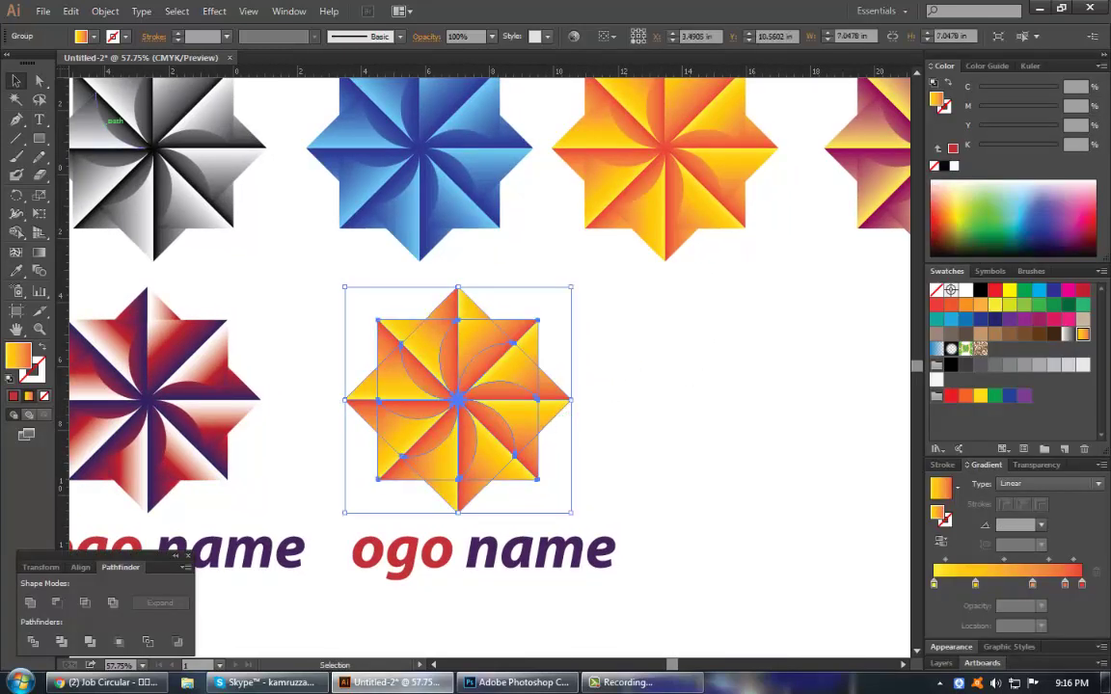
left_click(1034, 584)
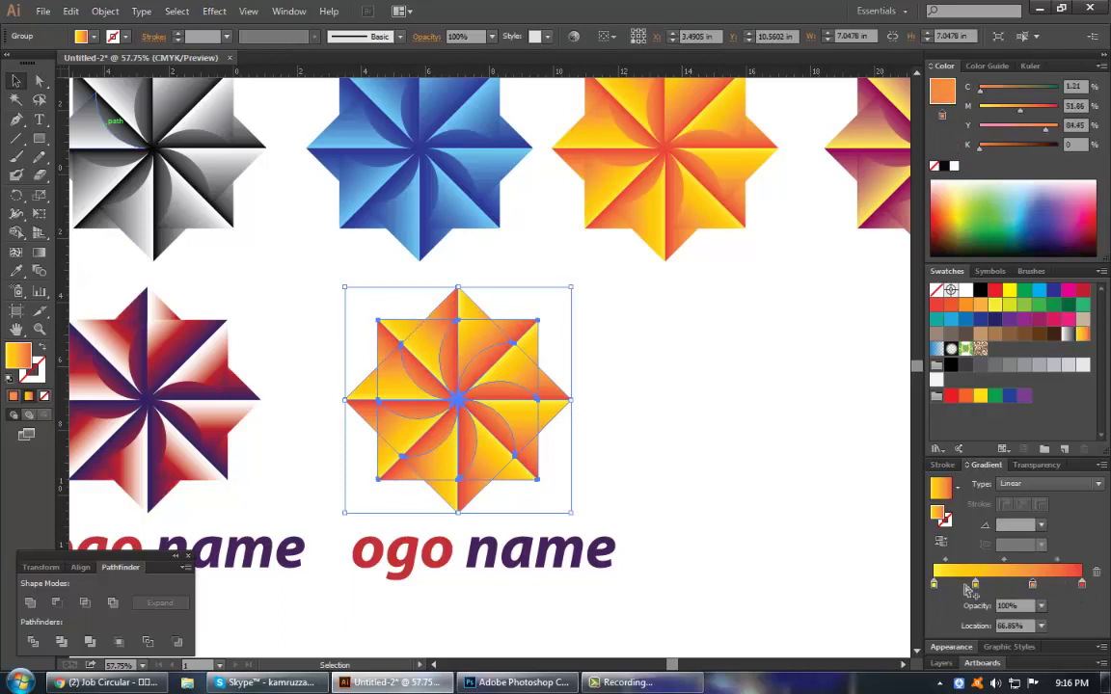
left_click_drag(967, 586, 980, 610)
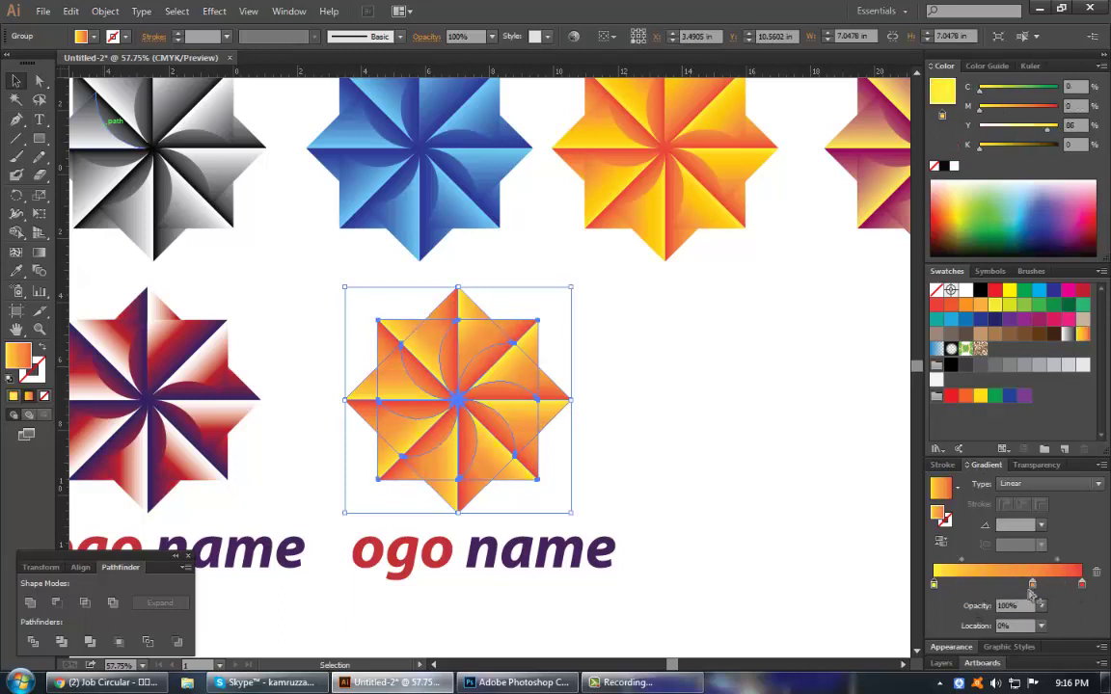
left_click_drag(934, 584, 967, 584)
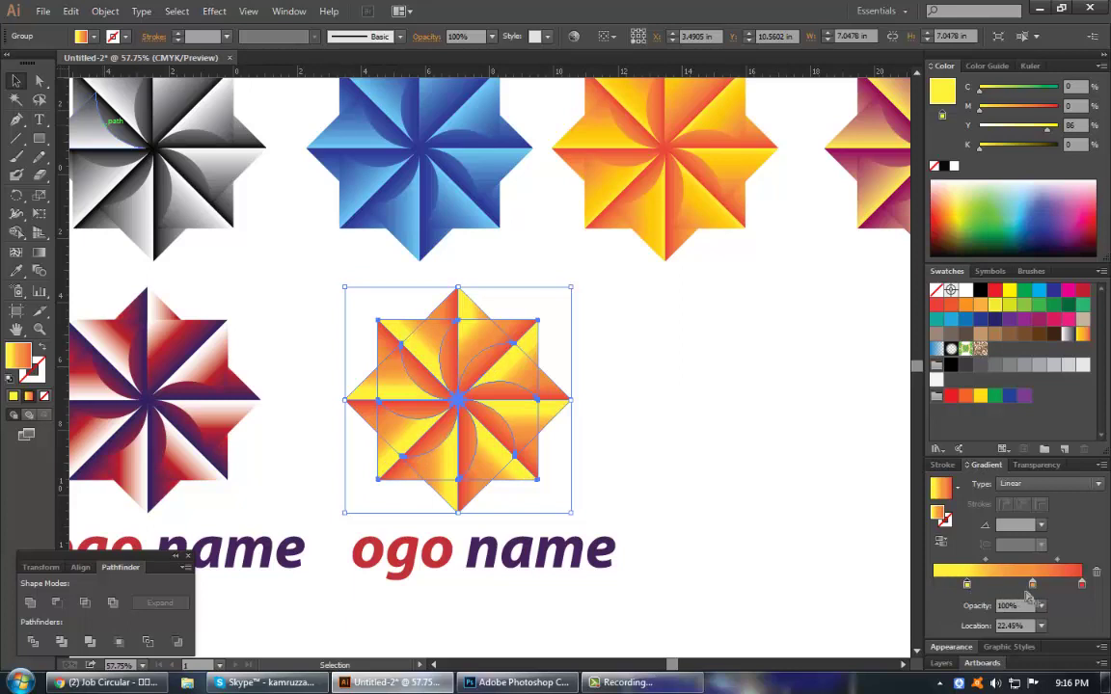
Darken the red end stop to Y 86, M 100 and move the yellow stop to about 14%.
left_click(1084, 583)
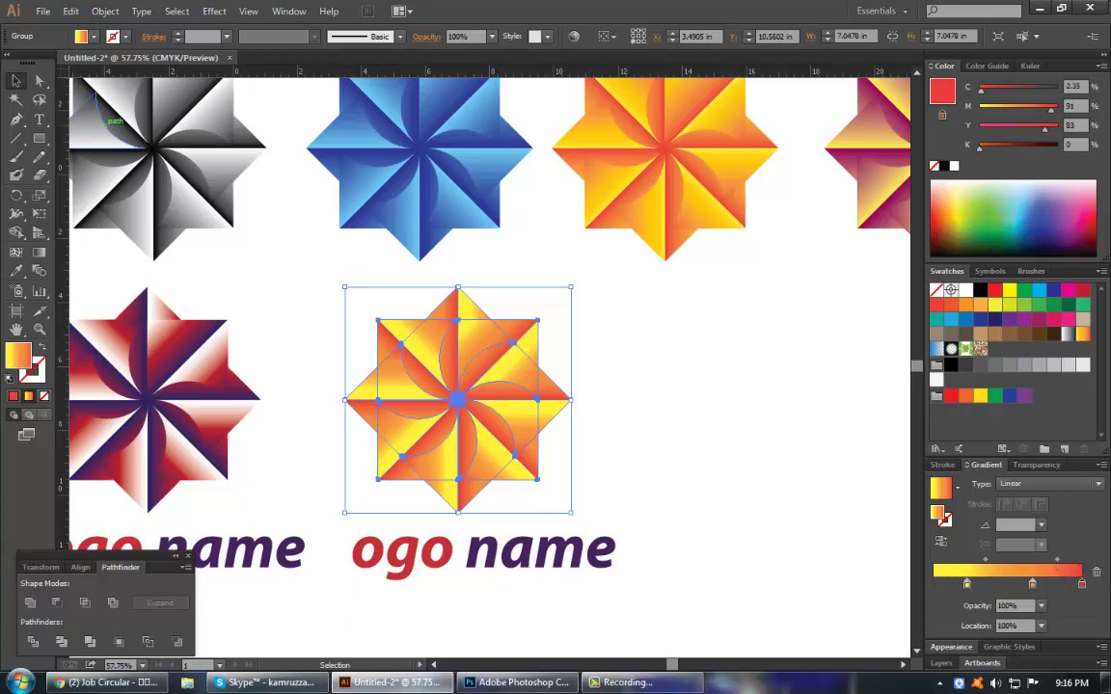
left_click(1004, 146)
left_click_drag(1004, 148, 1026, 148)
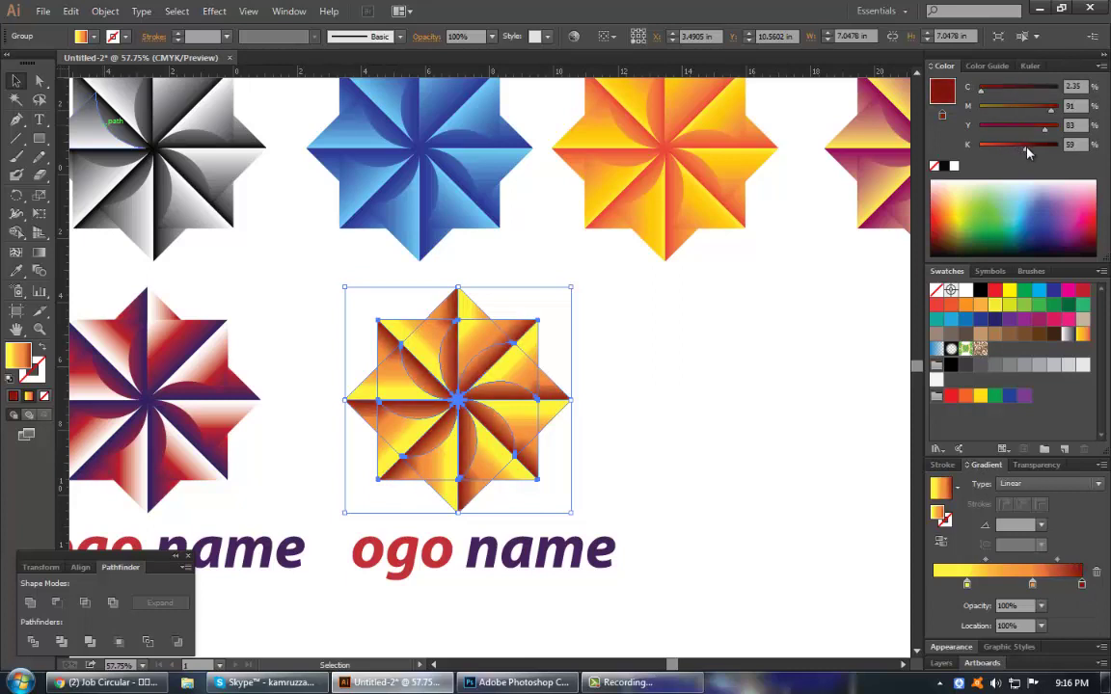
double_click(1069, 125)
type("86")
key("Return")
type("100")
key("Return")
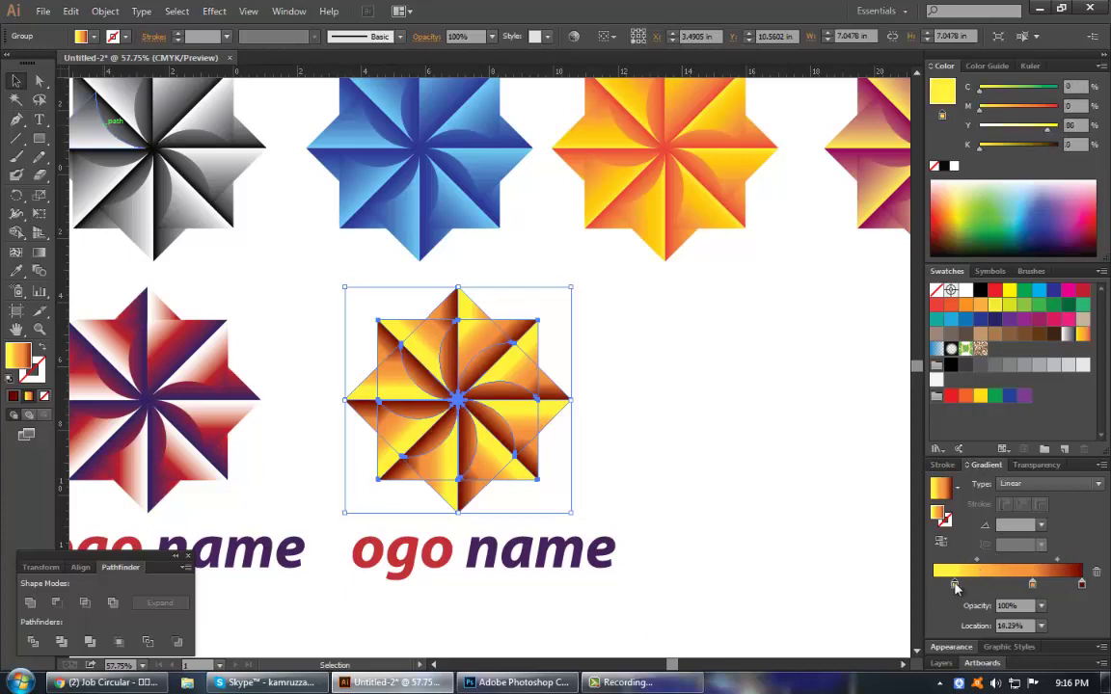
left_click_drag(969, 587, 955, 587)
left_click(707, 537)
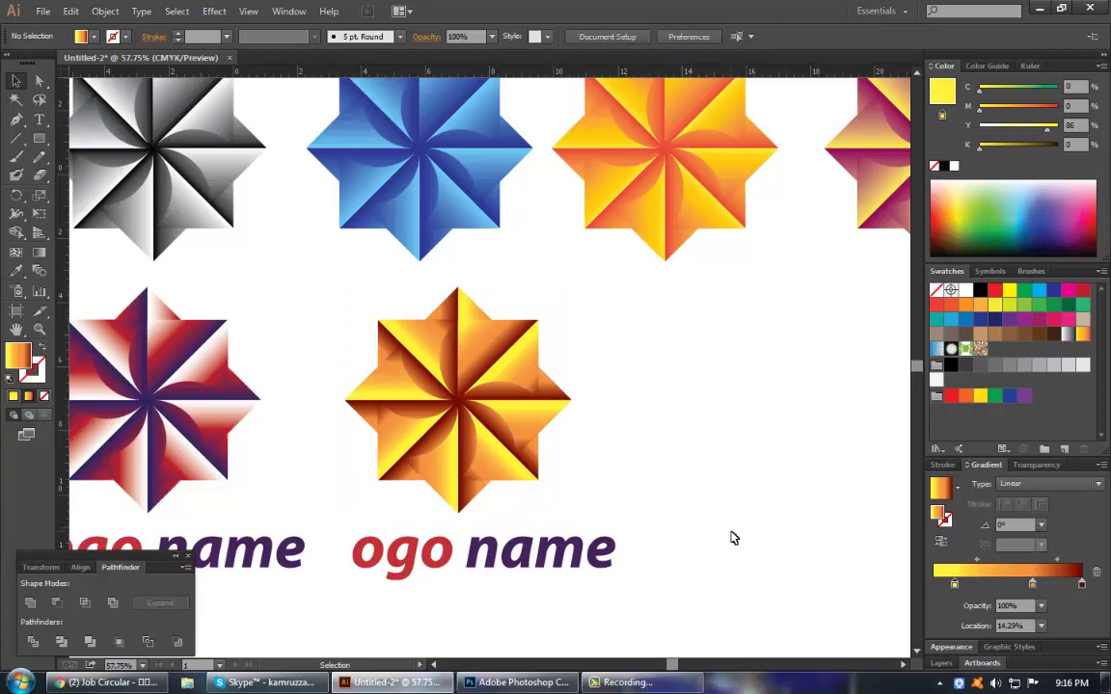
Delete the incomplete 'ogo name' wordmark under the orange star.
left_click_drag(731, 537, 739, 485)
left_click_drag(257, 219, 799, 509)
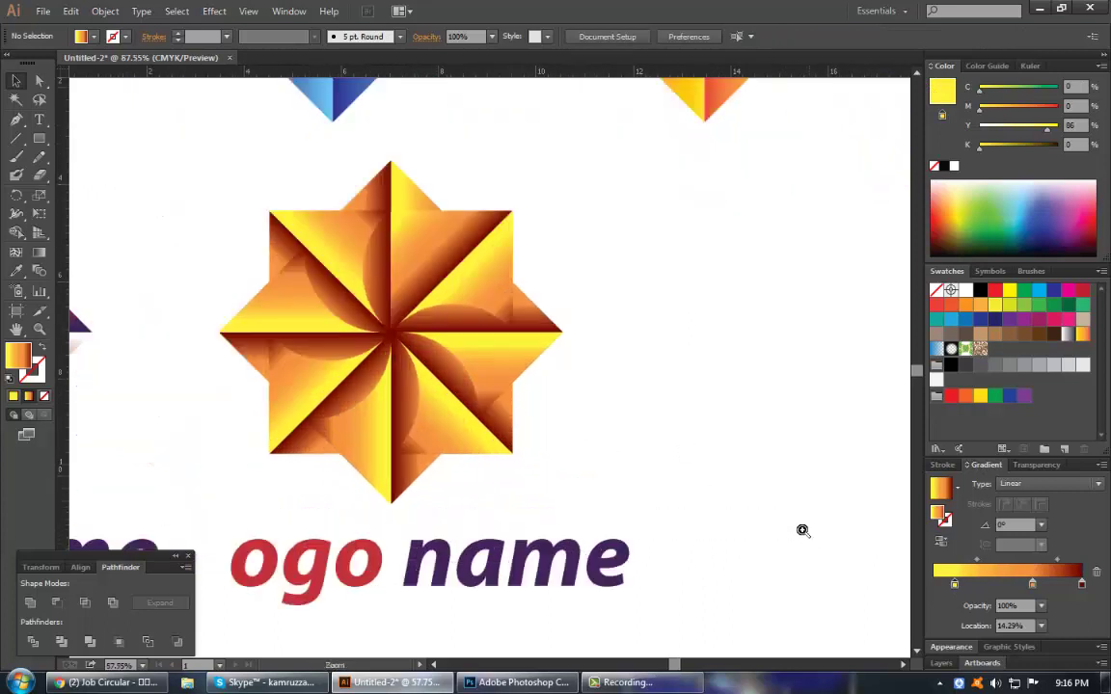
left_click_drag(621, 413, 340, 216)
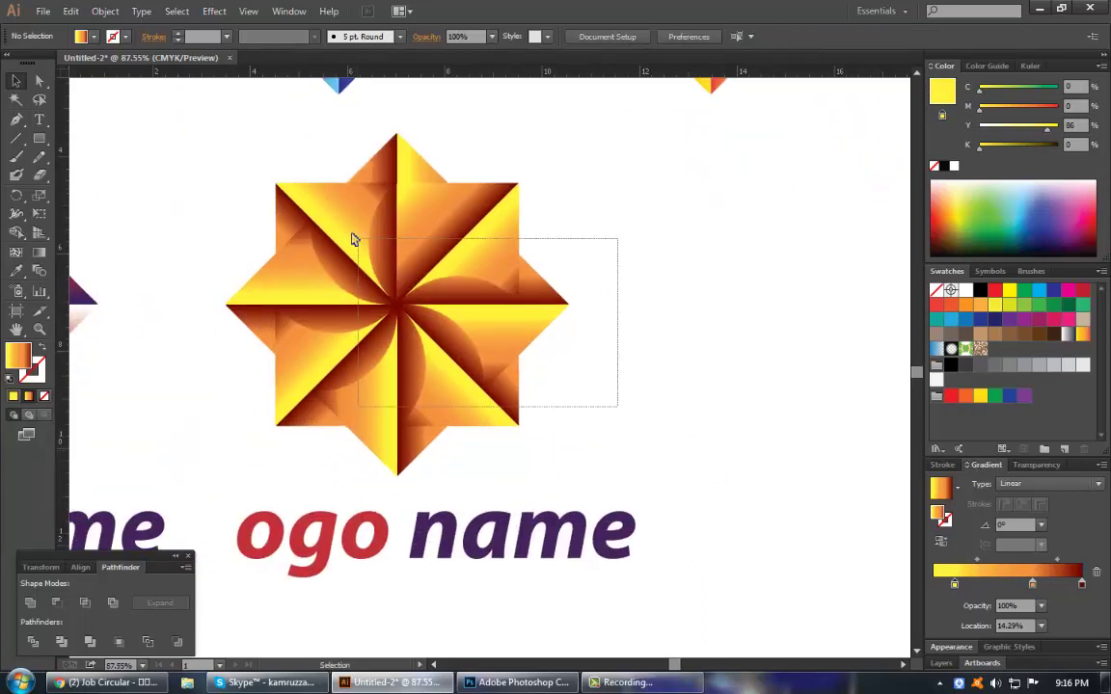
left_click(673, 362)
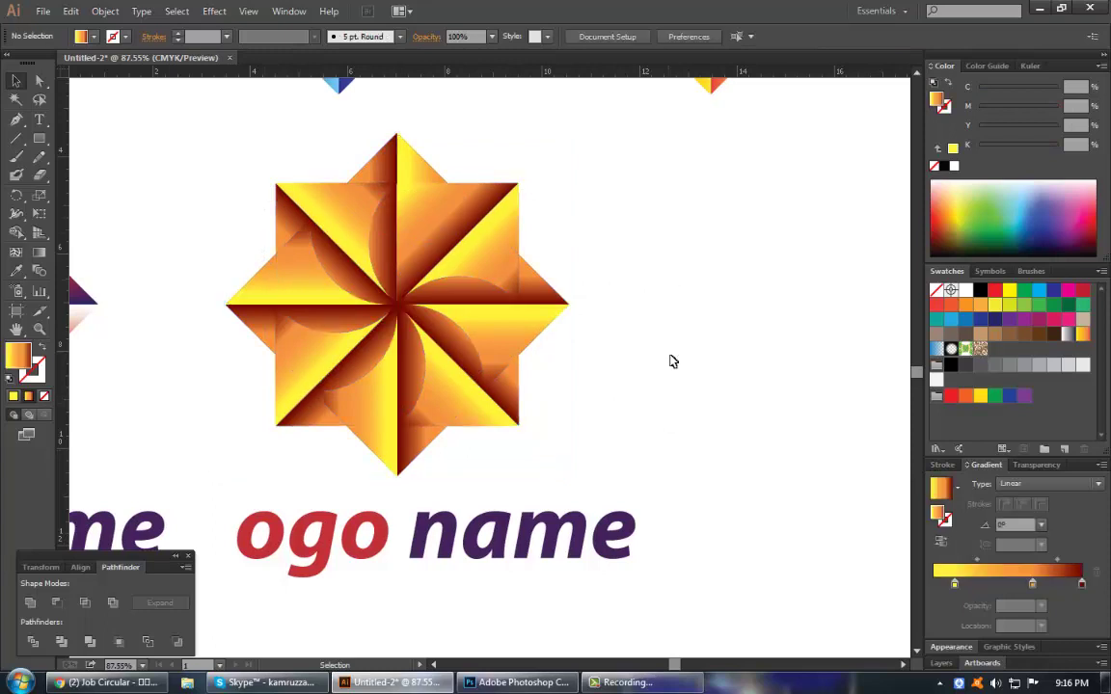
left_click_drag(671, 508, 394, 528)
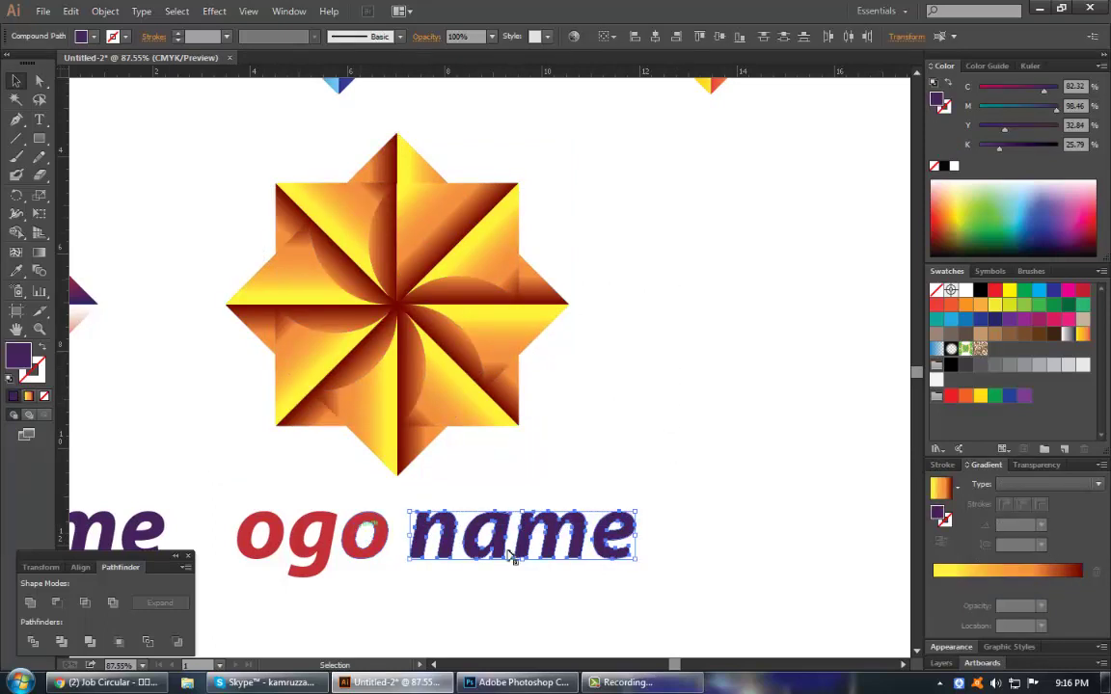
left_click_drag(511, 556, 623, 441)
key("ctrl+minus")
left_click_drag(382, 427, 524, 499)
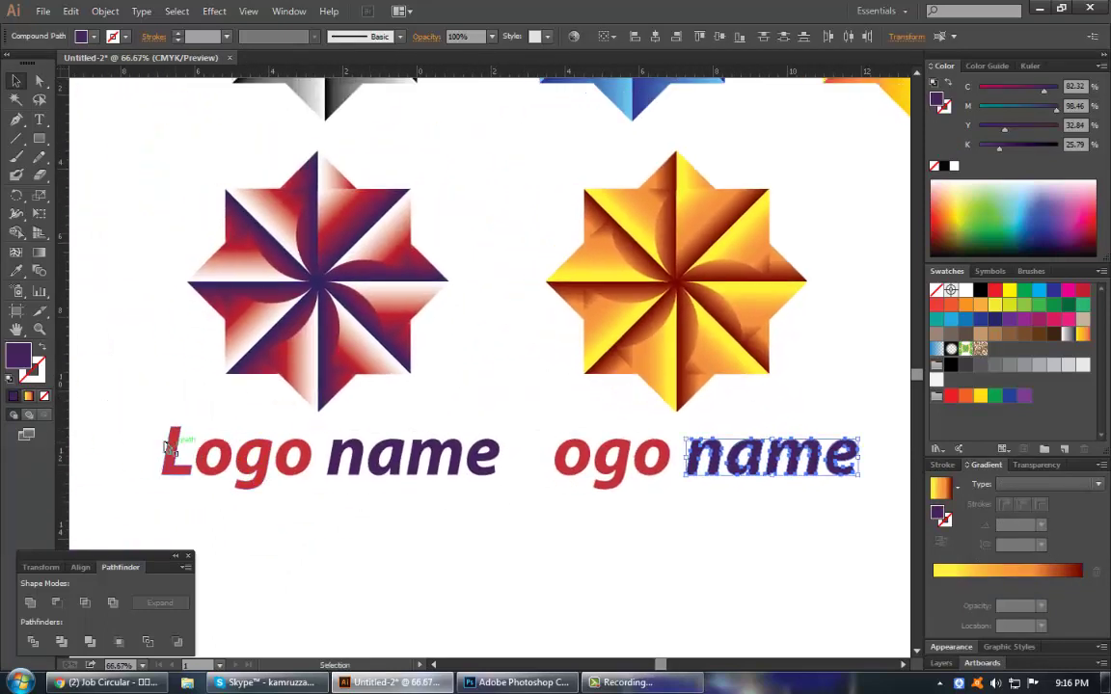
left_click_drag(859, 518, 526, 442)
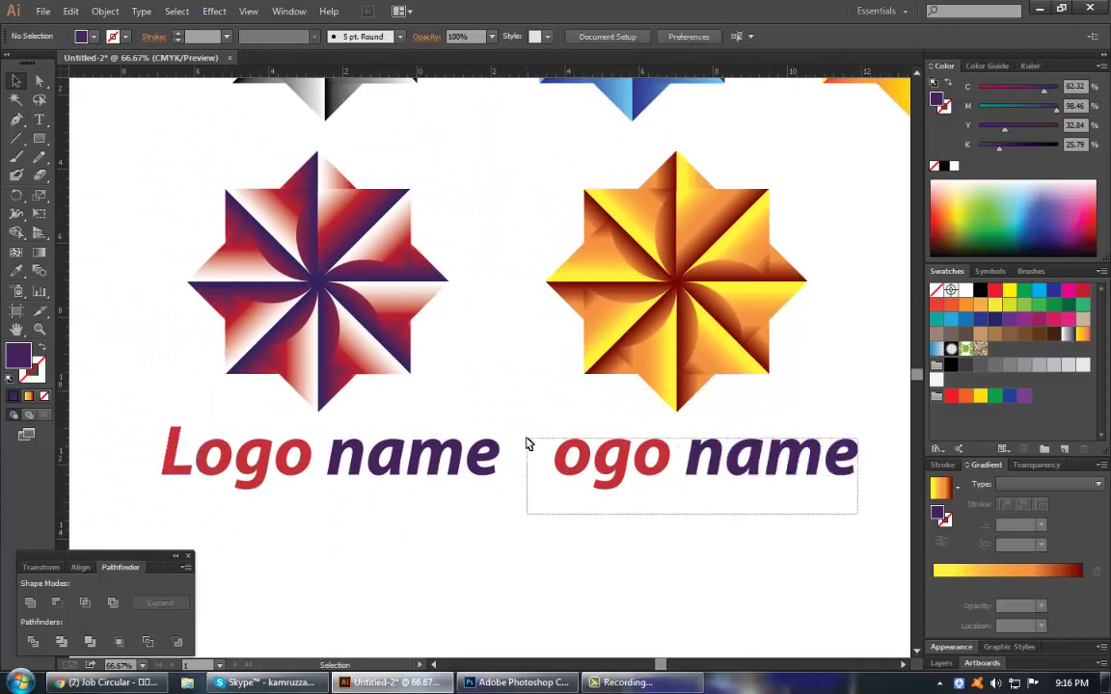
key("Delete")
Copy the full 'Logo name' wordmark and move it to the right of the orange star.
mouse_move(532, 511)
left_mouse_down()
mouse_move(174, 433)
mouse_move(767, 453)
mouse_move(421, 429)
left_mouse_up()
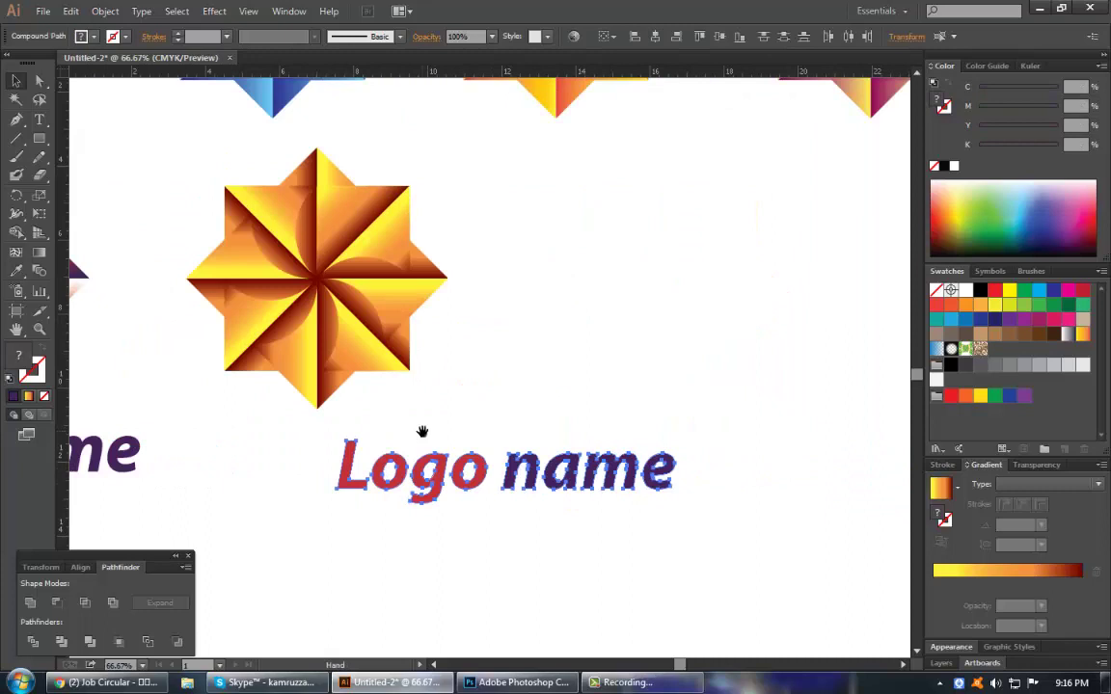
right_click(446, 480)
left_click(397, 548)
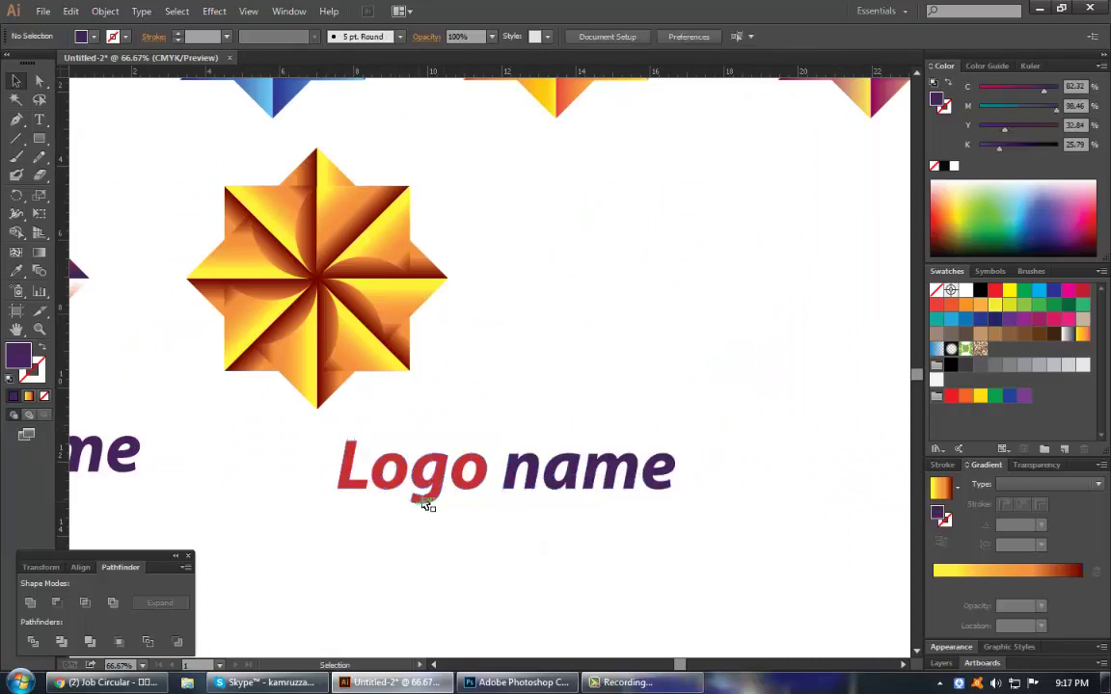
left_click_drag(516, 503, 672, 548)
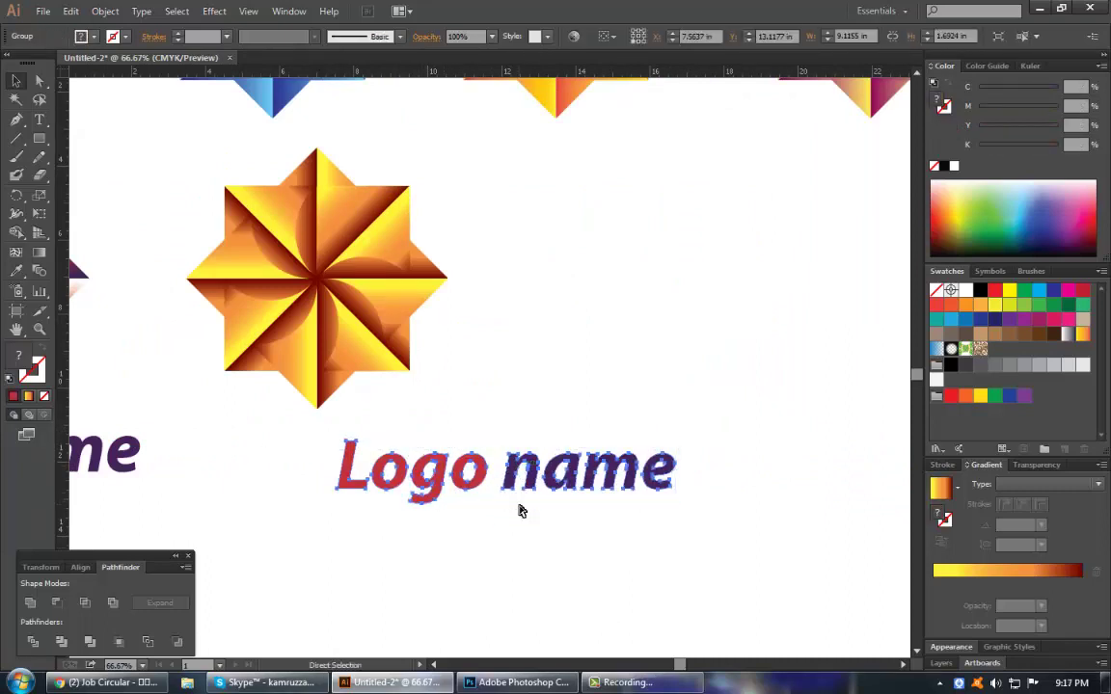
left_click_drag(534, 446, 639, 307)
left_click(812, 379)
left_click(39, 81, "alt")
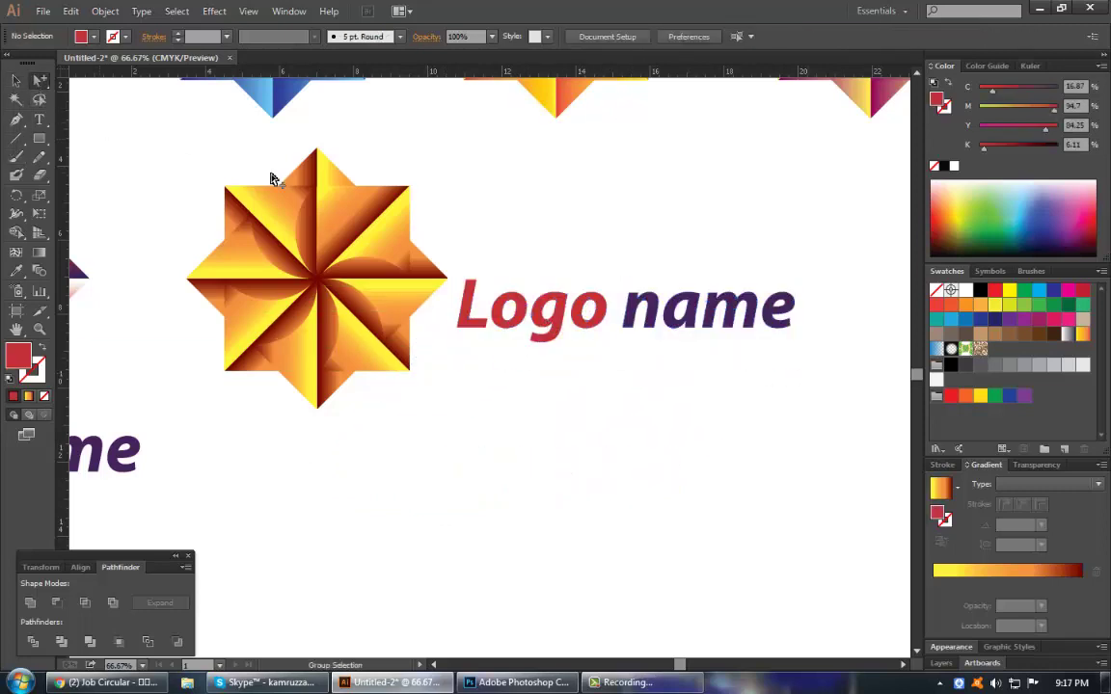
Give the word 'name' the dark red from the star's centre.
left_click_drag(557, 229, 716, 316)
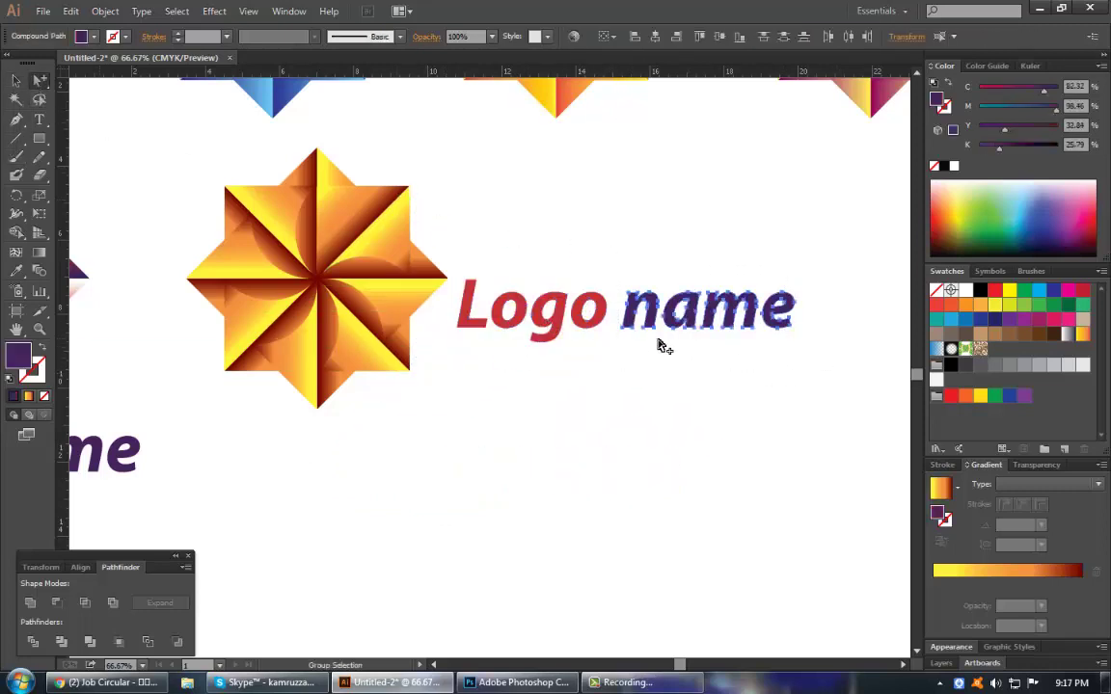
key("i")
left_click(382, 263)
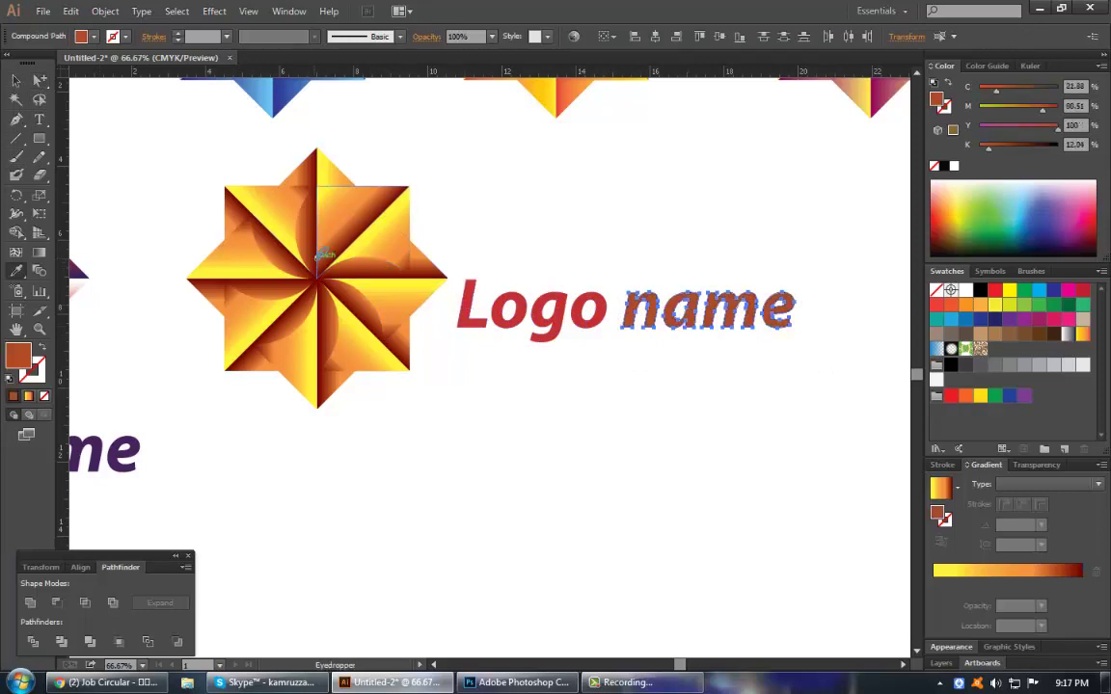
left_click(334, 255)
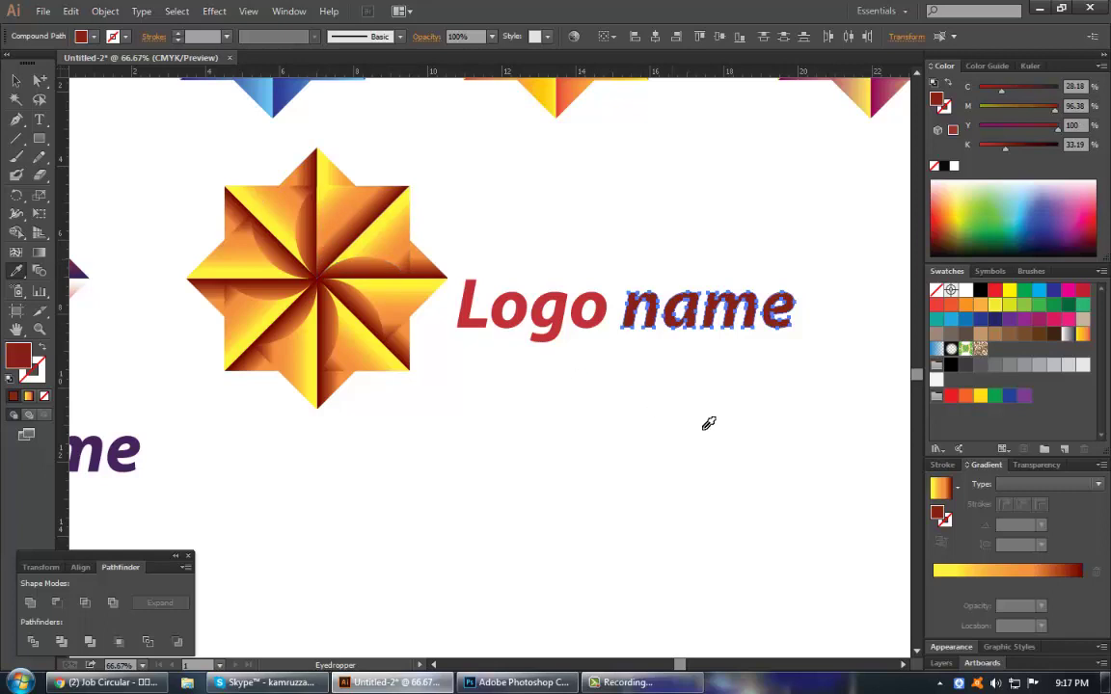
key("ctrl")
Sample an orange from the star onto the word 'Logo'.
left_click_drag(603, 366, 466, 298)
left_click(369, 205)
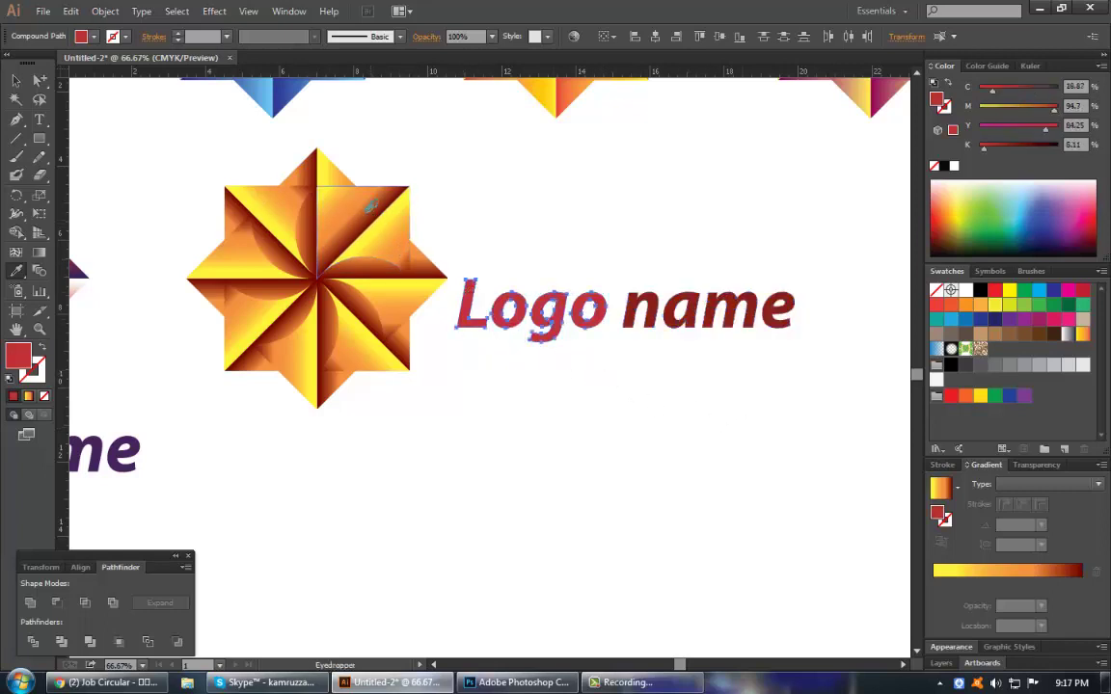
left_click(355, 205)
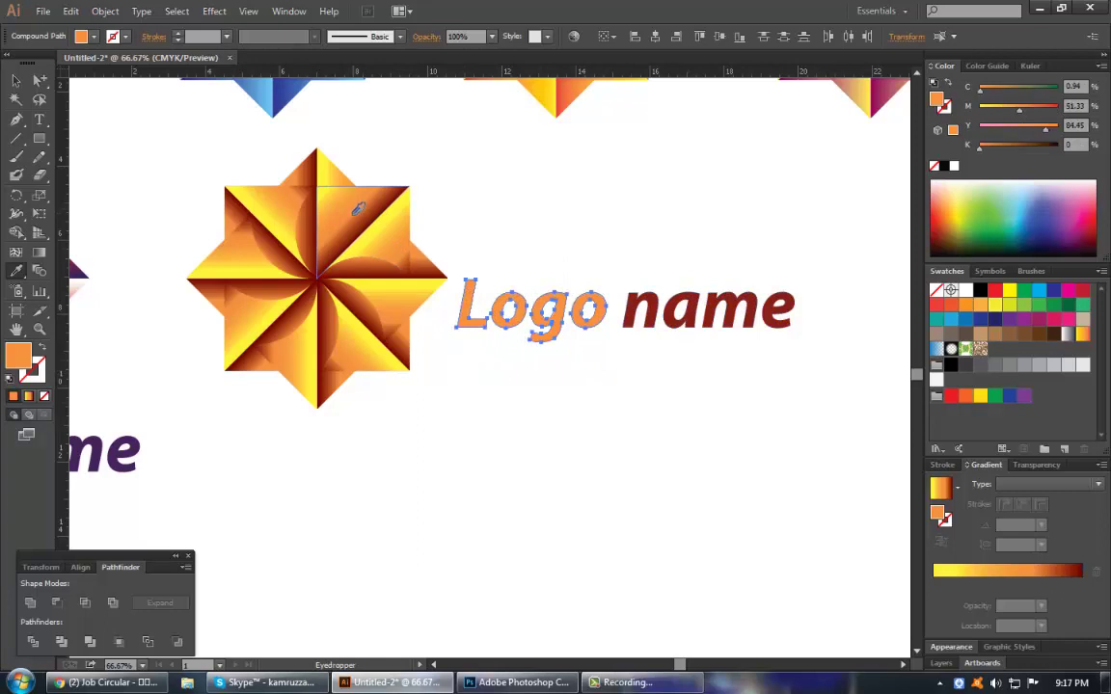
left_click(356, 209)
left_click(357, 216)
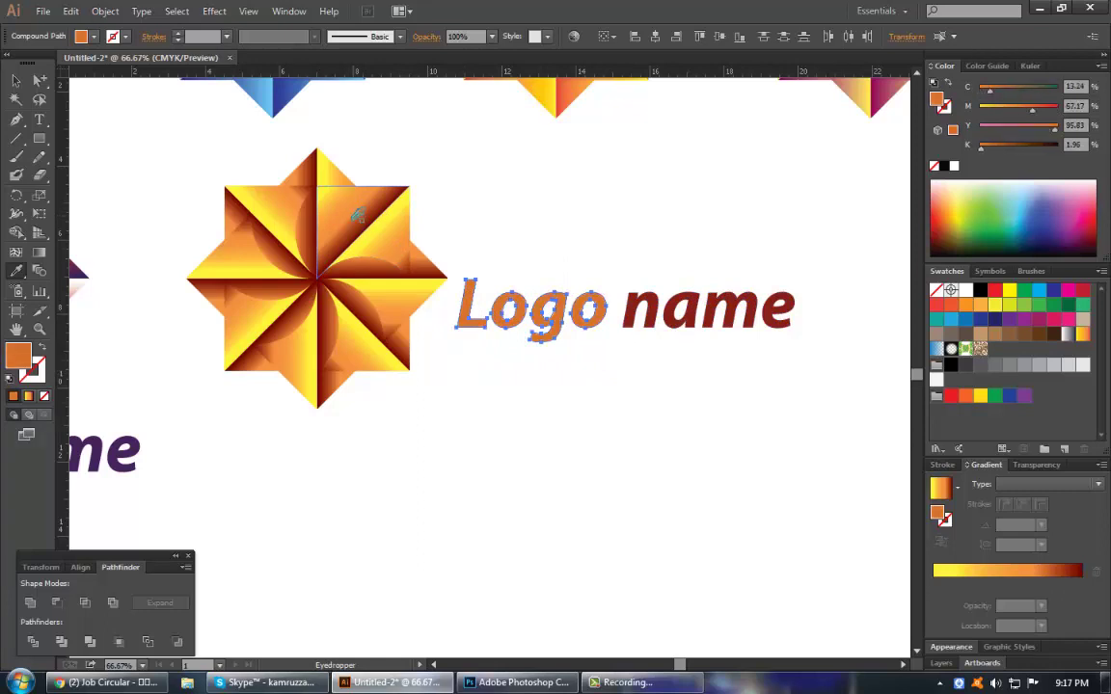
left_click(378, 222)
left_click(388, 234)
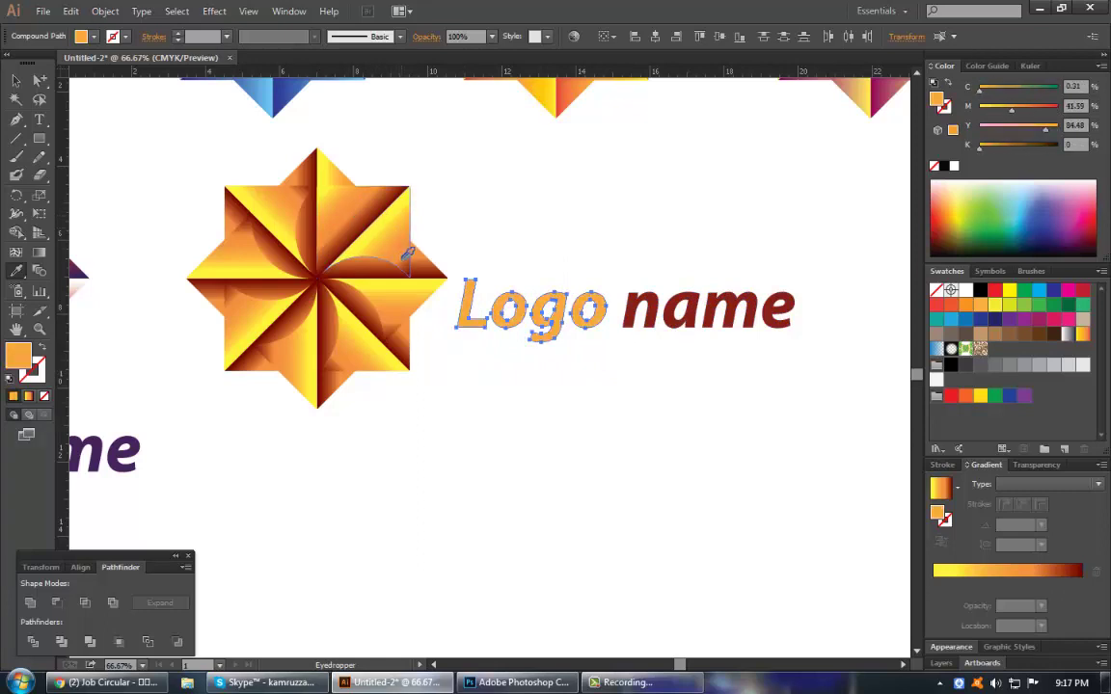
left_click(403, 244)
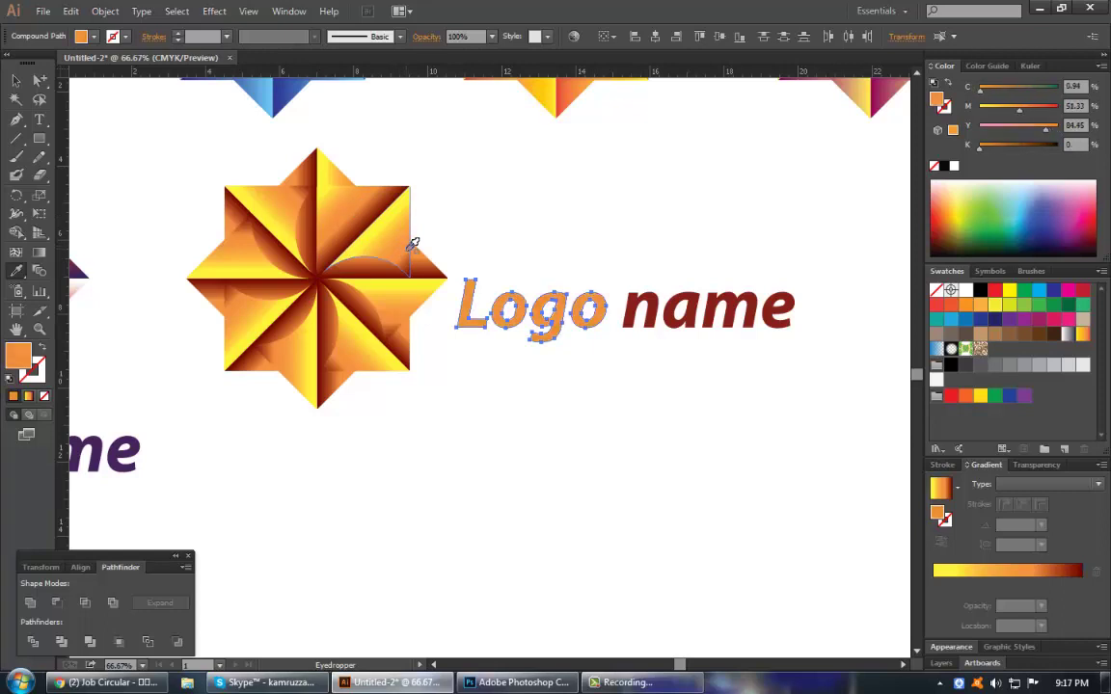
Fine-tune 'Logo' to M 74, Y 100, K 18, then select the whole wordmark group.
key("v")
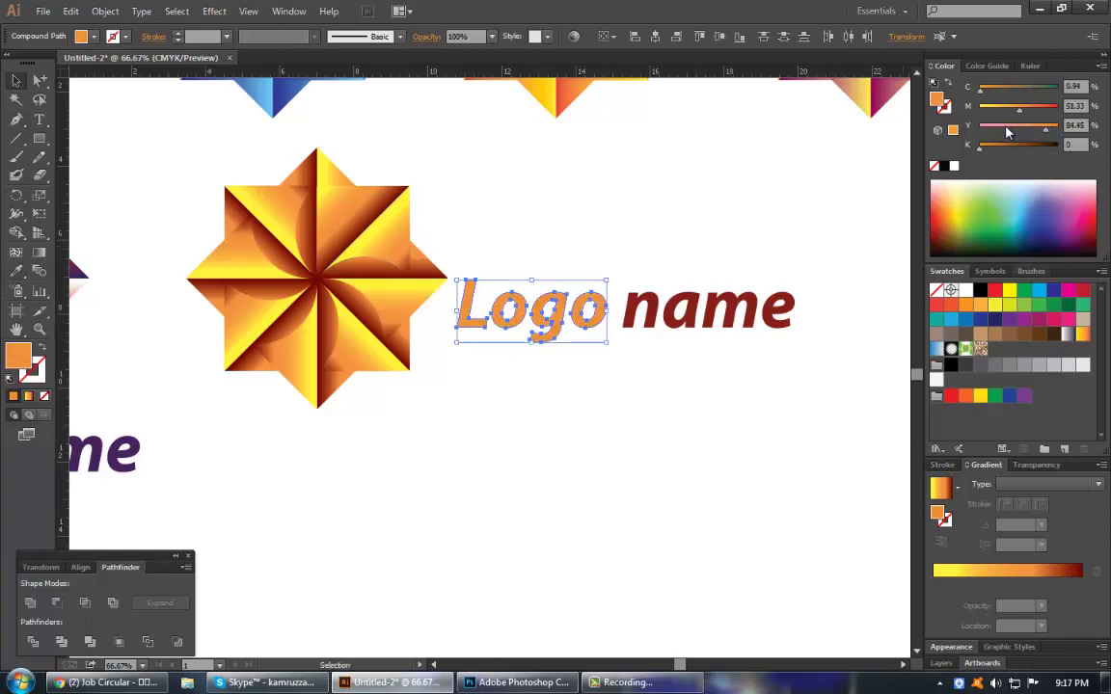
left_click(1034, 109)
left_click_drag(1046, 128, 1082, 135)
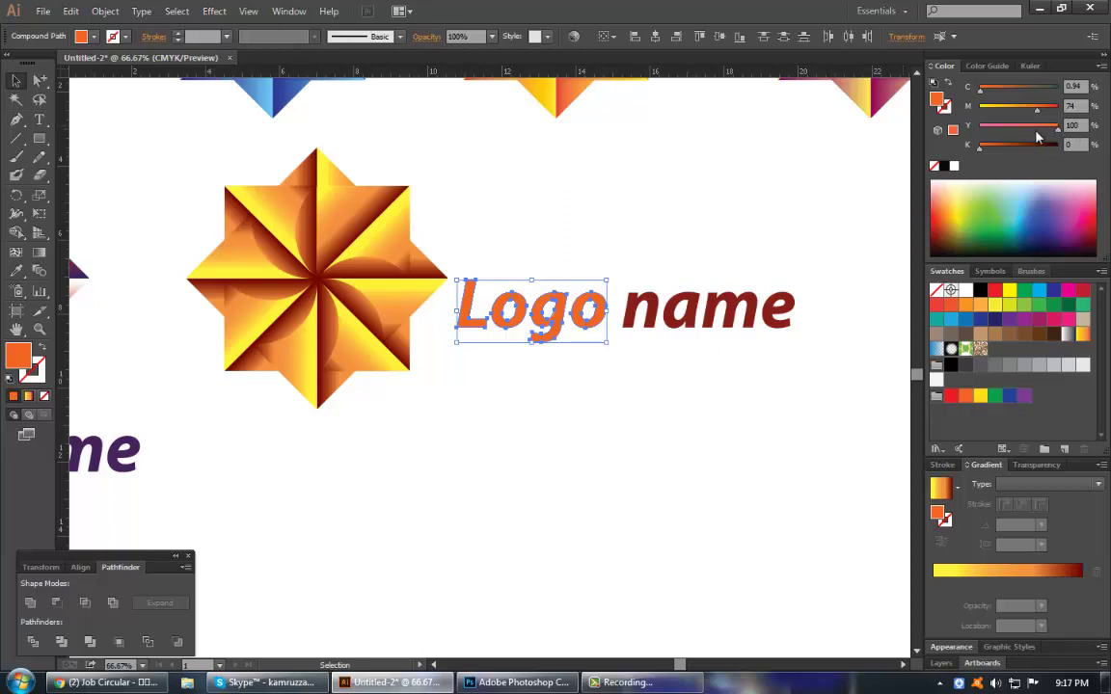
left_click(993, 147)
left_click(800, 409)
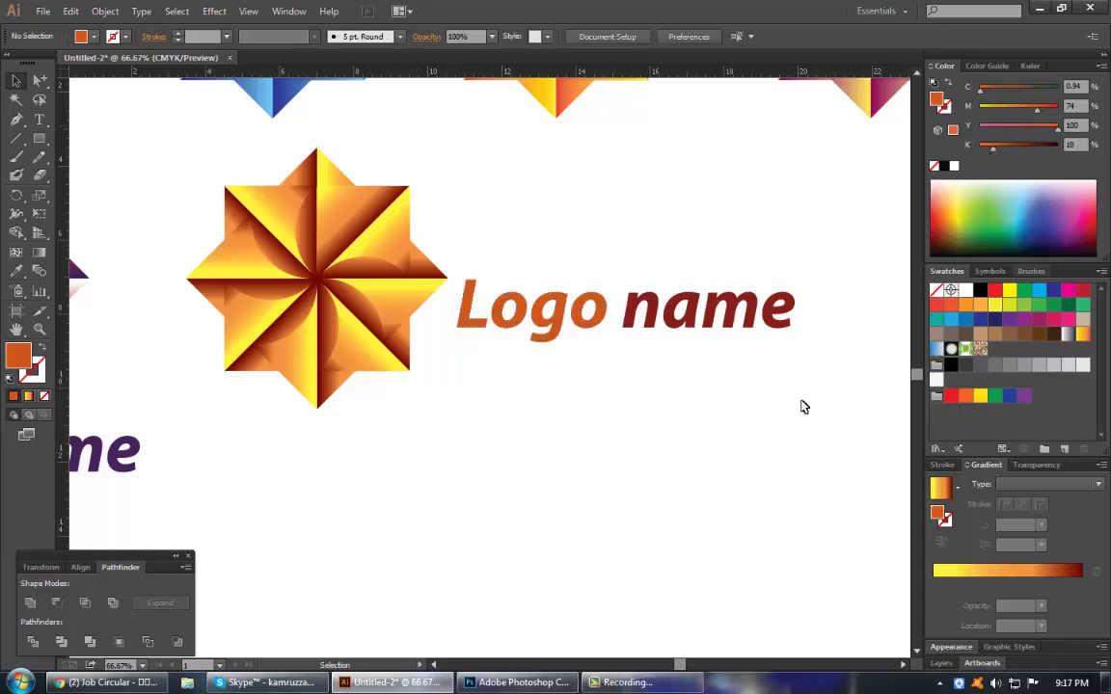
left_click_drag(811, 403, 445, 280)
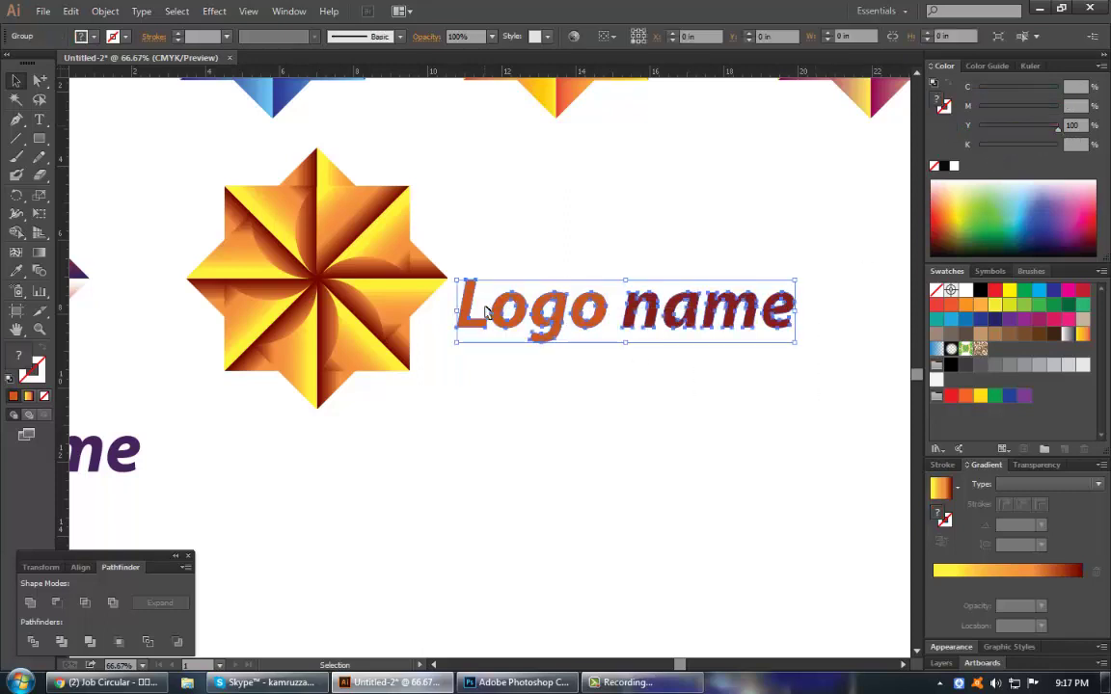
right_click(509, 355)
Ungroup the wordmark and draw a circle just below the orange star.
left_click(529, 396)
left_click(516, 368)
left_click(347, 374)
left_click(345, 440)
key("l")
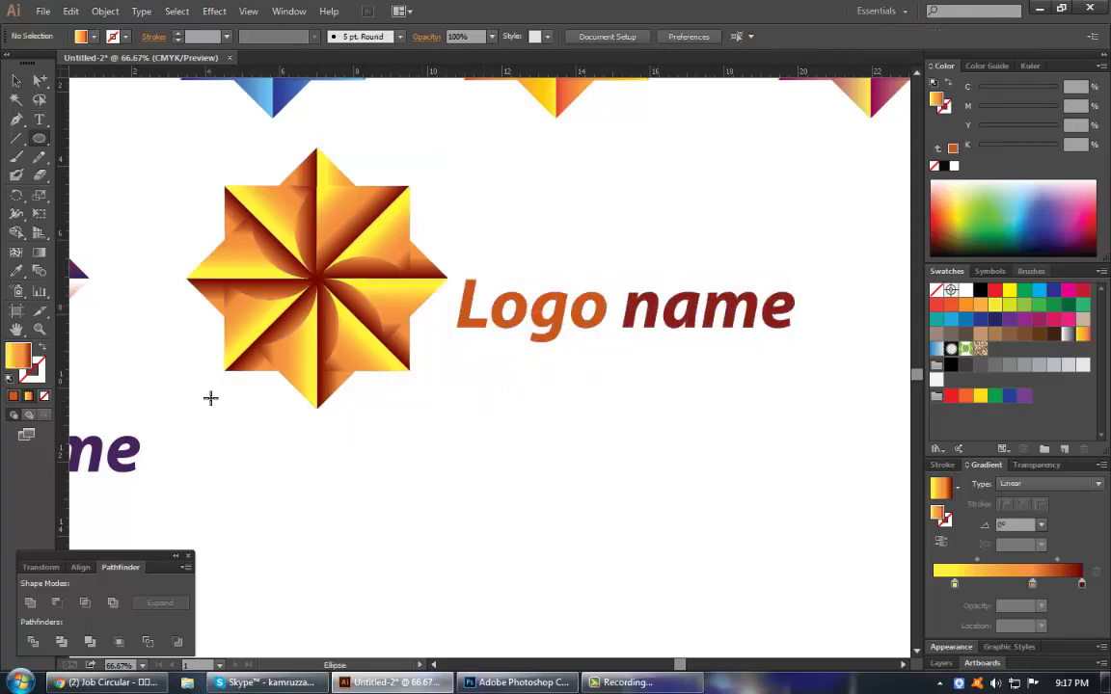
left_click_drag(210, 398, 433, 522)
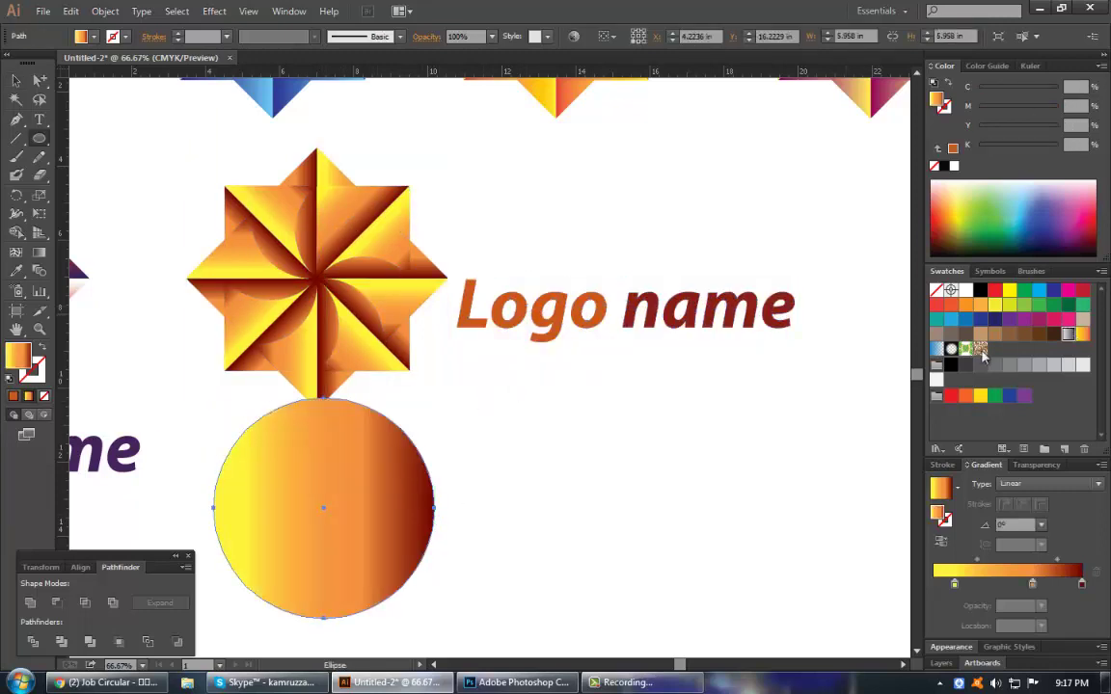
Fill the circle with a reversed radial gradient whose centre stop is 51% grey.
left_click(1068, 333)
left_click(1056, 486)
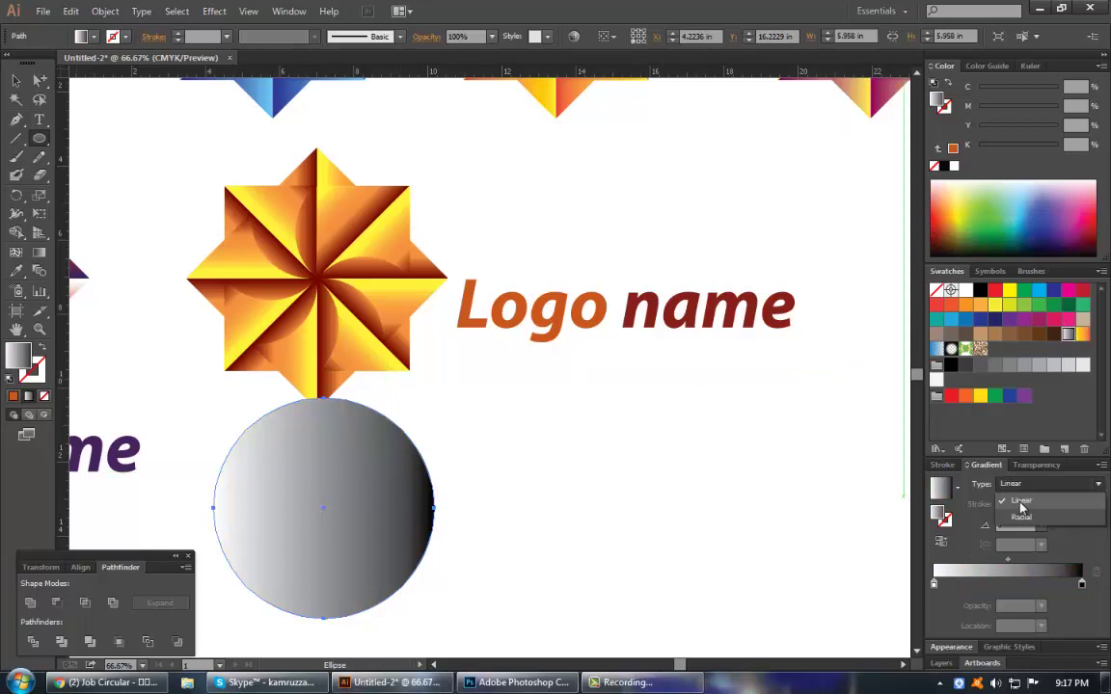
left_click(1018, 499)
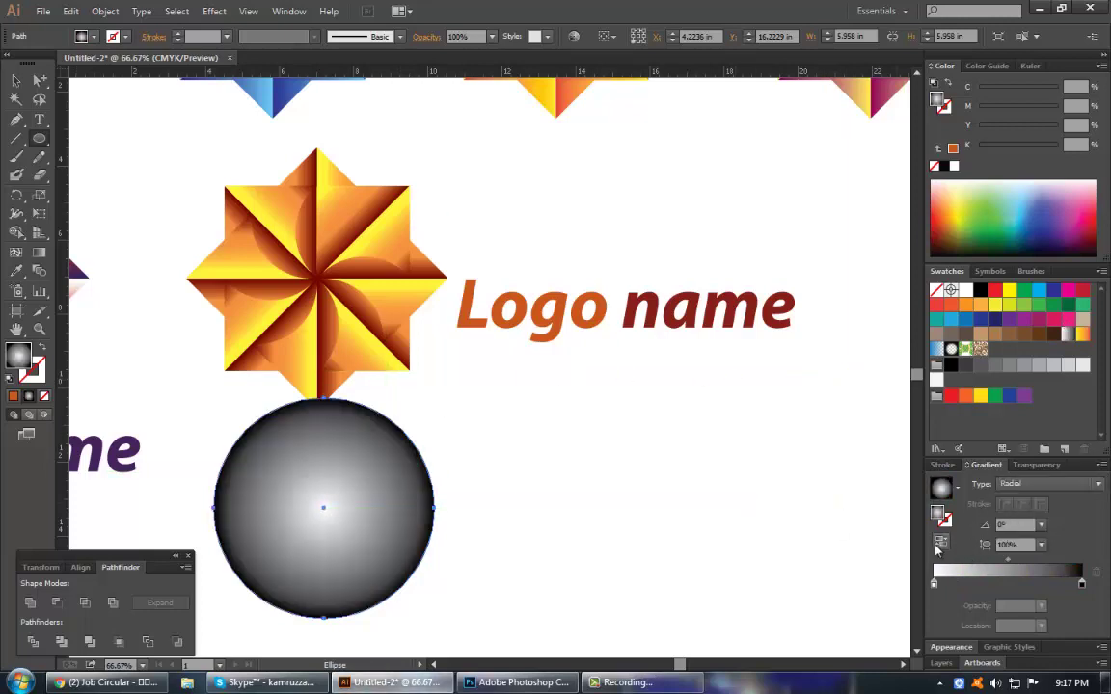
left_click(938, 543)
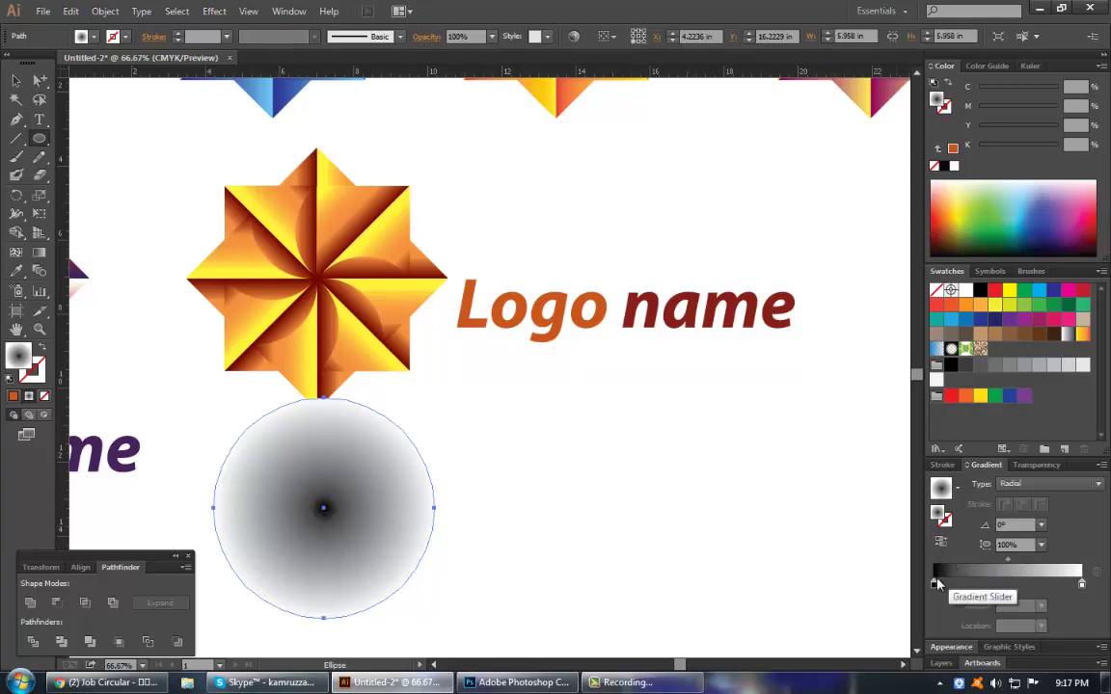
left_click(935, 584)
left_click_drag(1058, 145, 1019, 144)
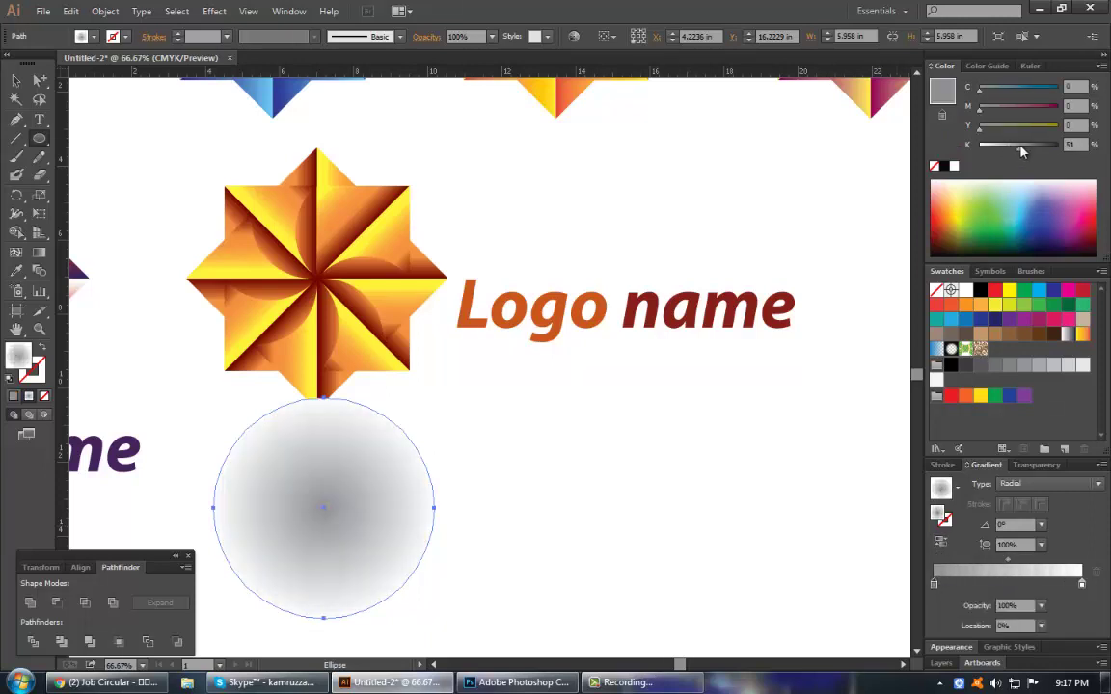
Send the grey gradient circle behind the star.
key("v")
left_click(516, 422)
left_click(349, 469)
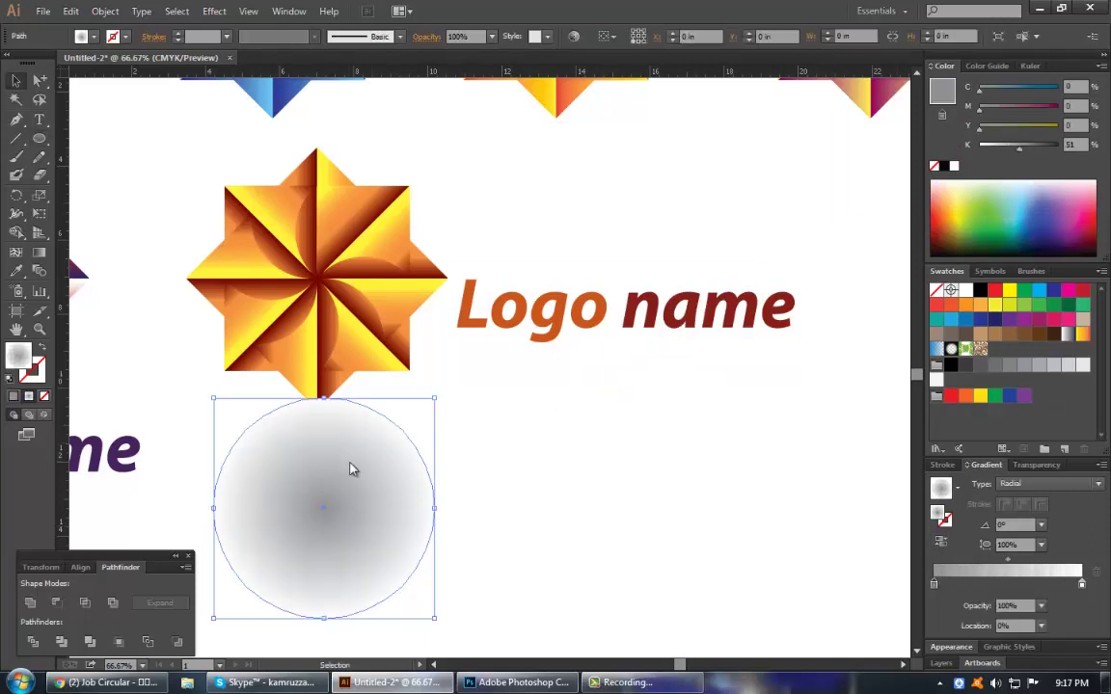
right_click(350, 465)
left_click(570, 488)
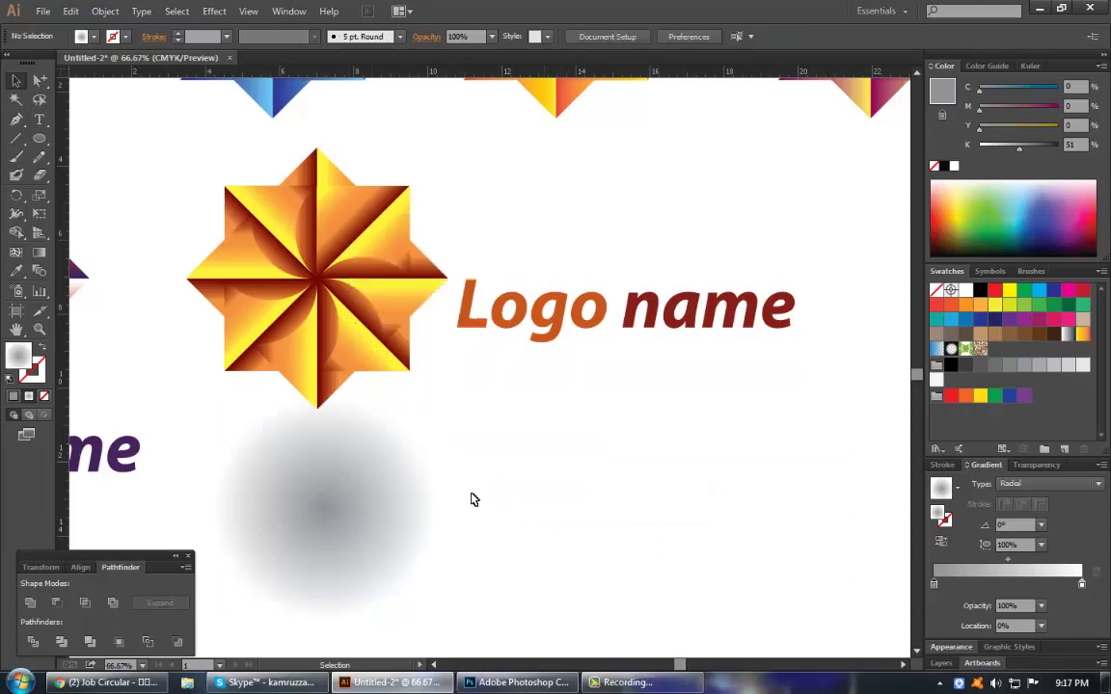
Squash the circle into a flat ellipse under the star, about 7 in wide.
left_click_drag(367, 485, 361, 385)
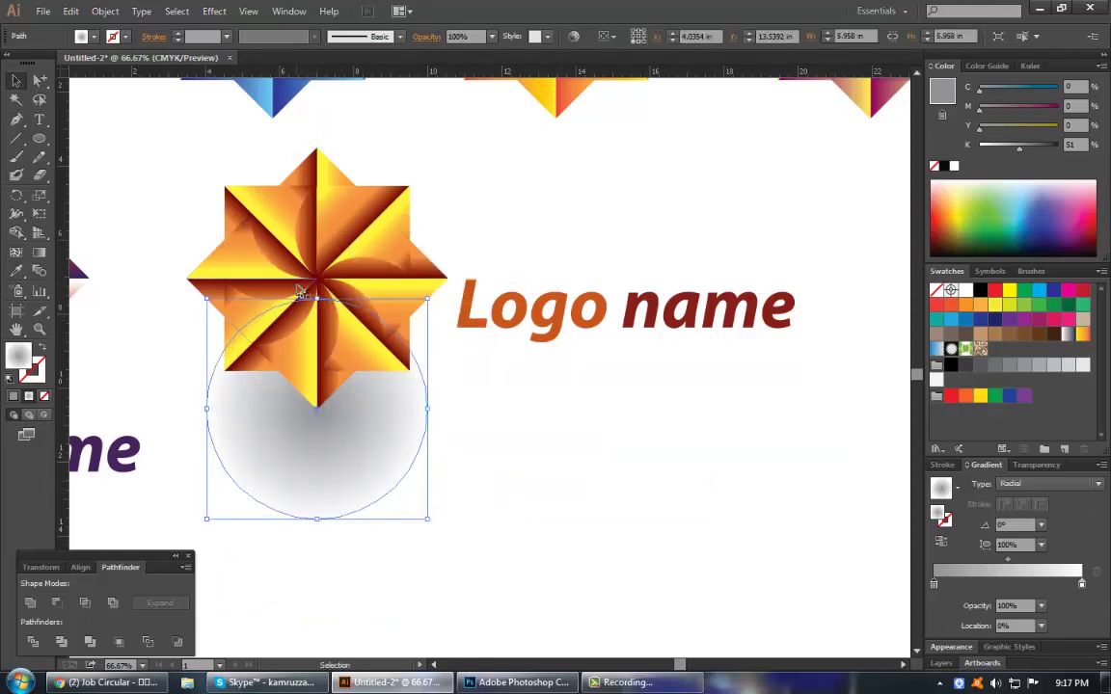
left_click_drag(318, 302, 317, 372)
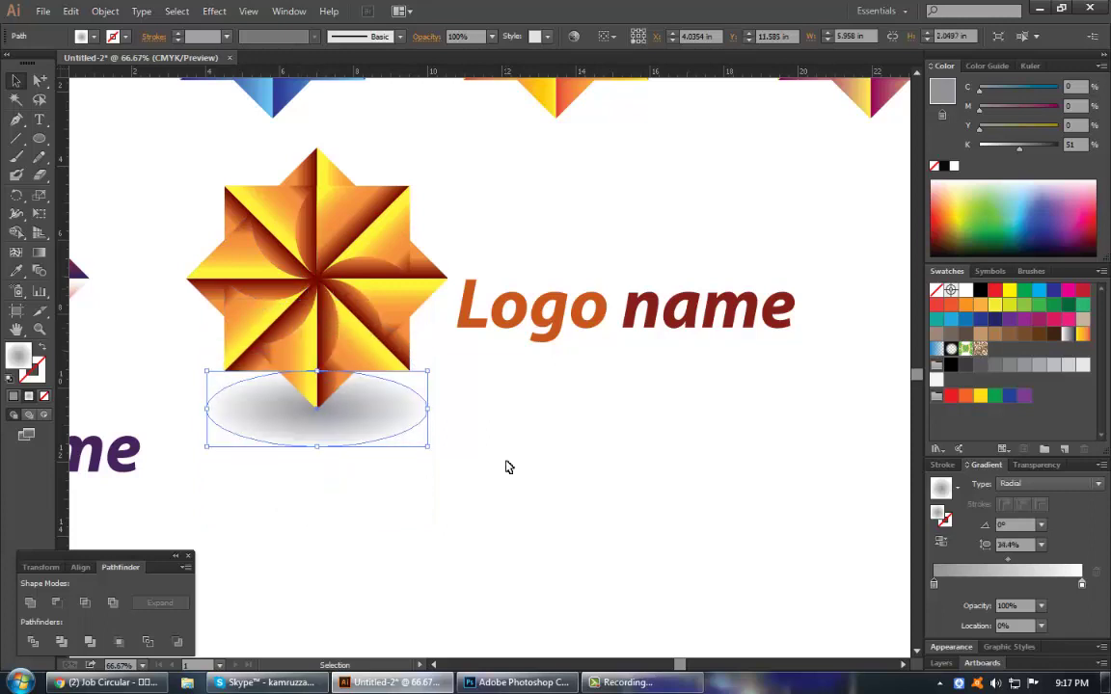
left_click_drag(372, 431, 373, 447)
left_click(606, 536)
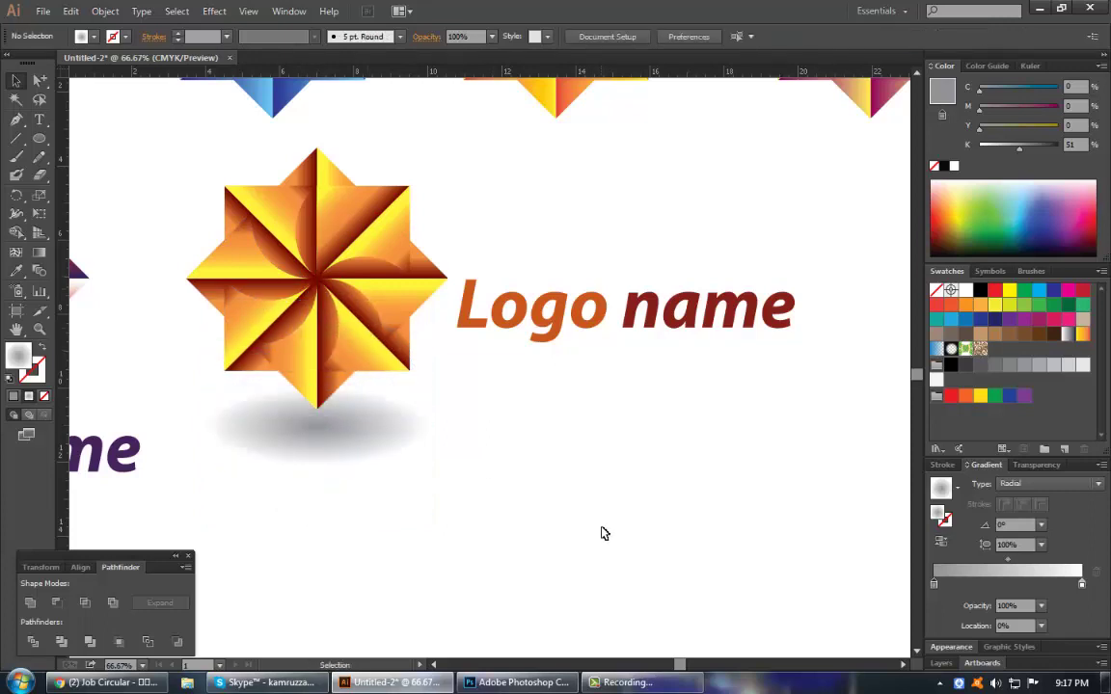
left_click(359, 434)
left_click_drag(428, 429, 448, 427)
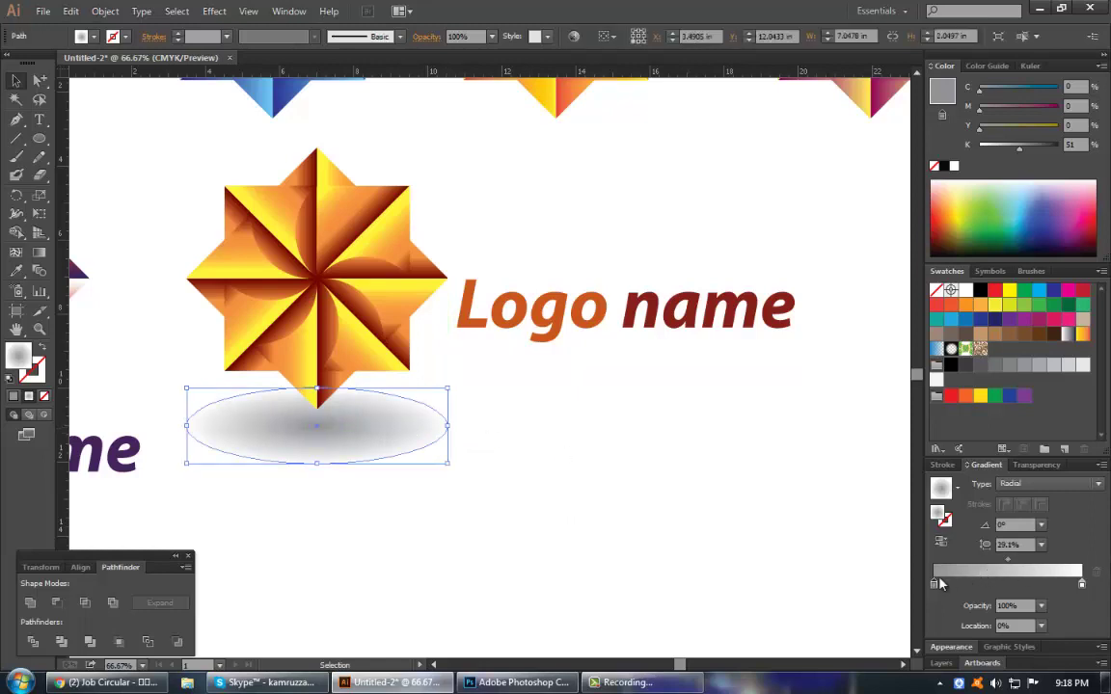
Move the gradient midpoint to about 58% and widen the ellipse further.
left_click_drag(1008, 559, 990, 559)
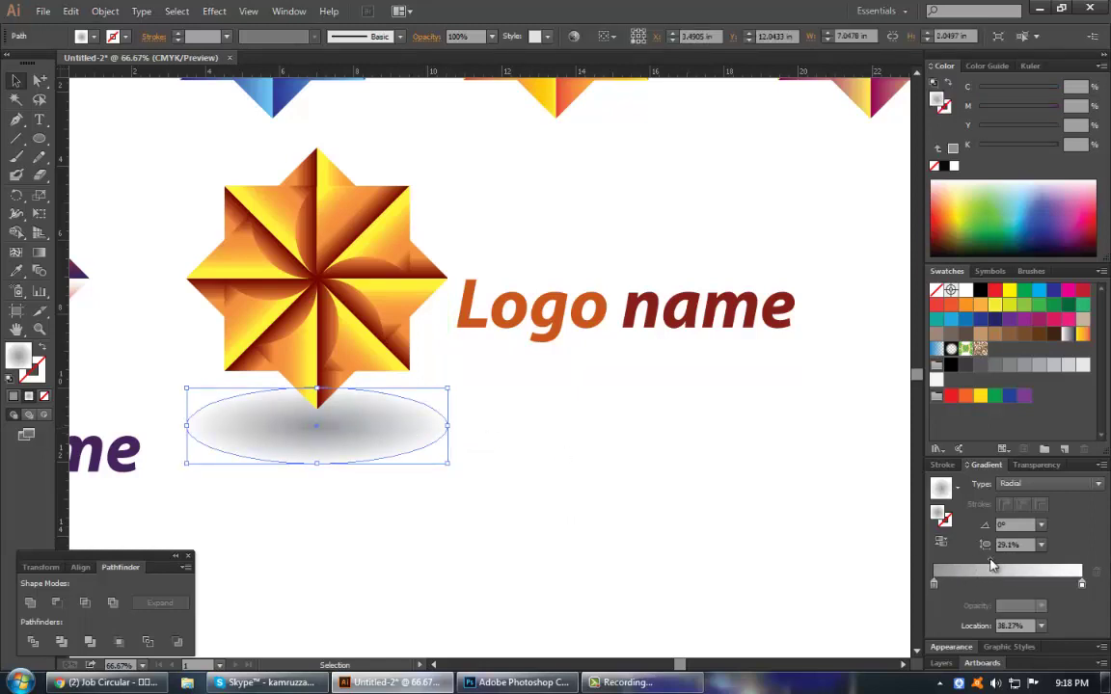
left_click(709, 510)
left_click_drag(318, 424, 318, 434)
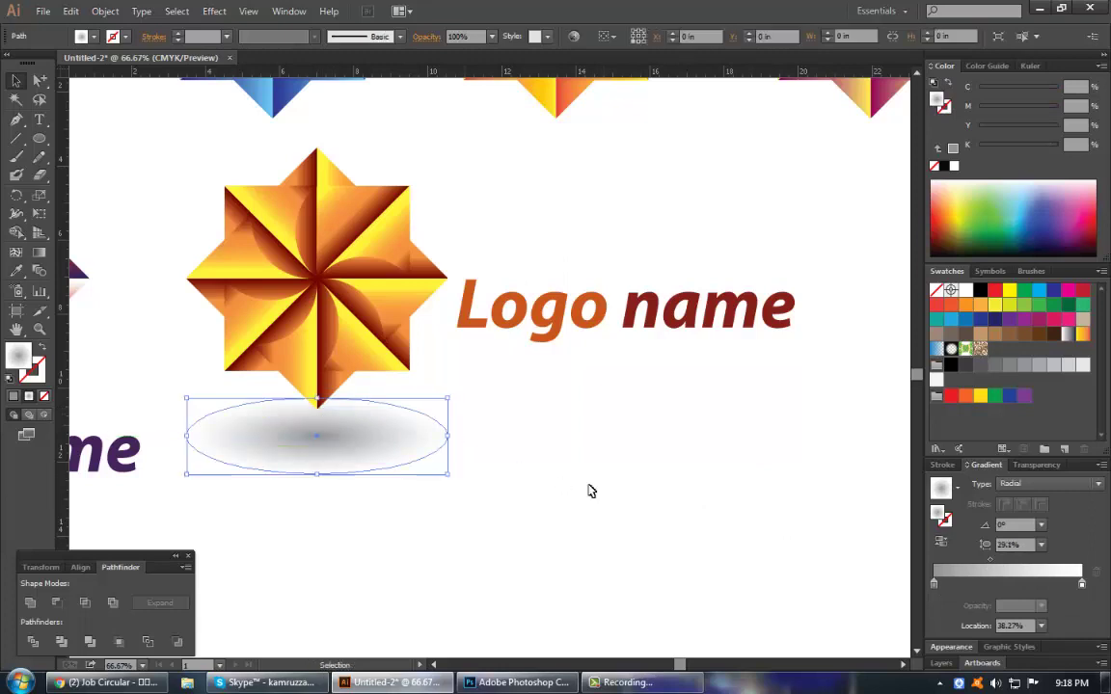
left_click_drag(991, 561, 1020, 561)
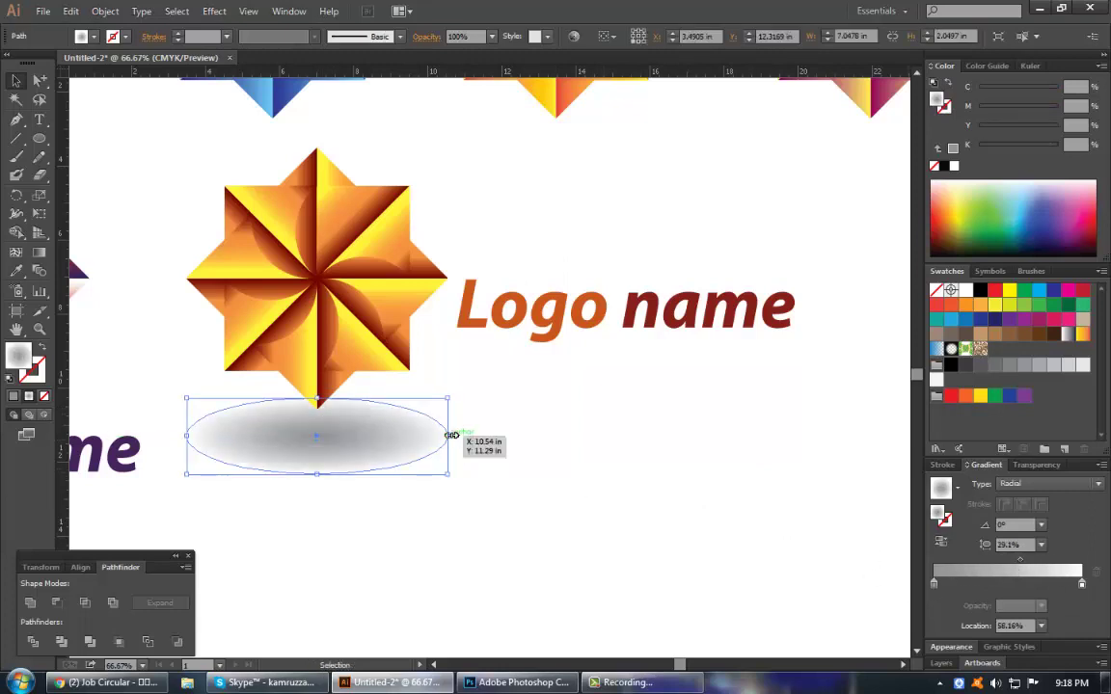
left_click_drag(451, 442, 500, 439)
left_click(593, 482)
Pull the right gradient stop to about 93% and set the midpoint to 44.43%.
left_click(381, 449)
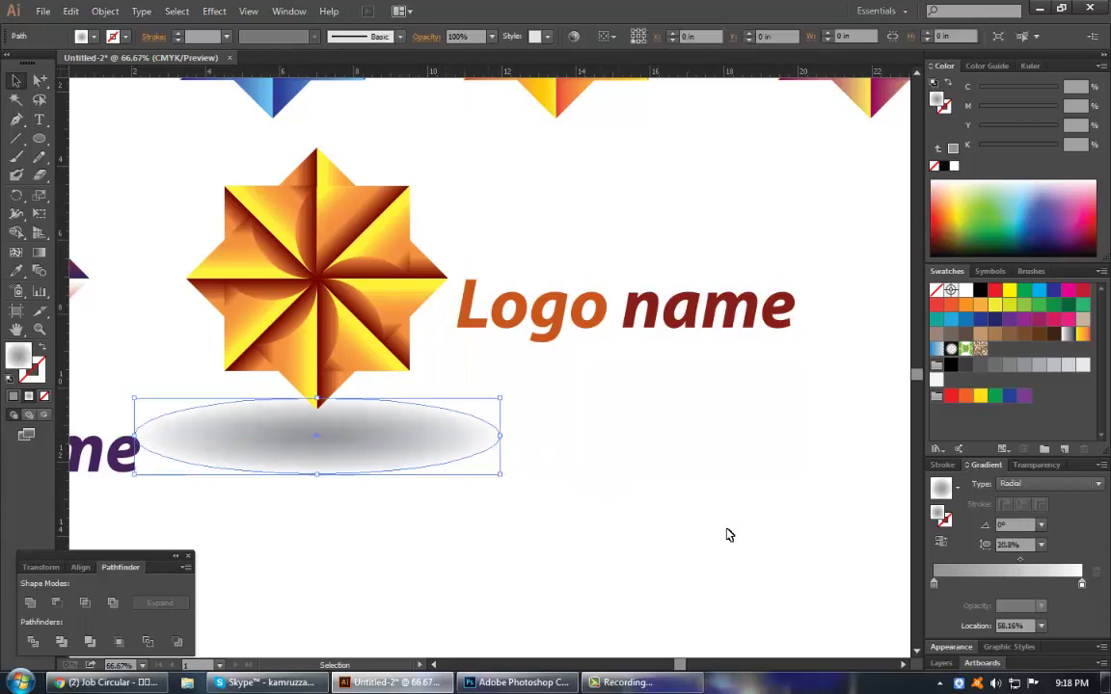
left_click_drag(1082, 584, 1071, 585)
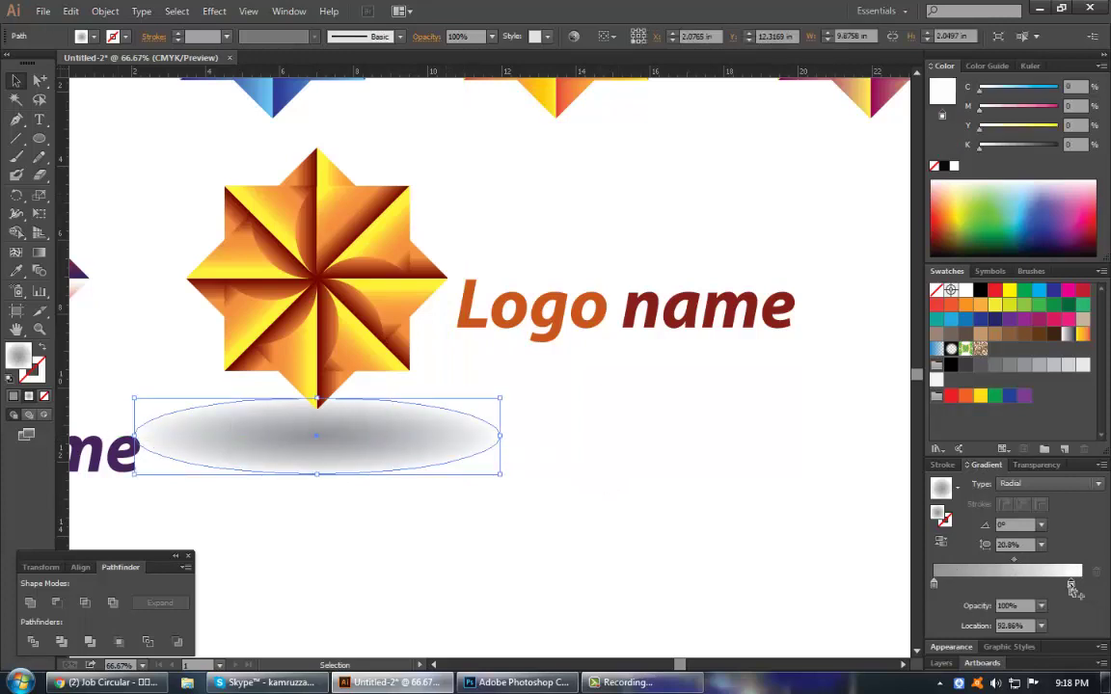
left_click(1013, 565)
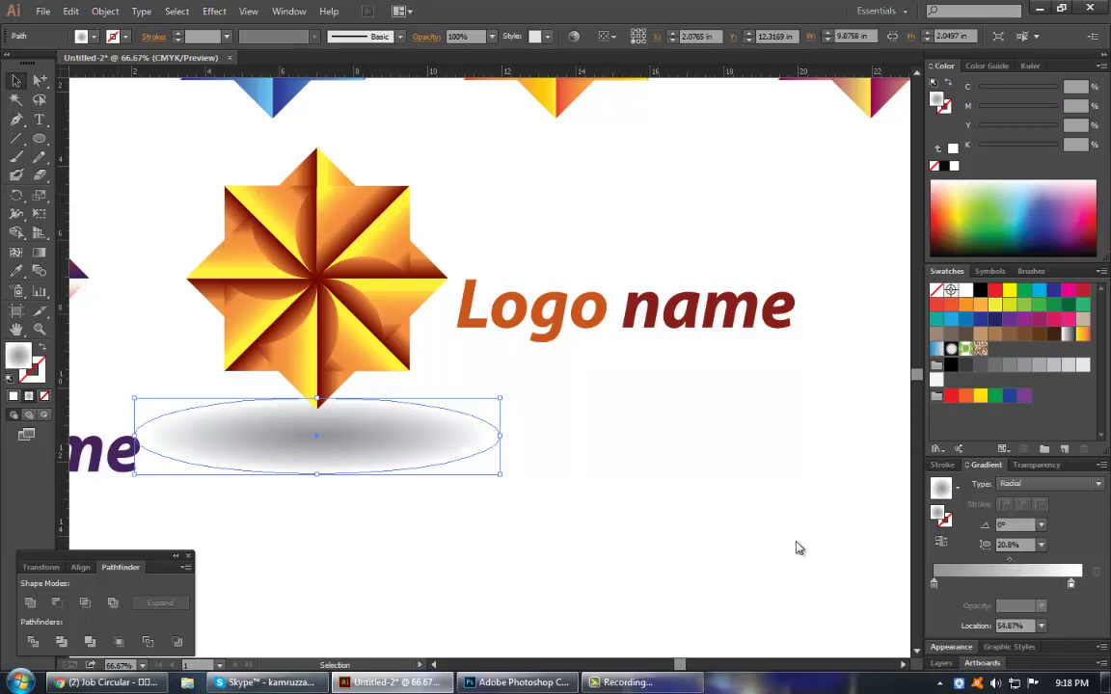
left_click(691, 529)
left_click(409, 421)
left_click_drag(1009, 565, 998, 567)
left_click(696, 521)
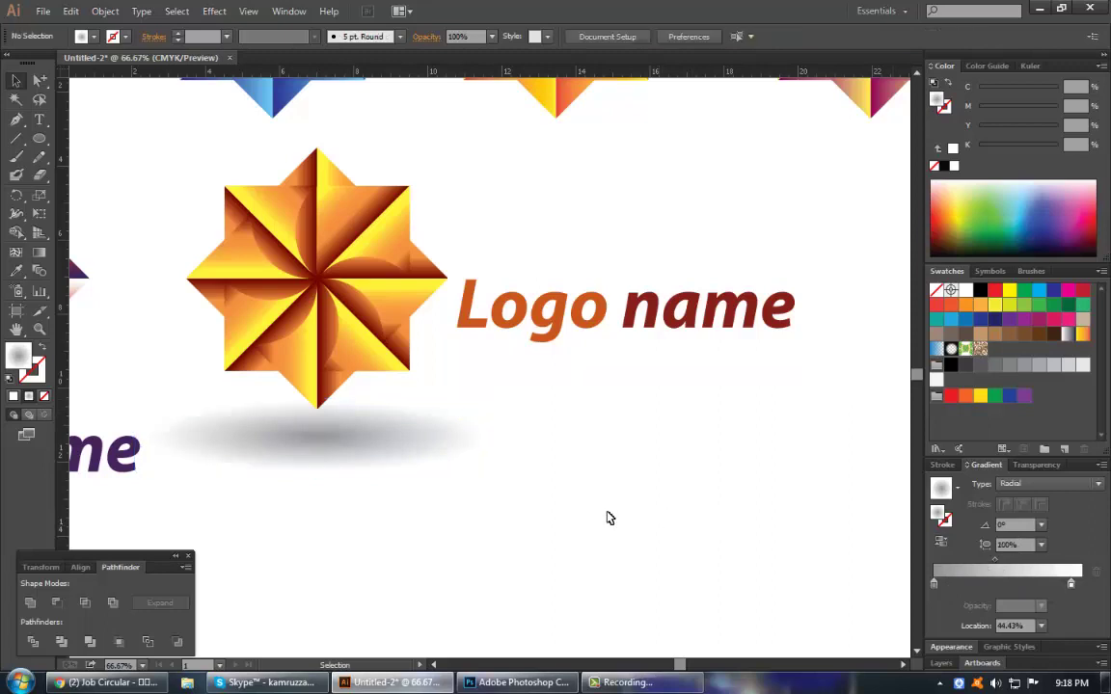
left_click(355, 460)
Delete the small red-purple gradient test rectangle.
left_click(569, 489)
key("ctrl+minus")
key("ctrl+minus")
mouse_move(622, 446)
left_mouse_down()
mouse_move(566, 503)
mouse_move(487, 479)
left_mouse_up()
left_click_drag(700, 485, 702, 500)
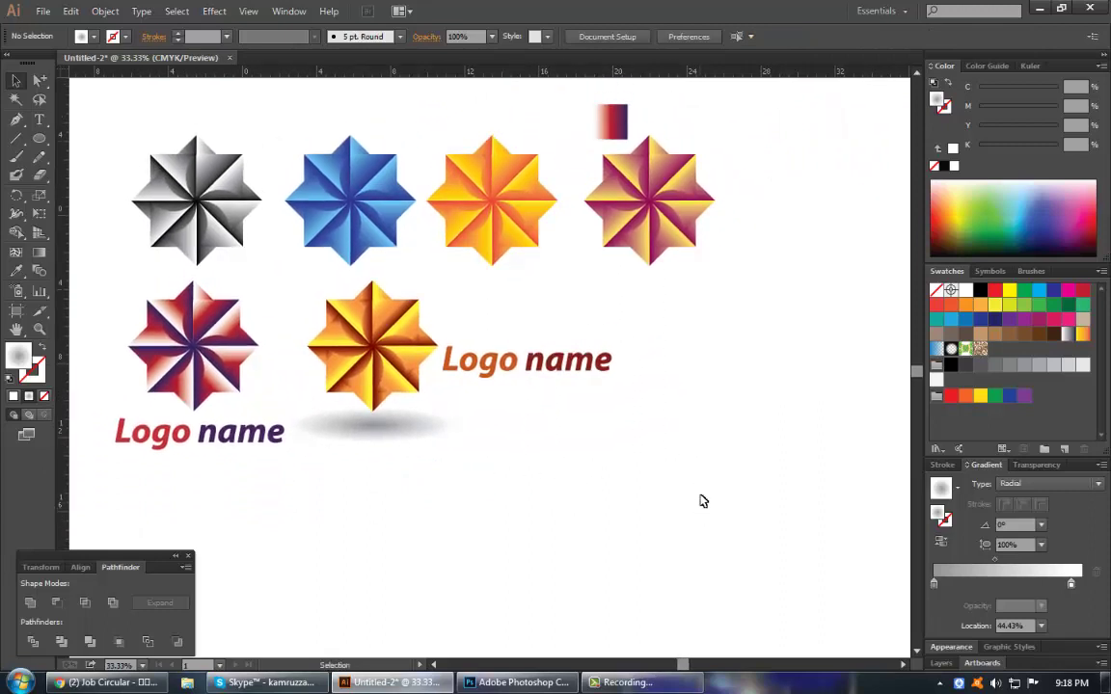
left_click(617, 122)
key("Delete")
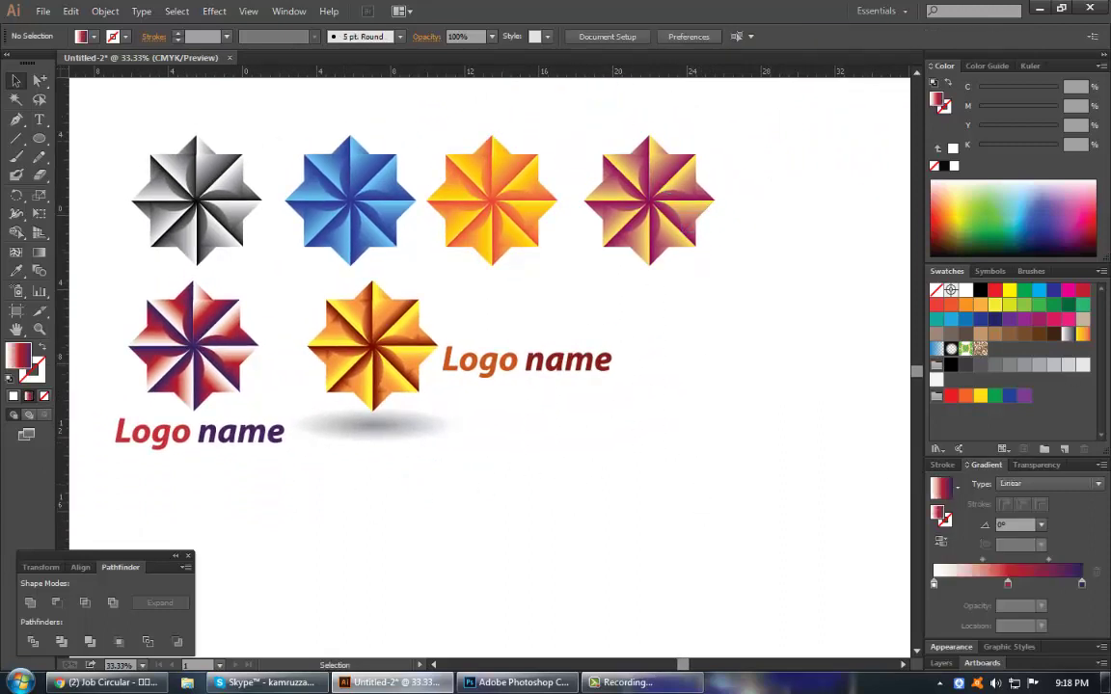
Alt-drag the gold star, shadow and wordmark to duplicate them lower on the page.
key("shift+Tab")
scroll(696, 387, "down", 1)
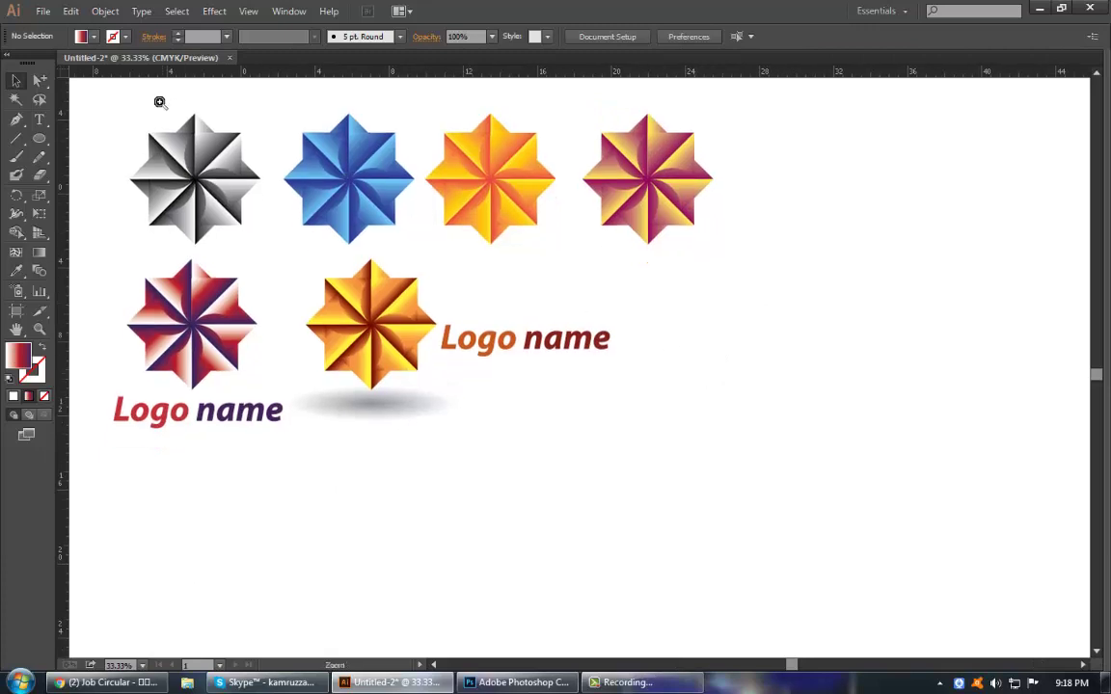
left_click_drag(105, 105, 797, 474)
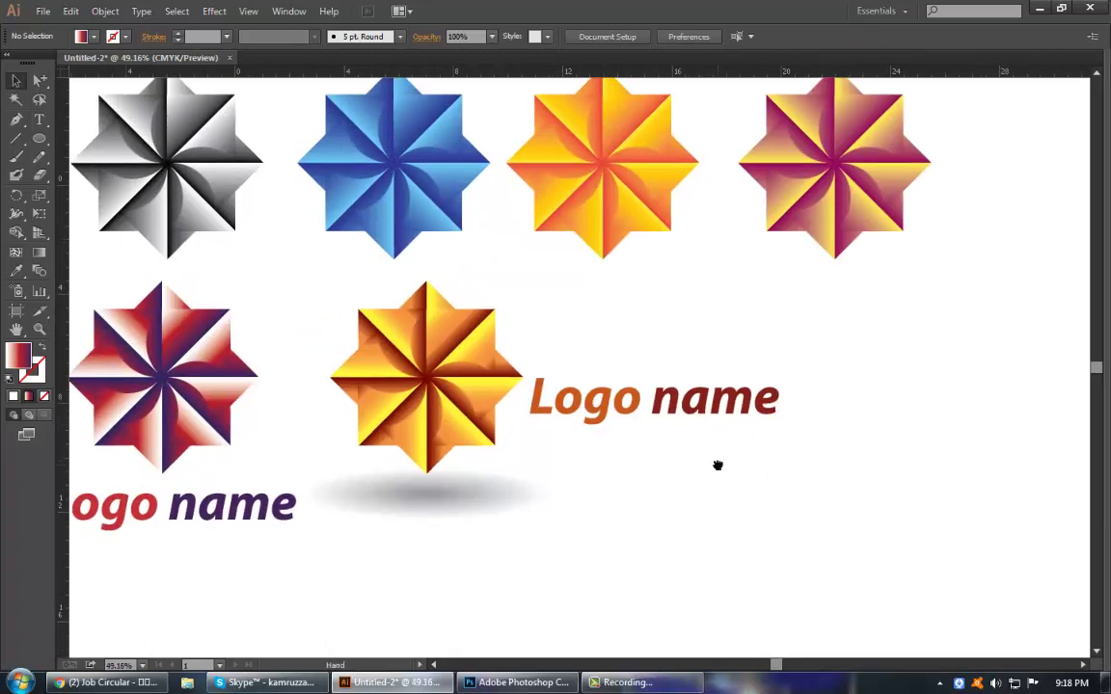
left_click_drag(777, 576, 769, 513)
left_click(543, 433, "alt")
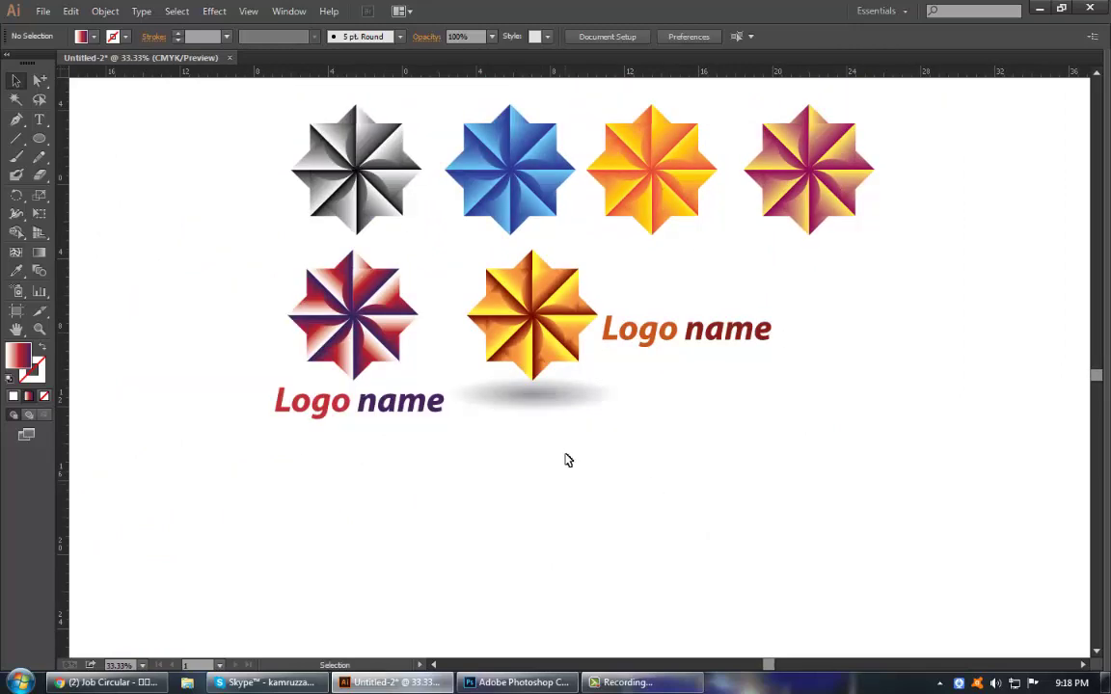
left_click_drag(838, 455, 415, 232)
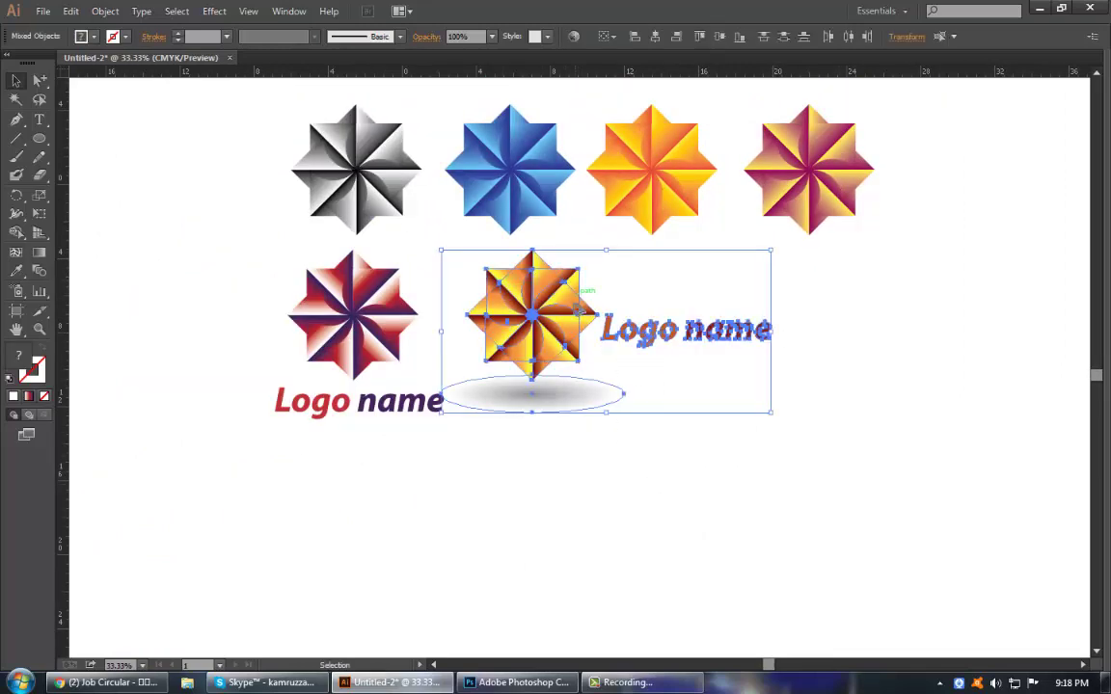
left_click_drag(579, 309, 579, 504)
left_click(707, 500)
Set the lower star's right gradient stop to a darker cyan blue.
mouse_move(529, 380)
left_mouse_down()
mouse_move(519, 287)
mouse_move(460, 381)
left_mouse_up()
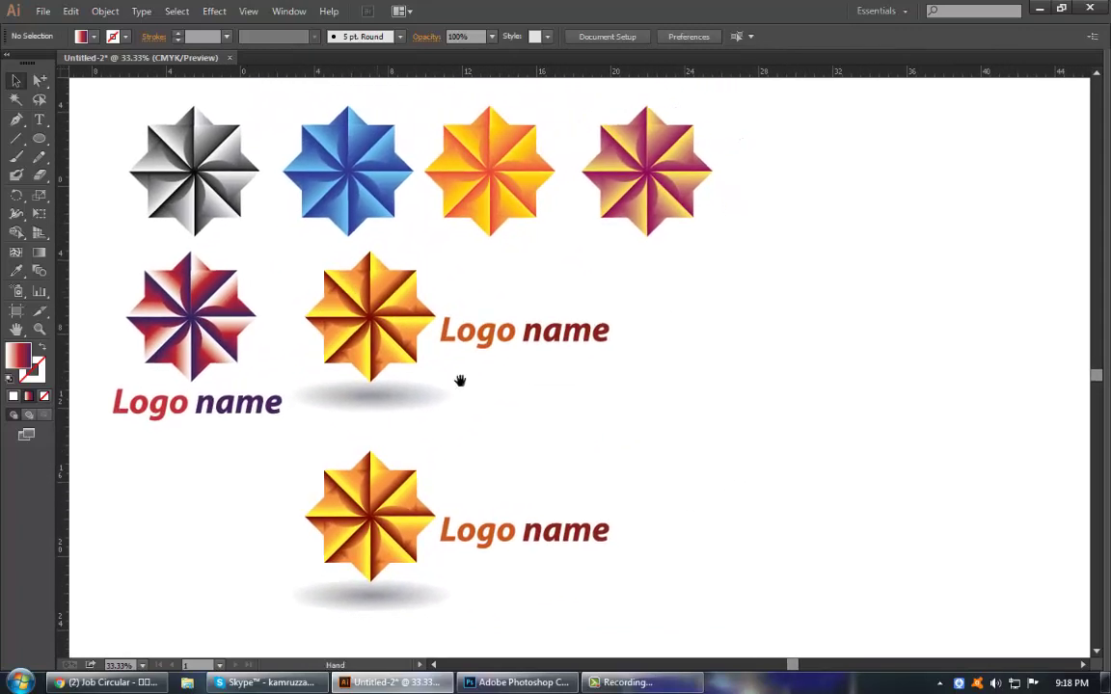
key("Tab")
left_click(376, 472)
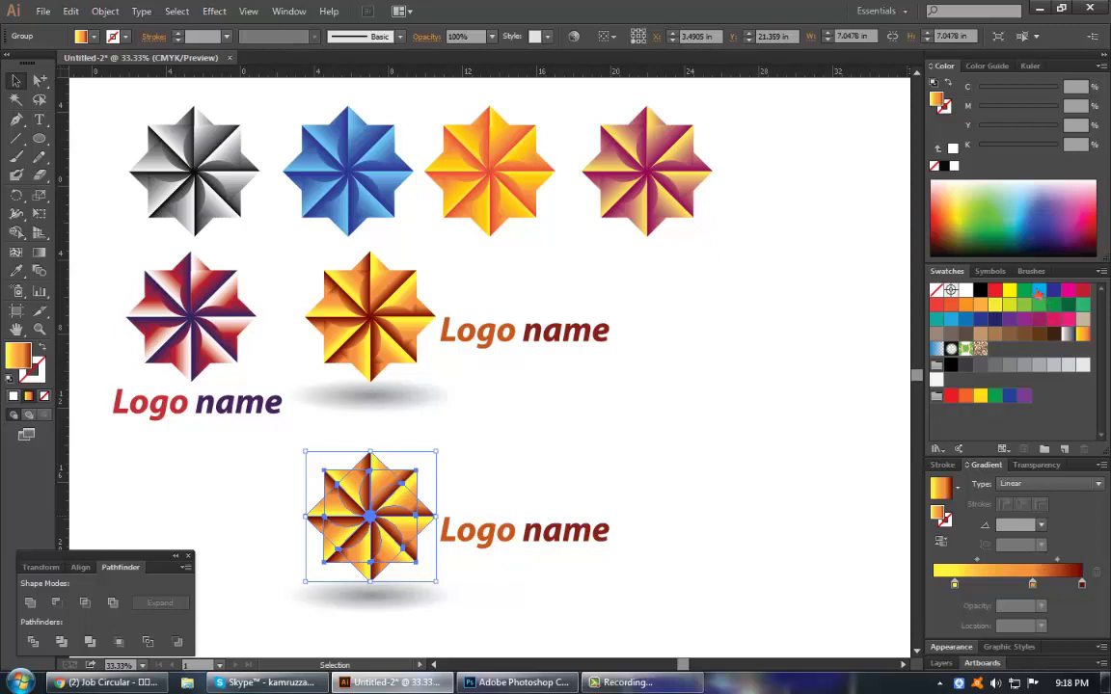
left_click_drag(1038, 291, 1082, 586)
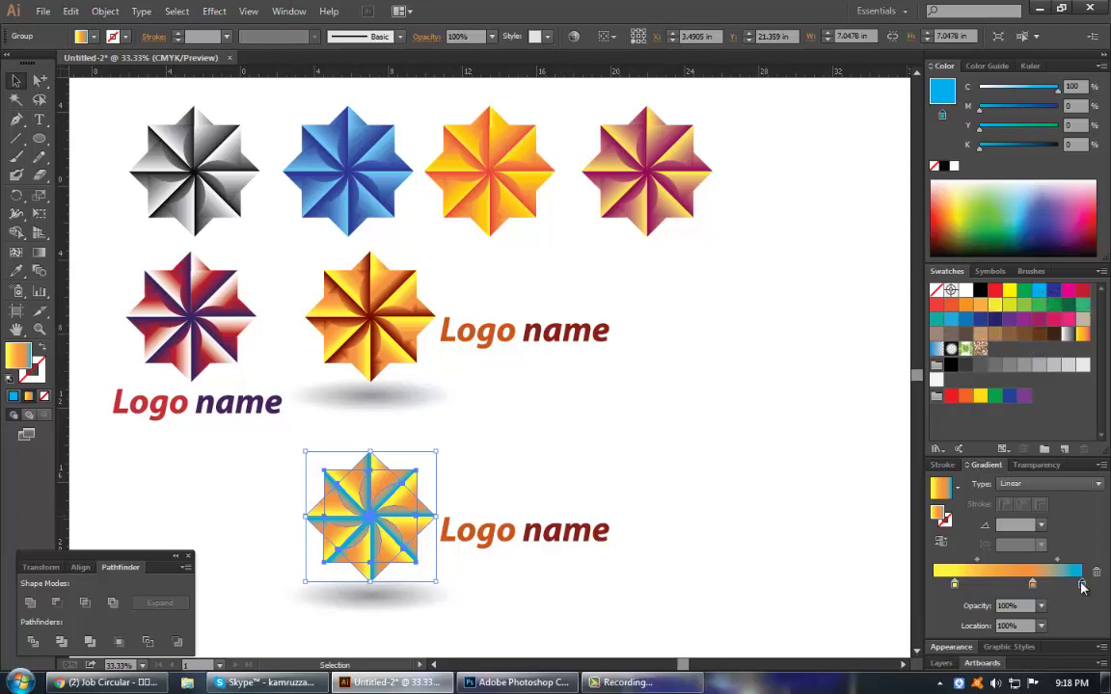
left_click(1034, 107)
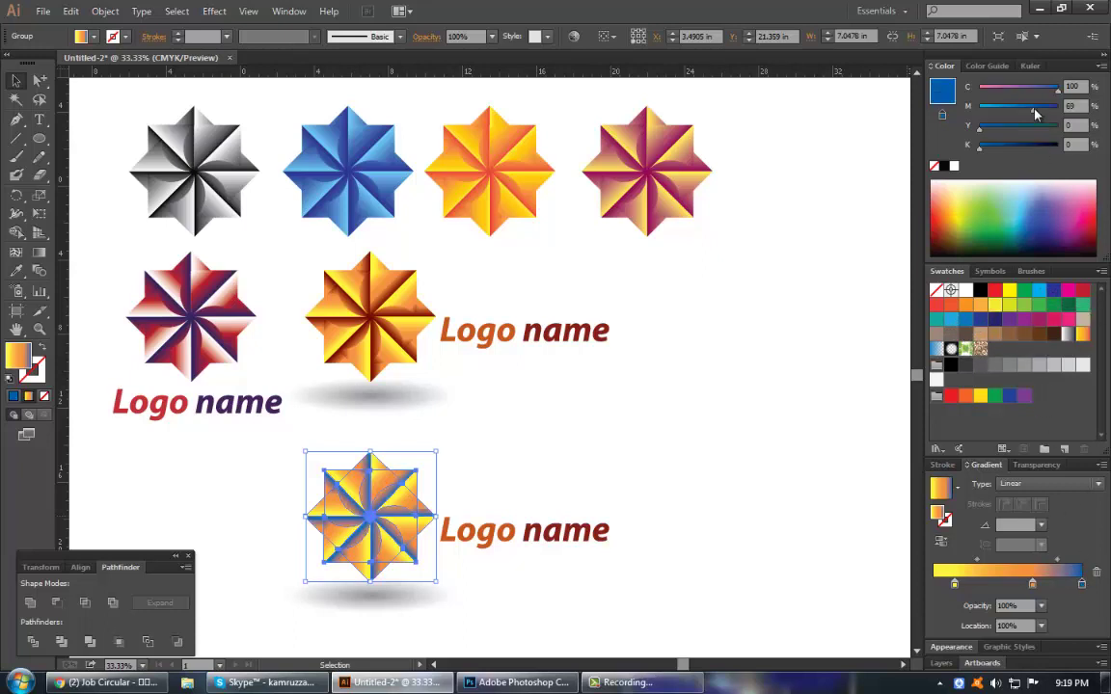
Add a cyan middle stop at about 67% and make the left stop pale cyan (C 19).
left_click(1034, 584)
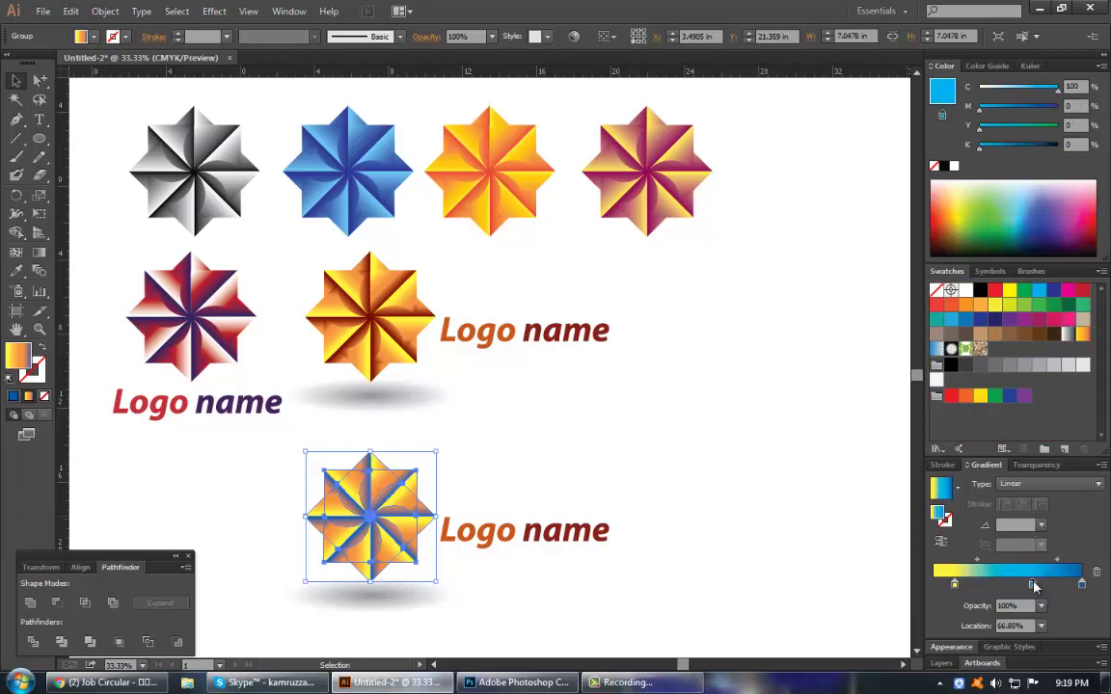
left_click_drag(1039, 291, 1032, 585)
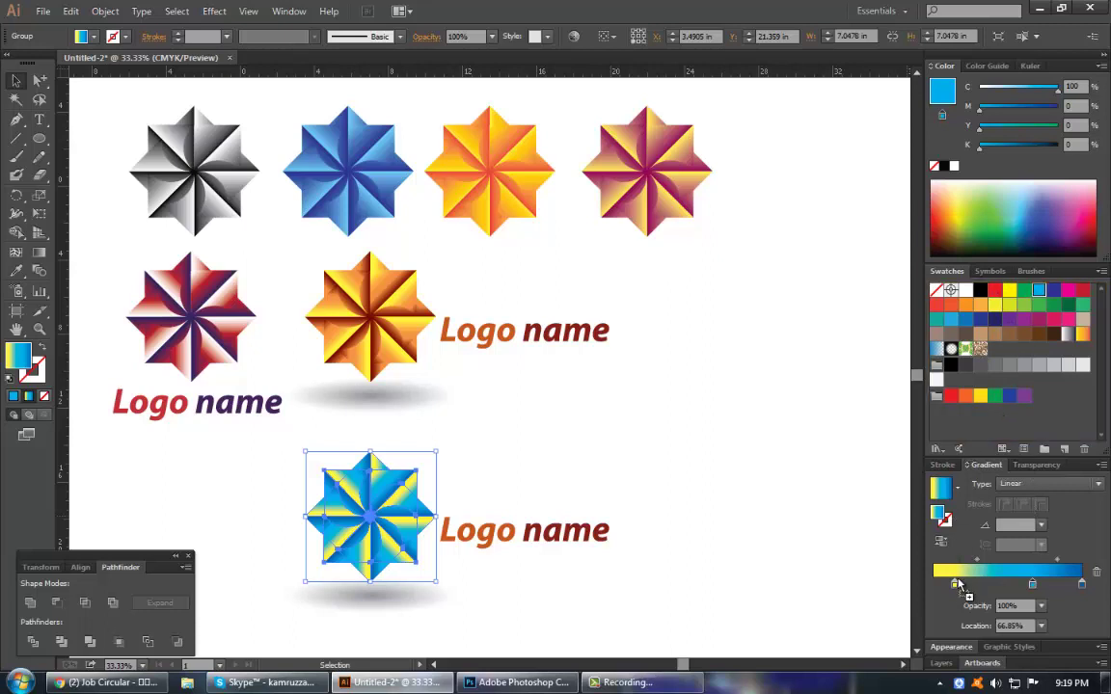
left_click_drag(963, 485, 954, 585)
left_click_drag(1013, 87, 1006, 88)
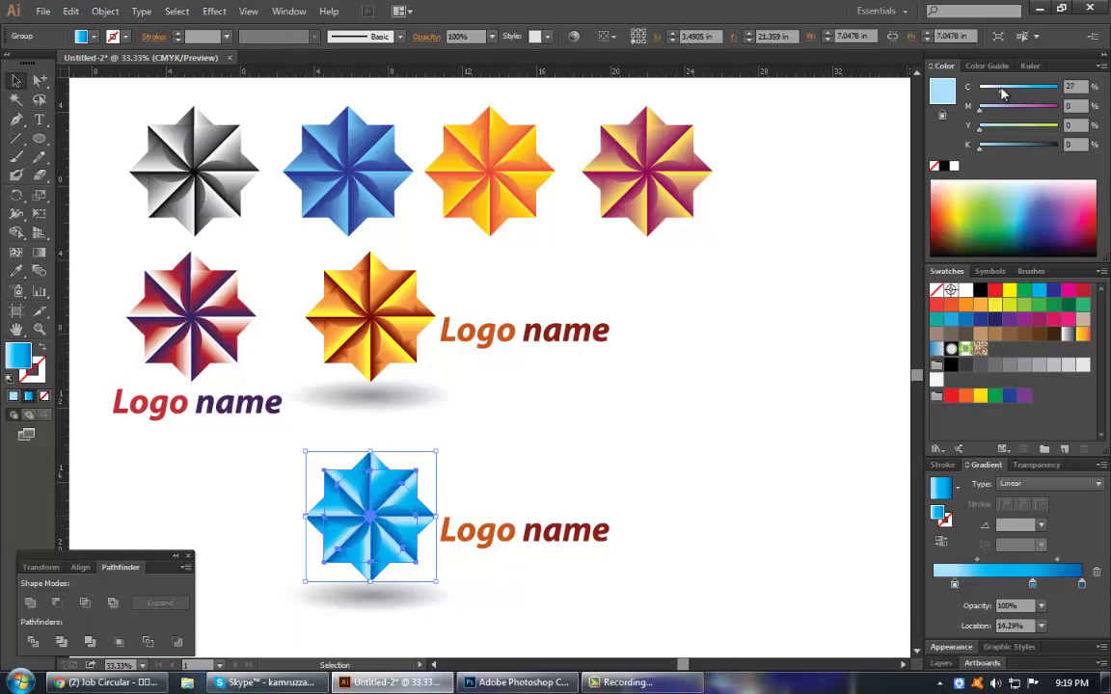
left_click_drag(1001, 89, 988, 86)
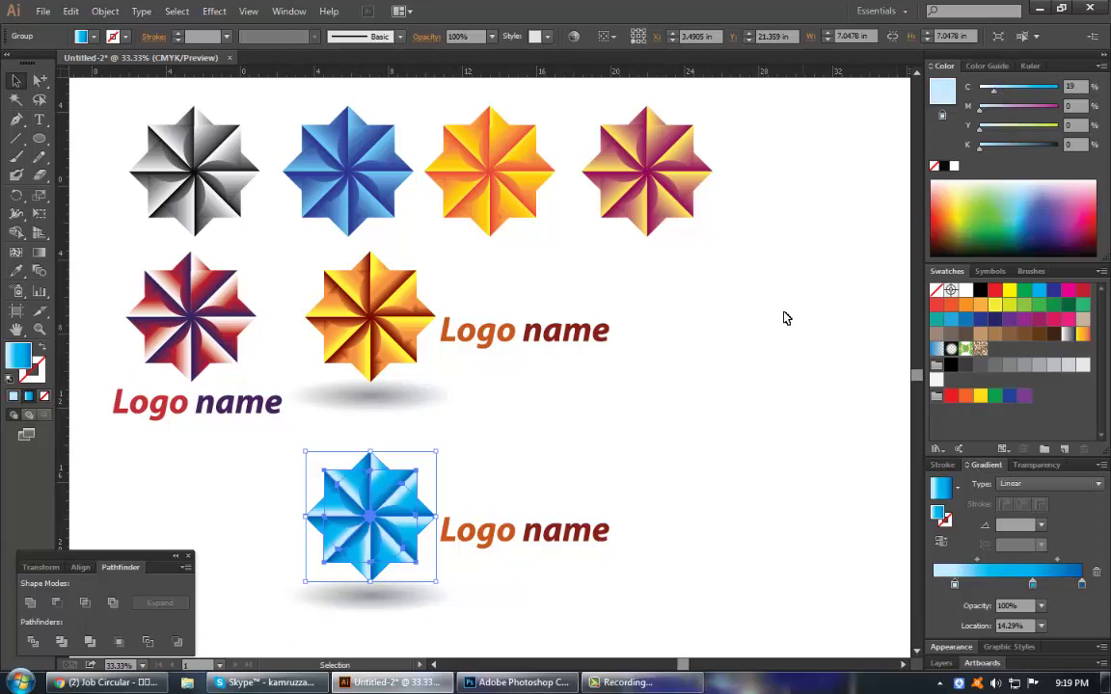
Move the blue logo group left under the red-purple logo and marquee-select it with its wordmark.
scroll(648, 417, "down", 3)
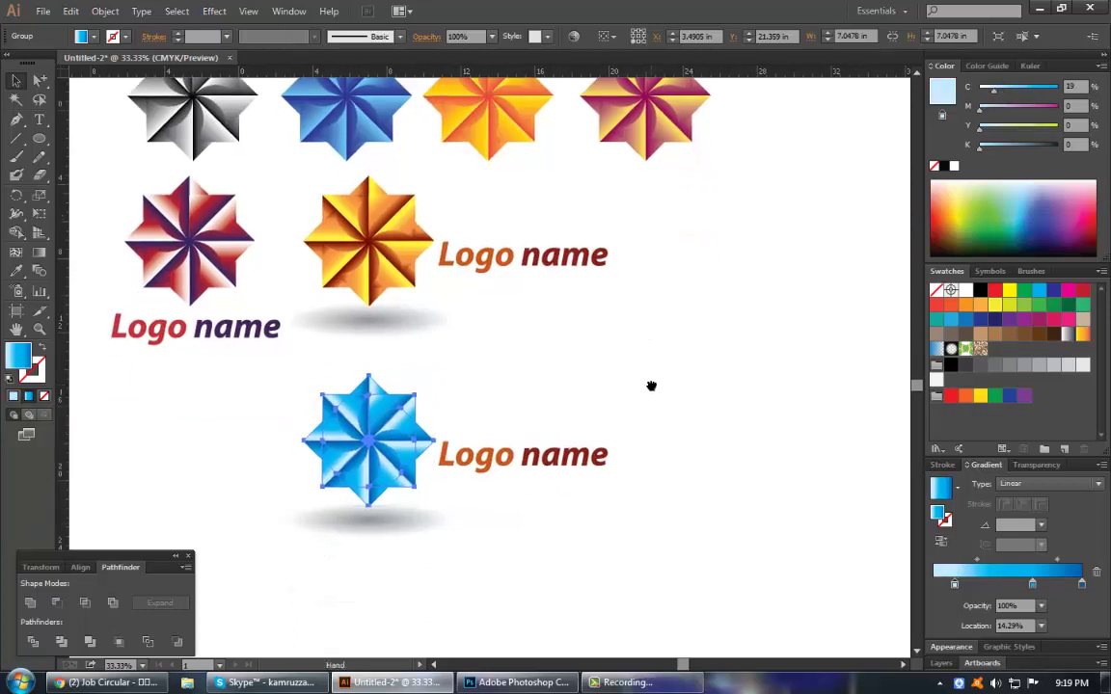
left_click_drag(646, 541, 279, 406)
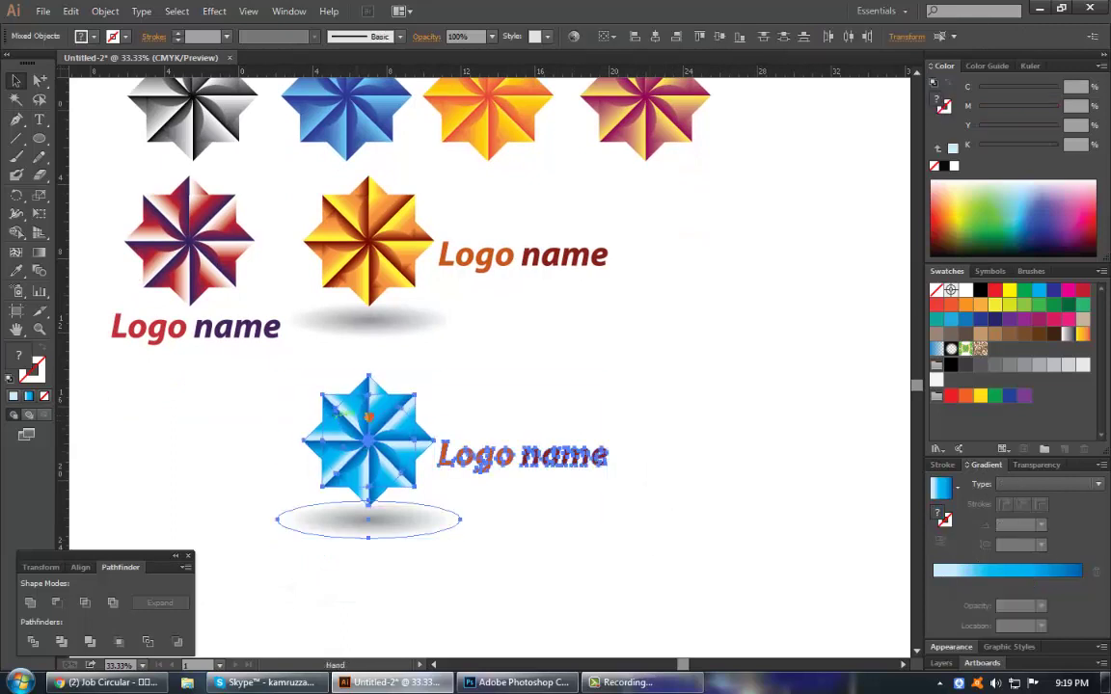
left_click_drag(463, 434, 278, 434)
left_click(567, 439)
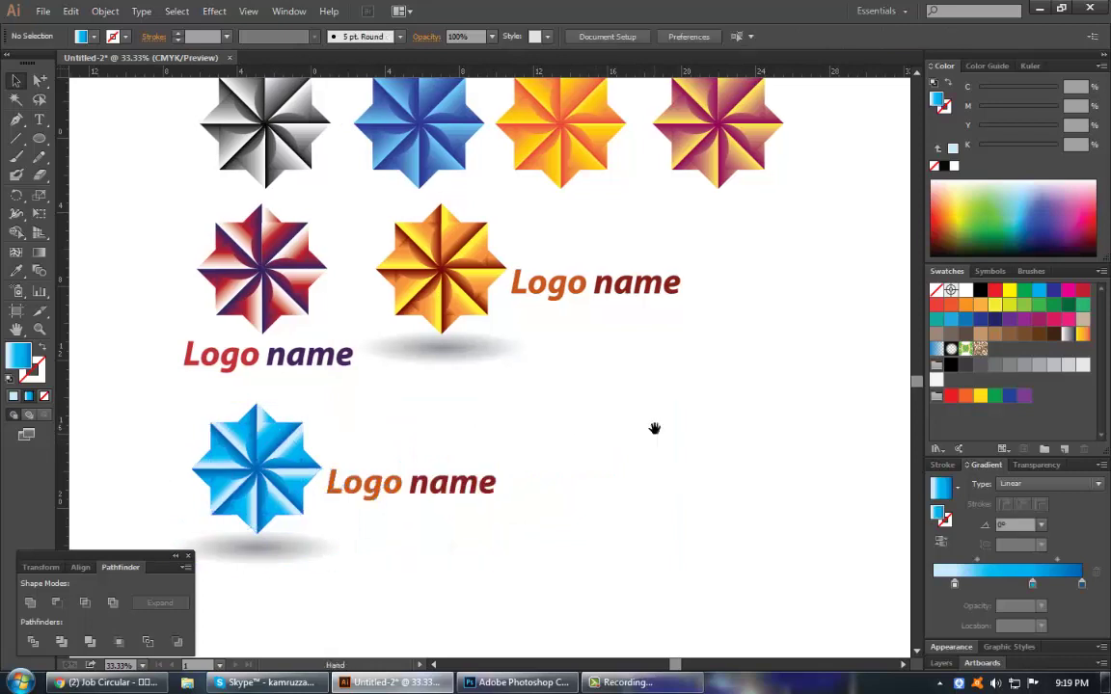
left_click_drag(648, 445, 655, 478)
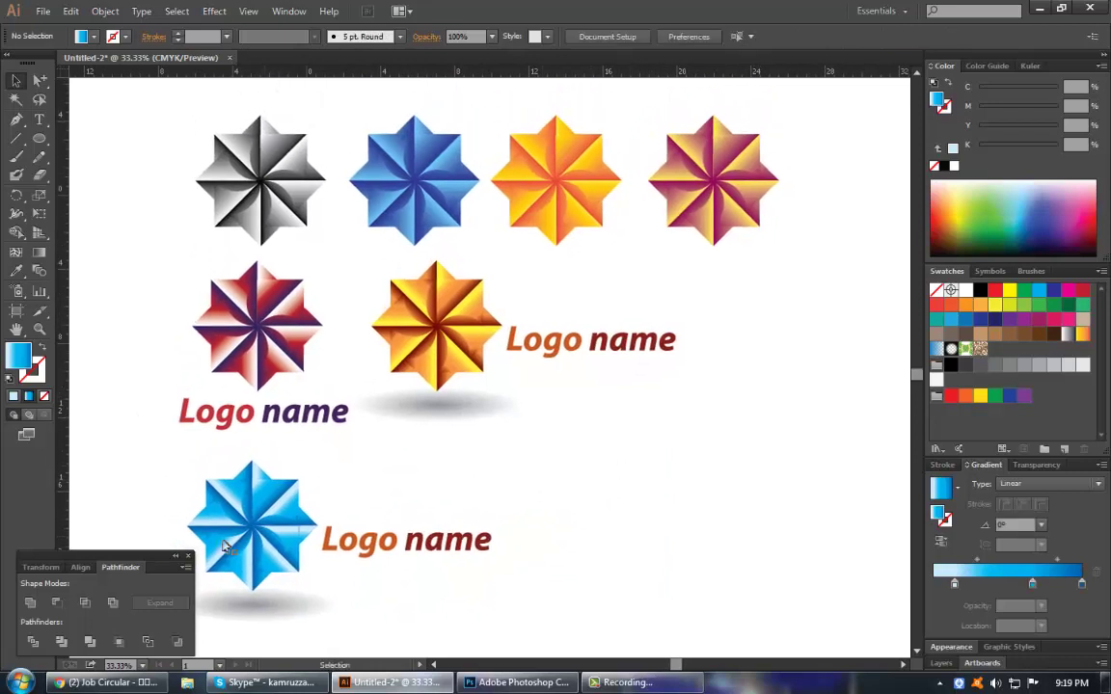
key("ctrl+shift+F9")
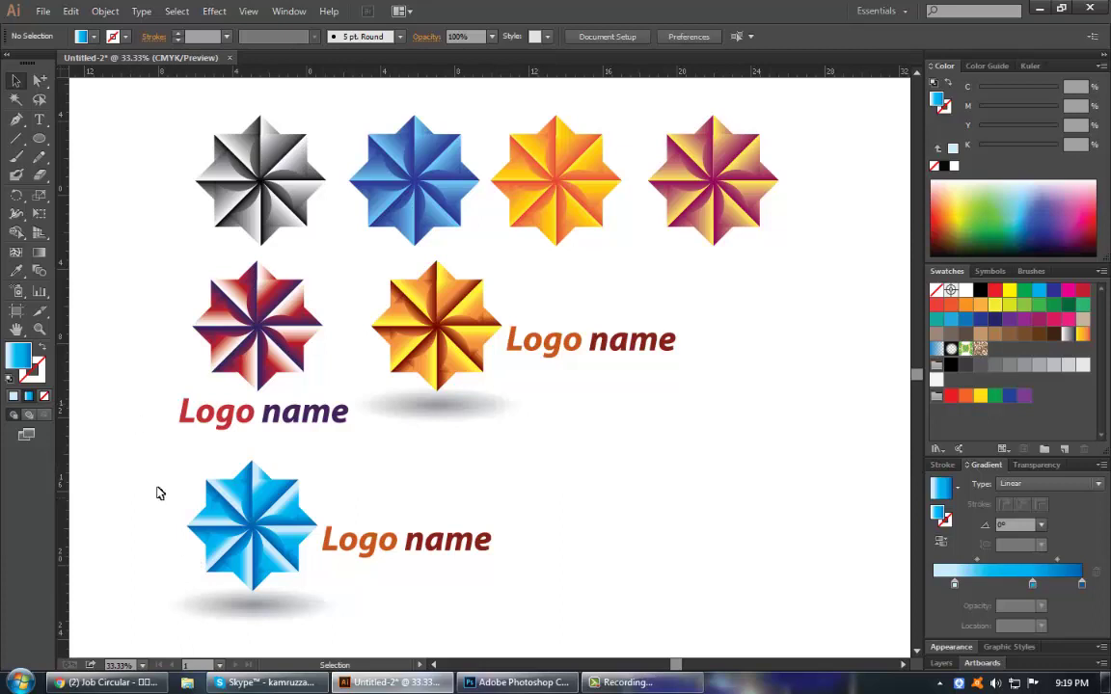
left_click_drag(155, 479, 220, 519)
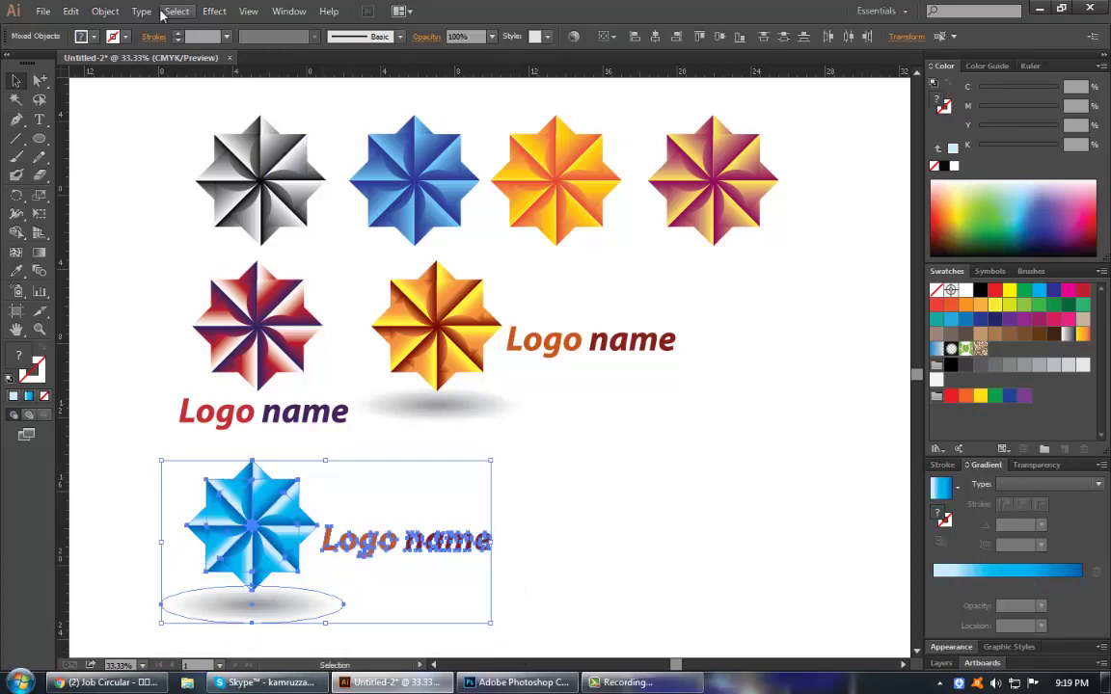
Switch the document colour mode to RGB Color.
left_click(44, 12)
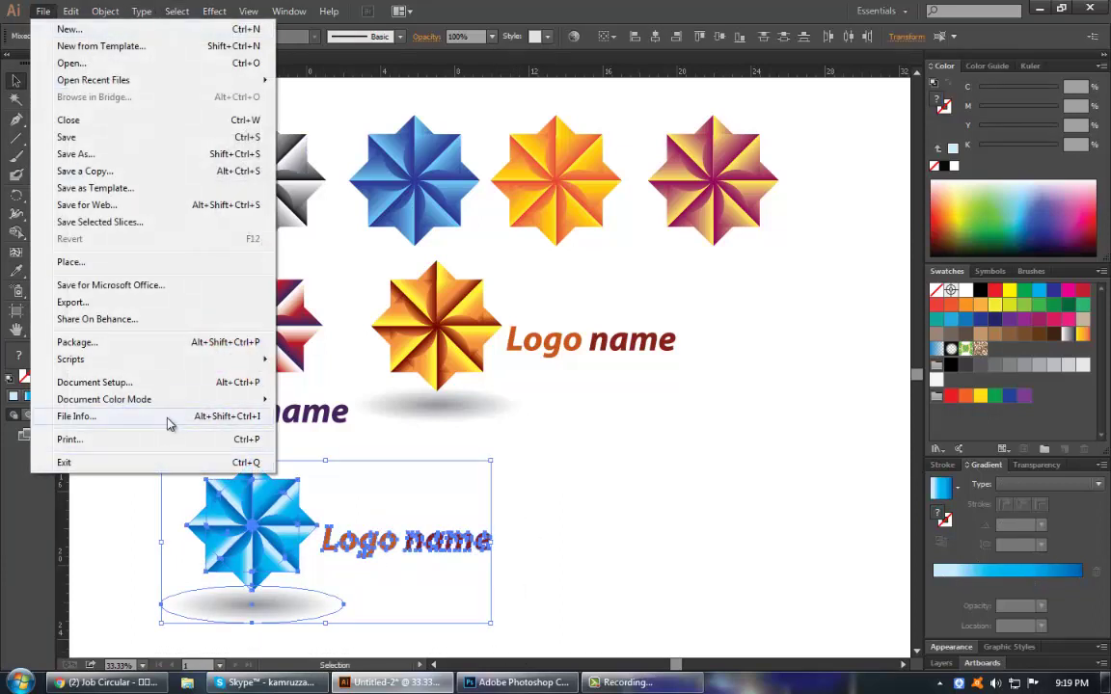
mouse_move(104, 399)
left_click(319, 415)
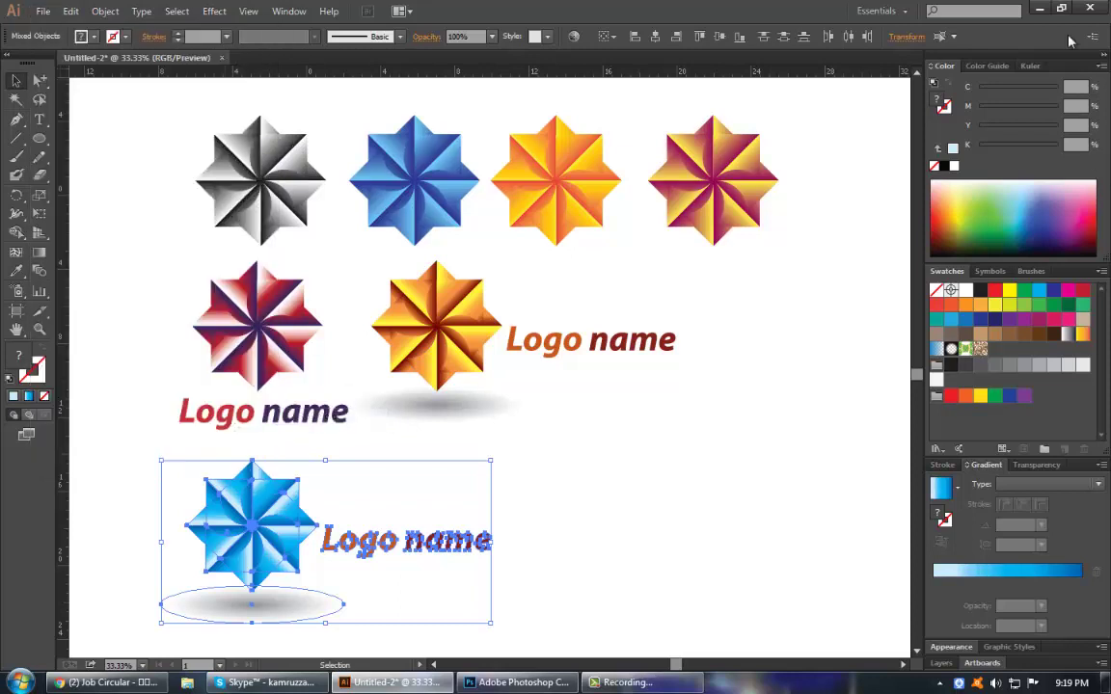
left_click(1099, 66)
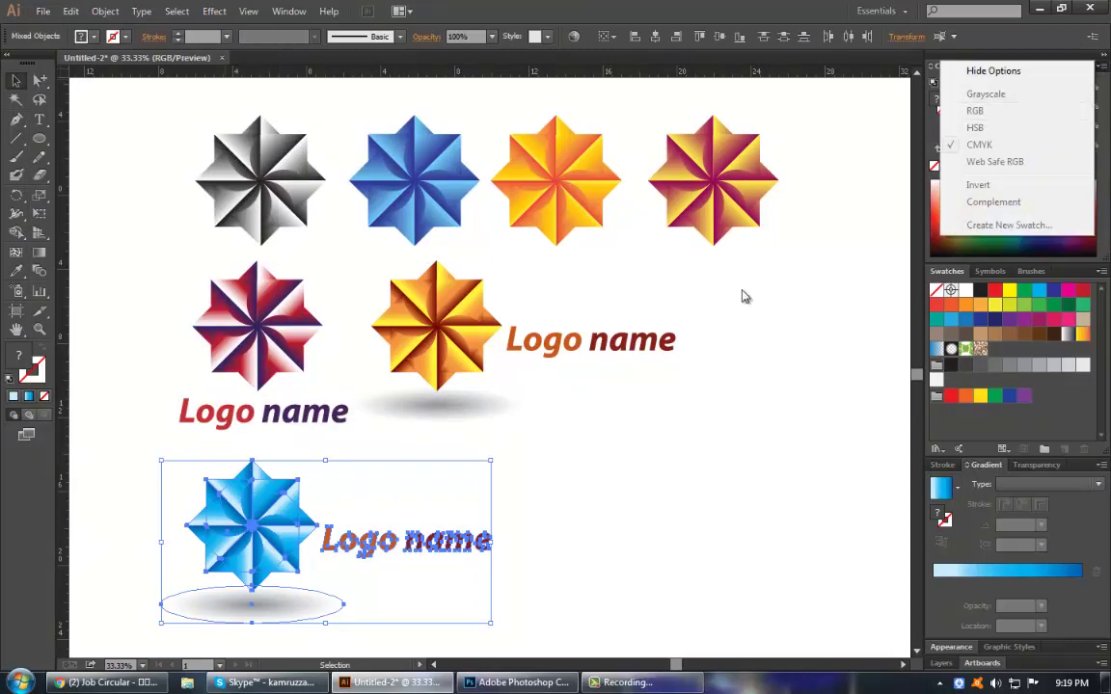
left_click(680, 465)
left_click(680, 465)
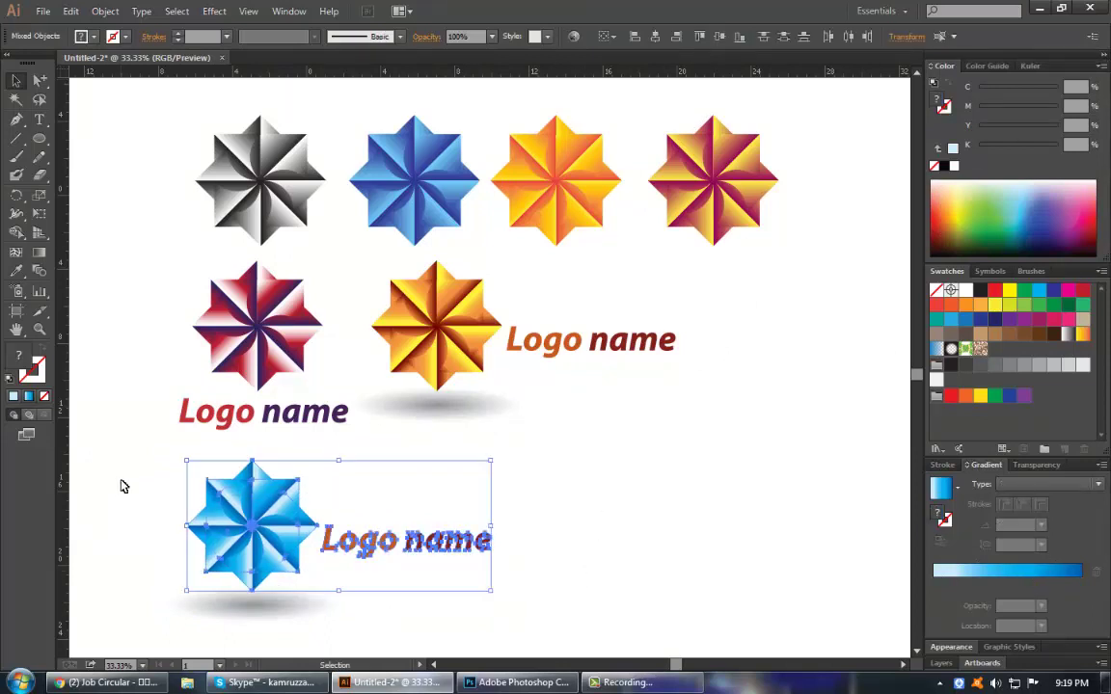
Check the blue star's colour settings, then draw a gradient square right of the blue logo.
left_click_drag(136, 485, 590, 630)
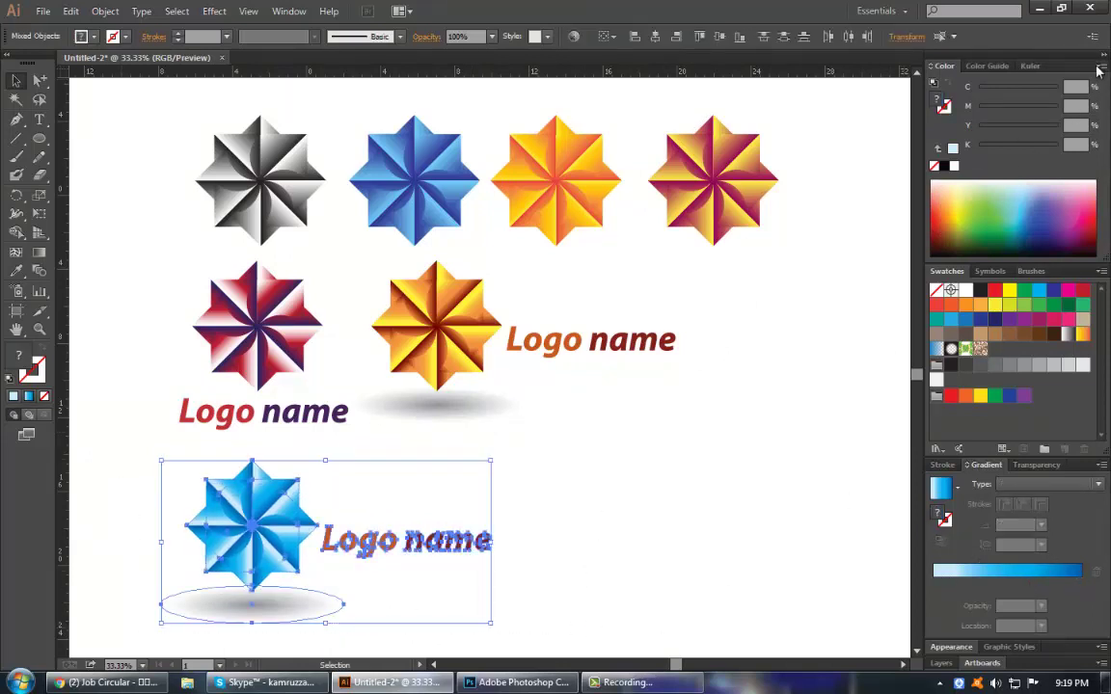
left_click(1099, 67)
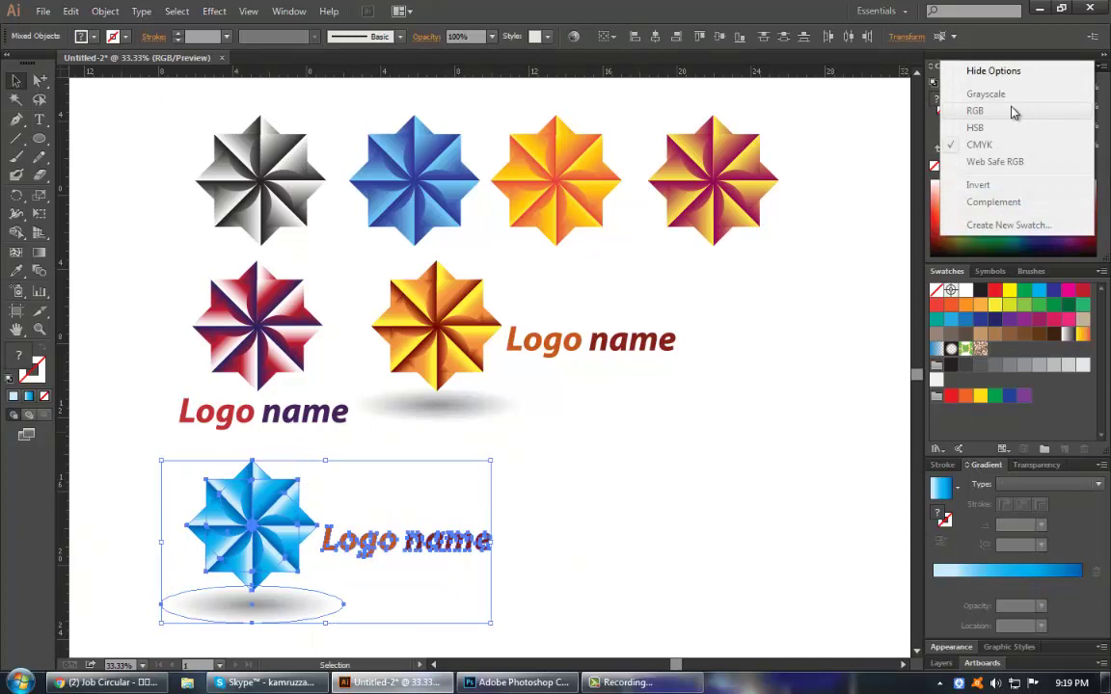
left_click(485, 498)
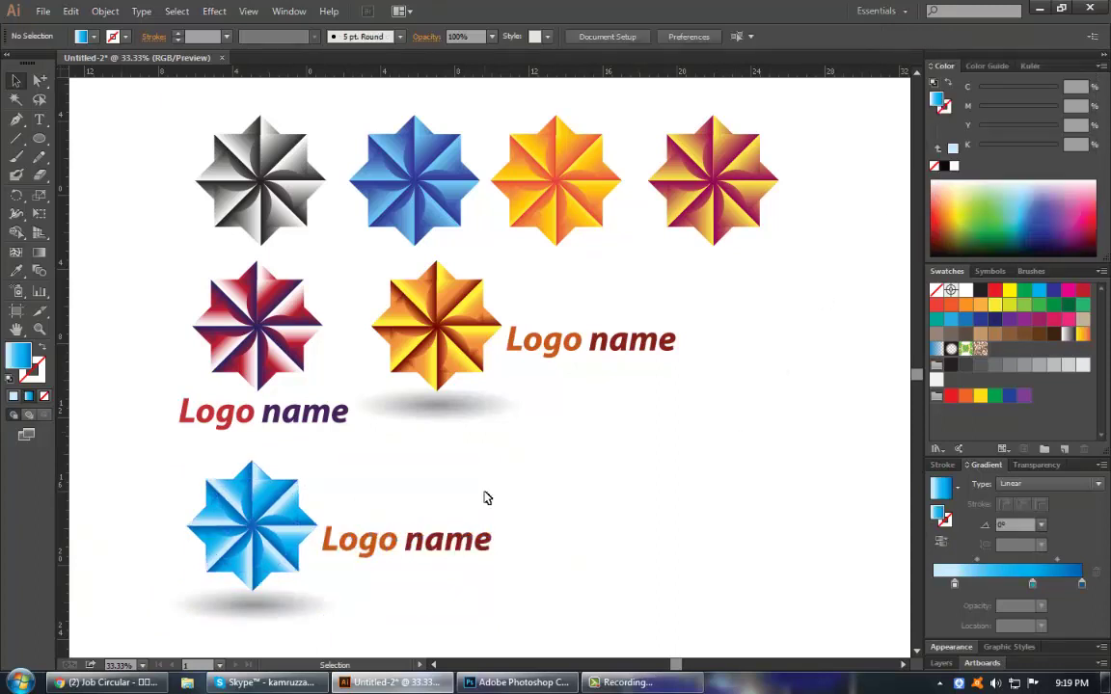
left_click_drag(164, 453, 260, 506)
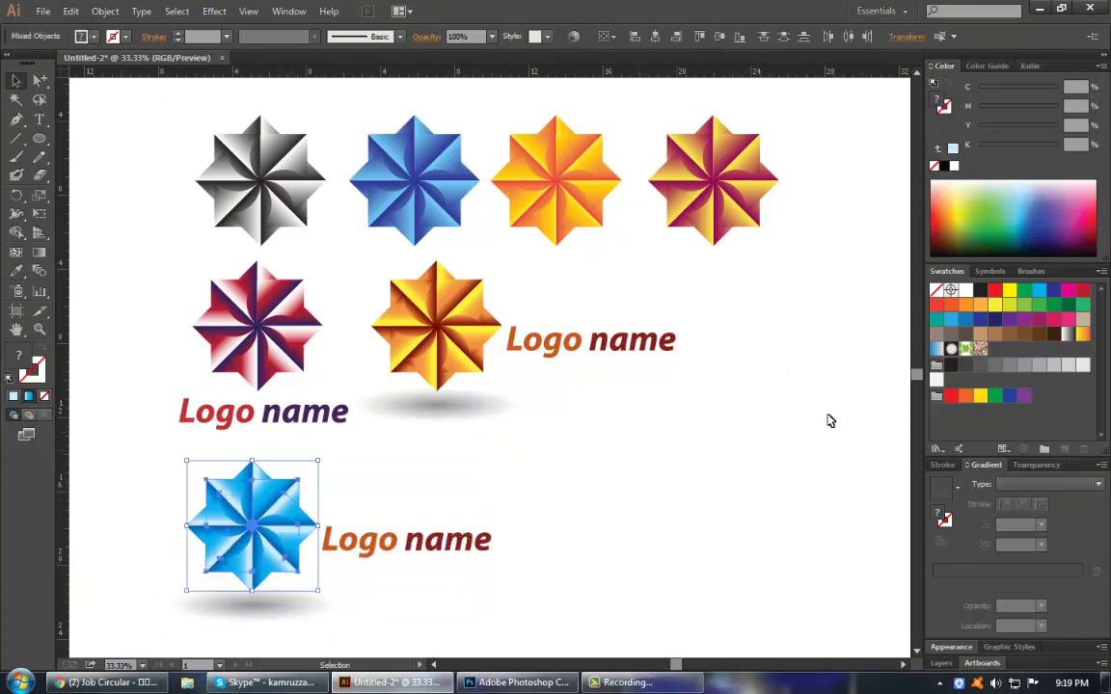
left_click(1102, 67)
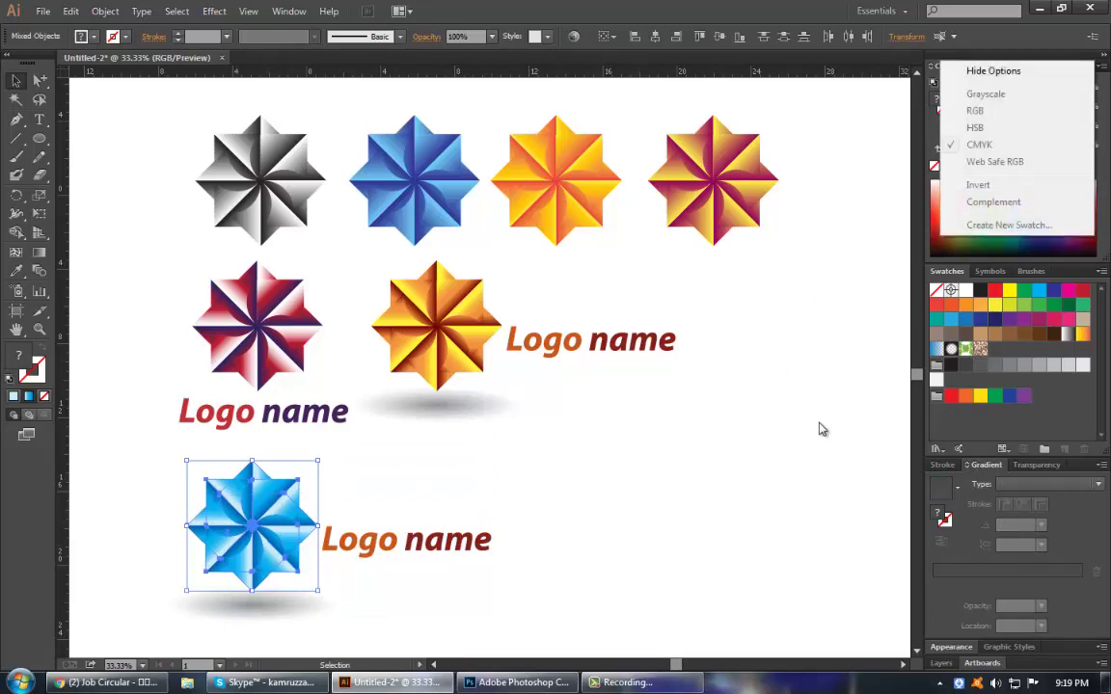
left_click(756, 514)
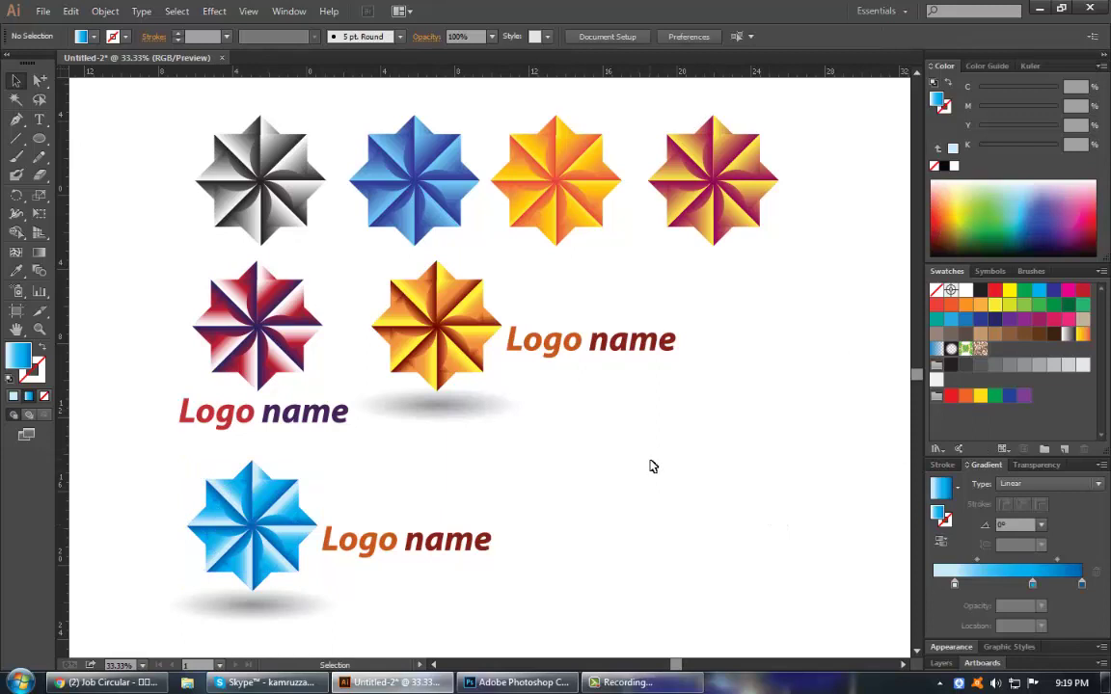
key("m")
left_click_drag(606, 455, 702, 551)
Show the square's colours as RGB in the Color panel, keeping its gradient fill.
key("v")
left_click(1103, 66)
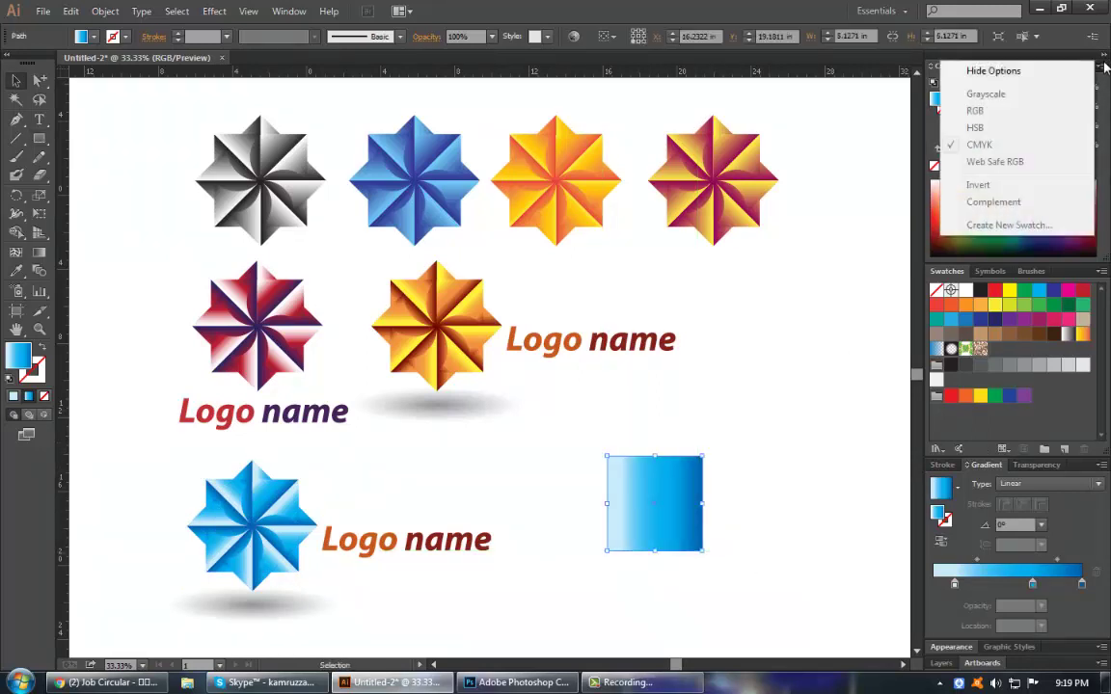
left_click(784, 352)
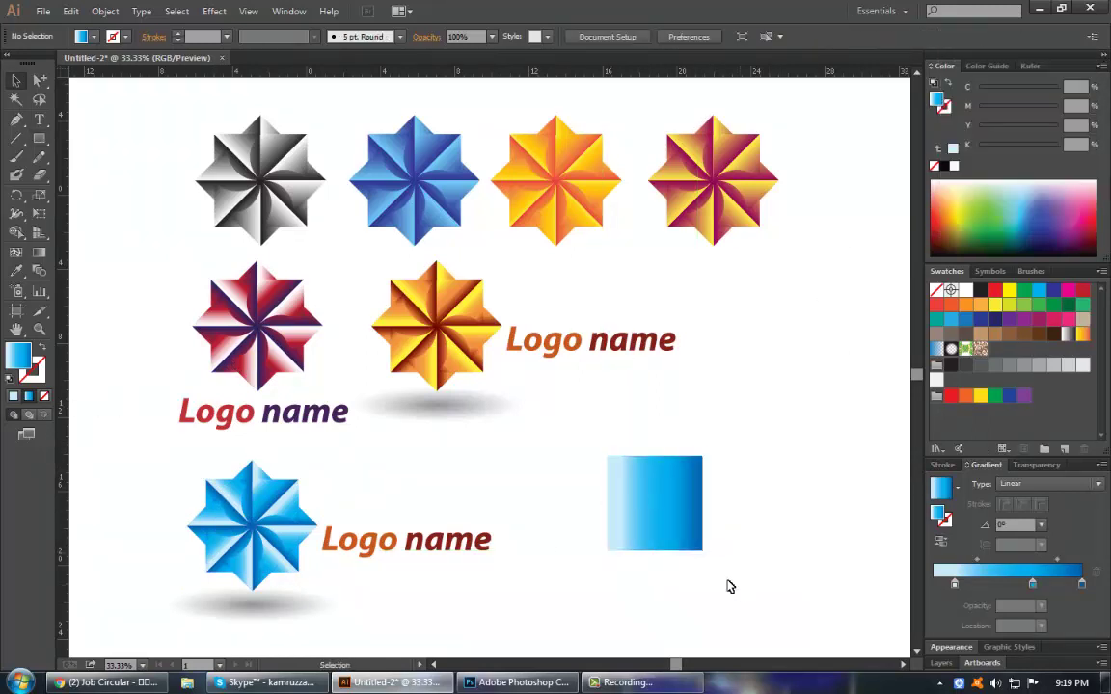
key("comma")
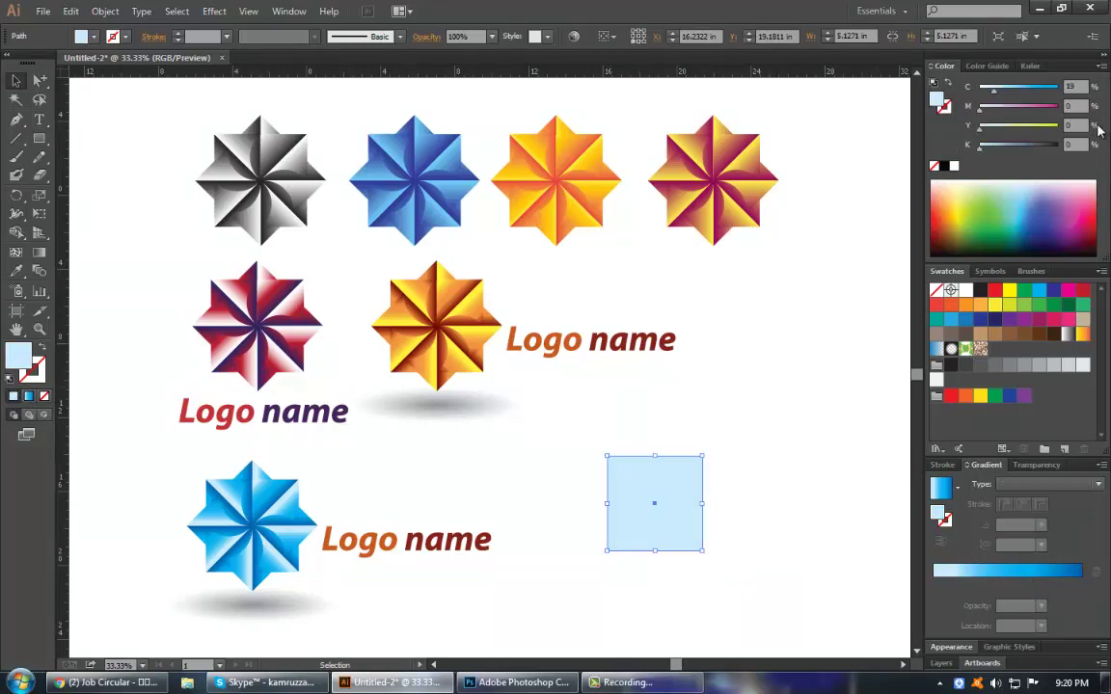
left_click(1103, 67)
left_click(979, 109)
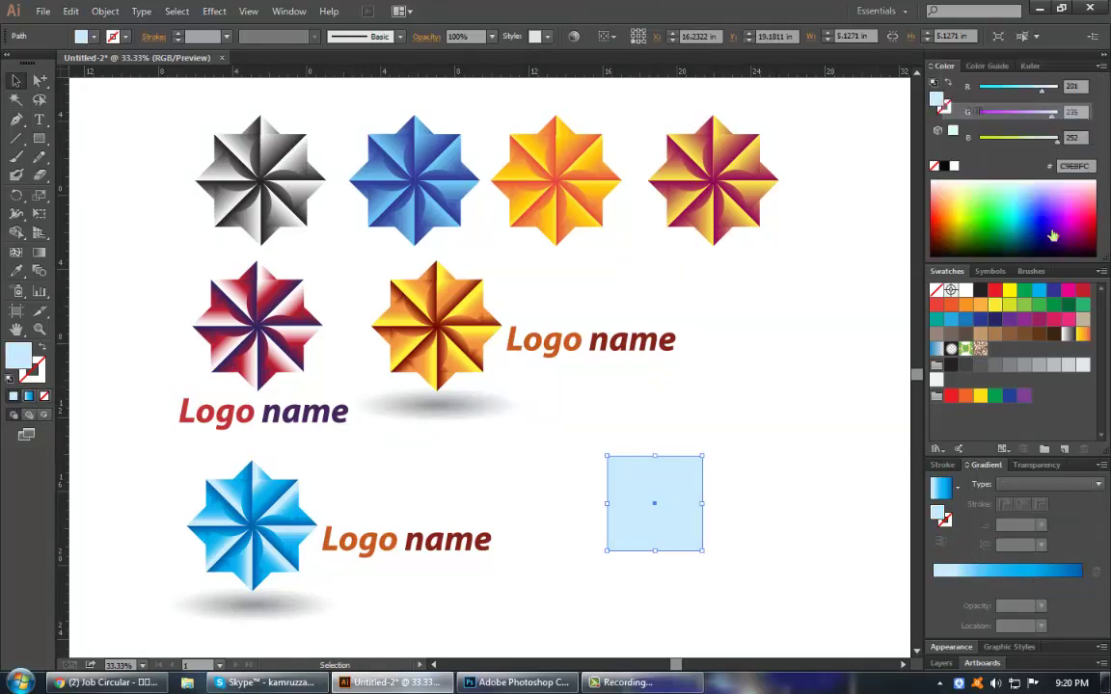
left_click(1012, 575)
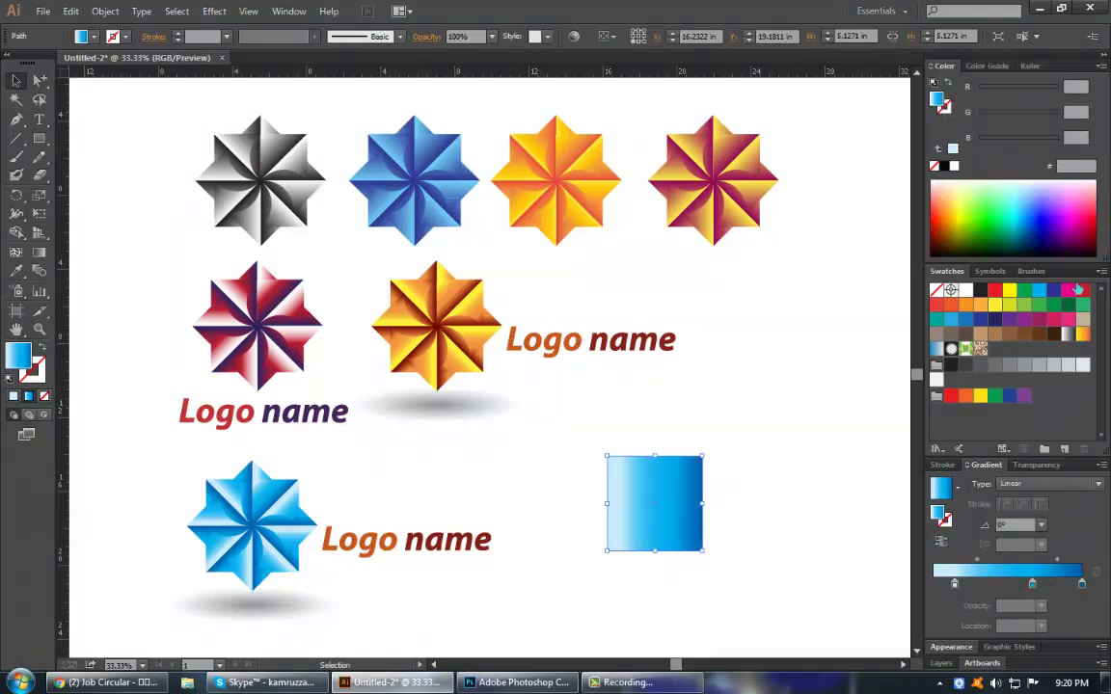
Make the gradient's right stop pure blue (0000FF).
left_click(1082, 583)
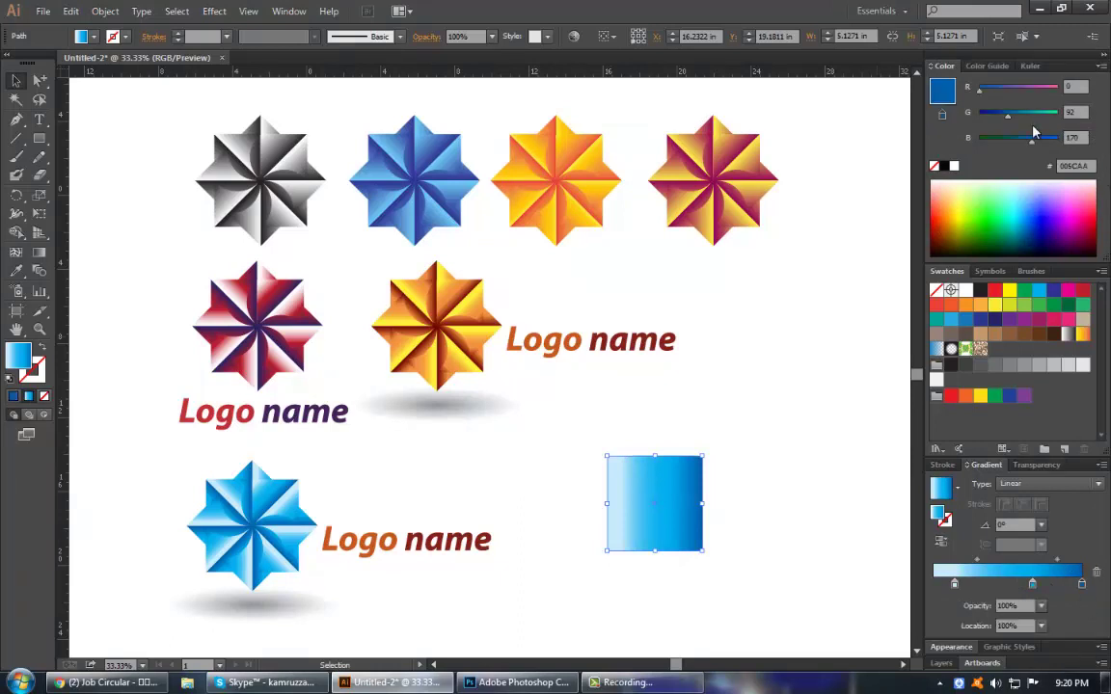
type("255")
key("Return")
left_click_drag(1012, 117, 980, 114)
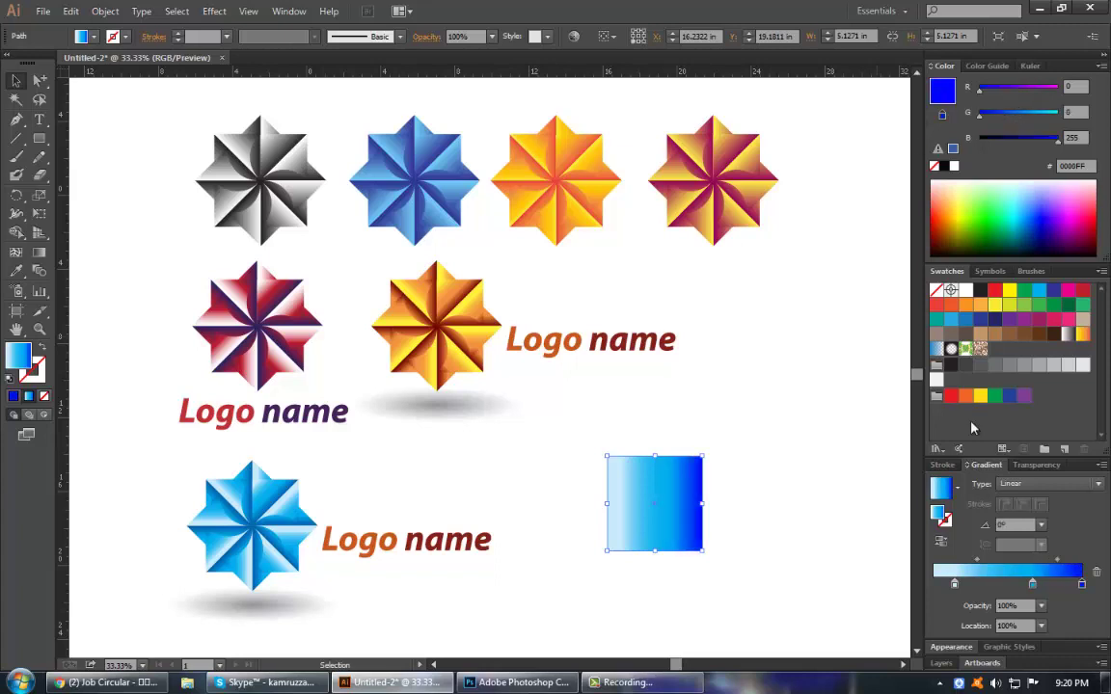
Move the middle gradient stop to the left end and make it pale cyan (ABFFFF).
left_click(1033, 583)
left_click_drag(1028, 117, 1016, 116)
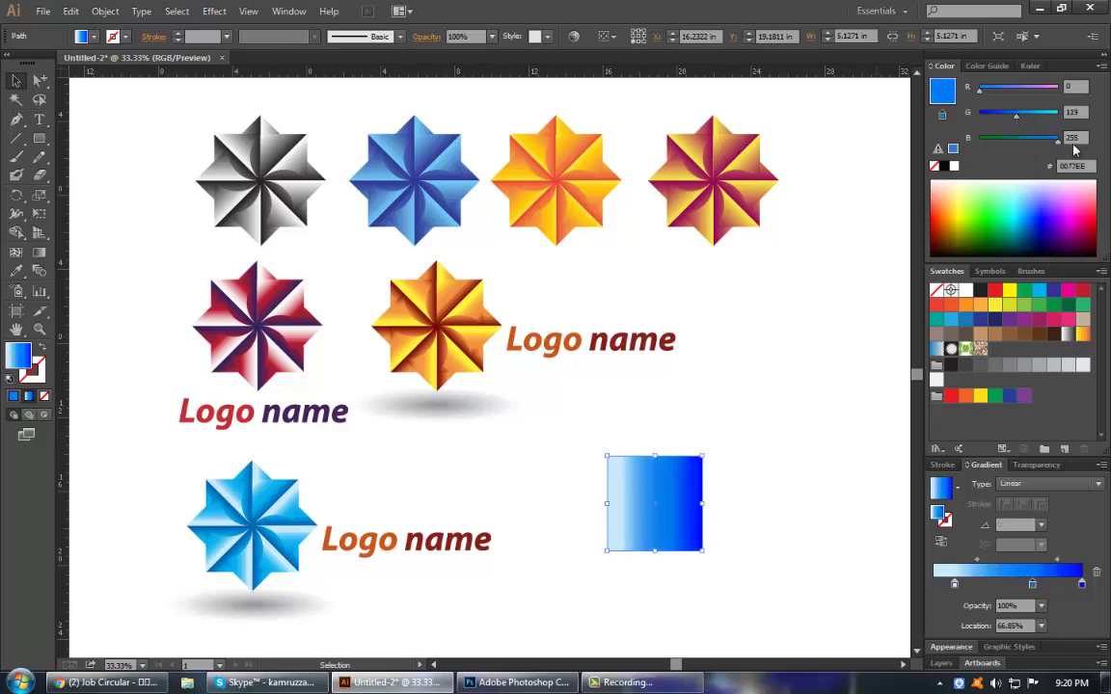
left_click(1031, 117)
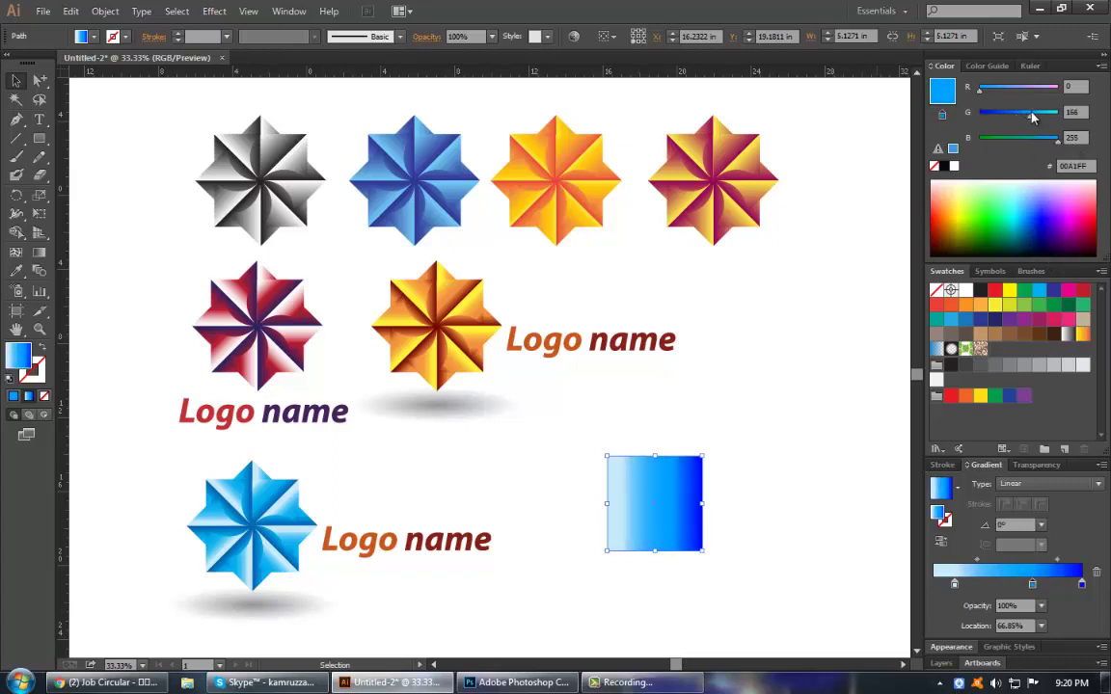
left_click_drag(955, 584, 941, 584)
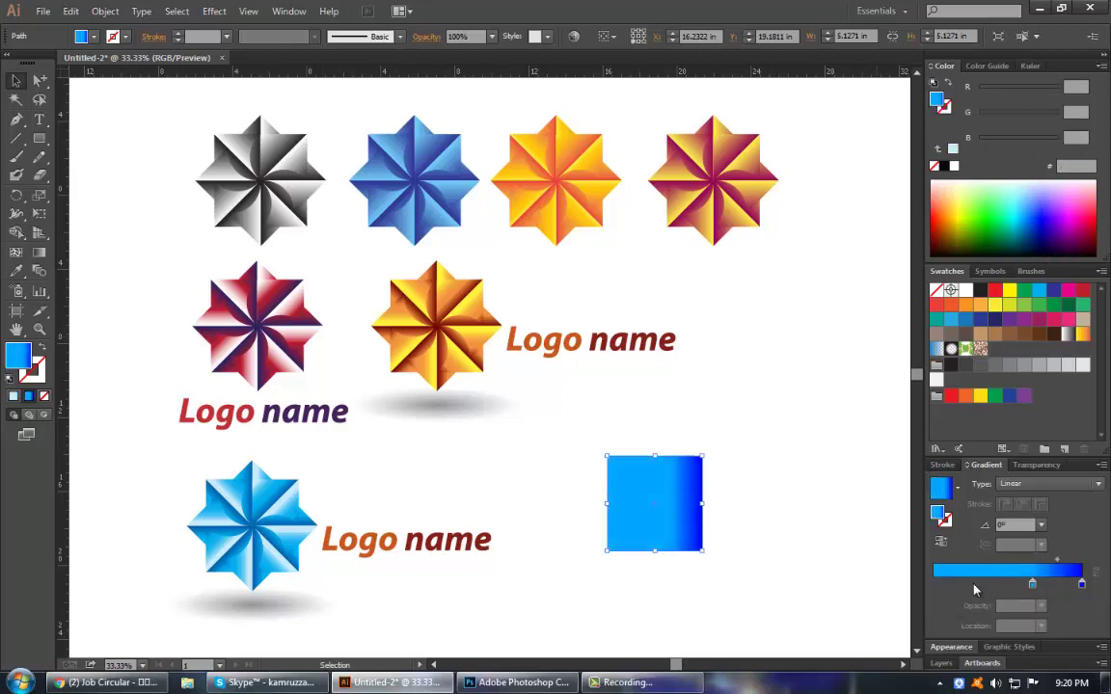
left_click_drag(1029, 115, 1057, 117)
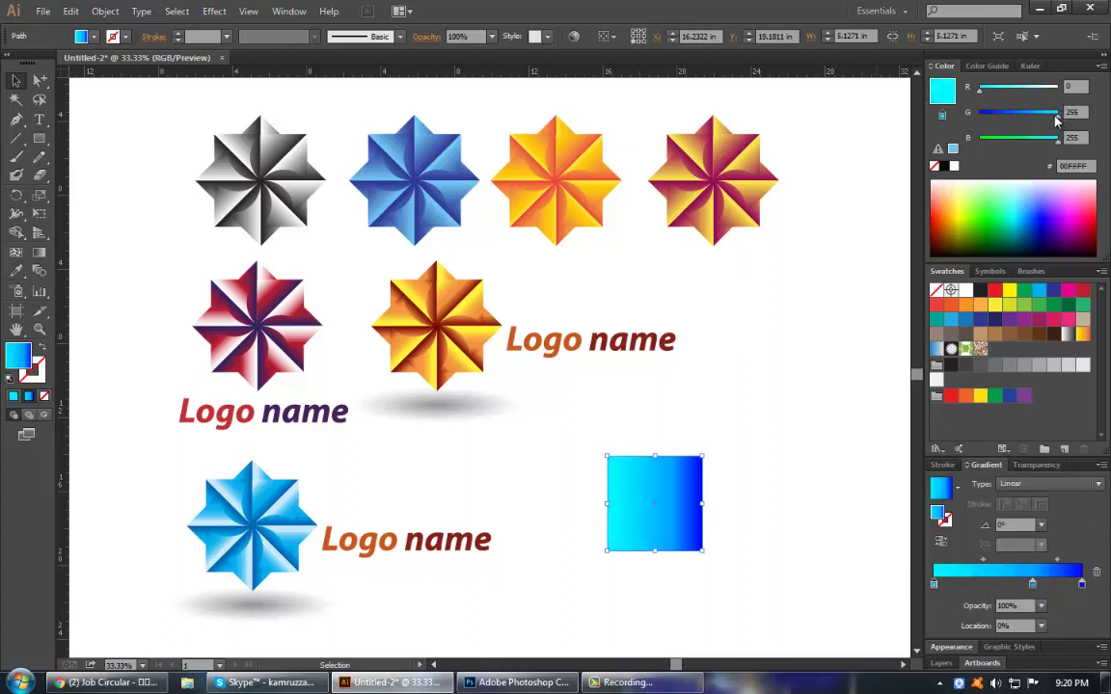
left_click(1032, 89)
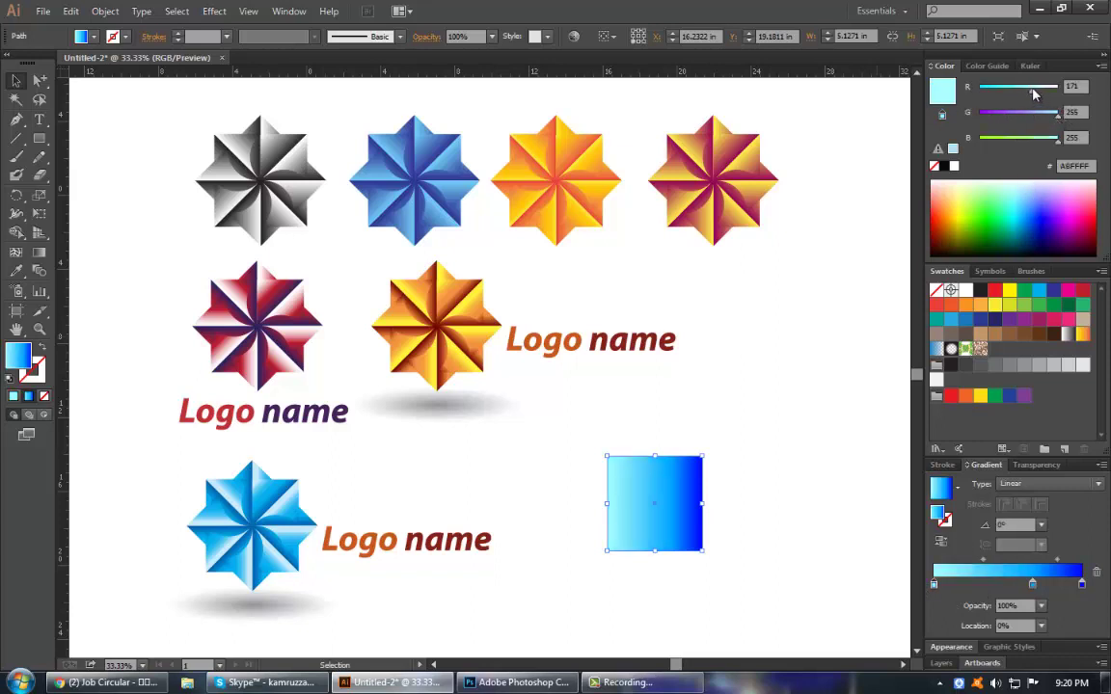
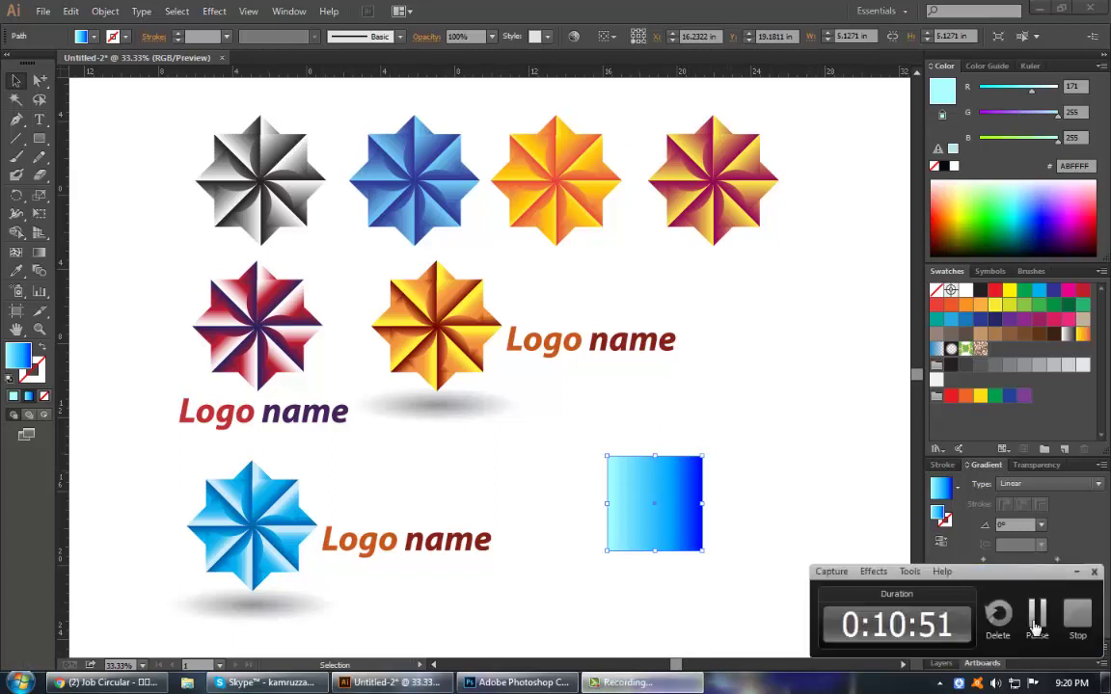
Eyedropper the square's cyan-to-blue gradient onto the bottom-left star logo.
left_click(806, 548)
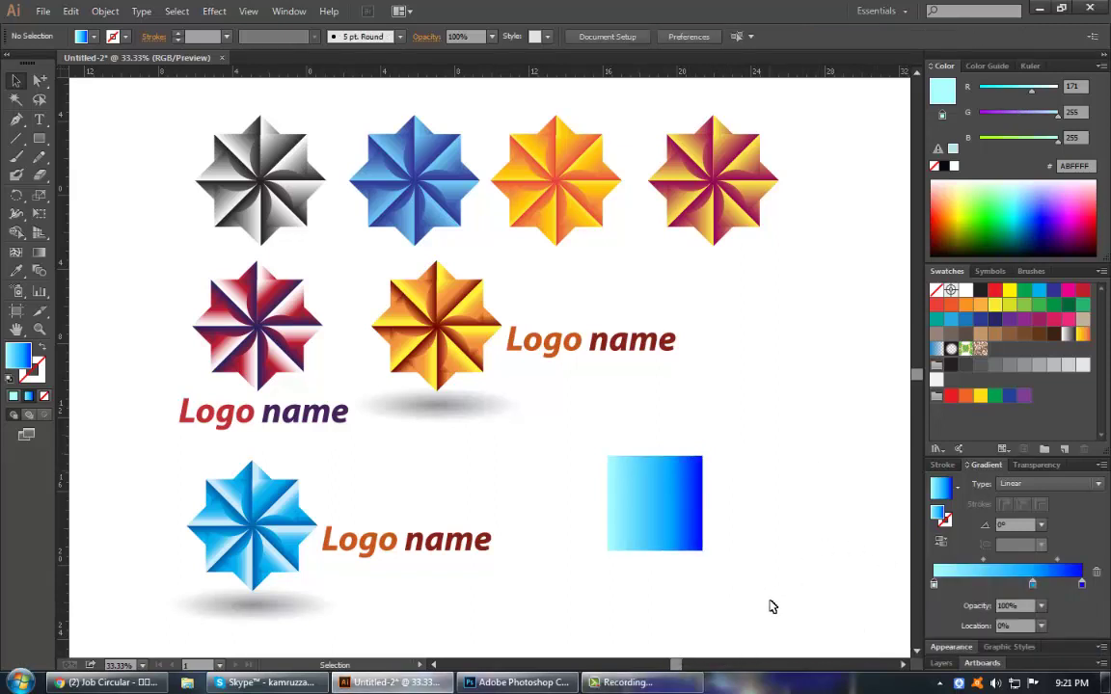
left_click(265, 535)
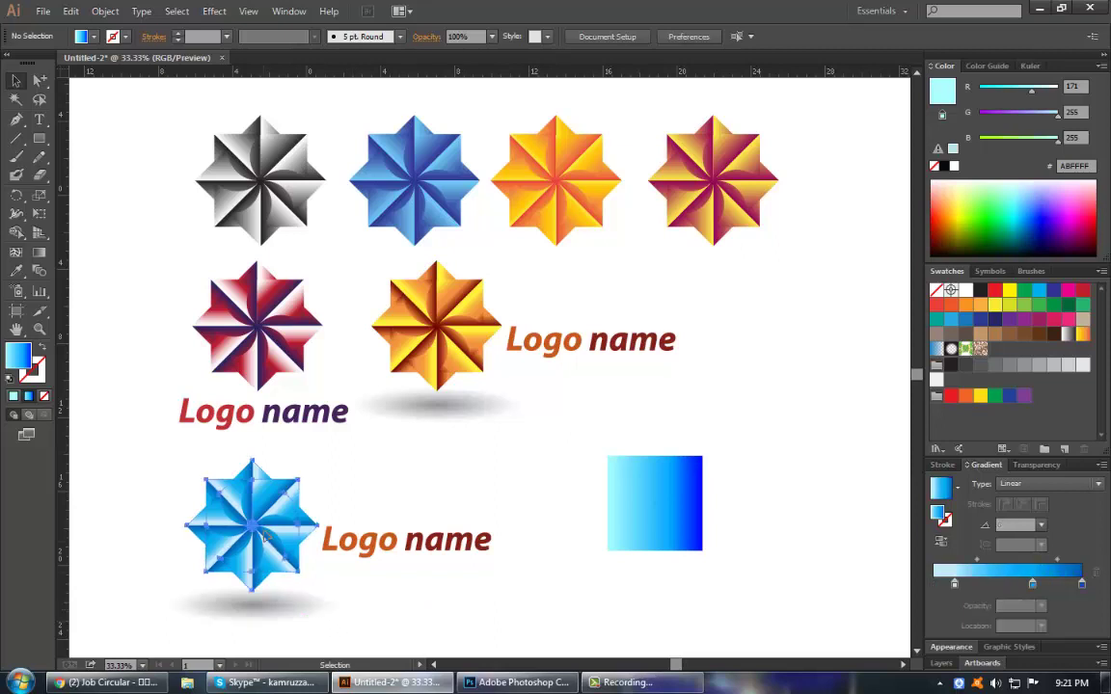
left_click(16, 271)
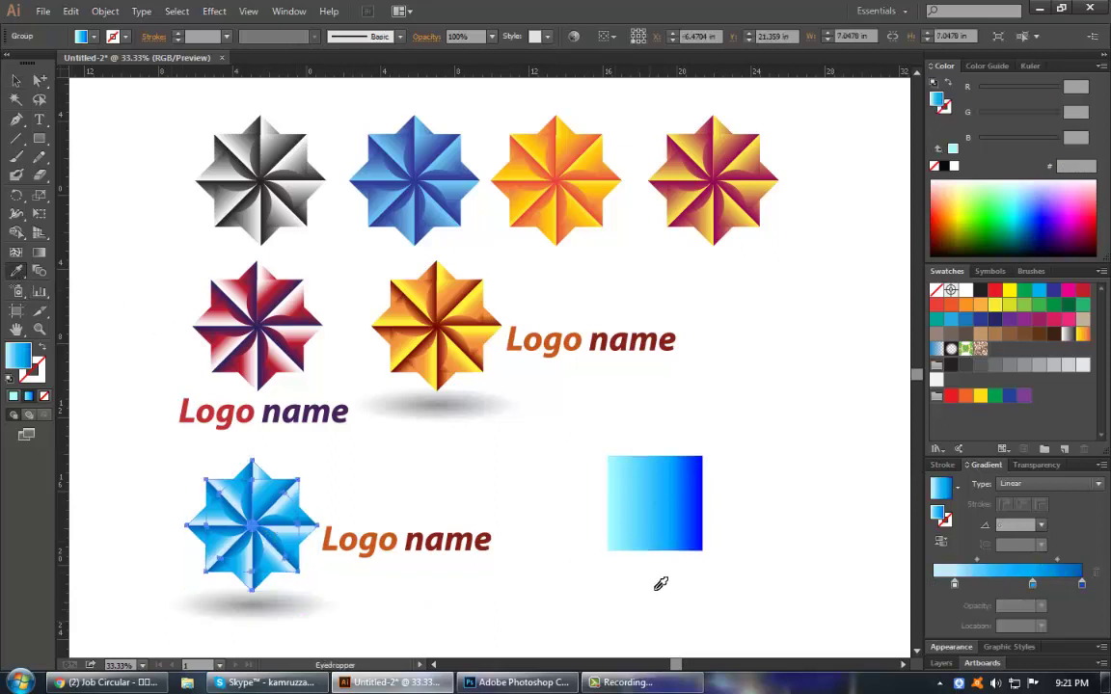
left_click(663, 522)
key("ctrl+shift+a")
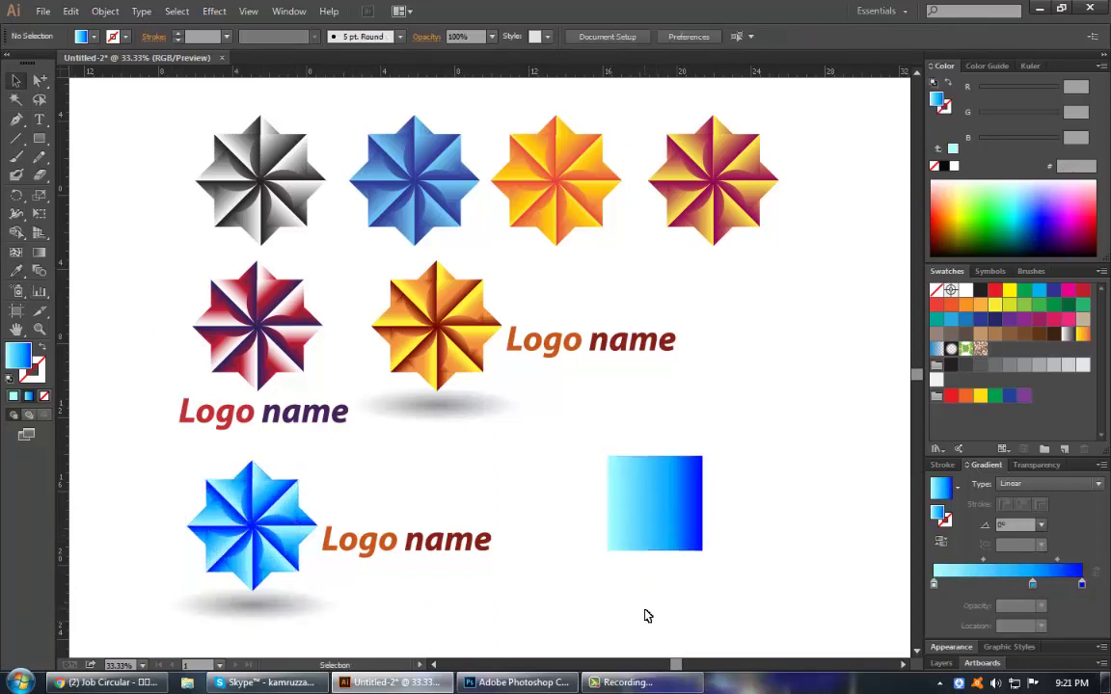
left_click_drag(645, 615, 649, 591)
Zoom in on the blue star and fill the word 'Logo' with a deep blue sampled from it.
key("z")
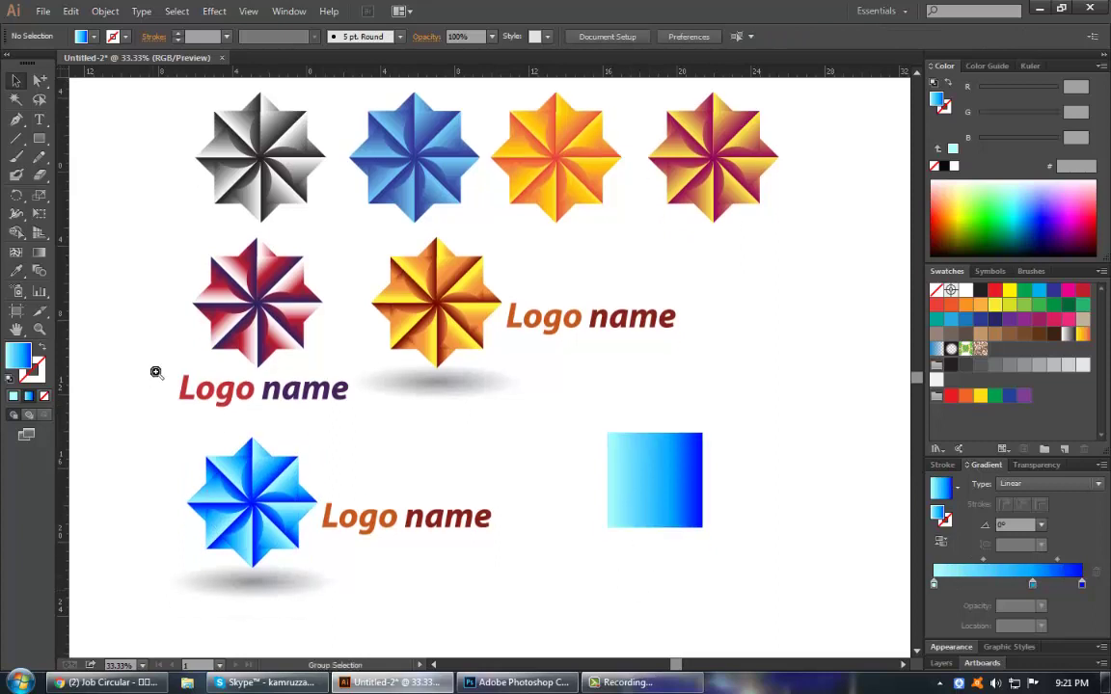
left_click_drag(152, 391, 505, 586)
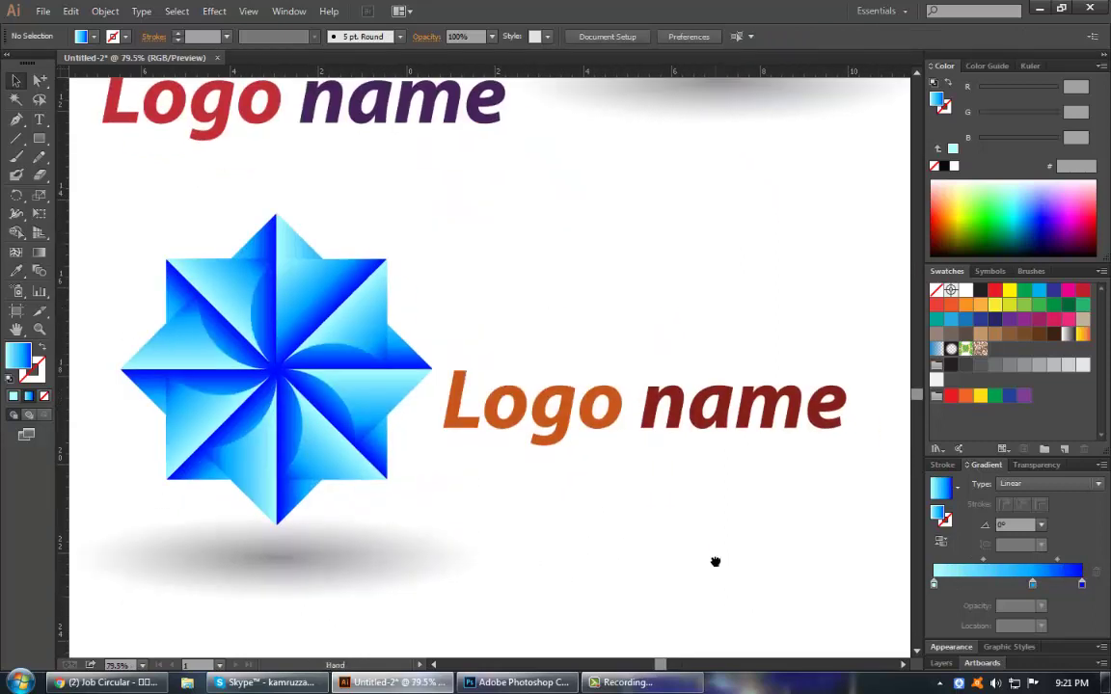
mouse_move(721, 622)
left_mouse_down()
mouse_move(658, 442)
mouse_move(625, 471)
mouse_move(630, 486)
left_mouse_up()
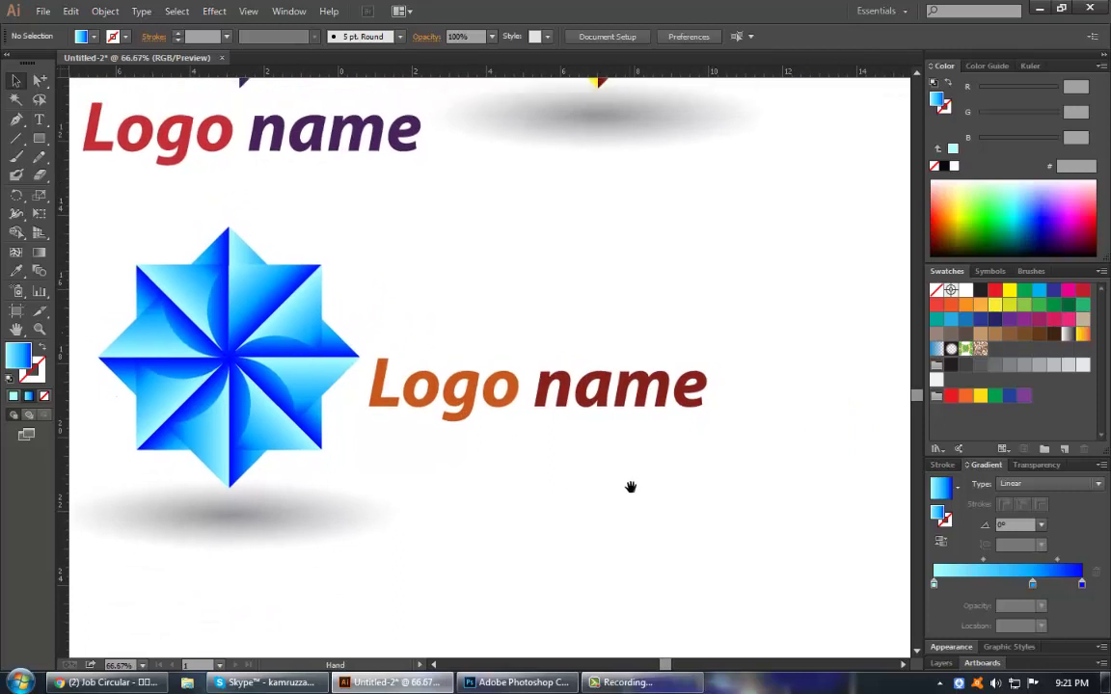
left_click(510, 398)
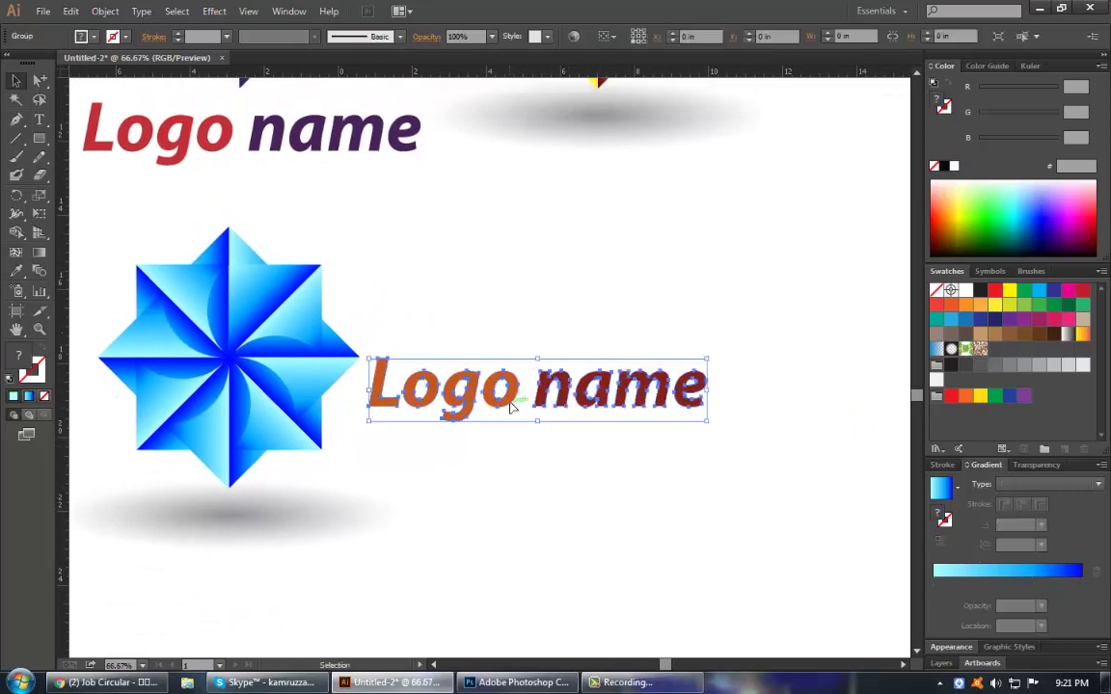
left_click(40, 80)
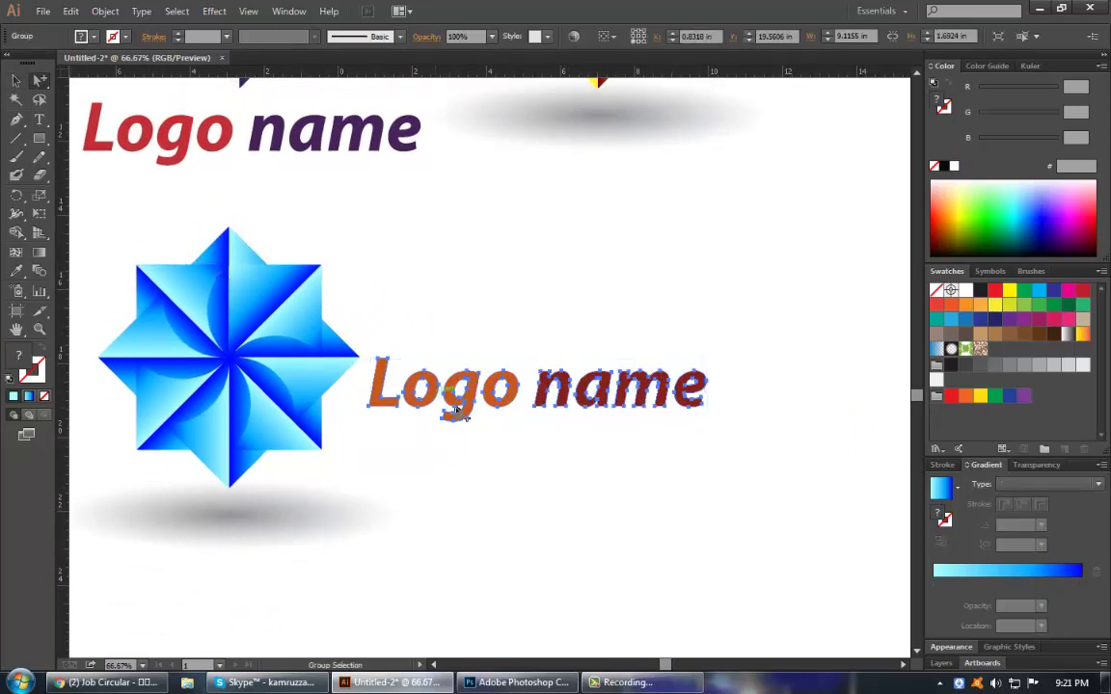
left_click(509, 422)
left_click(384, 386)
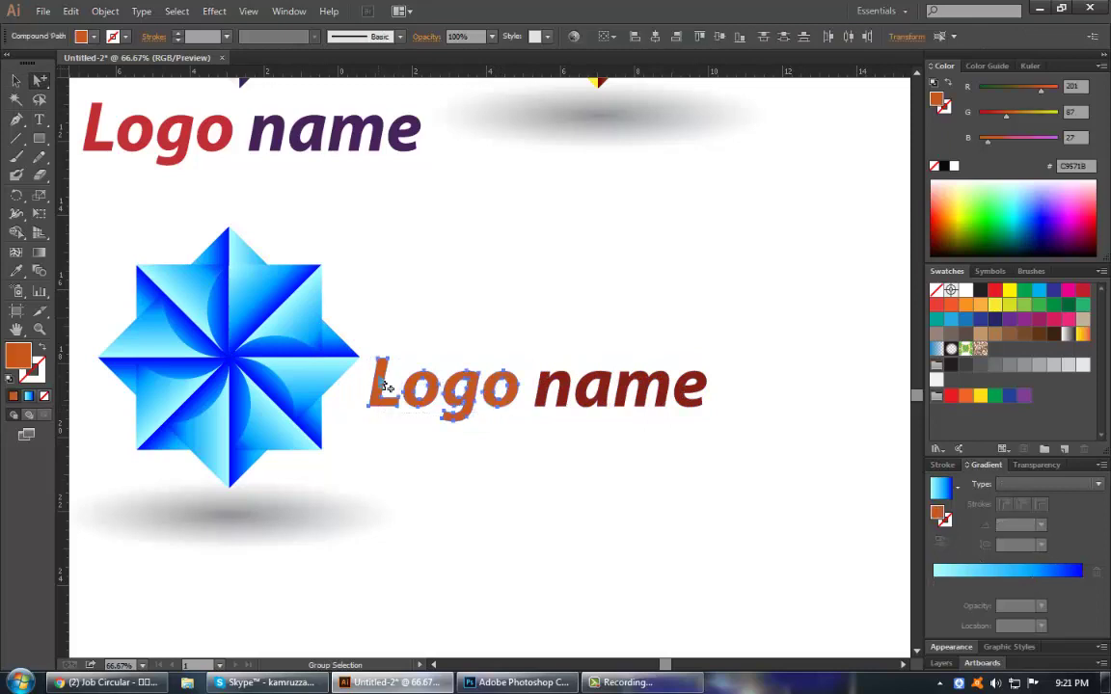
key("i")
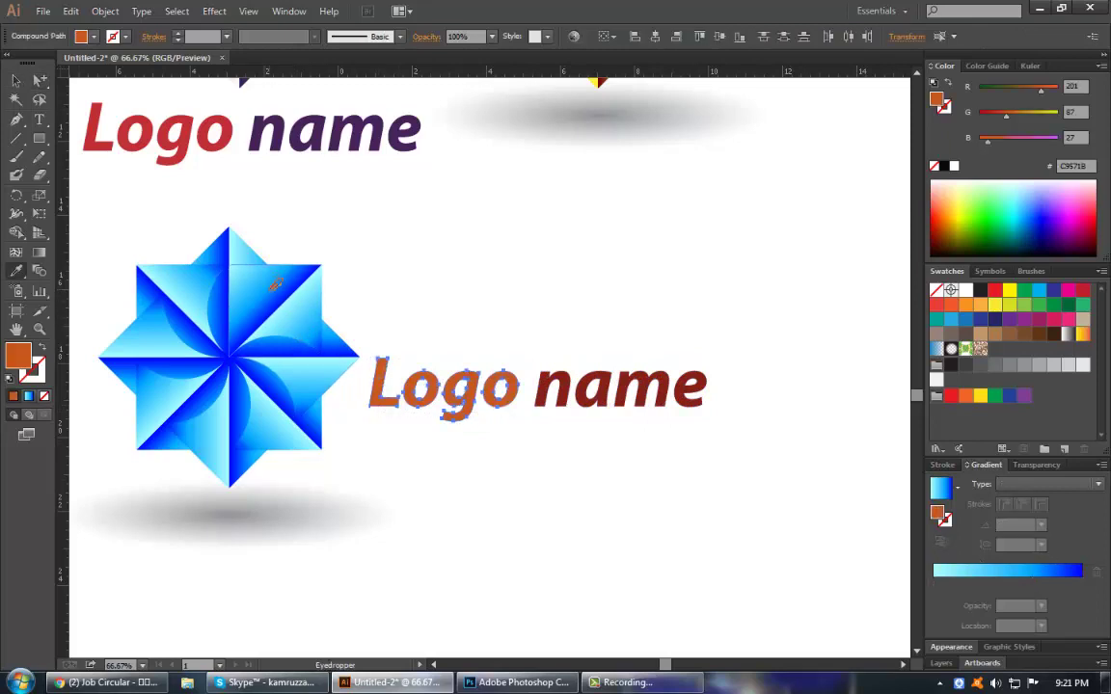
left_click(274, 286)
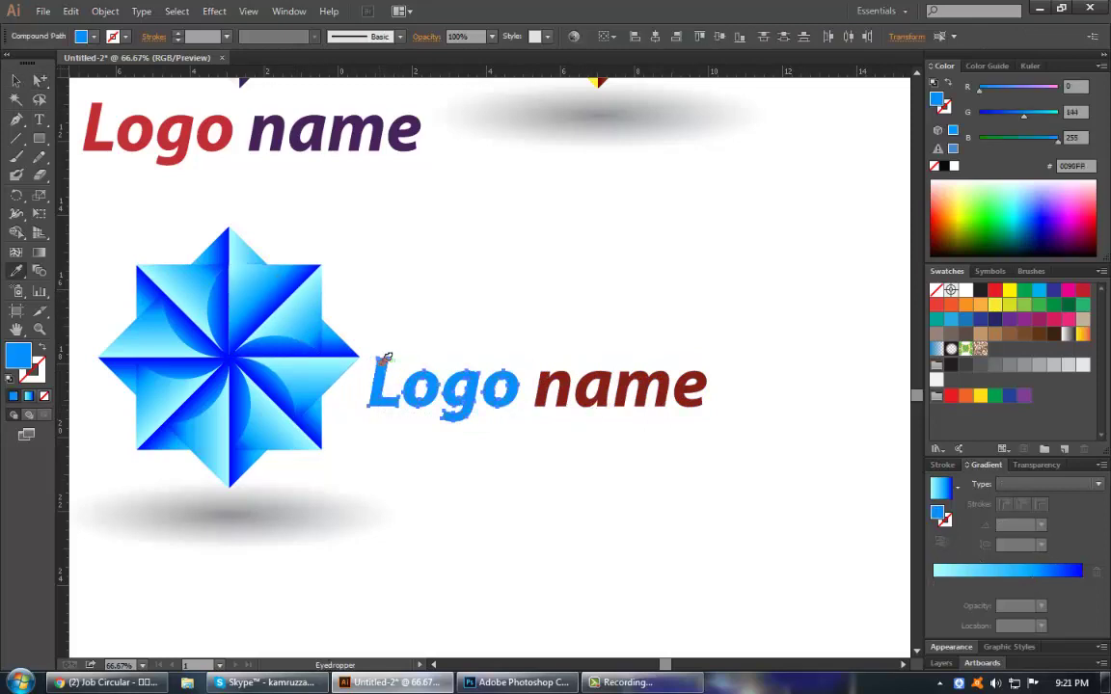
left_click(288, 286)
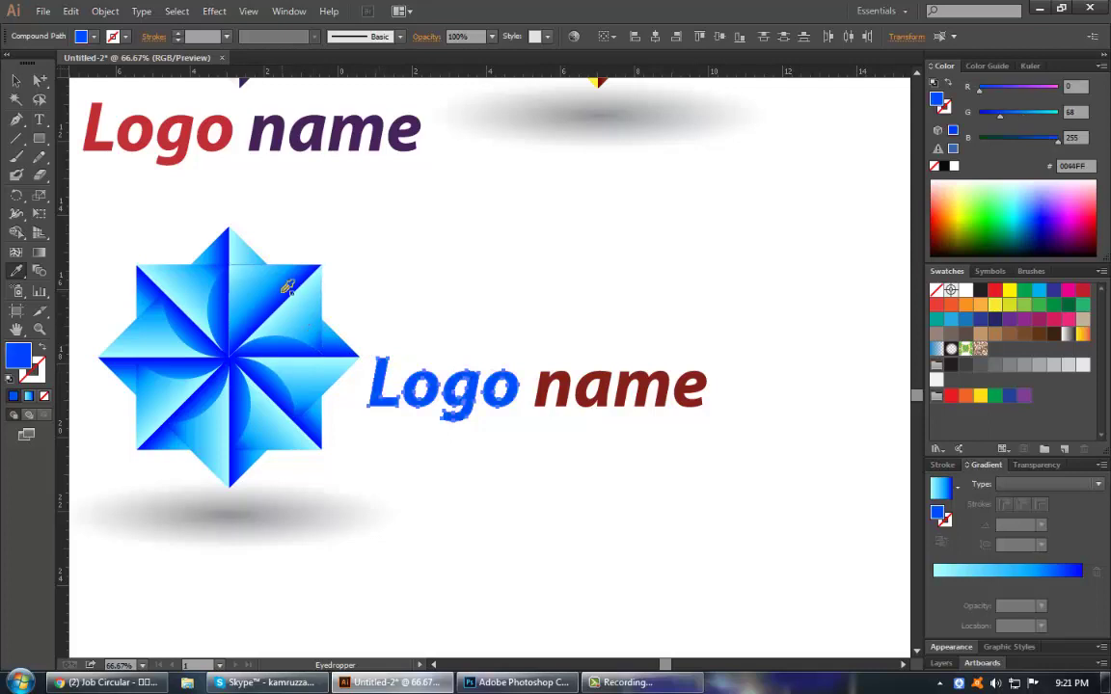
left_click(289, 289)
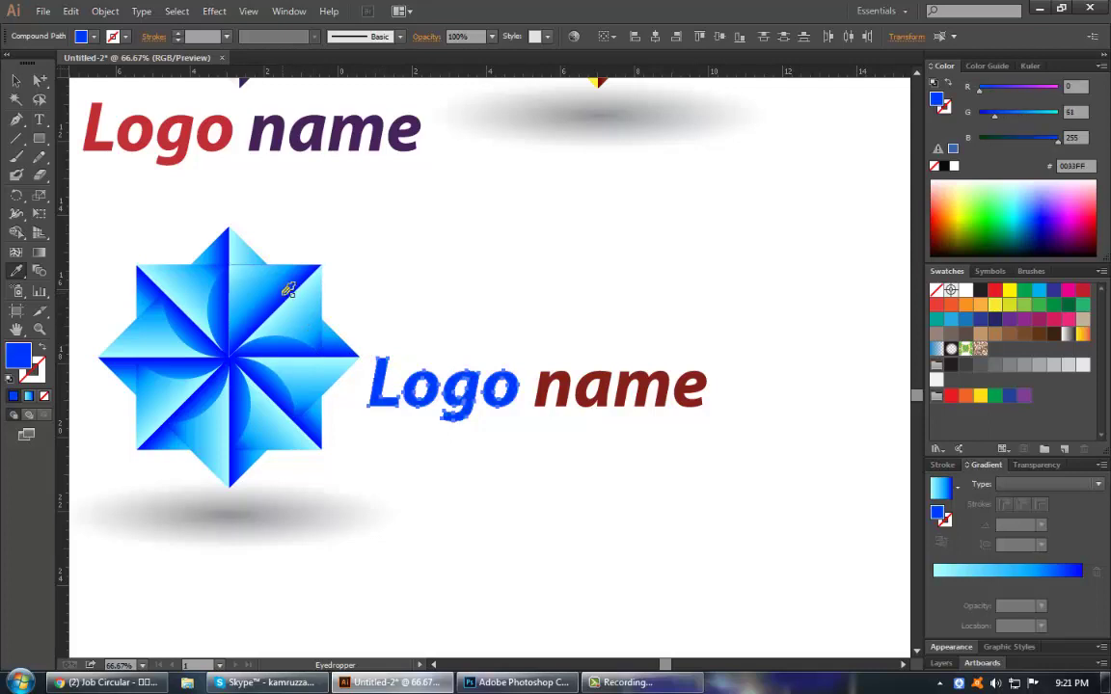
left_click(296, 283)
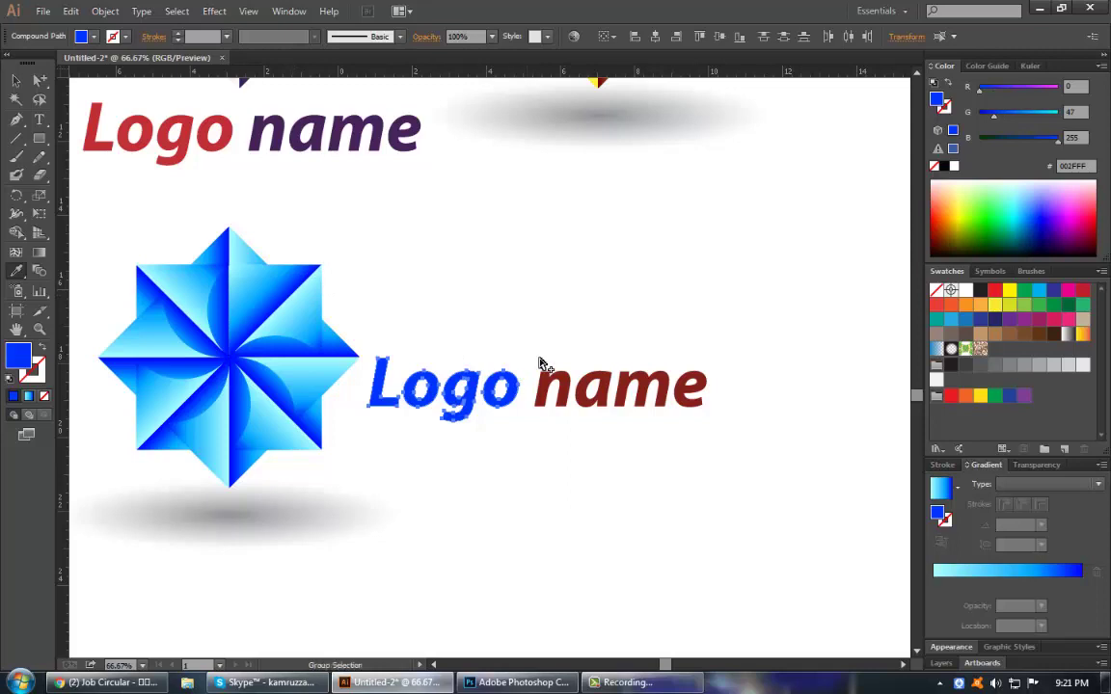
Fill the word 'name' with a light blue sampled from the star.
key("ctrl")
left_click(617, 386, "ctrl")
left_click(314, 319)
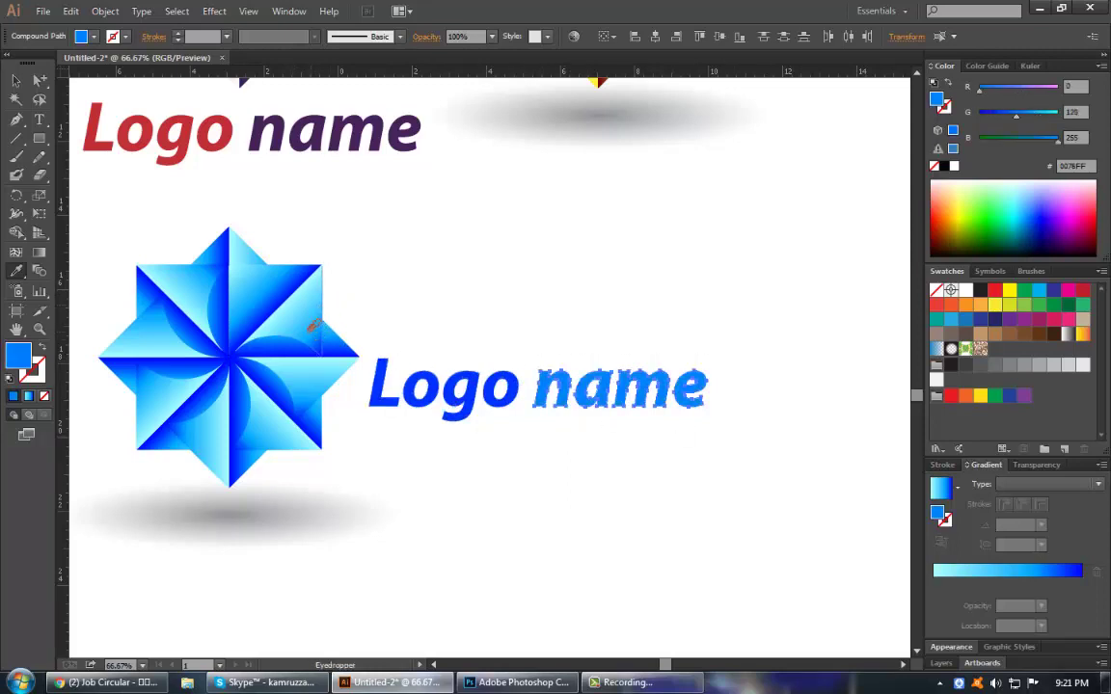
left_click(312, 328)
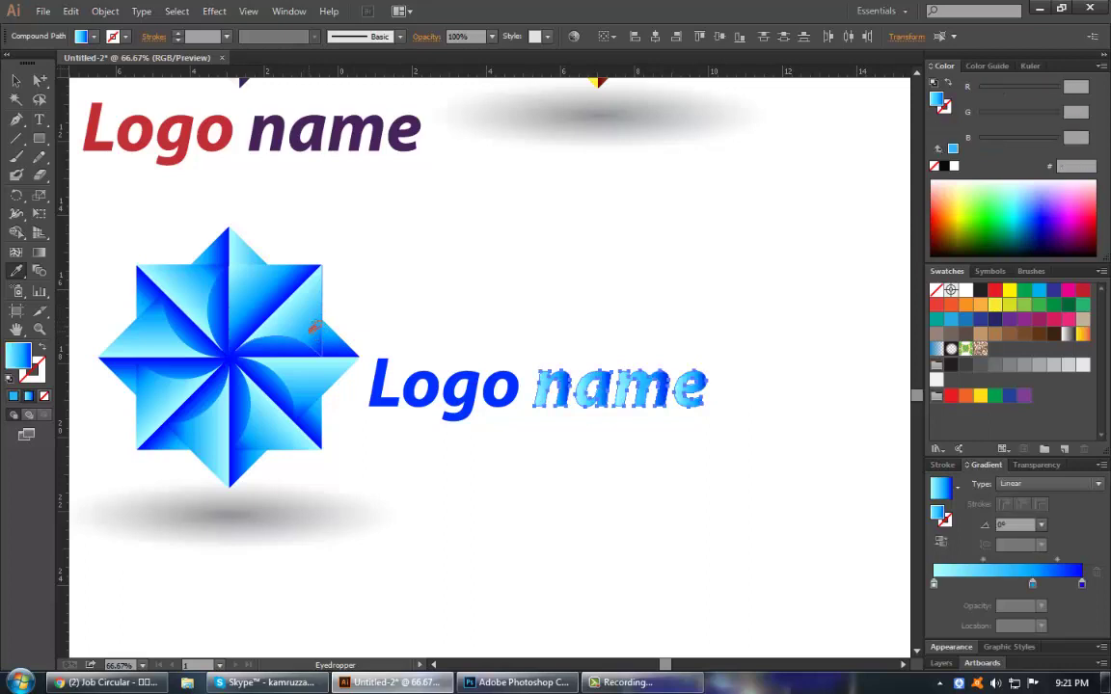
Give 'Logo' the star's light-blue gradient, running vertically and shortened for a deeper blue.
left_click_drag(513, 473, 384, 397)
left_click(290, 304)
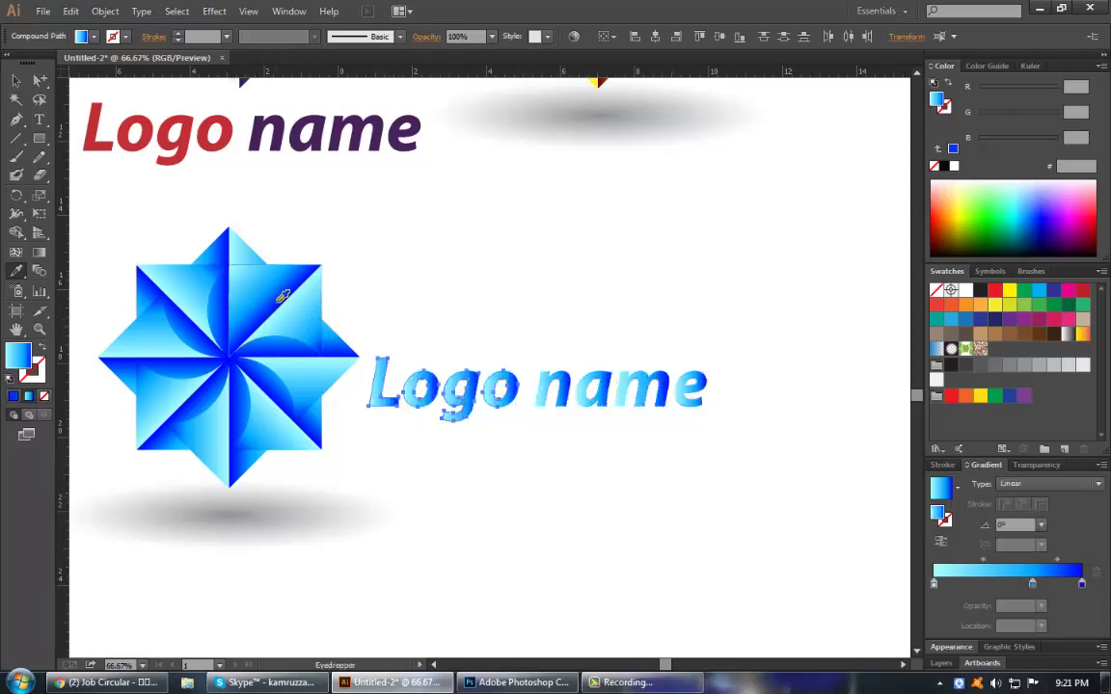
key("g")
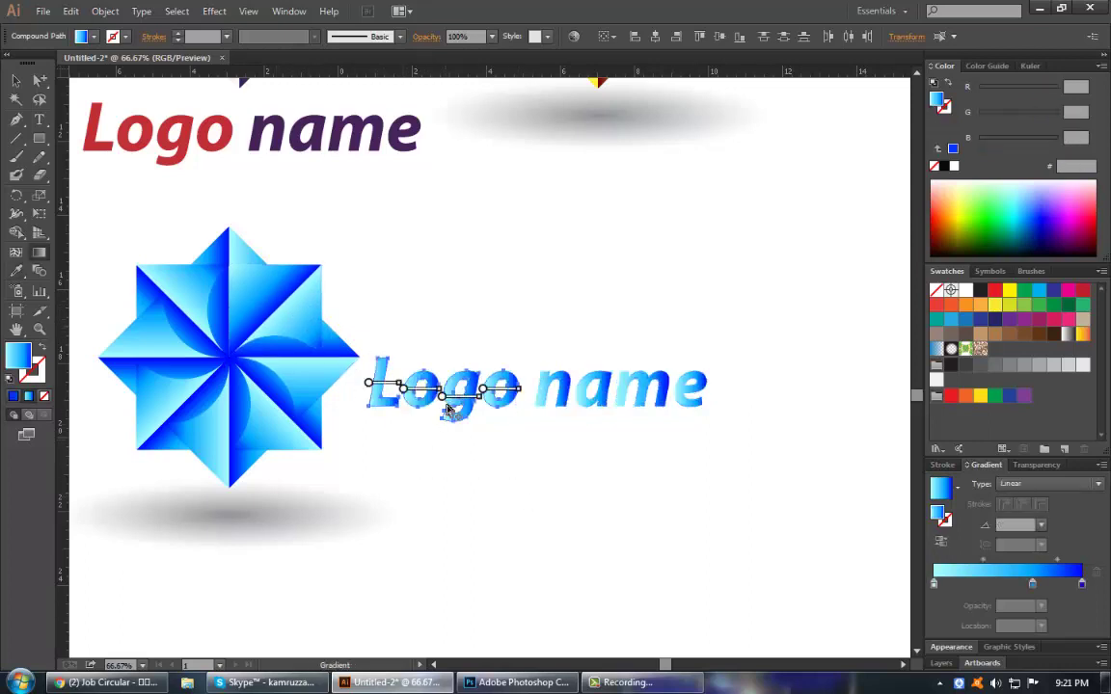
left_click_drag(448, 412, 448, 370)
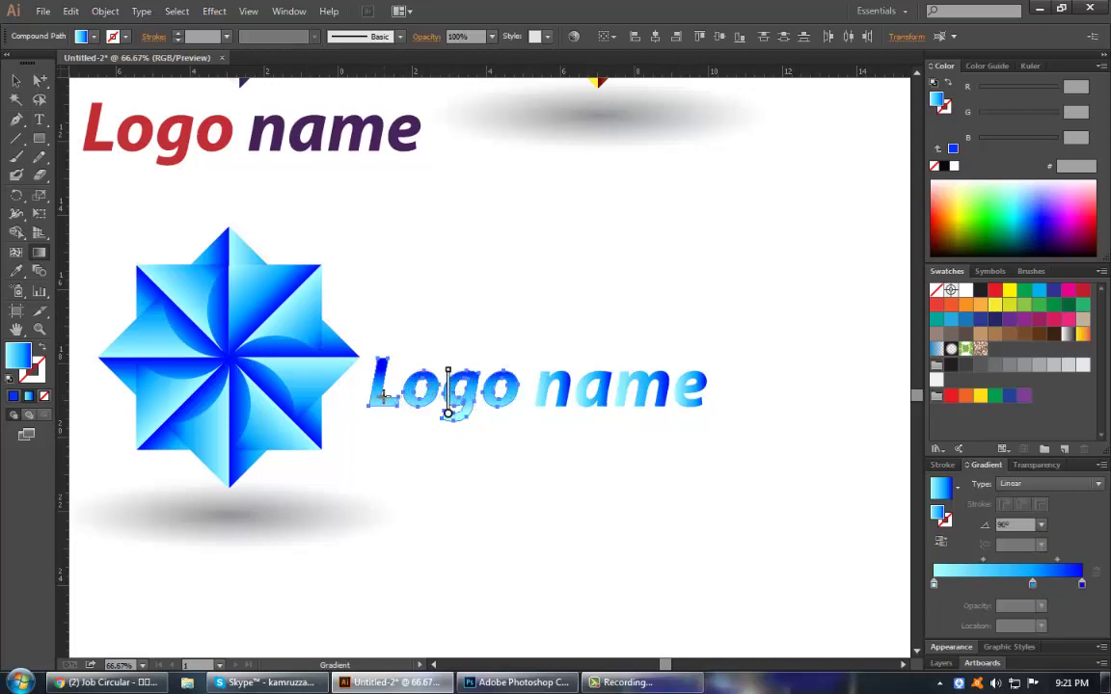
left_click_drag(370, 396, 516, 395)
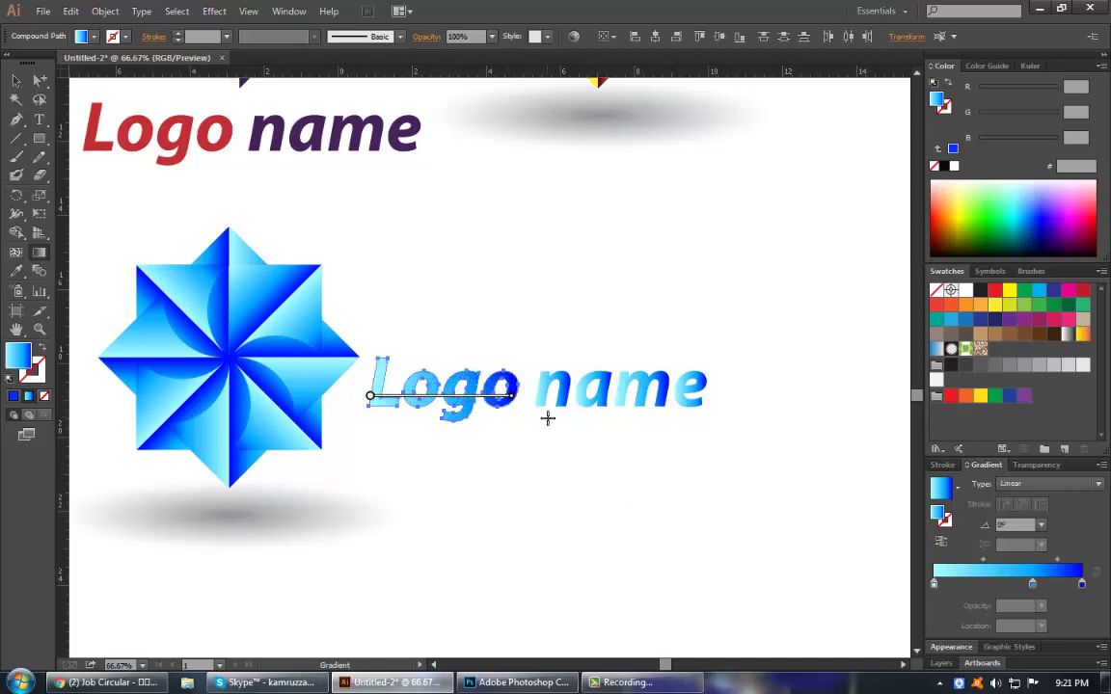
left_click_drag(455, 419, 455, 308)
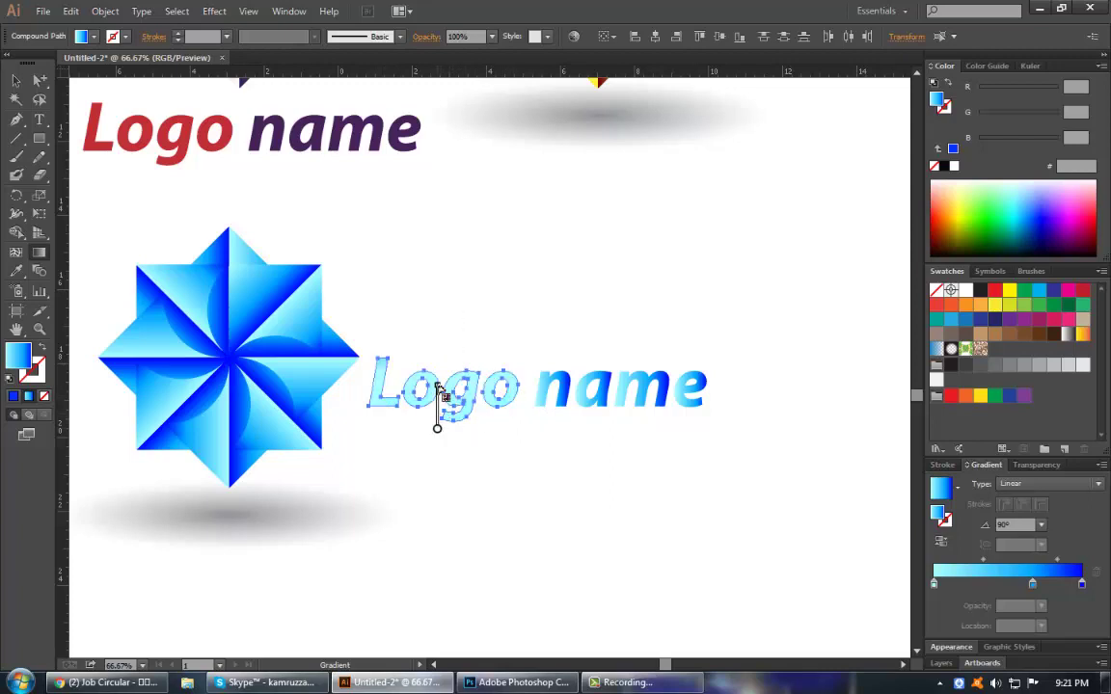
left_click_drag(438, 431, 437, 384)
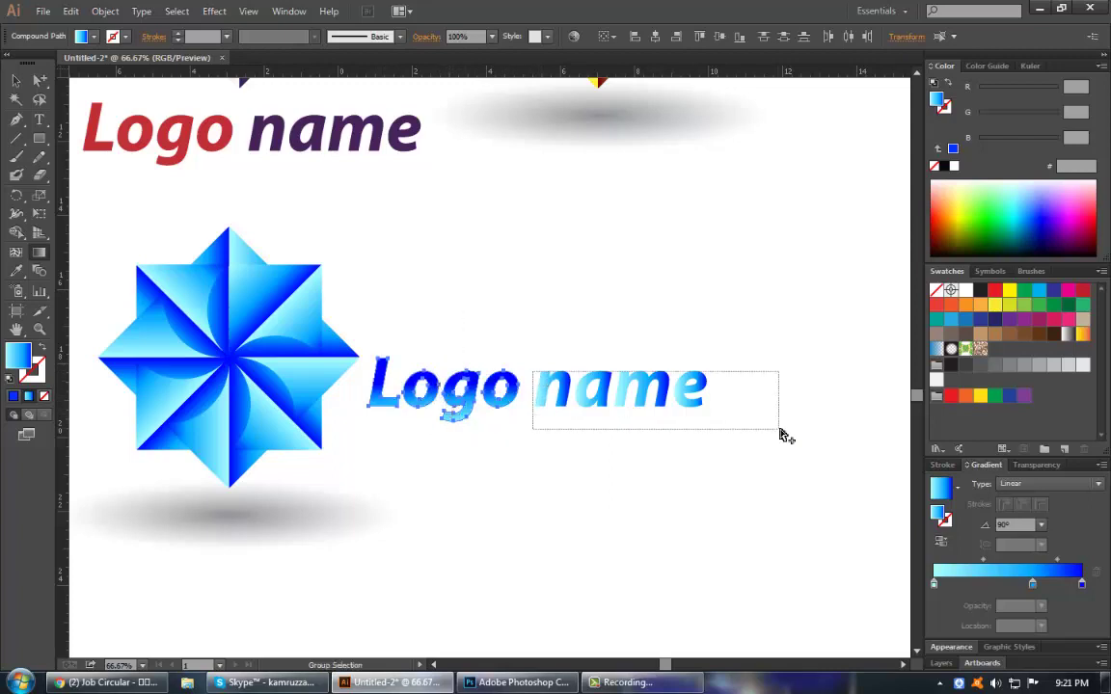
Run the gradient on 'name' vertically with its direction flipped.
left_click_drag(534, 367, 779, 436)
left_click_drag(621, 406, 621, 372)
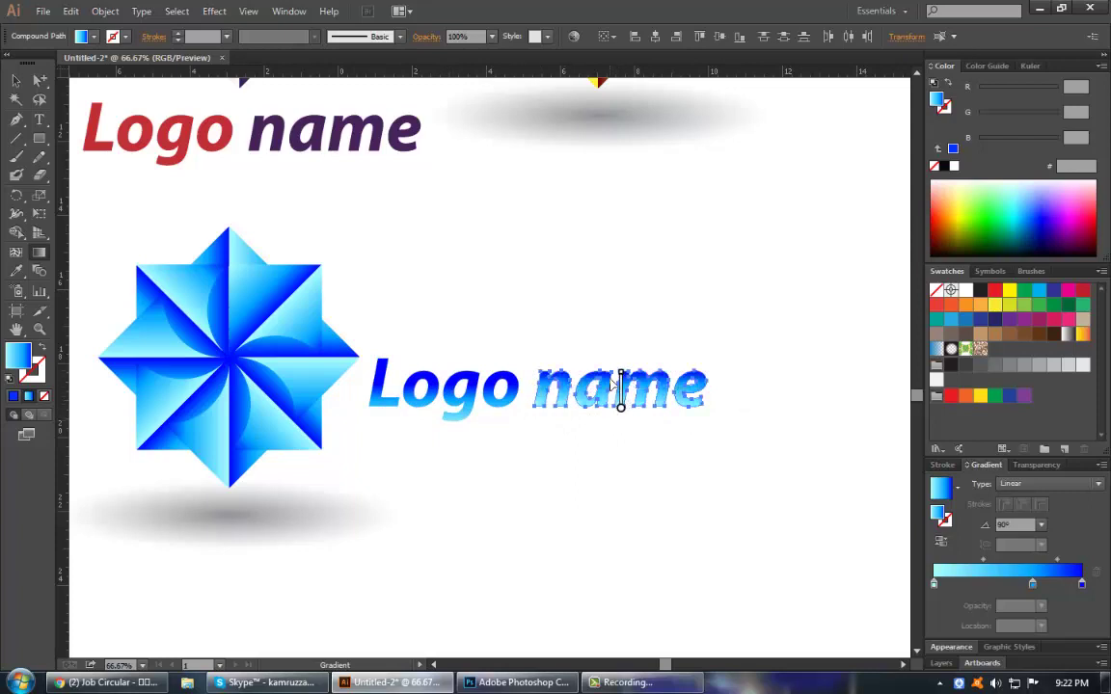
left_click_drag(616, 352, 621, 406)
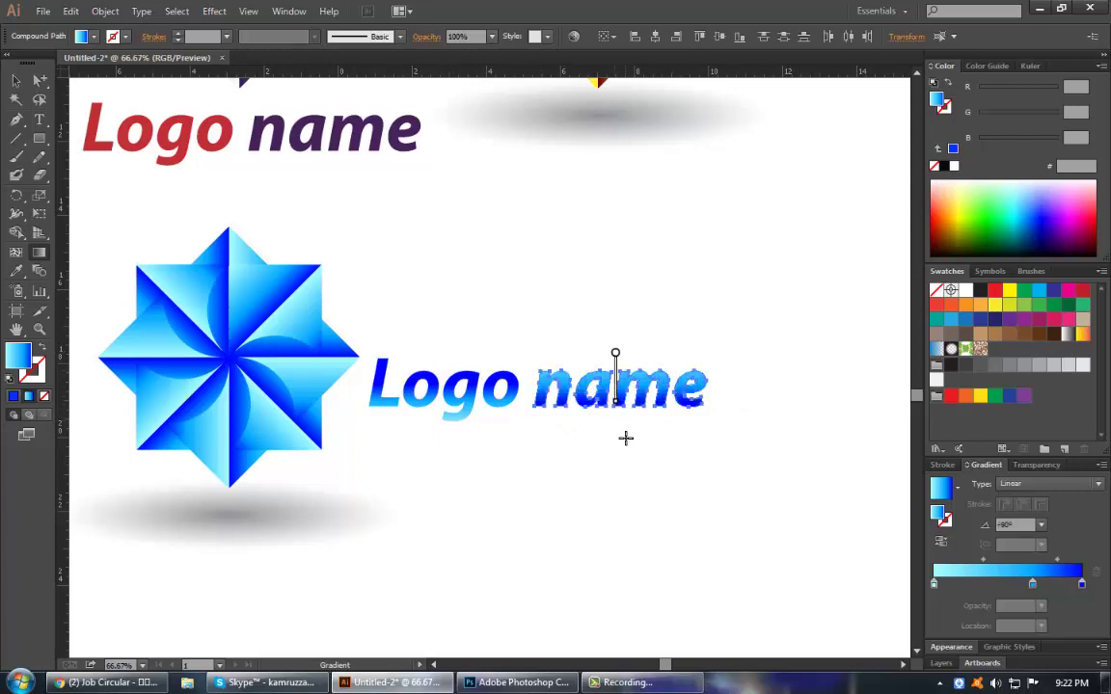
key("v")
left_click(667, 469)
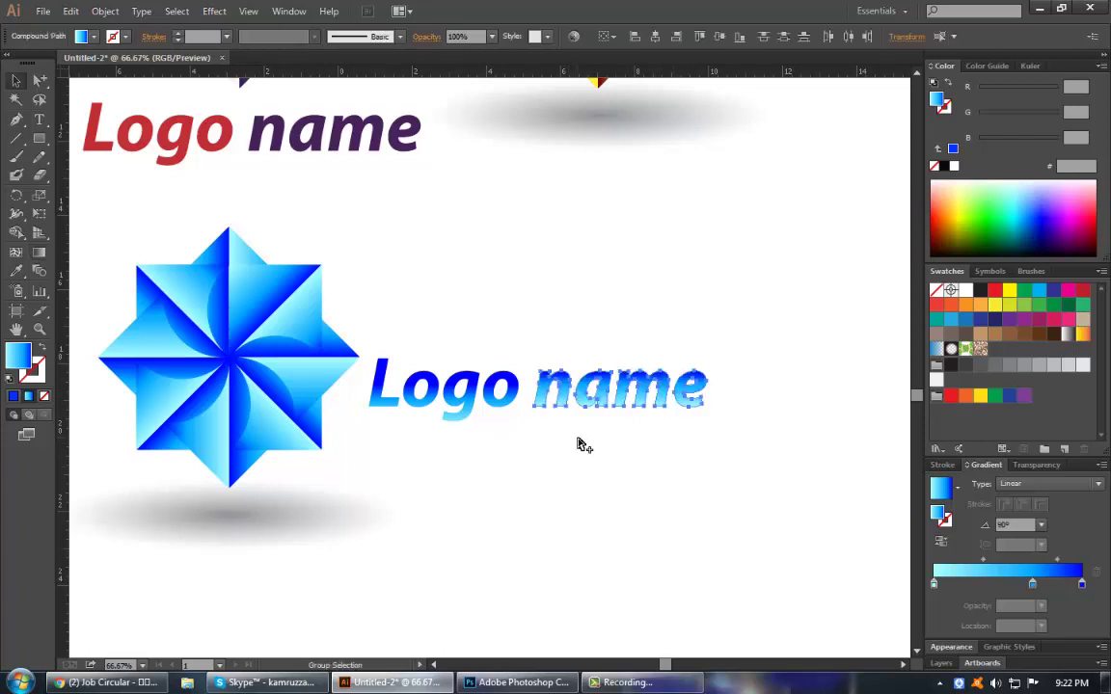
left_click(453, 386)
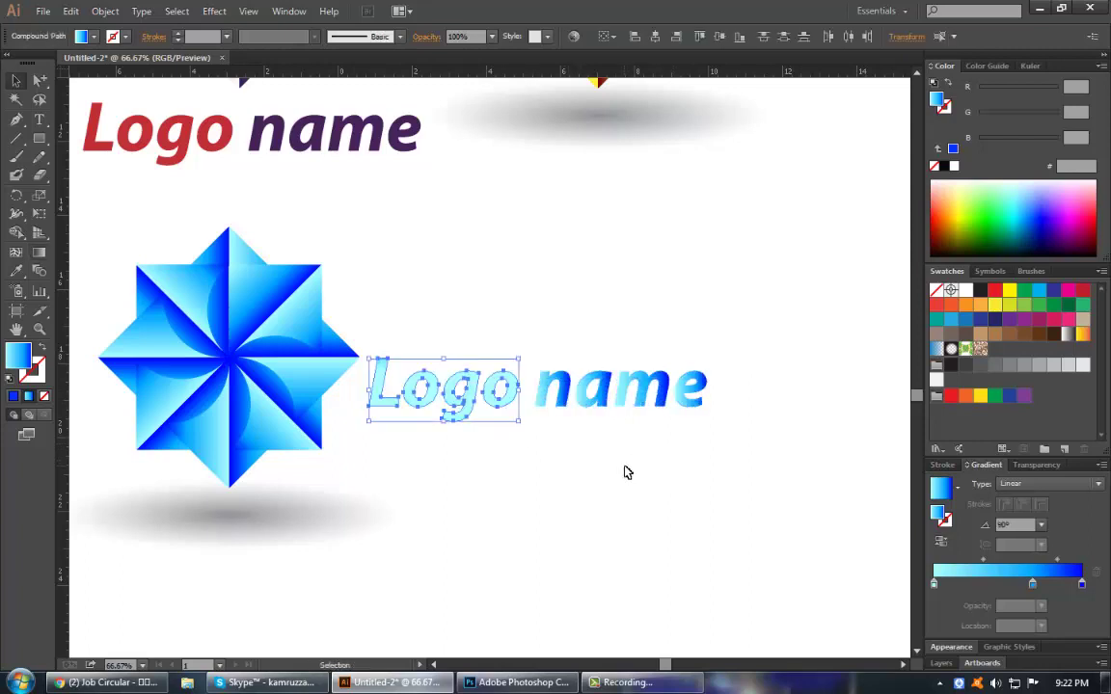
left_click(588, 521)
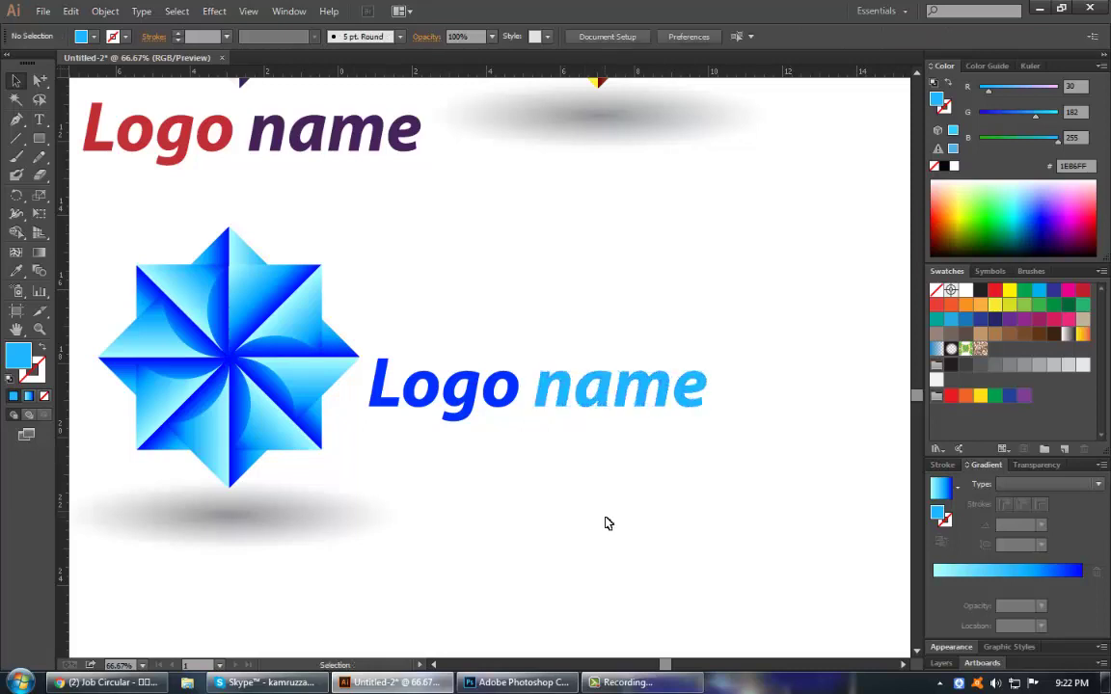
Draw a large gradient-filled rectangle beside the star logos as a card background.
key("a")
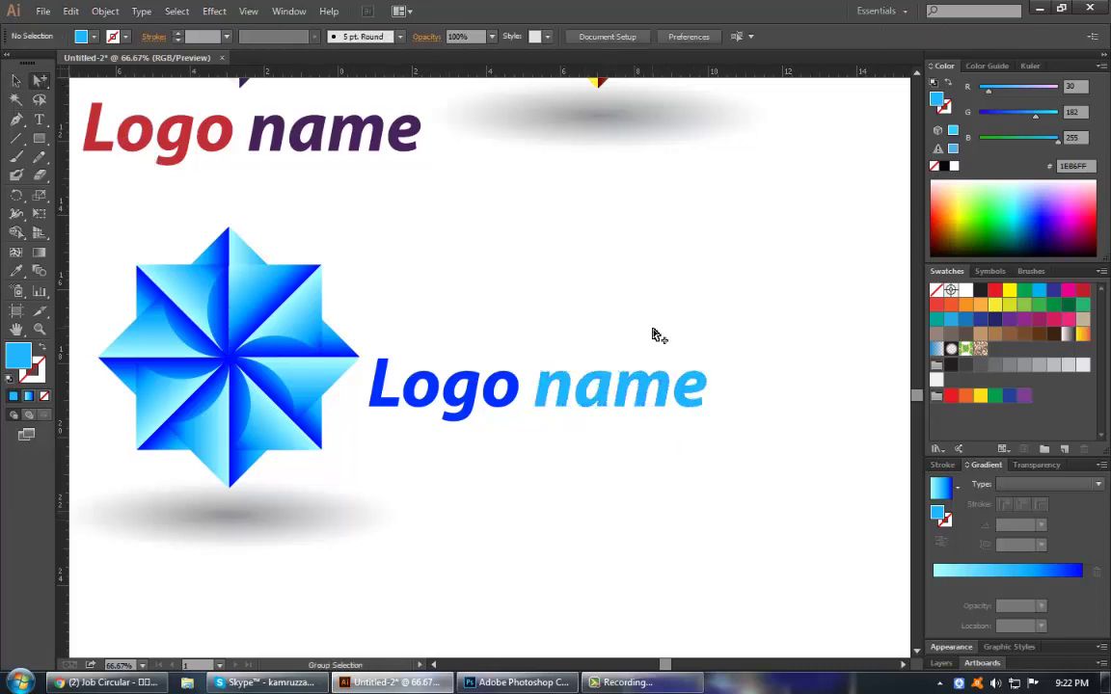
mouse_move(749, 363)
left_mouse_down()
mouse_move(606, 438)
mouse_move(526, 447)
left_mouse_up()
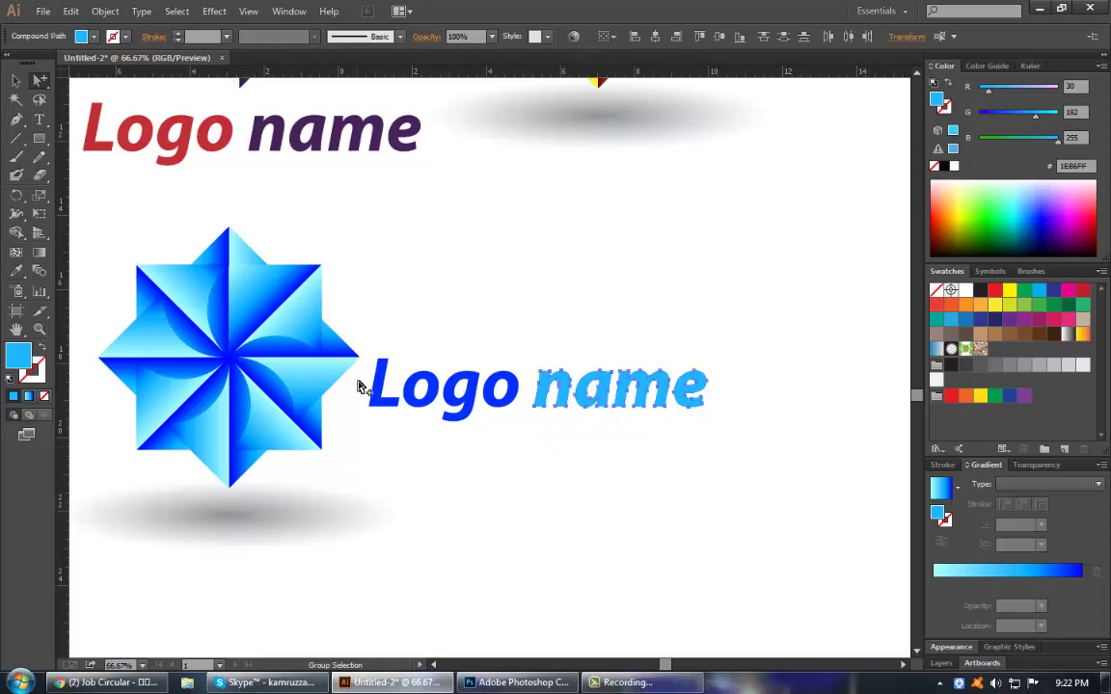
key("i")
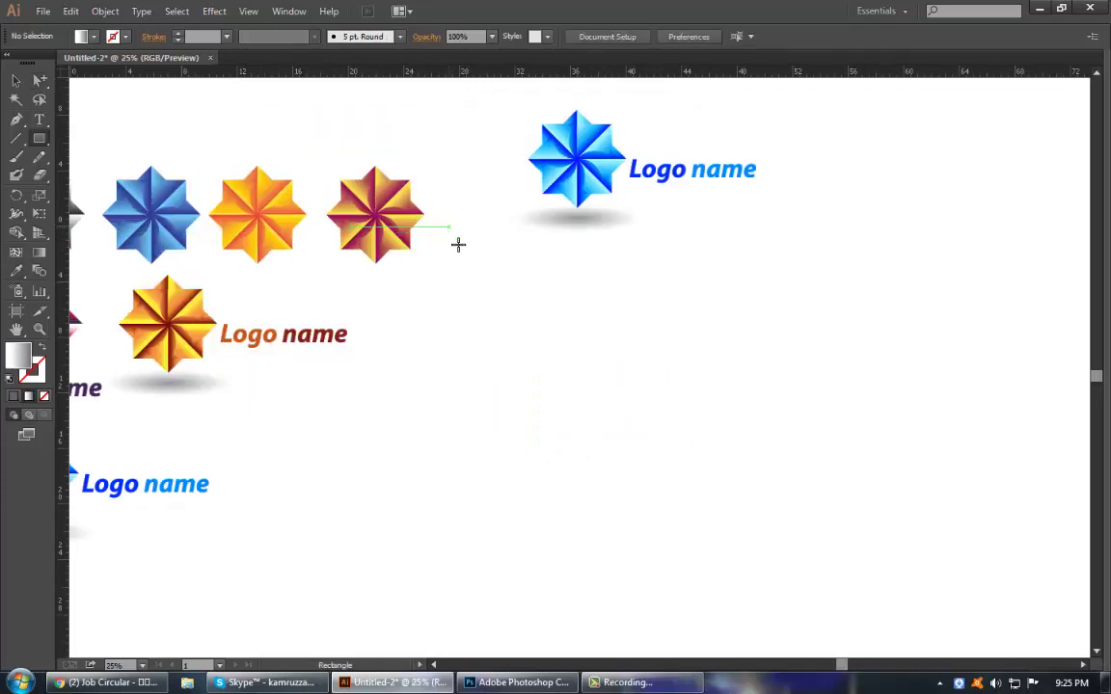
mouse_move(469, 251)
left_mouse_down()
mouse_move(857, 497)
mouse_move(906, 558)
left_mouse_up()
left_click_drag(657, 486, 783, 517)
Change the rectangle's dark gradient stop to khaki tan (R 156, G 144, B 100), nudging the white stop inward.
key("v")
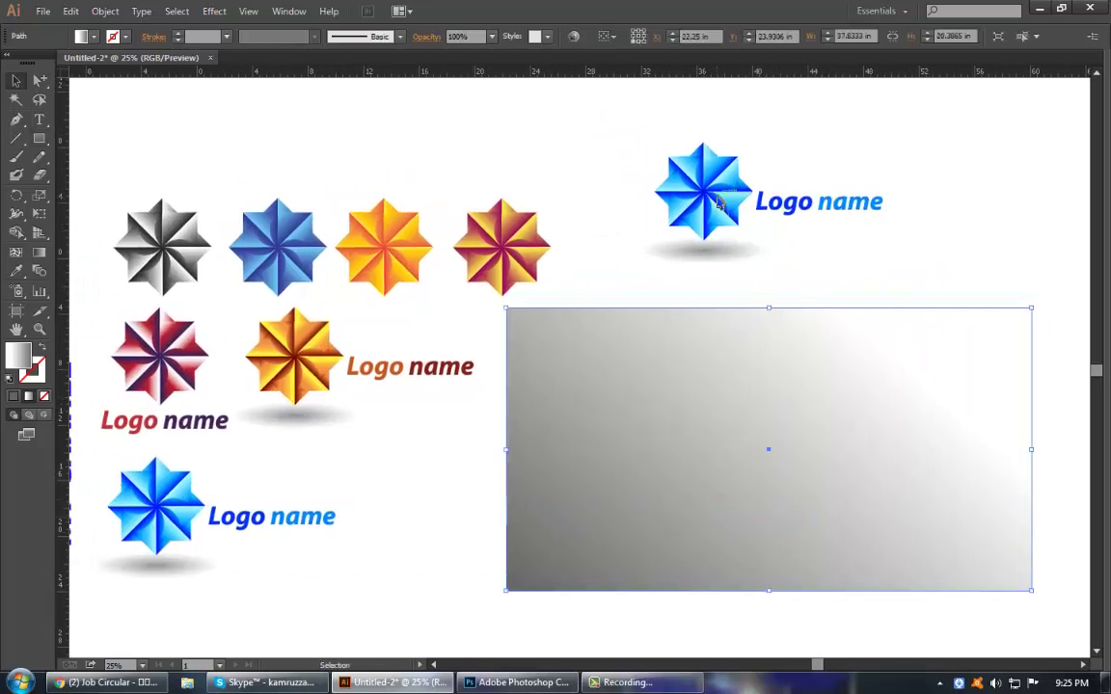
left_click(670, 198)
left_click_drag(906, 277, 628, 169)
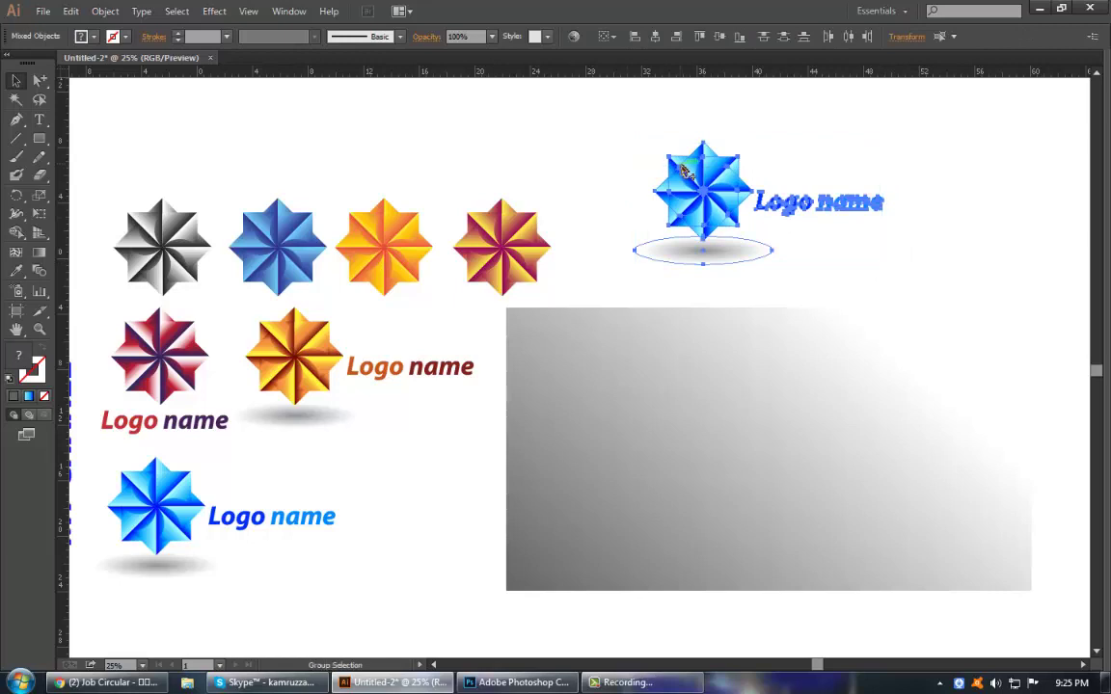
left_click(965, 266)
left_click(816, 479)
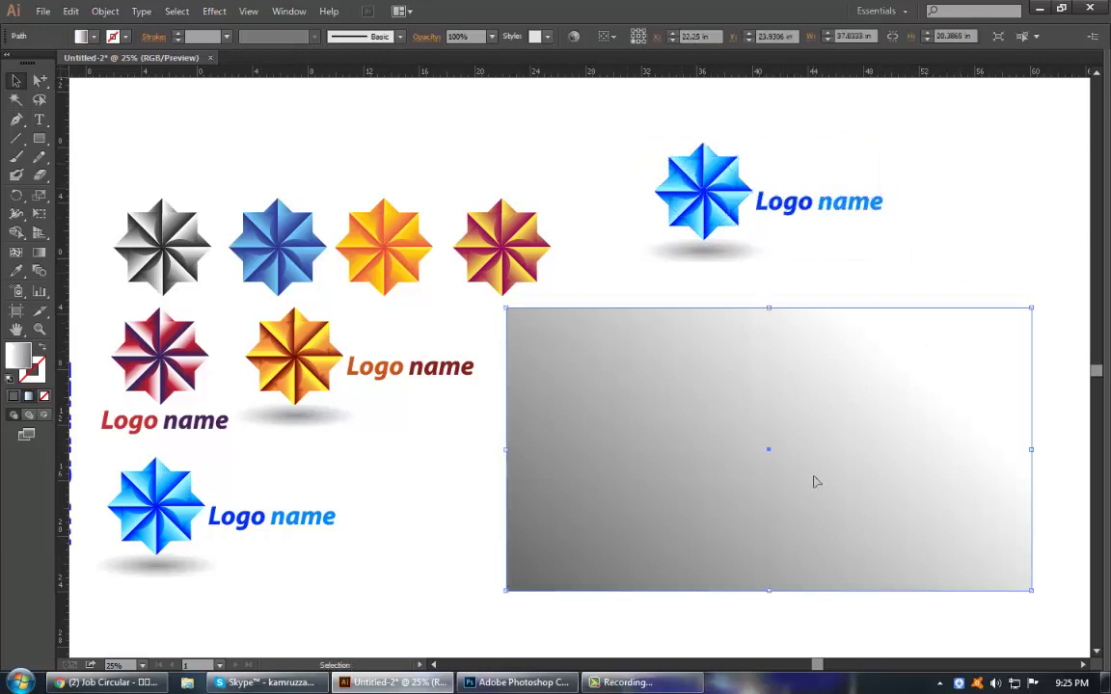
key("shift+Tab")
left_click_drag(967, 586, 944, 585)
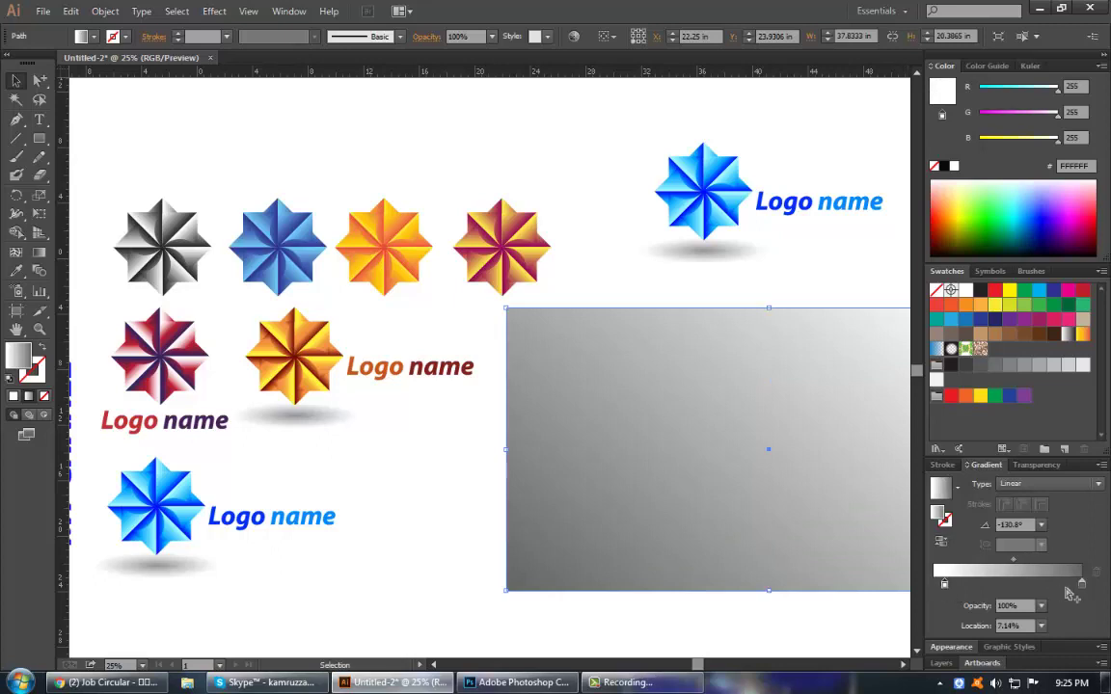
left_click(1082, 584)
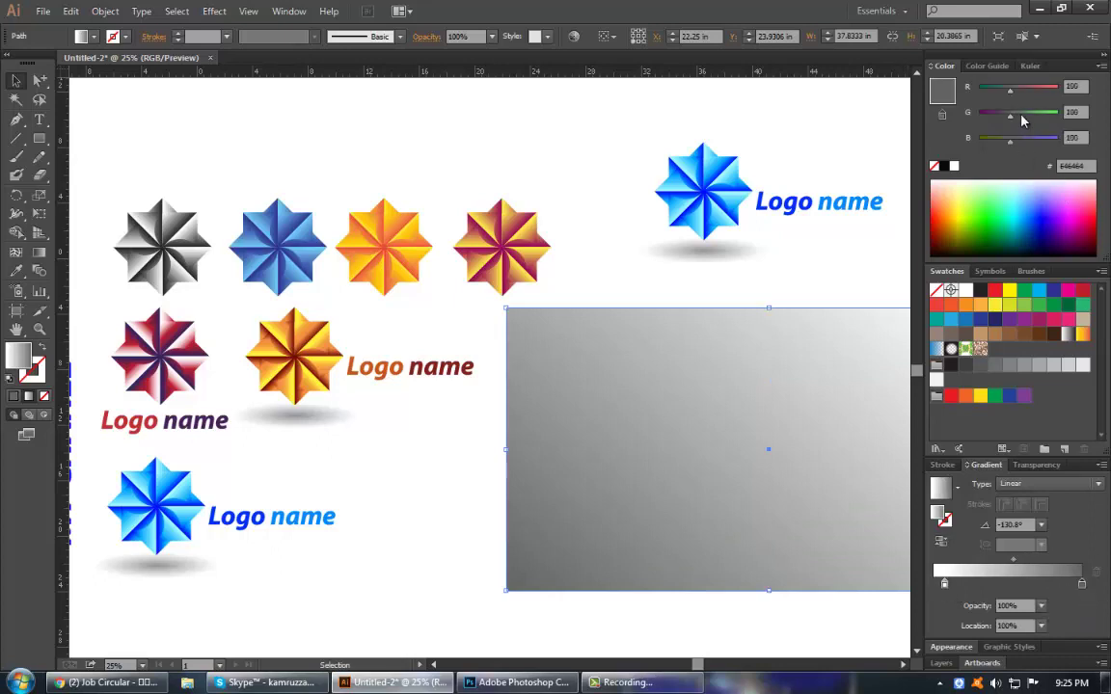
left_click_drag(1024, 120, 1028, 112)
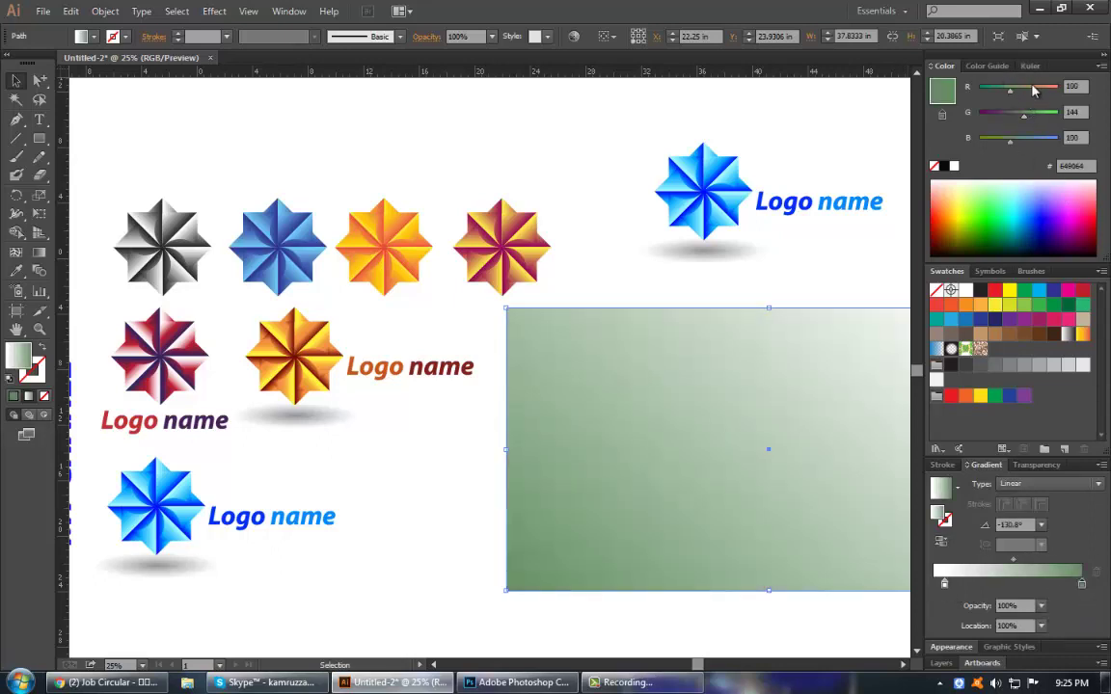
left_click(1028, 89)
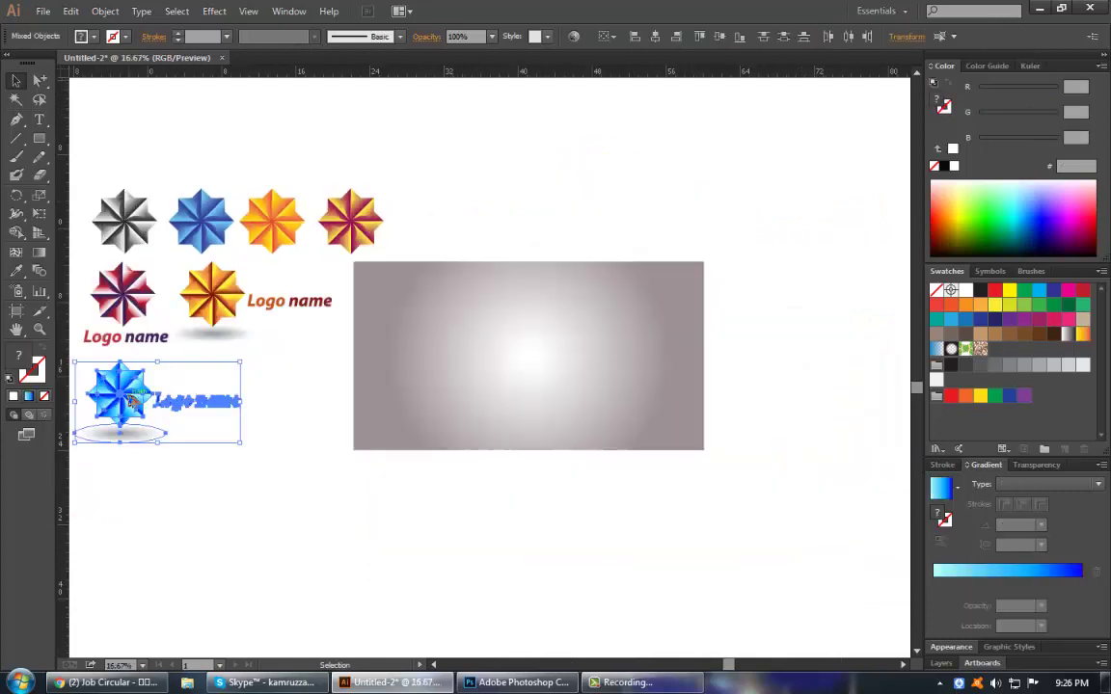
Place a copy of the blue star logo on the card, brought to the front.
mouse_move(120, 396)
left_mouse_down()
mouse_move(525, 374)
mouse_move(517, 349)
left_mouse_up()
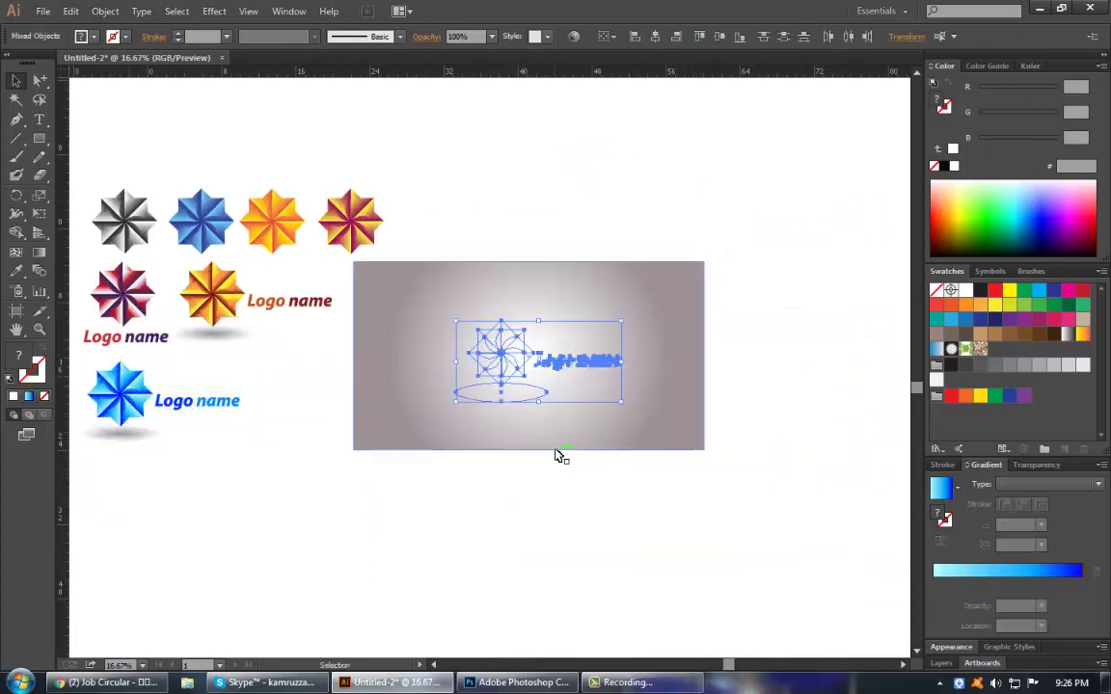
key("v")
right_click(504, 361)
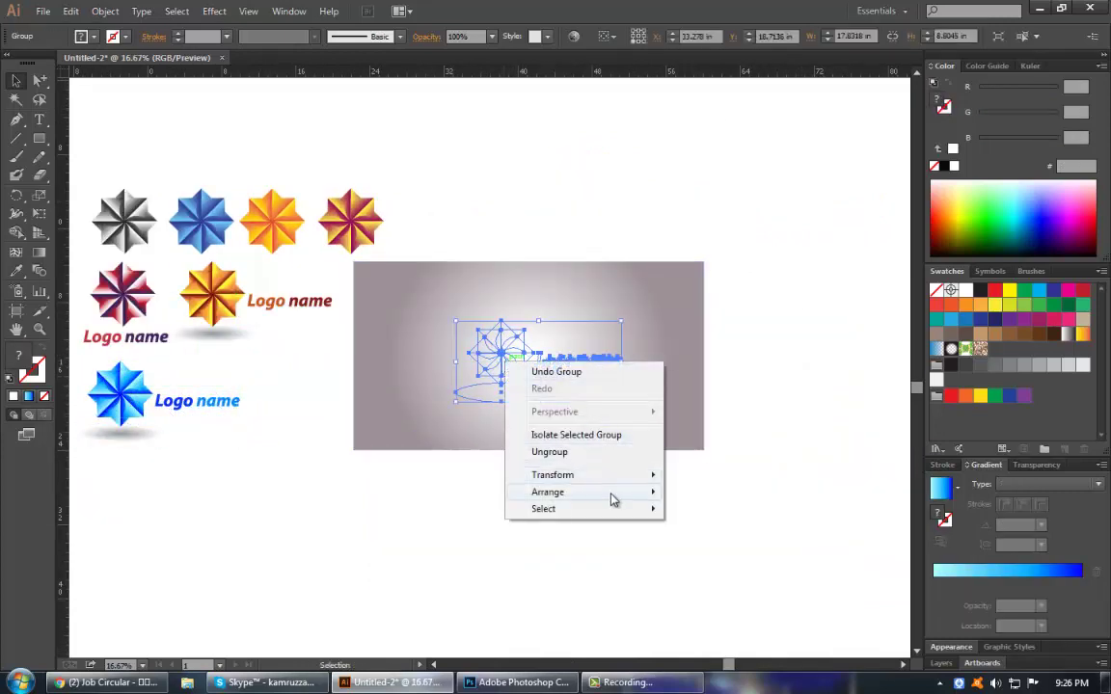
left_click(714, 492)
left_click(726, 558)
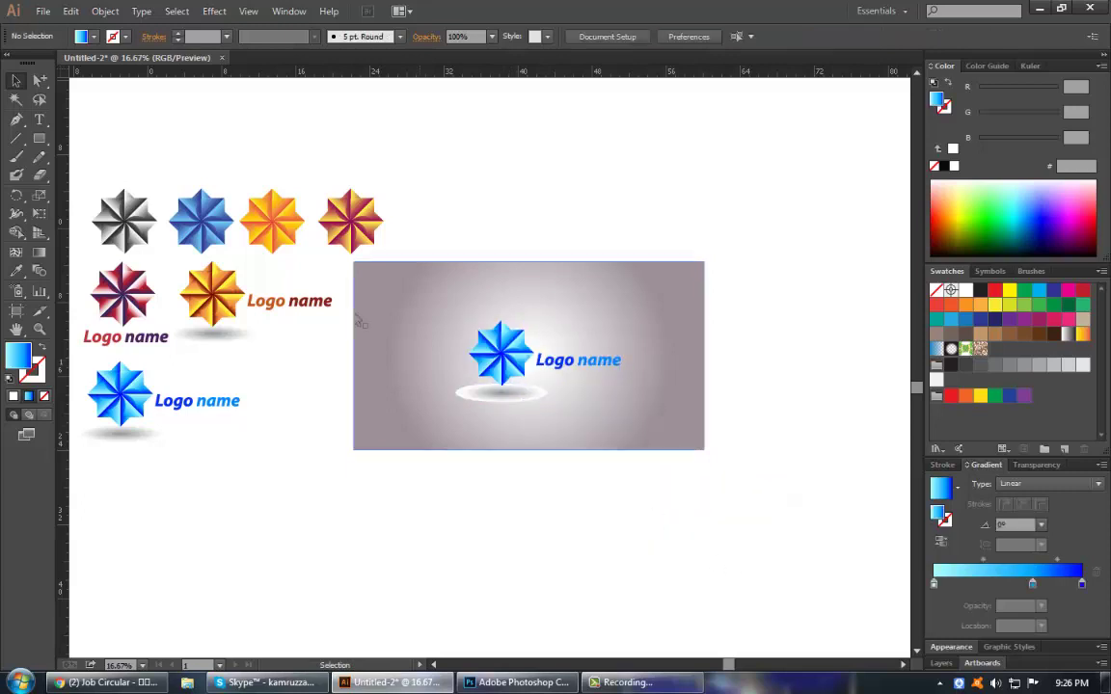
left_click_drag(655, 446, 771, 503)
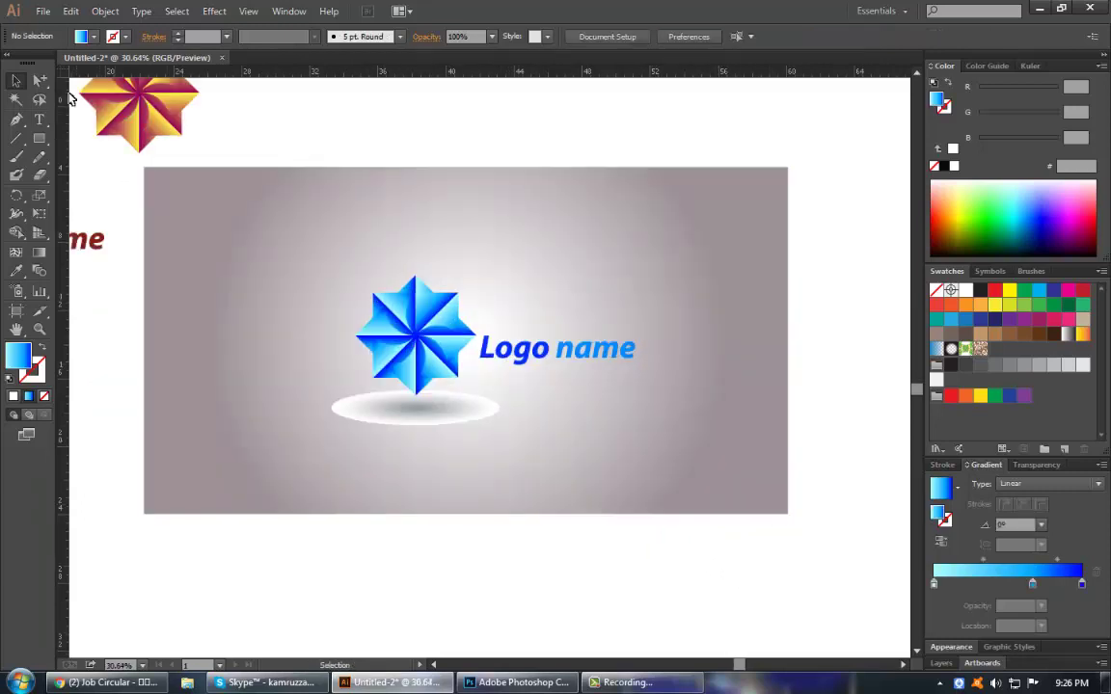
Set the shadow ellipse's outer gradient stop to 0% opacity for a soft fade.
left_click(456, 415)
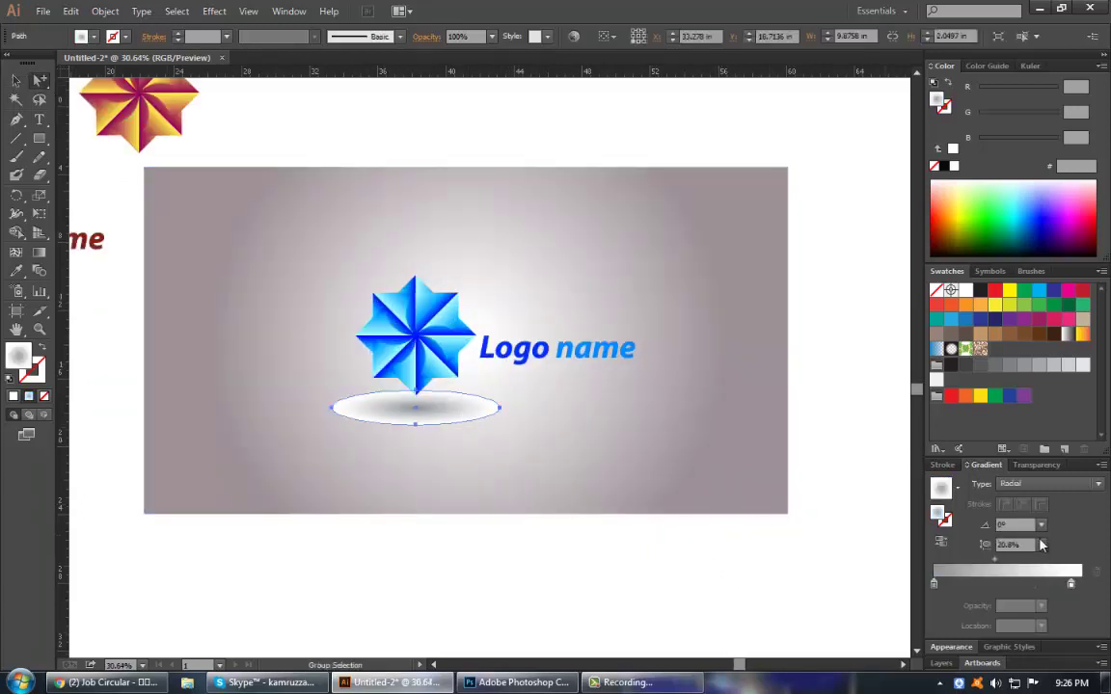
left_click(1070, 584)
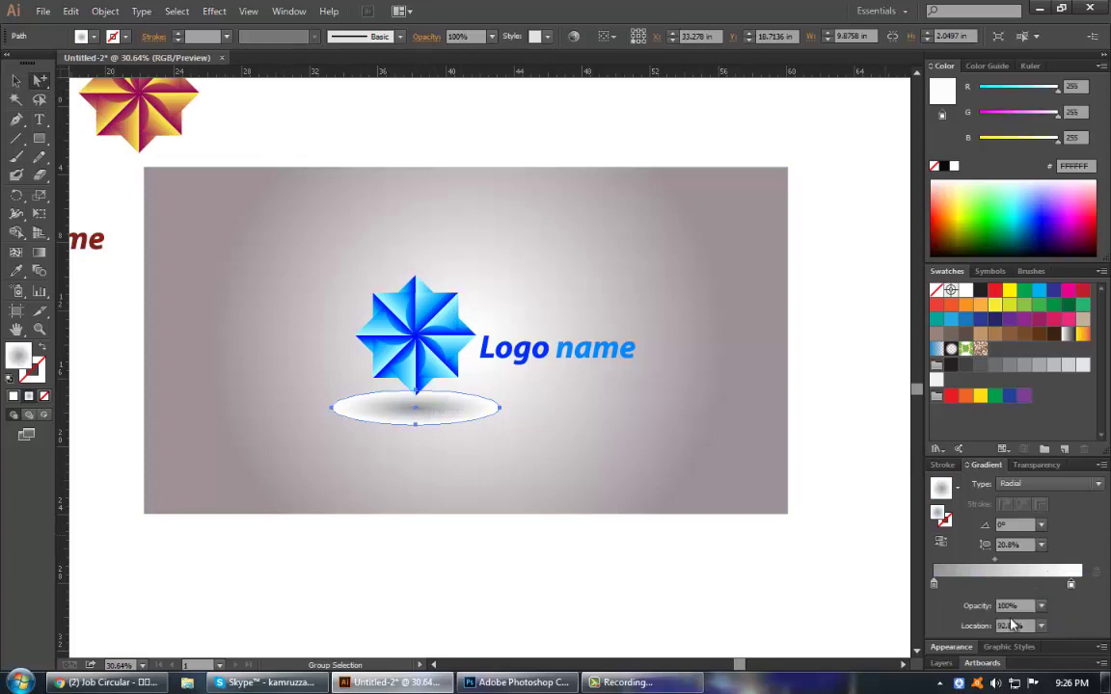
type("0")
key("Return")
left_click(659, 602)
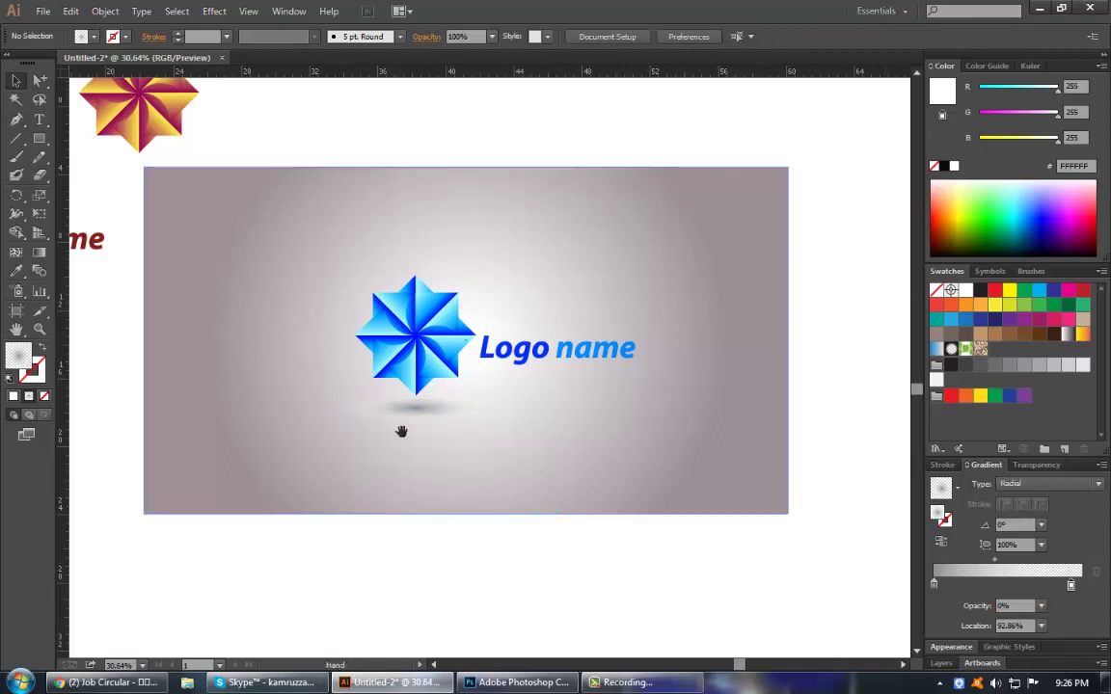
scroll(405, 434, "up", 1)
scroll(405, 434, "left", 1)
Set the card gradient stops to cyan 00FFFF and white FFFFFF, widening the white area.
left_click(642, 513)
left_click(1079, 584)
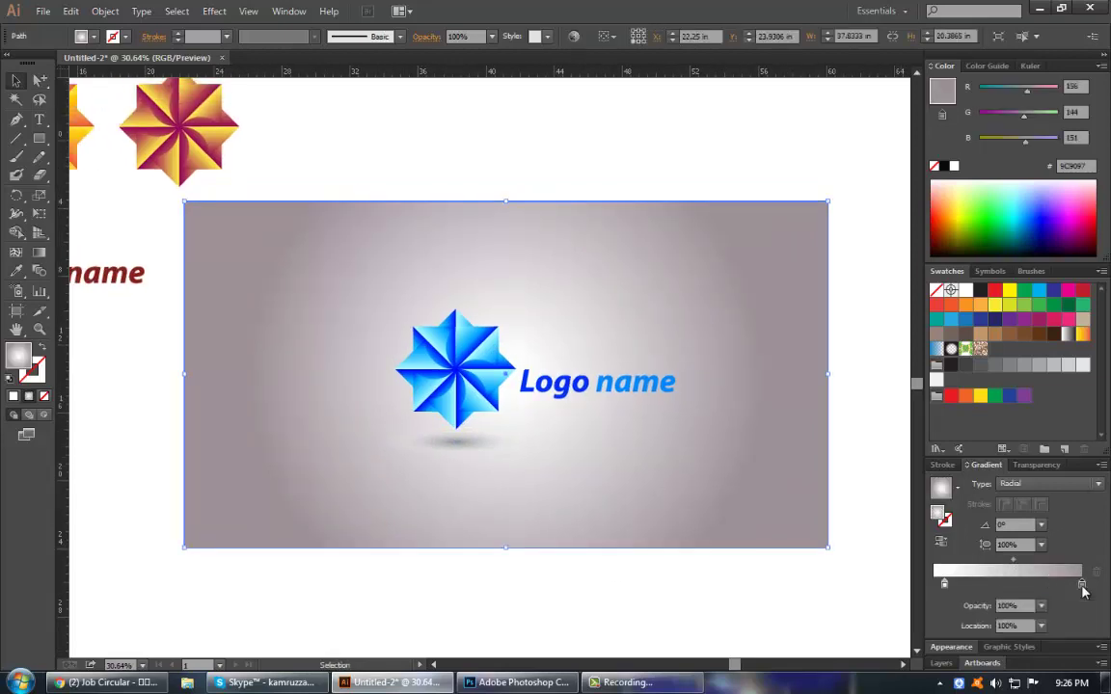
left_click_drag(1025, 88, 848, 85)
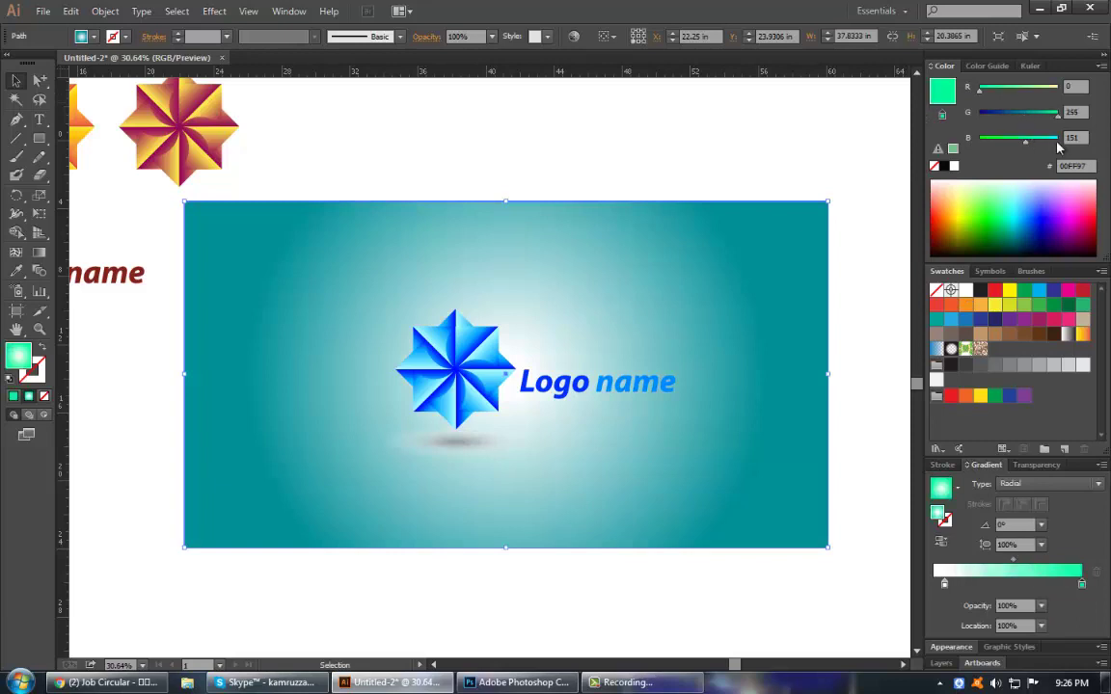
mouse_move(1025, 114)
left_mouse_down()
mouse_move(1061, 114)
mouse_move(1061, 140)
left_mouse_up()
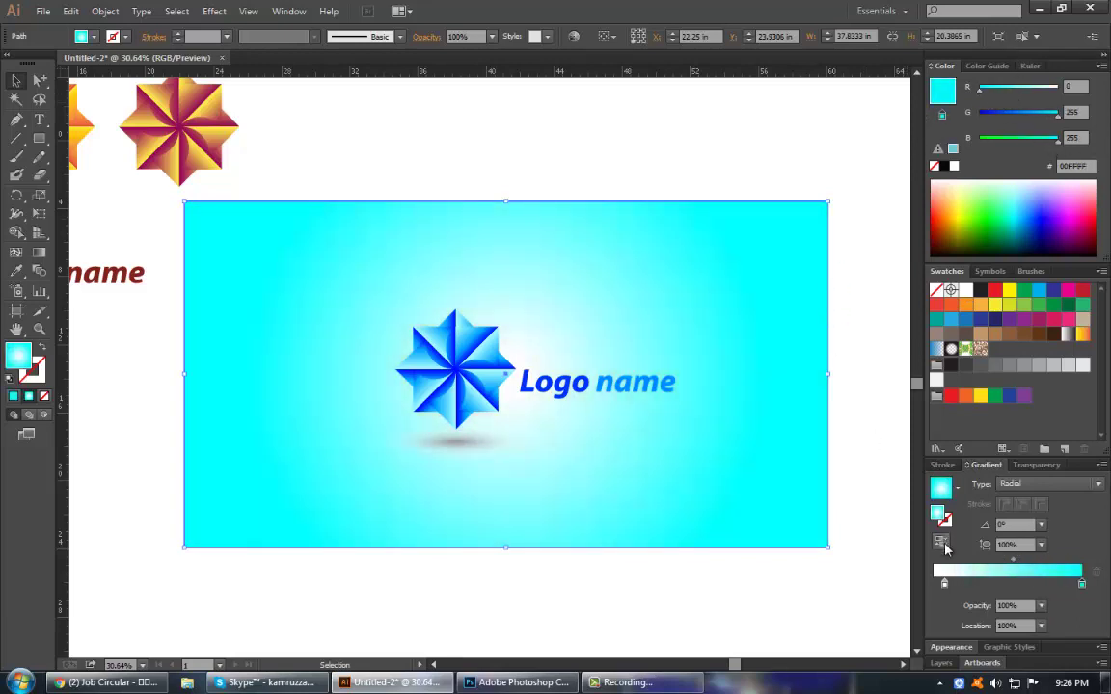
left_click(946, 585)
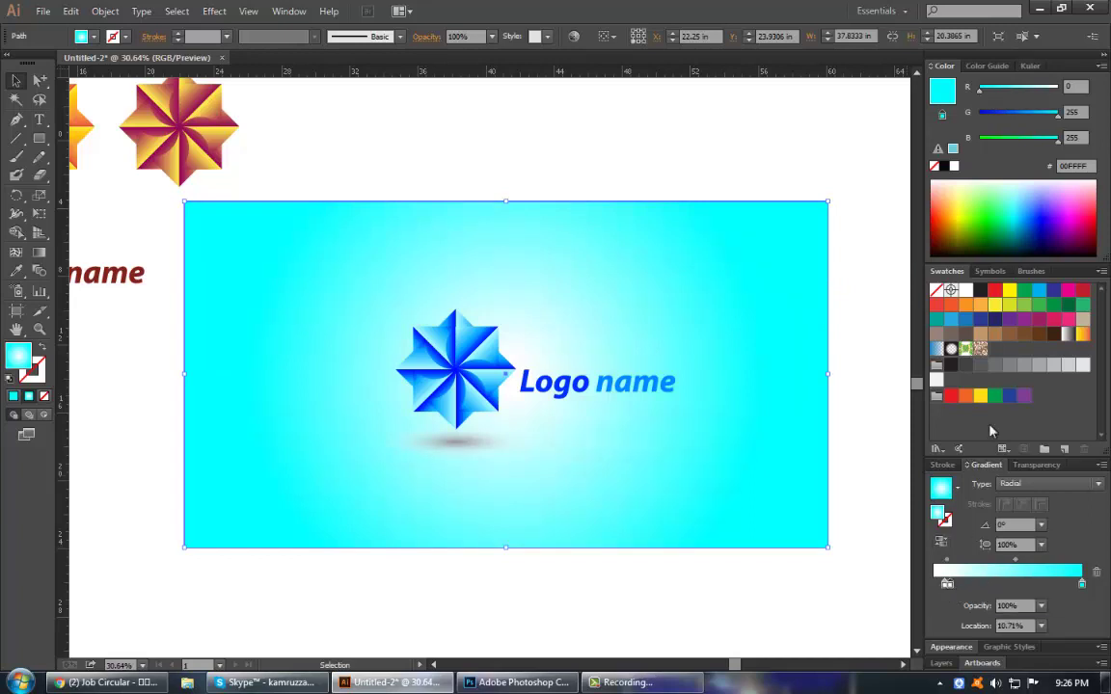
left_click_drag(1042, 86, 1061, 87)
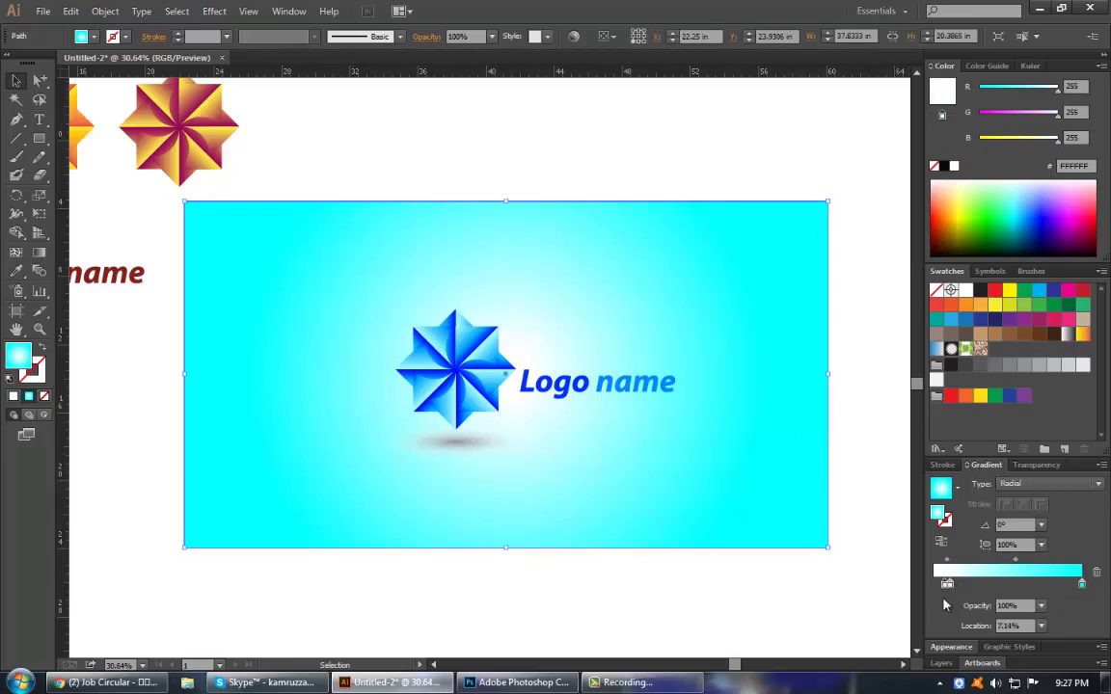
left_click_drag(941, 584, 933, 585)
left_click_drag(1008, 563, 1054, 572)
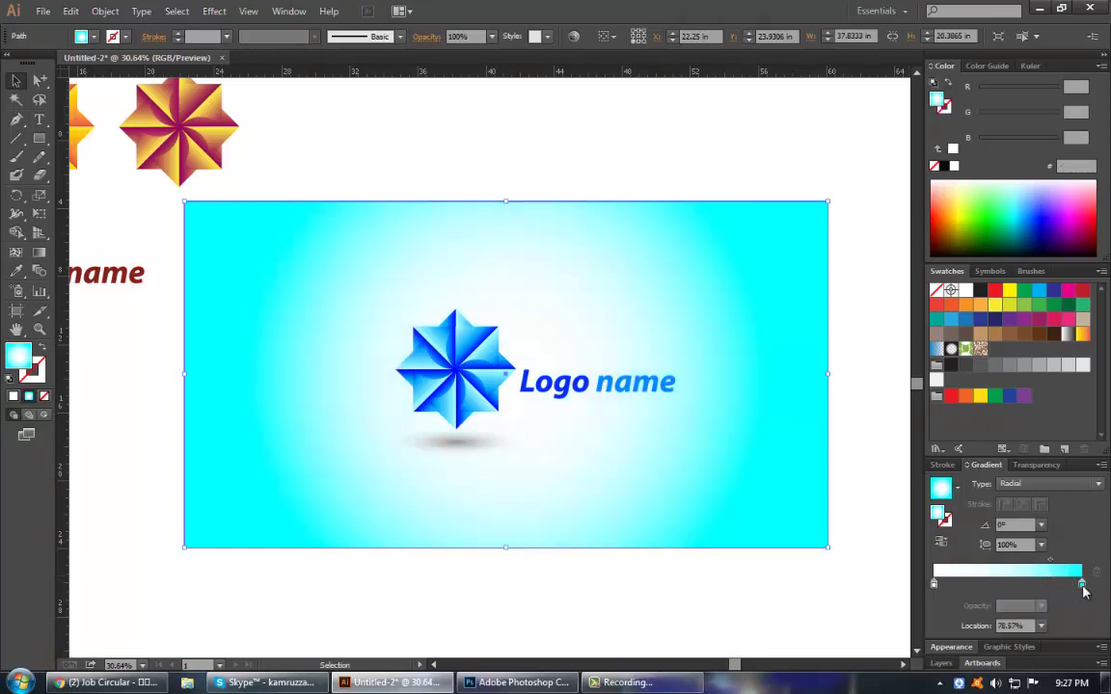
left_click(1082, 585)
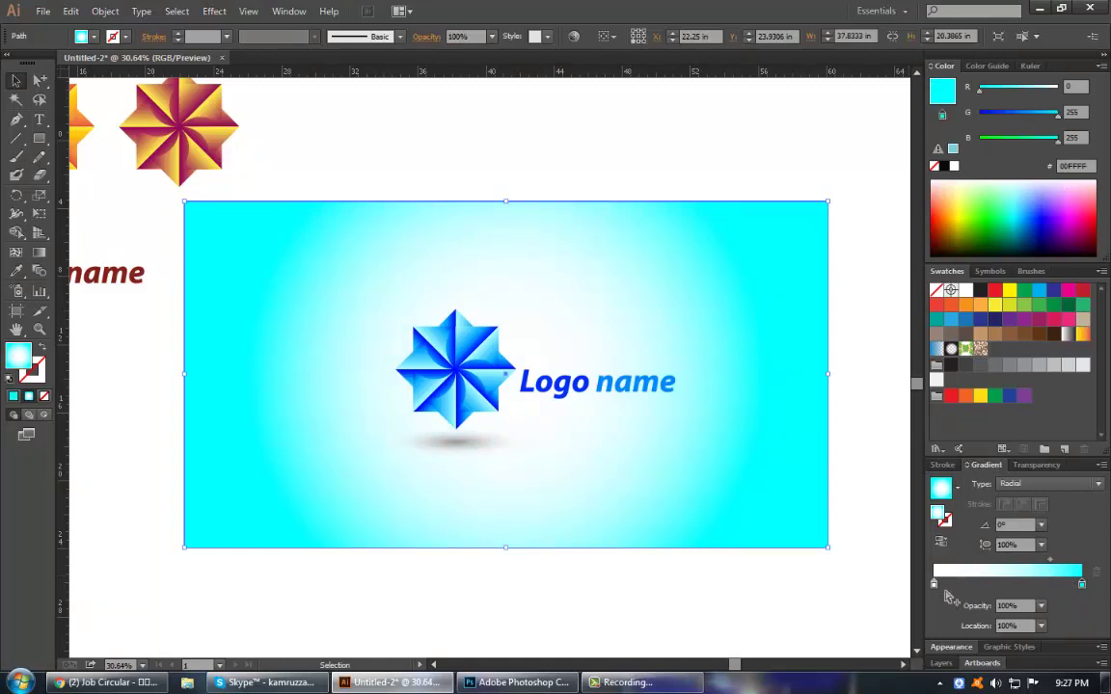
Enlarge the radial gradient to the card edges and flatten it into a wide ellipse.
key("g")
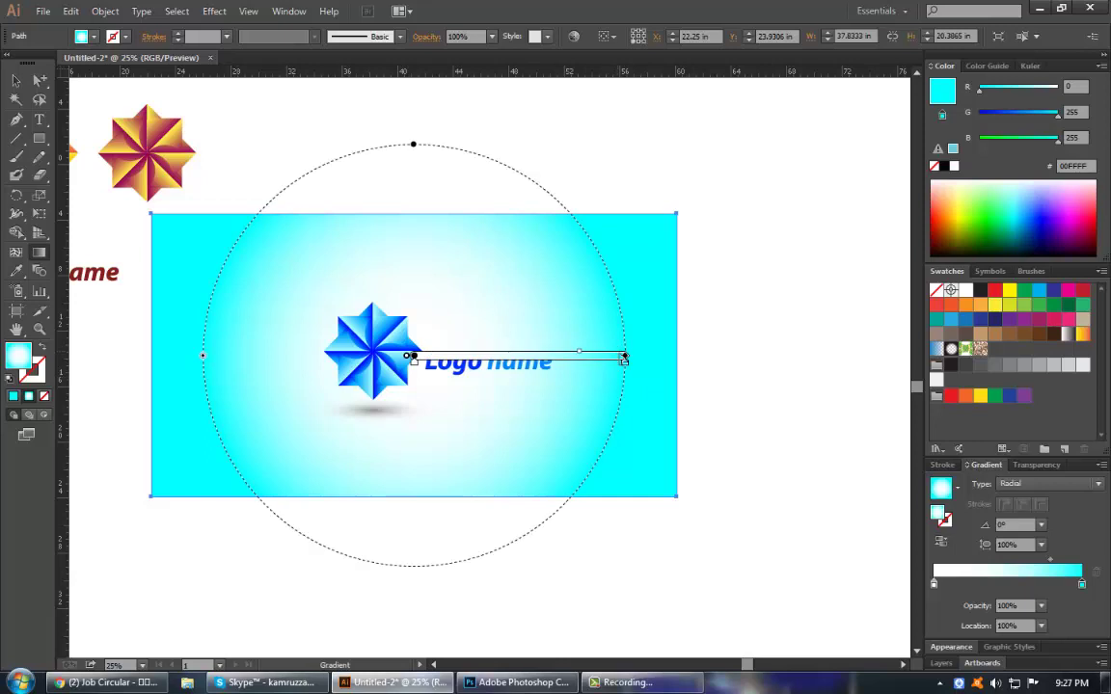
left_click_drag(625, 359, 681, 361)
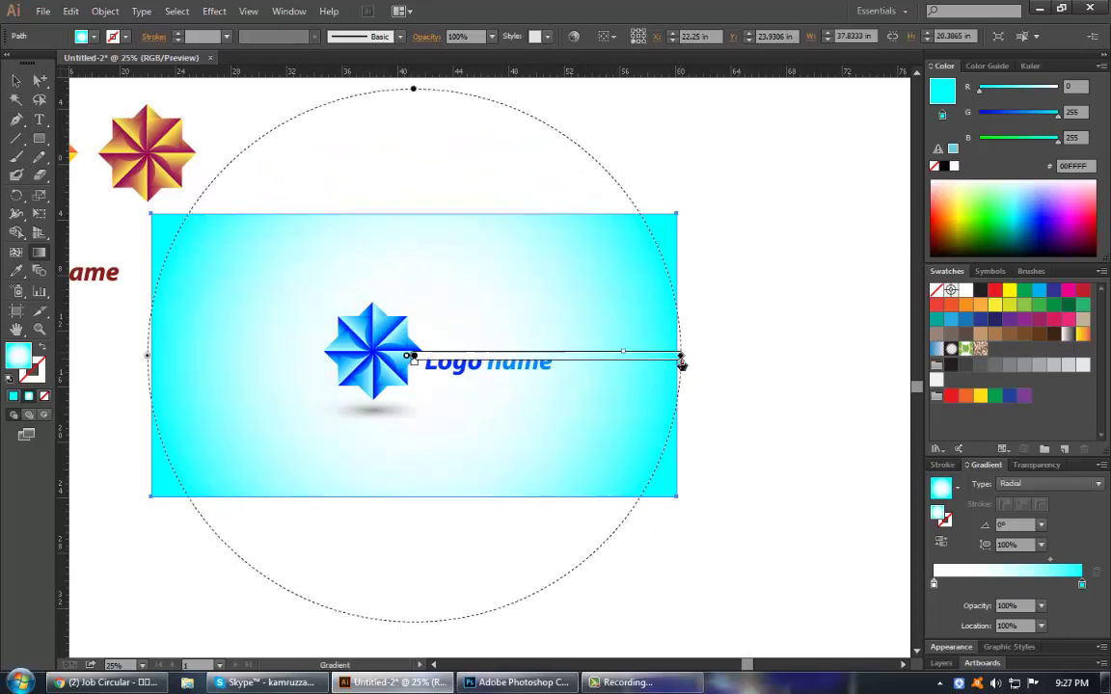
left_click_drag(683, 361, 724, 361)
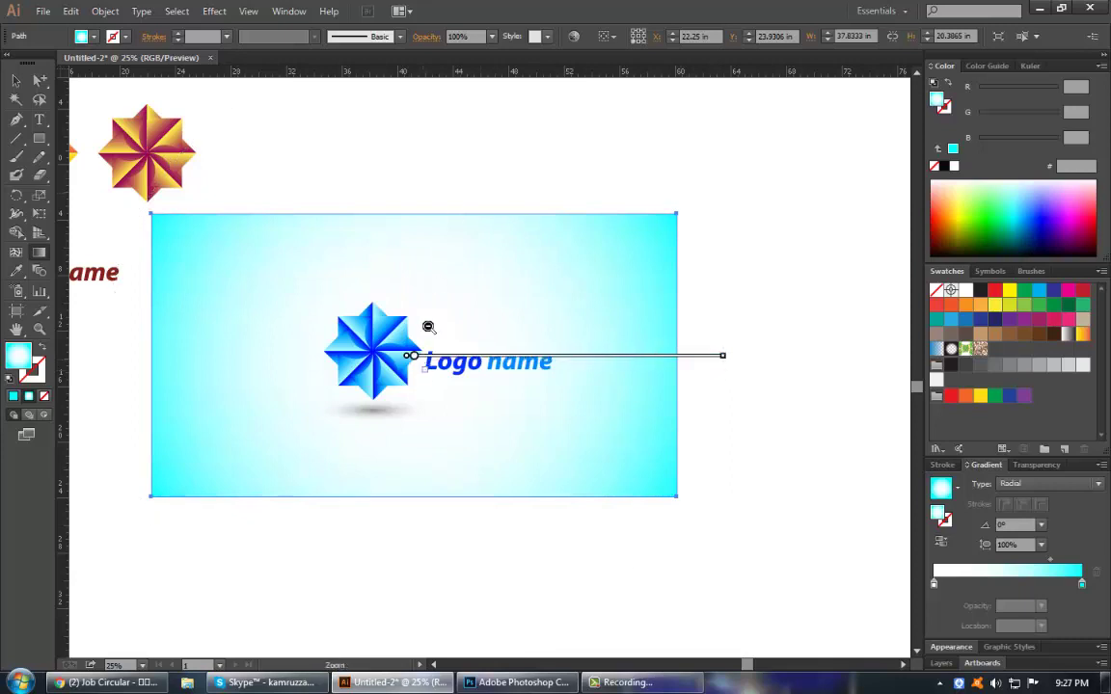
key("ctrl+minus")
left_click_drag(483, 170, 482, 254)
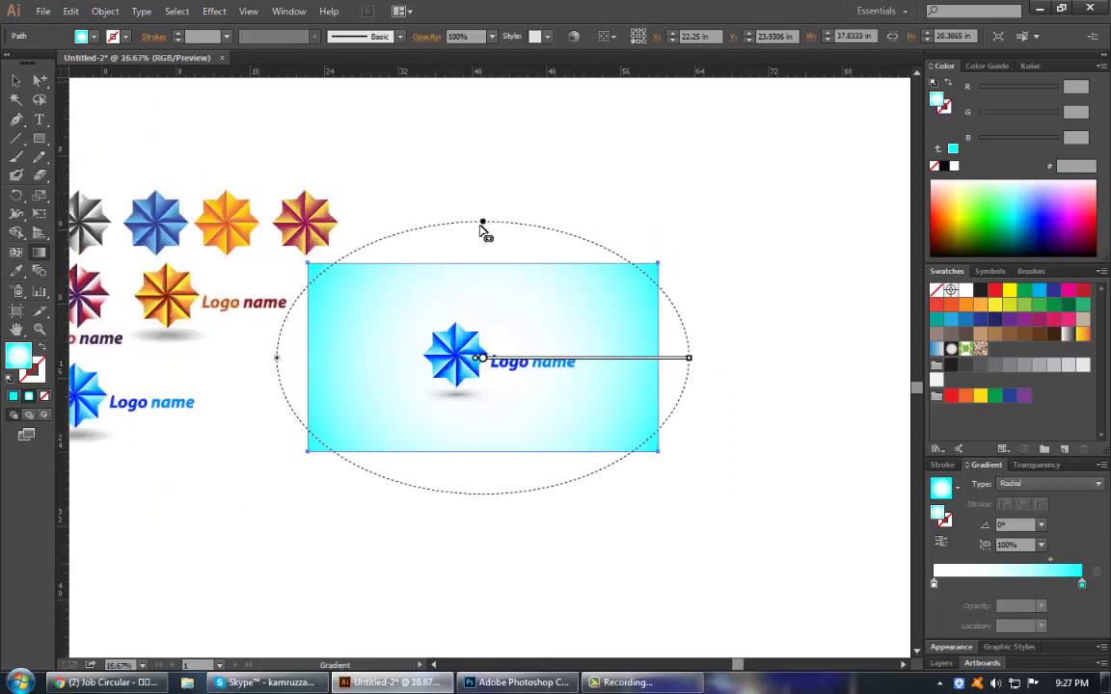
key("ctrl+shift+a")
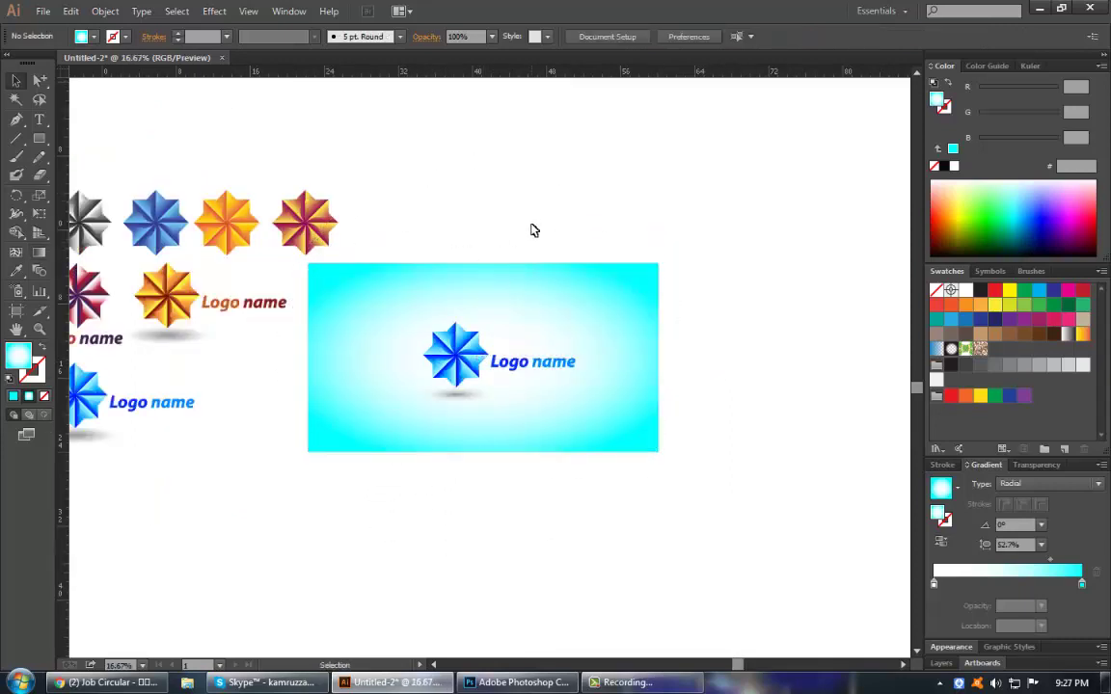
left_click_drag(265, 224, 707, 493)
Zoom out and copy the row of four star logos to the right.
left_click_drag(634, 479, 698, 514)
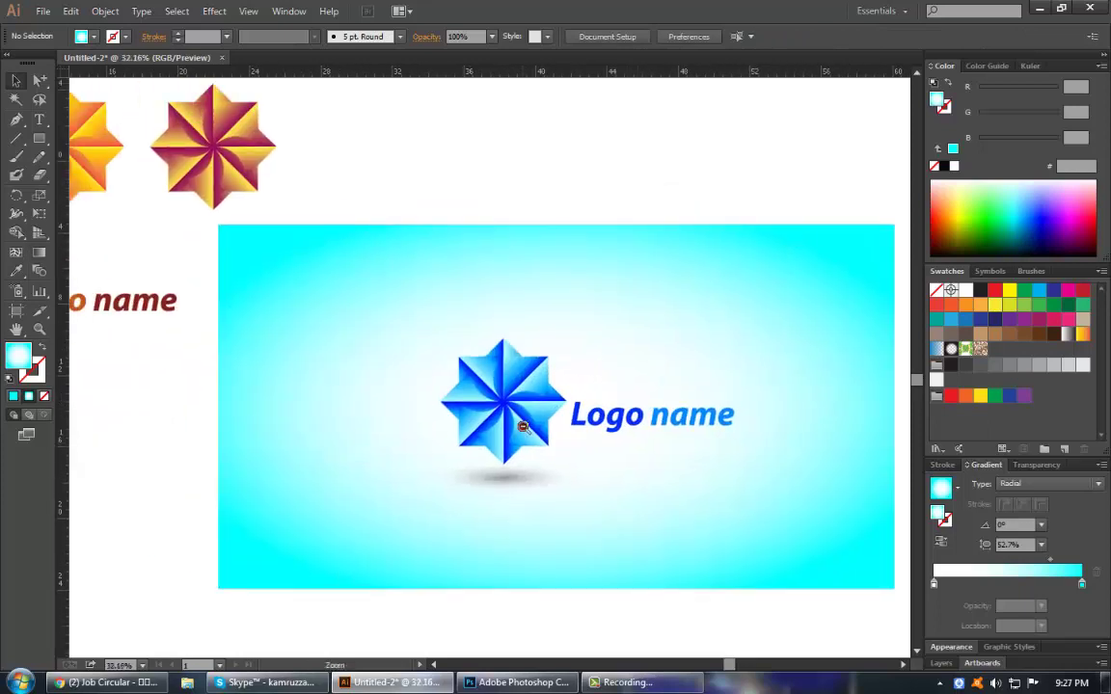
key("ctrl+minus")
left_click(498, 387, "ctrl+alt")
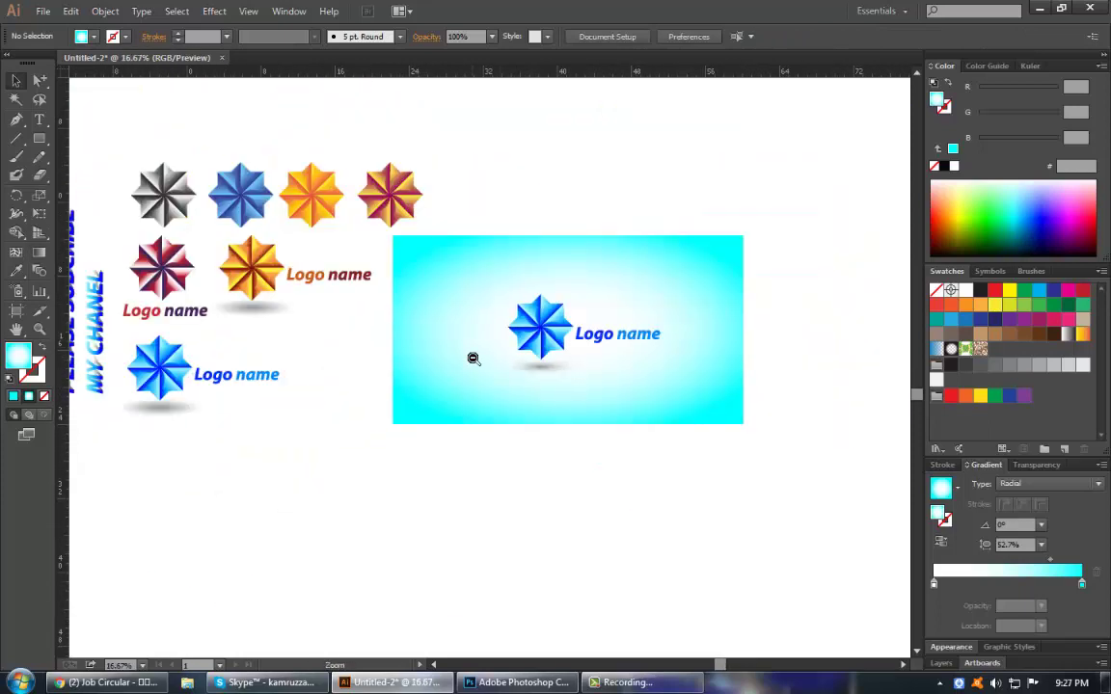
left_click_drag(334, 277, 366, 352)
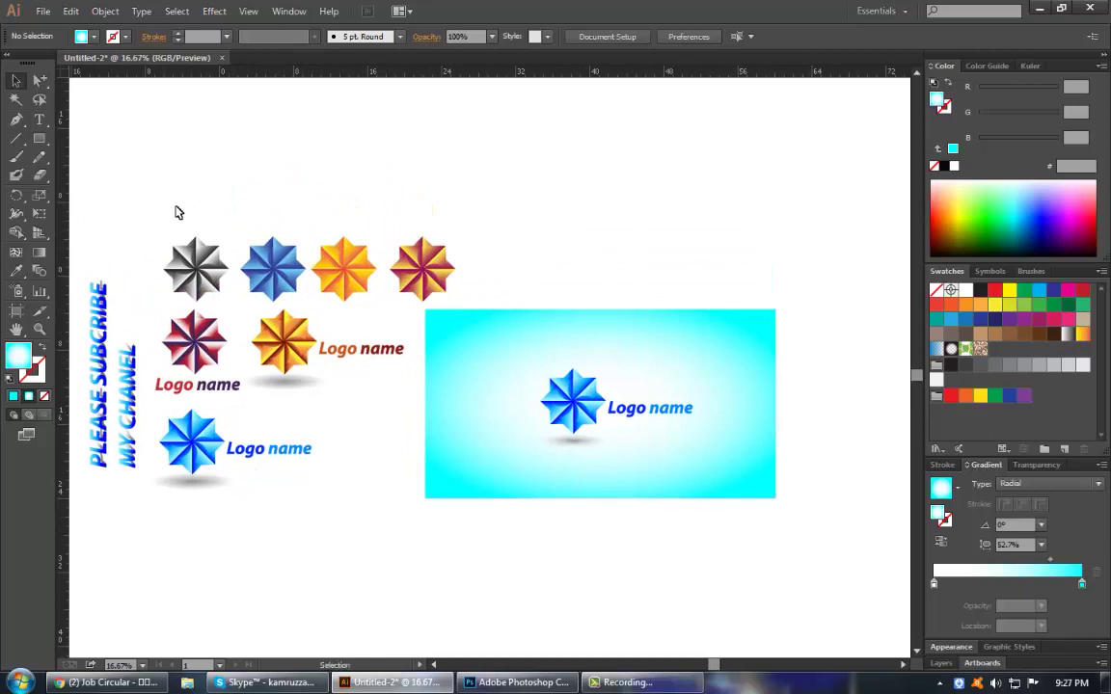
mouse_move(166, 206)
left_mouse_down()
mouse_move(461, 295)
mouse_move(714, 294)
mouse_move(696, 290)
left_mouse_up()
left_click(358, 415)
Rotate the orange star logo upright and move it beside the cyan card.
mouse_move(358, 415)
left_mouse_down()
mouse_move(294, 319)
mouse_move(295, 265)
mouse_move(292, 305)
left_mouse_up()
key("e")
left_click_drag(405, 346, 381, 309)
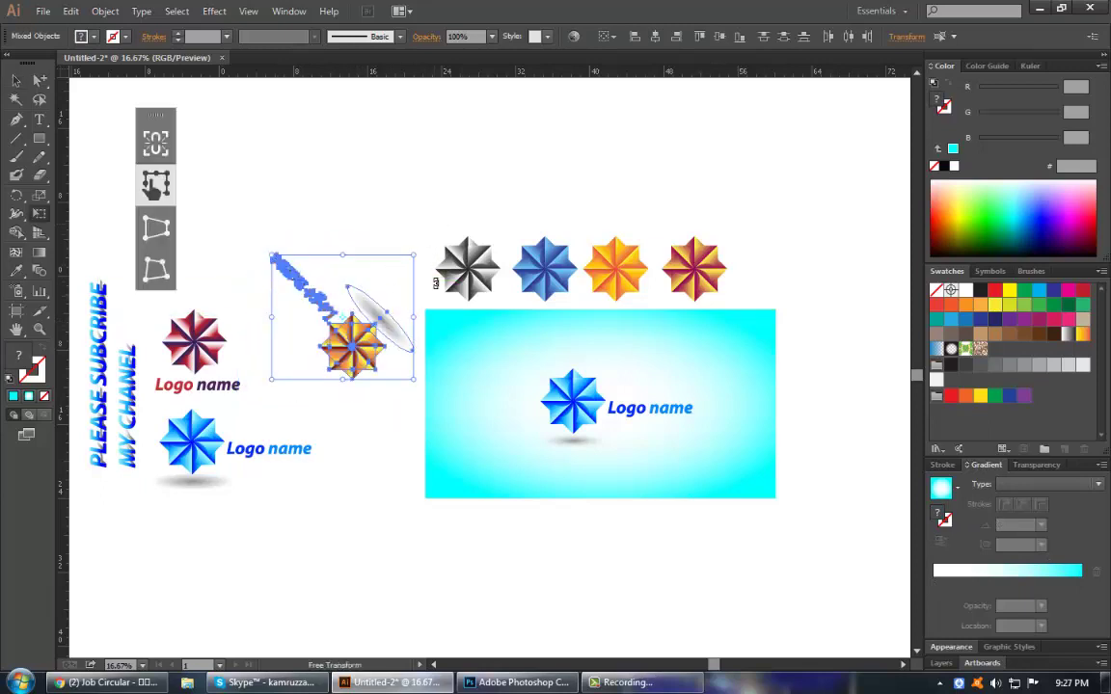
left_click_drag(435, 283, 364, 230)
key("v")
left_click_drag(322, 307, 359, 398)
Select the red star logo group and duplicate the cyan card directly below itself.
left_click_drag(275, 284, 231, 396)
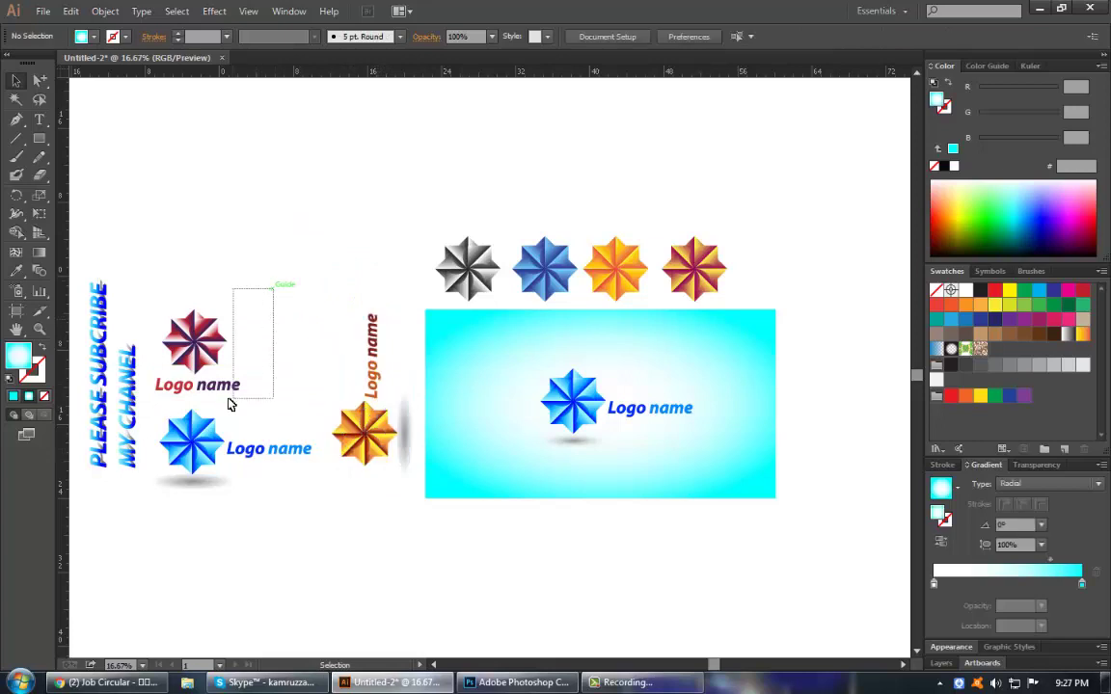
left_click(192, 280)
left_click_drag(152, 280, 268, 397)
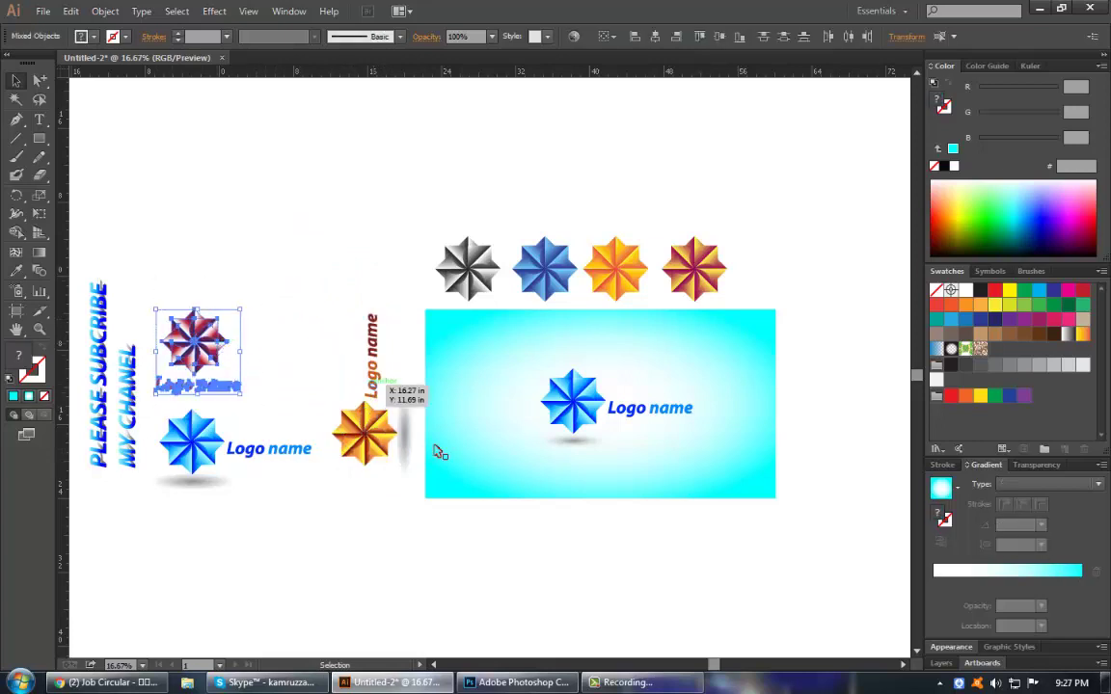
scroll(502, 468, "down", 2)
scroll(717, 489, "down", 2)
mouse_move(821, 452)
left_mouse_down()
mouse_move(499, 261)
mouse_move(499, 461)
left_mouse_up()
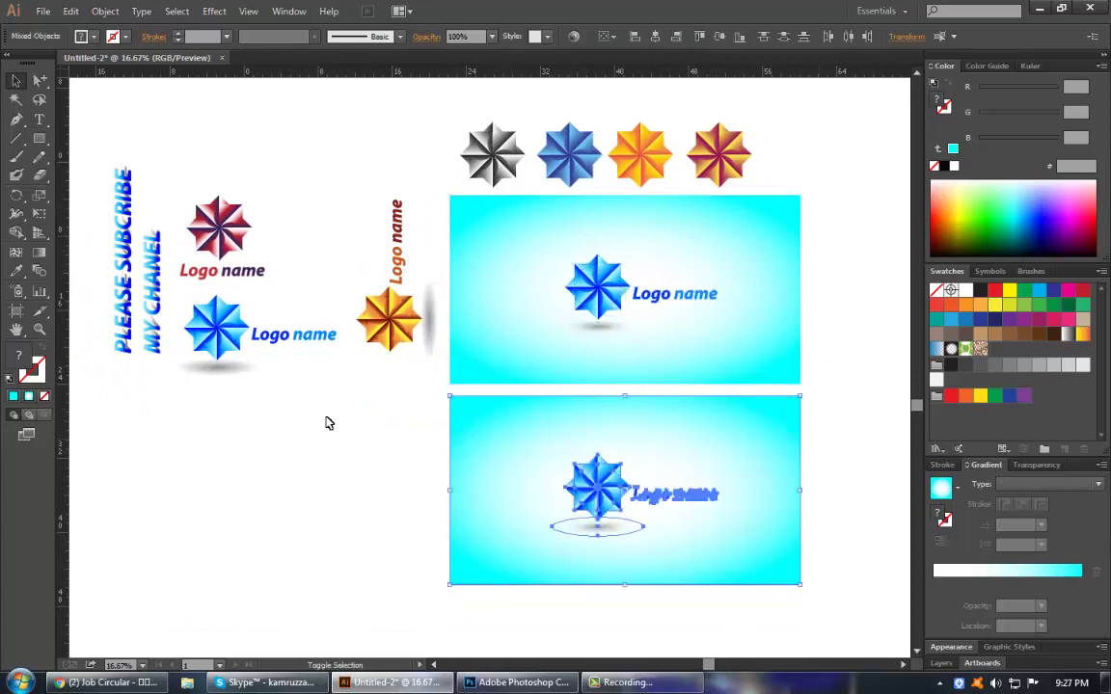
Replace the lower card's blue logo with a copy of the red star logo group.
left_click(347, 422)
left_click_drag(405, 355, 721, 526)
key("Delete")
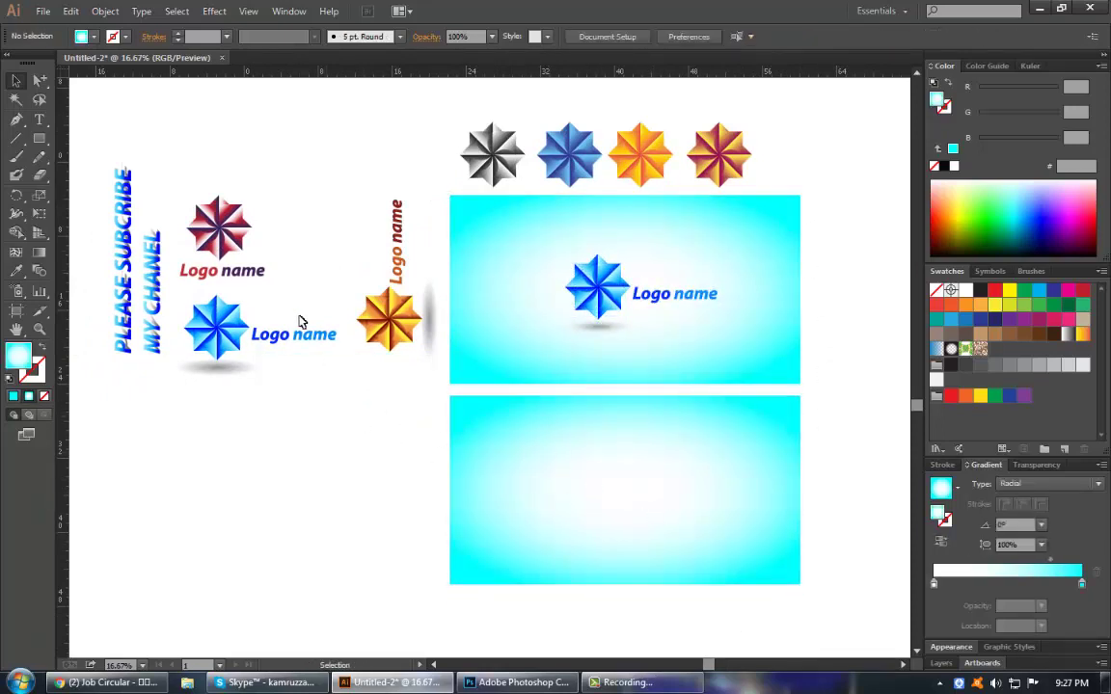
left_click_drag(282, 291, 201, 205)
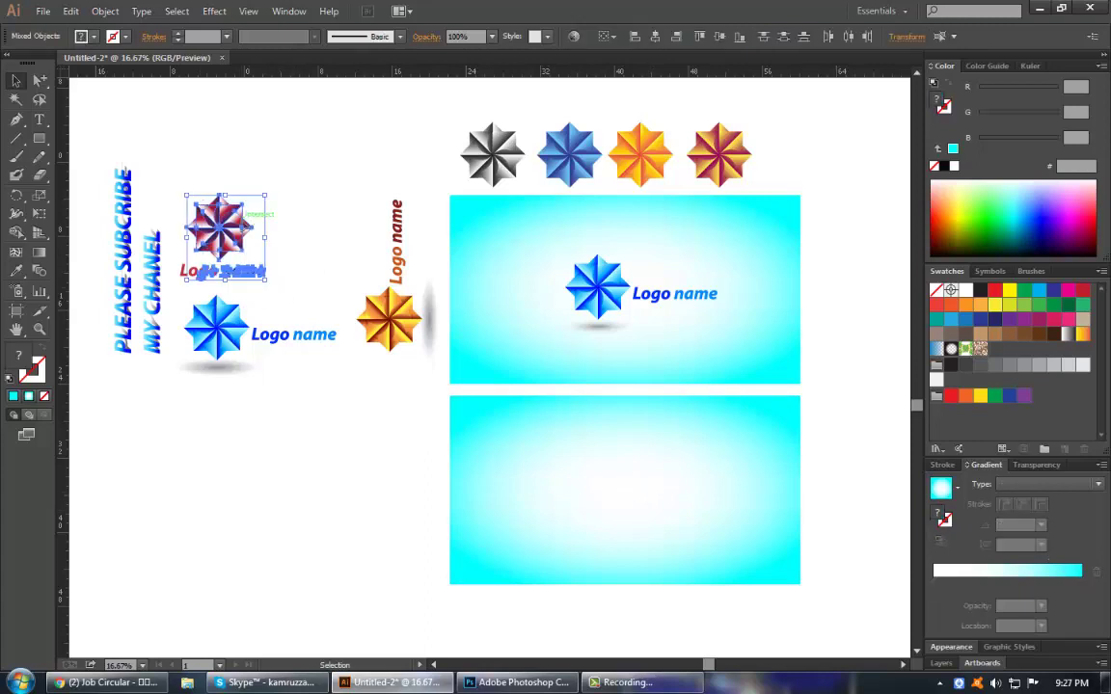
left_click(295, 290)
left_click_drag(290, 281, 162, 191)
key("a")
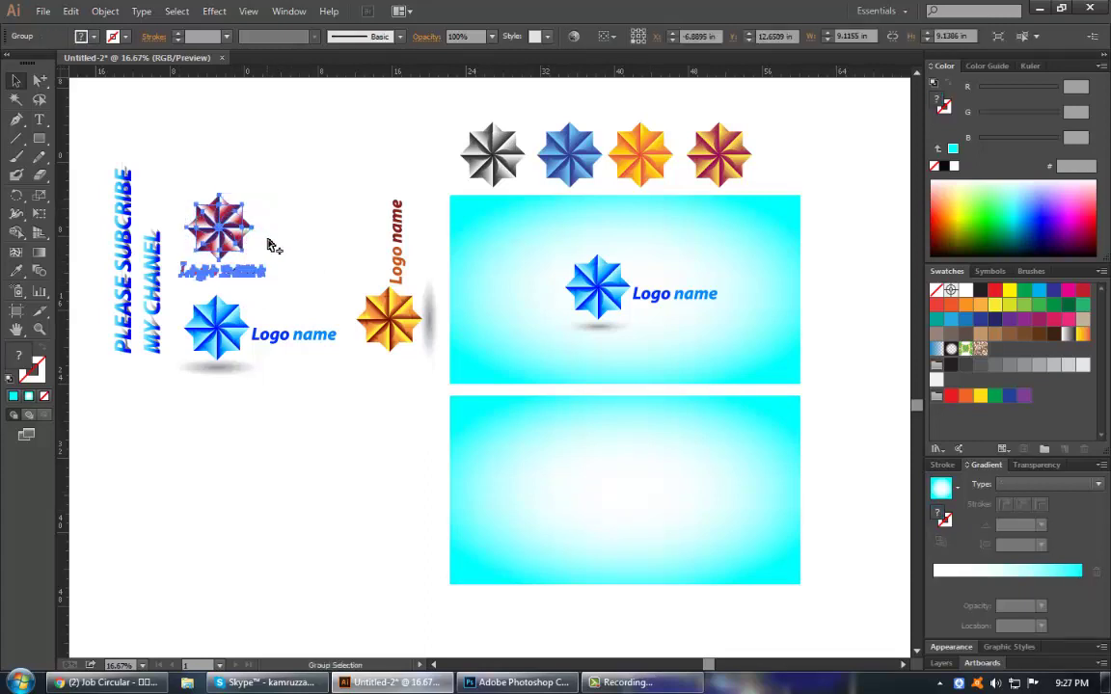
left_click_drag(231, 244, 611, 495)
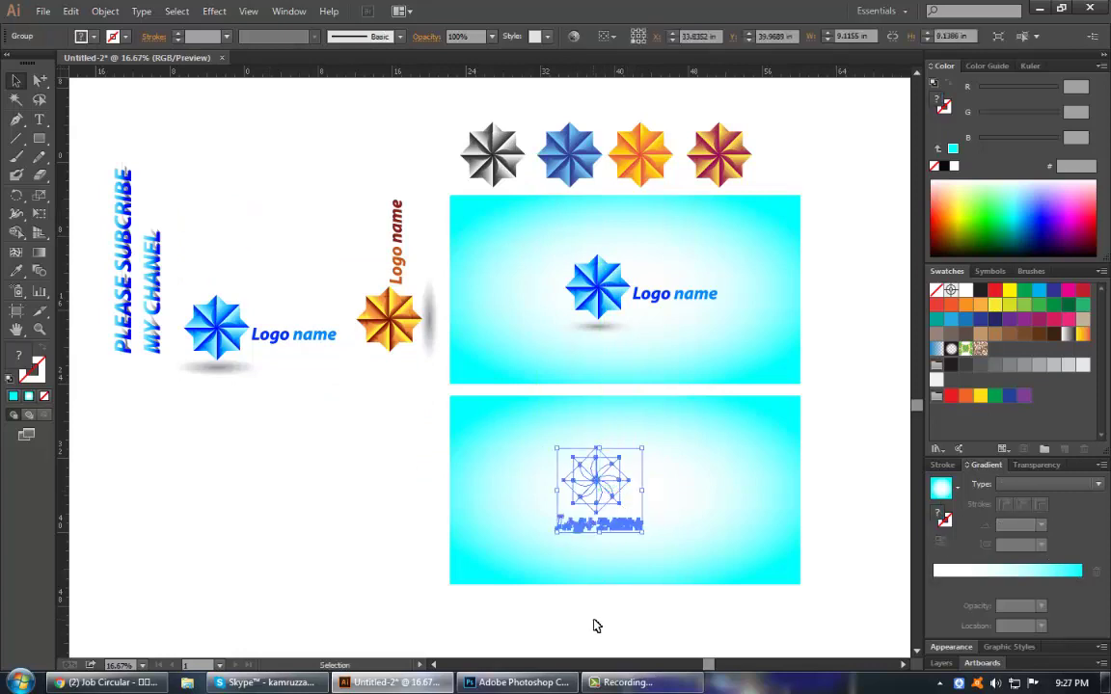
left_click(344, 514)
Turn the lower card's gradient pink by sampling the red star onto its cyan stop.
scroll(396, 483, "down", 2)
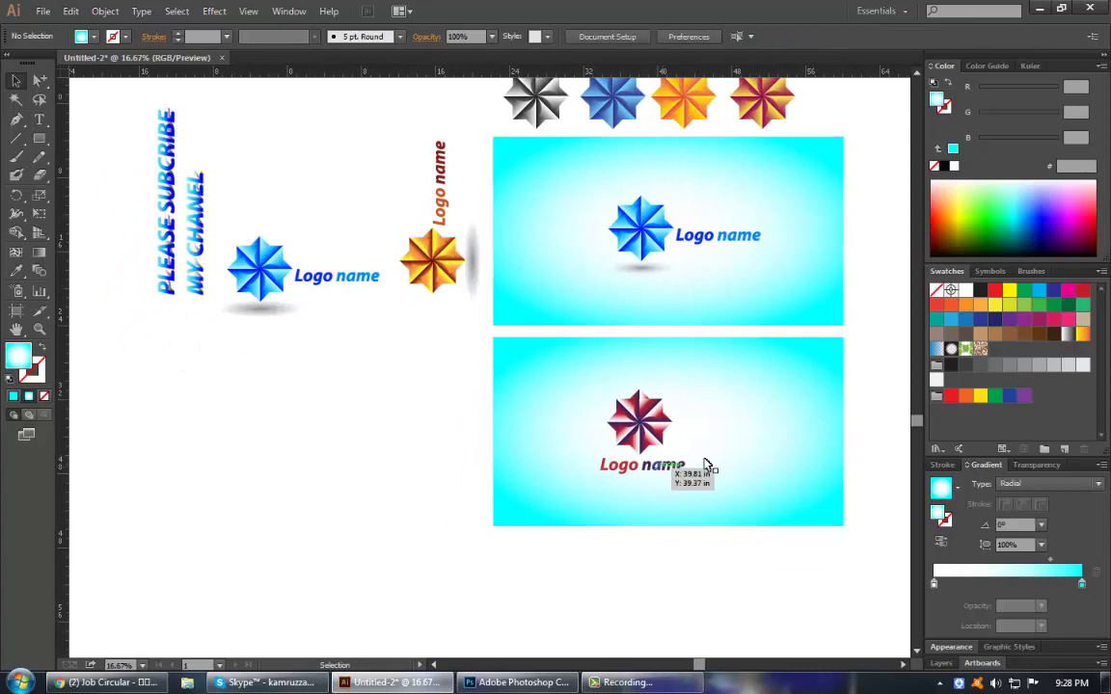
left_click(808, 368)
key("i")
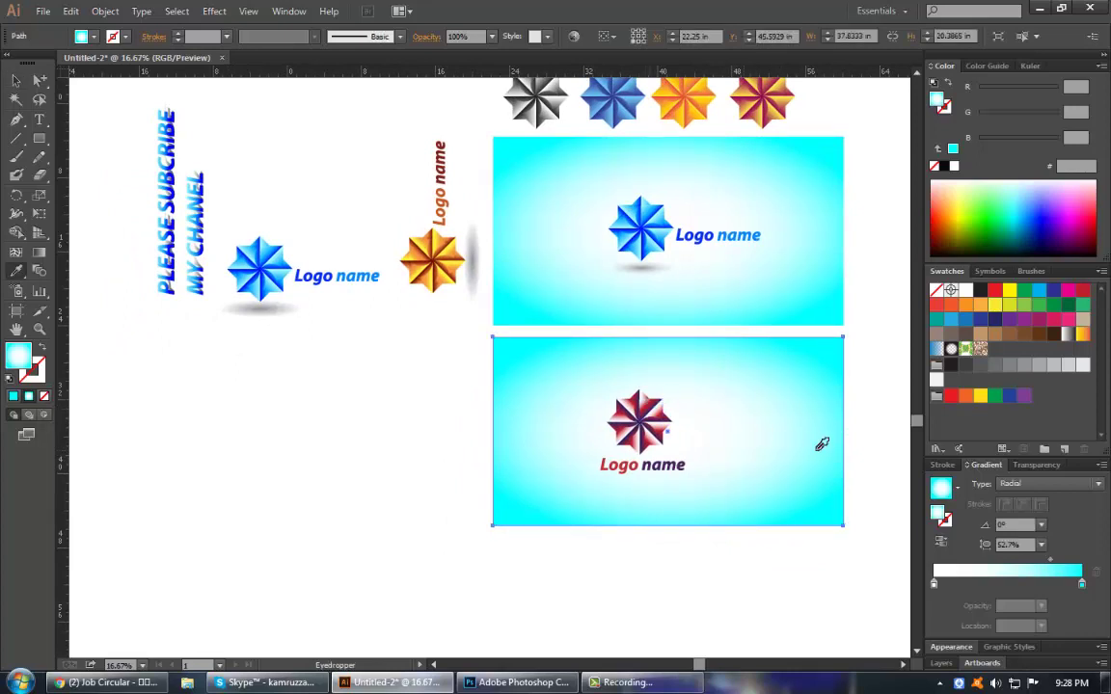
left_click(1082, 586)
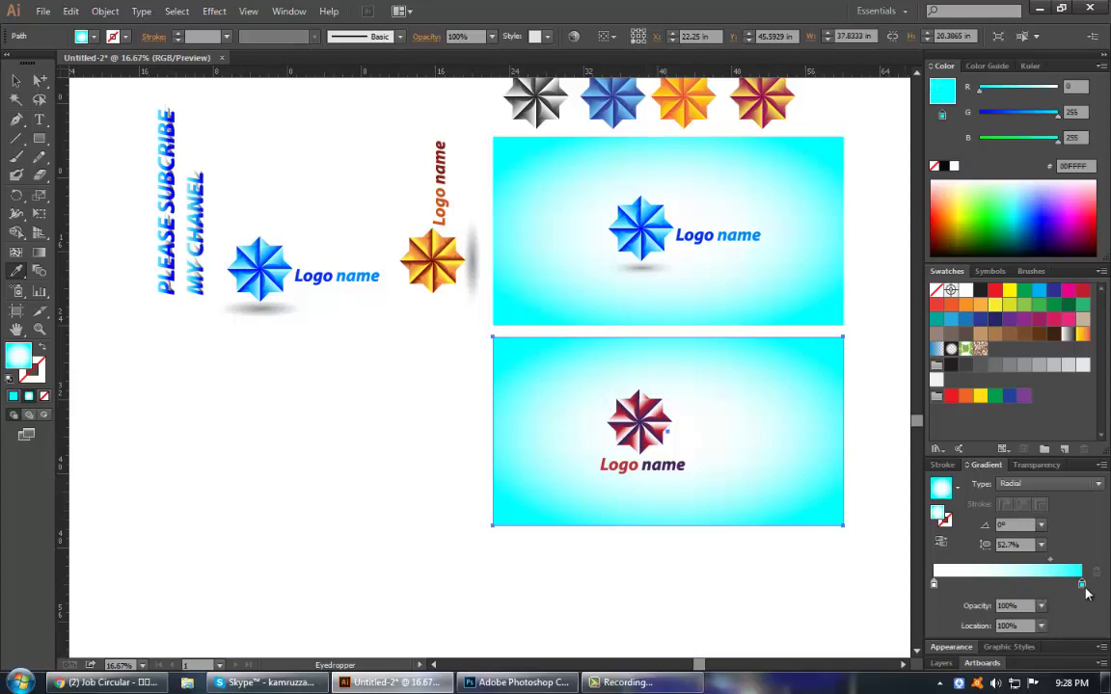
left_click(648, 396)
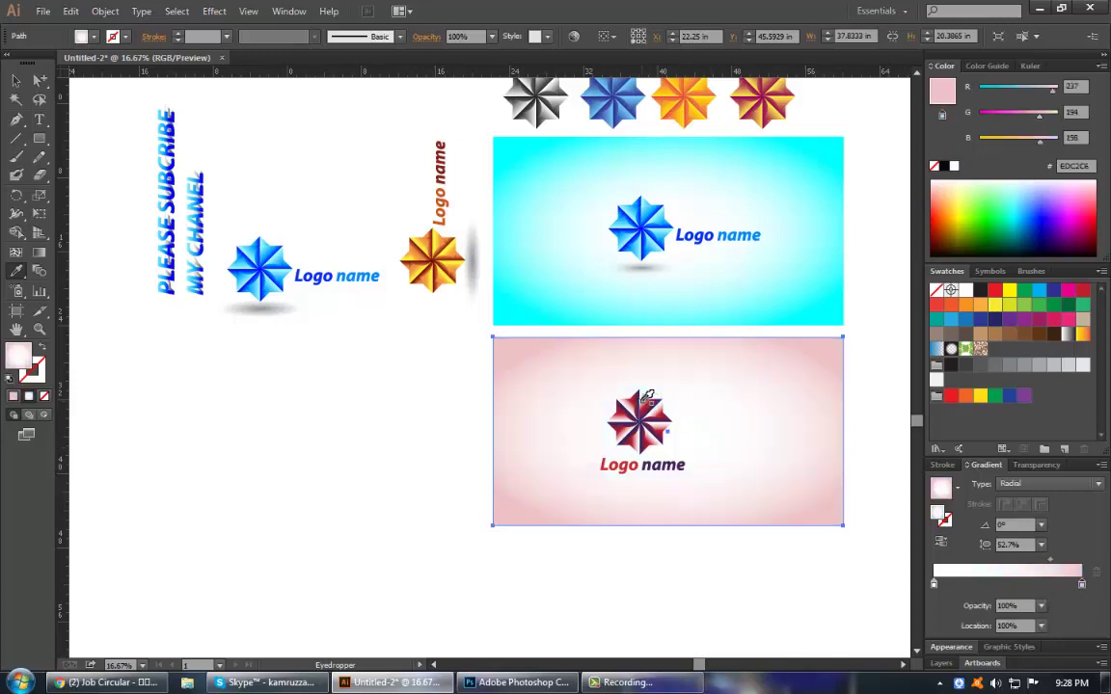
key("v")
left_click(644, 574)
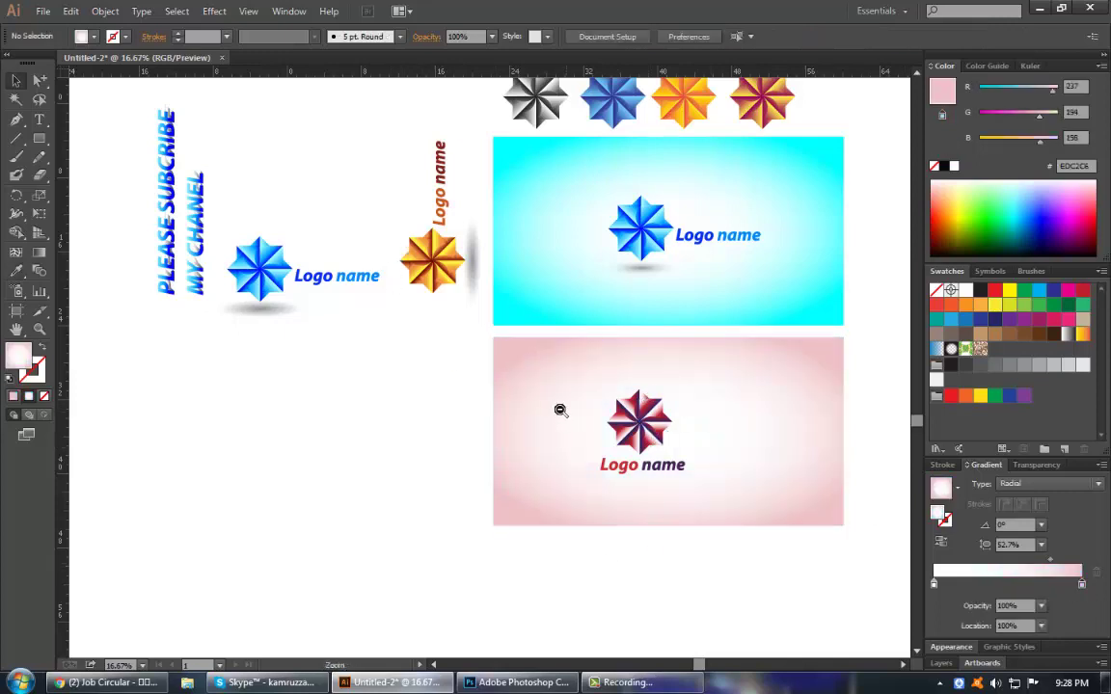
key("ctrl+minus")
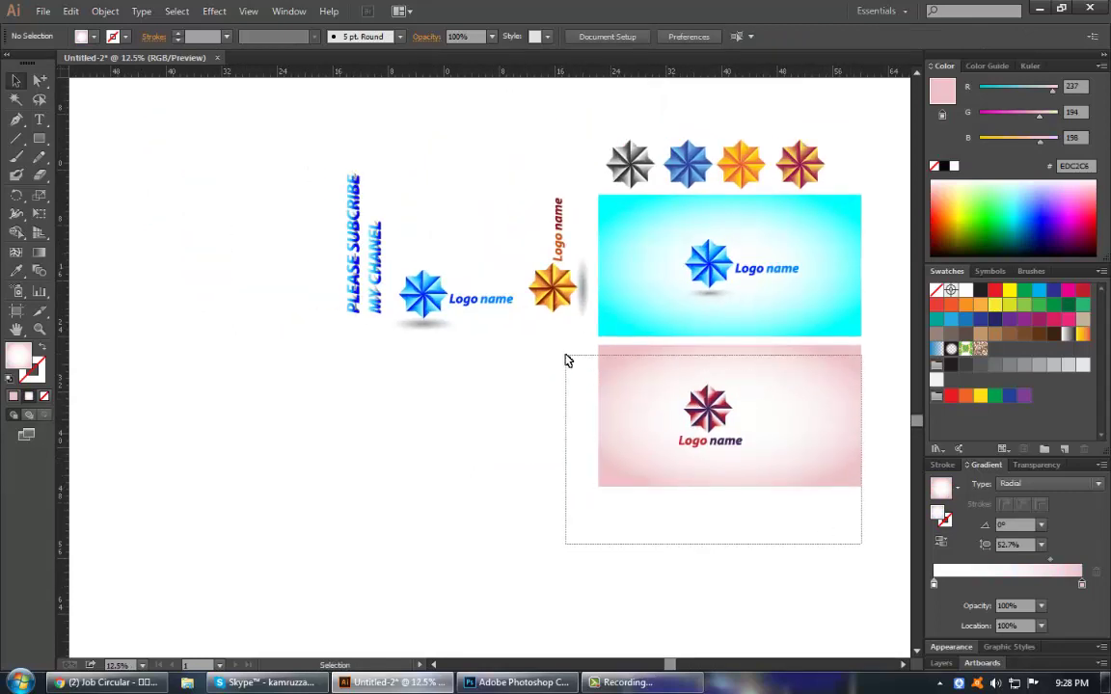
left_click_drag(675, 423, 511, 403)
Copy the pink card to the left as a third card.
left_click_drag(262, 171, 849, 540)
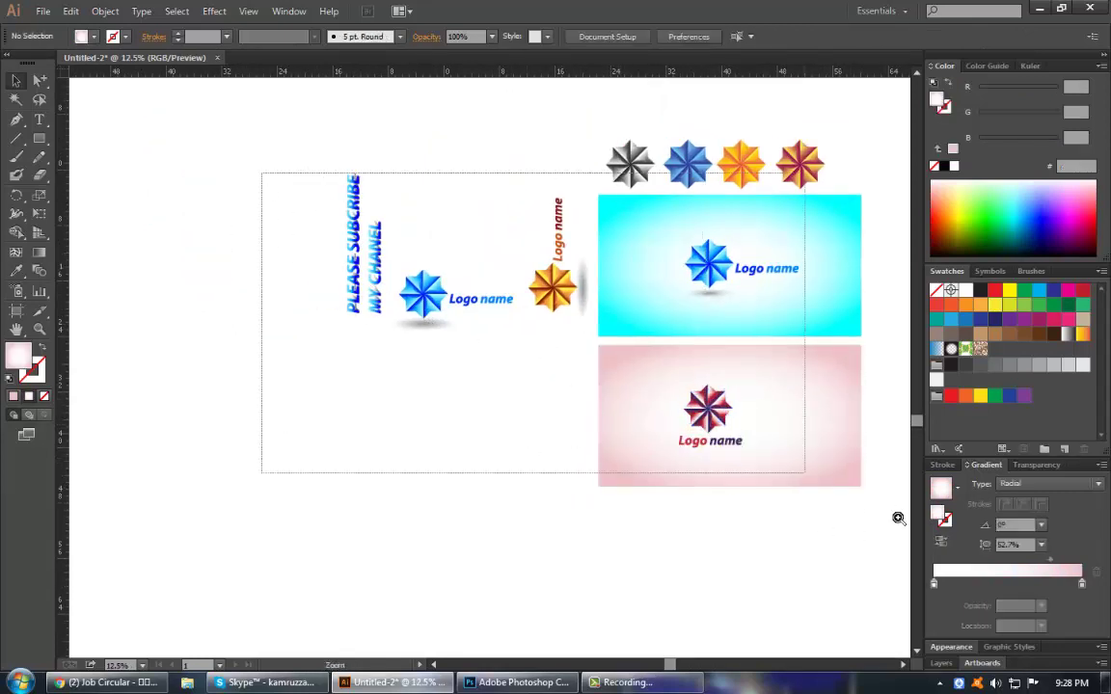
left_click_drag(634, 490, 657, 411)
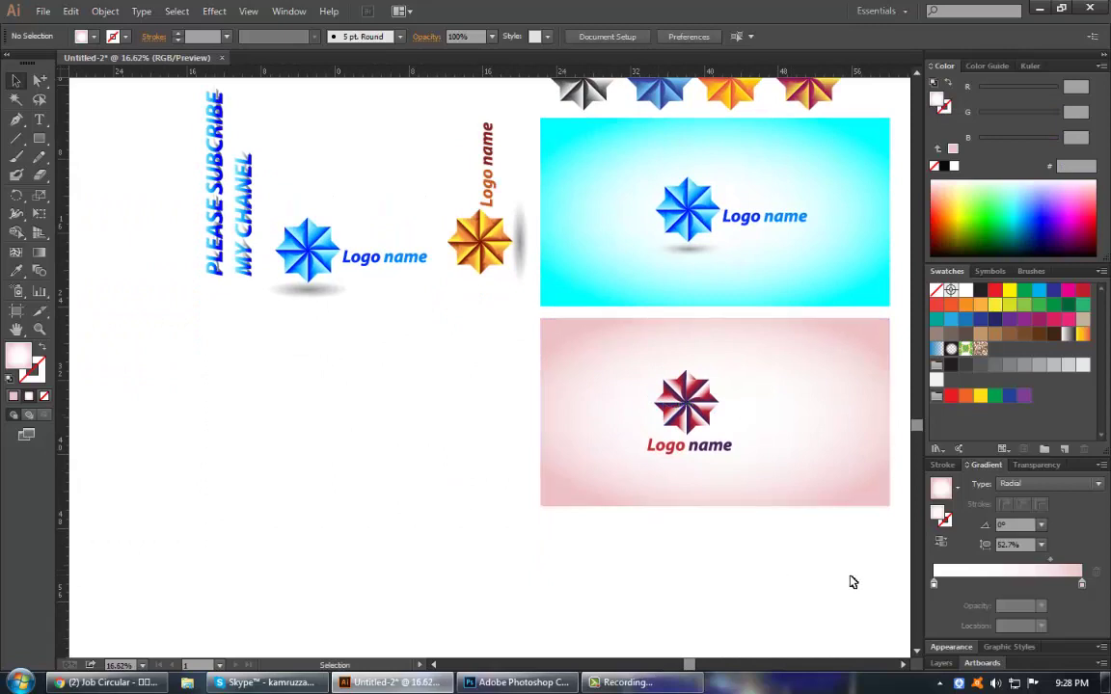
left_click_drag(877, 549, 748, 466)
mouse_move(813, 429)
left_mouse_down()
mouse_move(431, 425)
mouse_move(456, 425)
left_mouse_up()
Rotate the orange star logo 90° so its 'Logo name' text lies horizontal on the new card.
left_click(479, 239)
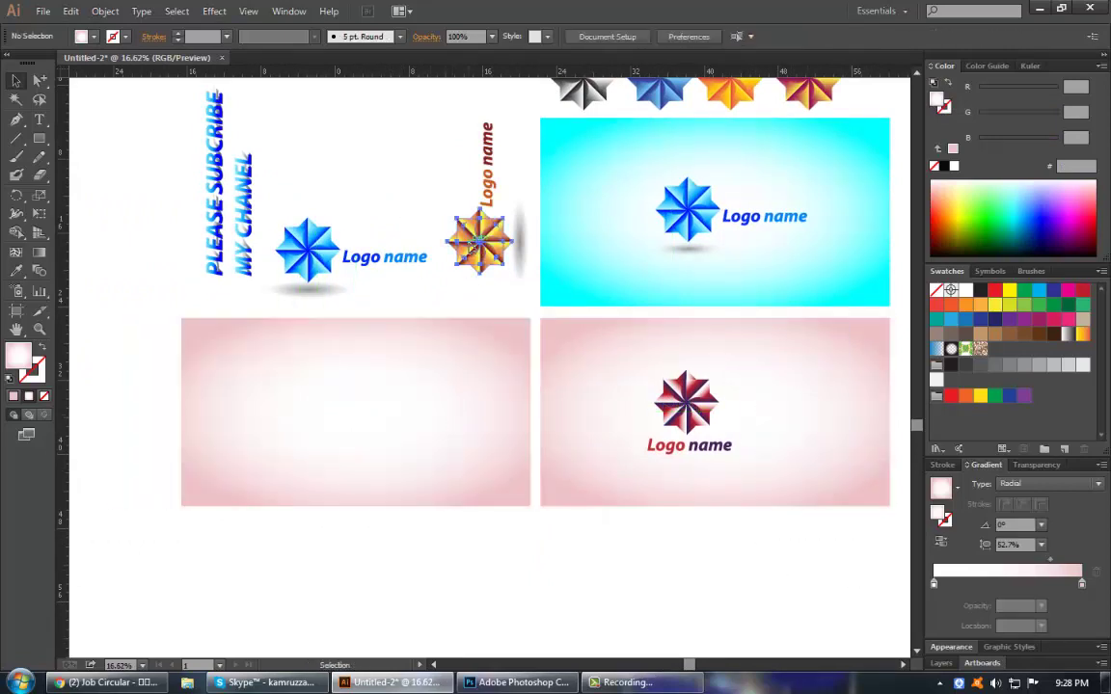
left_click_drag(400, 108, 481, 260)
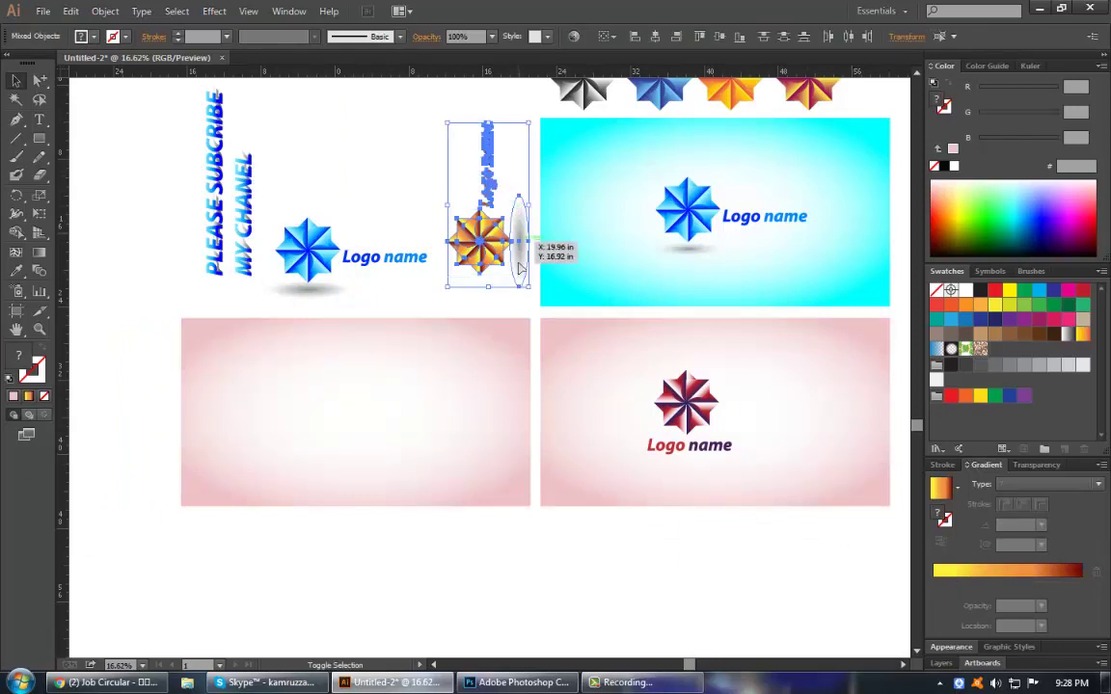
key("e")
mouse_move(528, 316)
left_mouse_down()
mouse_move(433, 232)
mouse_move(337, 413)
left_mouse_up()
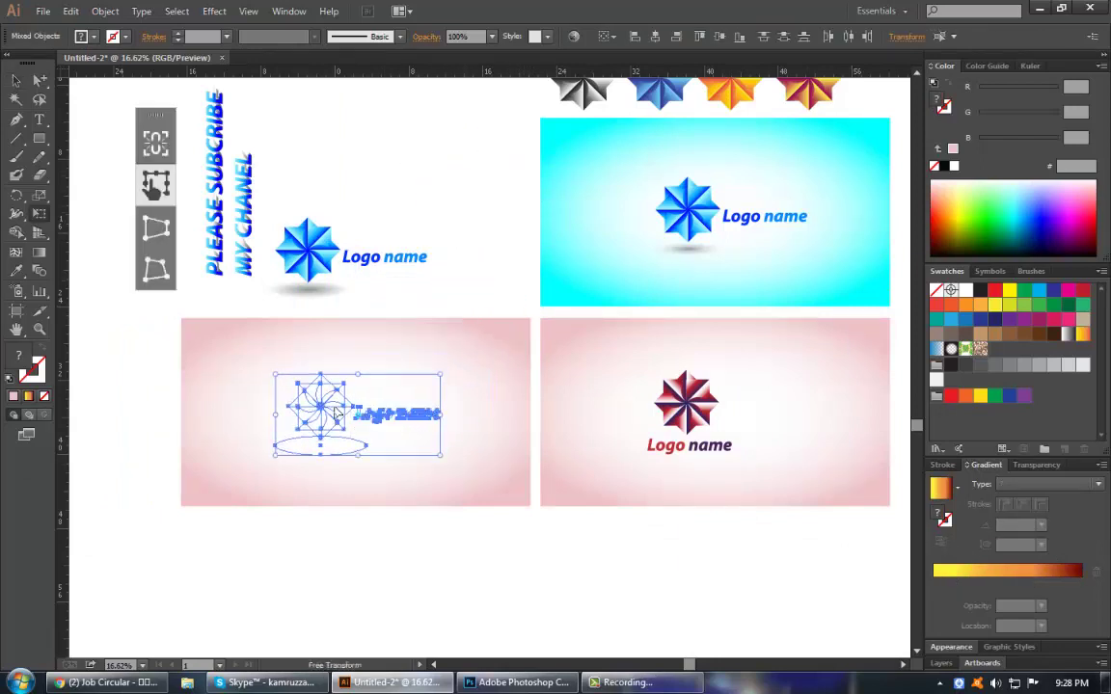
key("v")
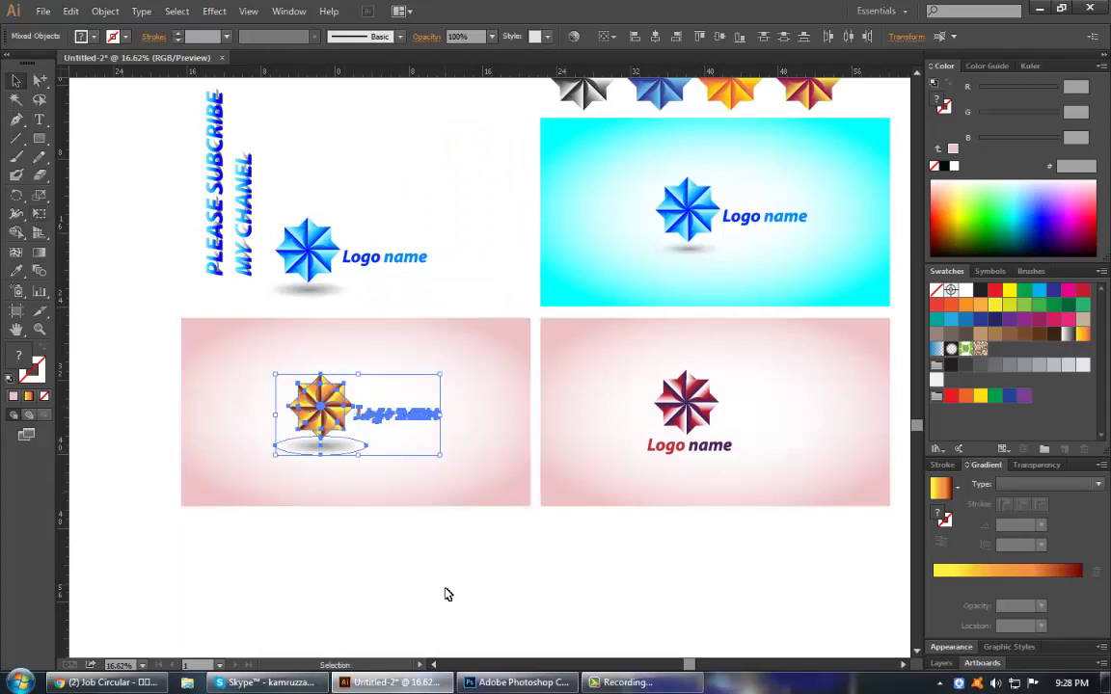
left_click(446, 592)
Resize and re-centre the orange logo group with its text and shadow on the left pink card.
left_click_drag(485, 572, 469, 578)
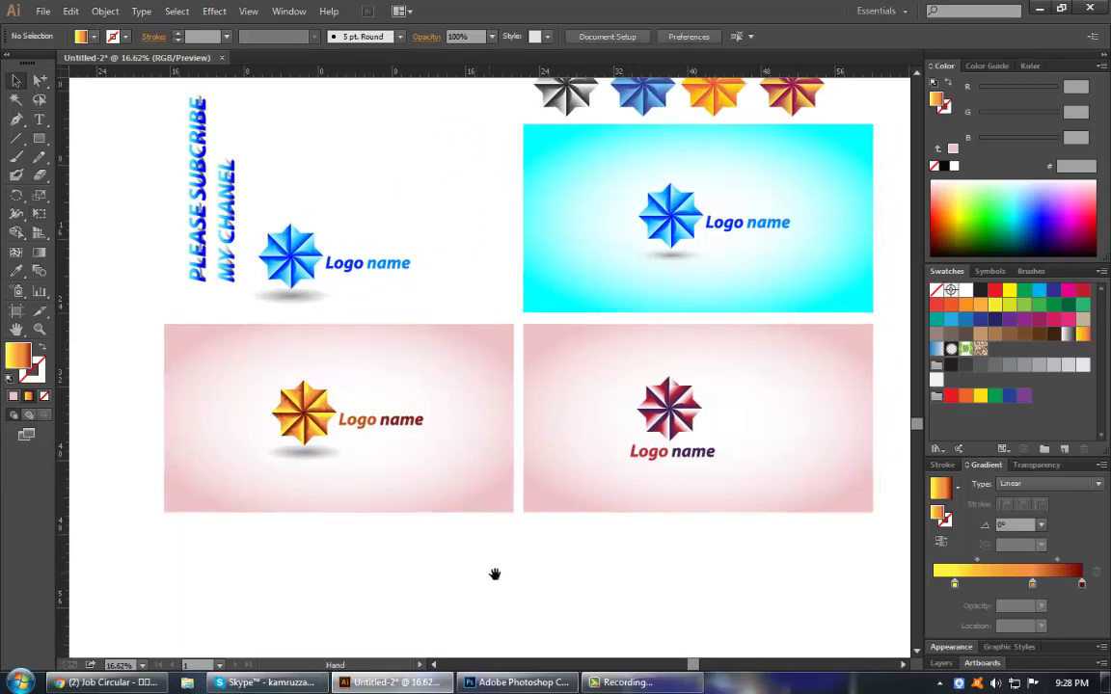
left_click(303, 445)
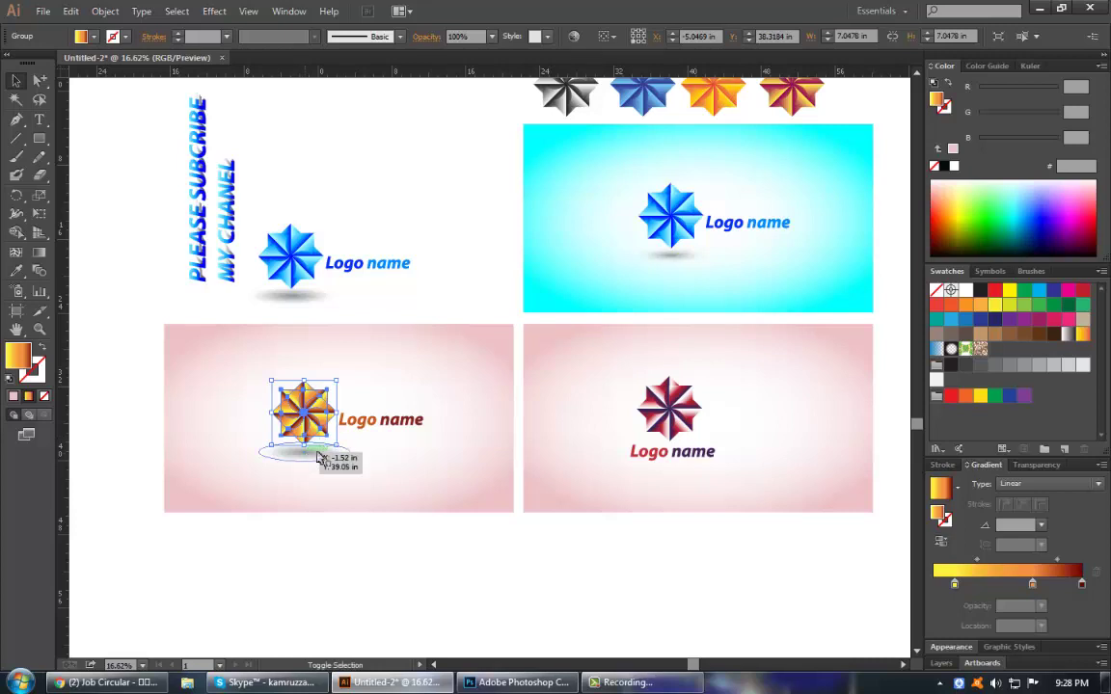
left_click_drag(253, 376, 453, 476)
left_click_drag(313, 415, 299, 411)
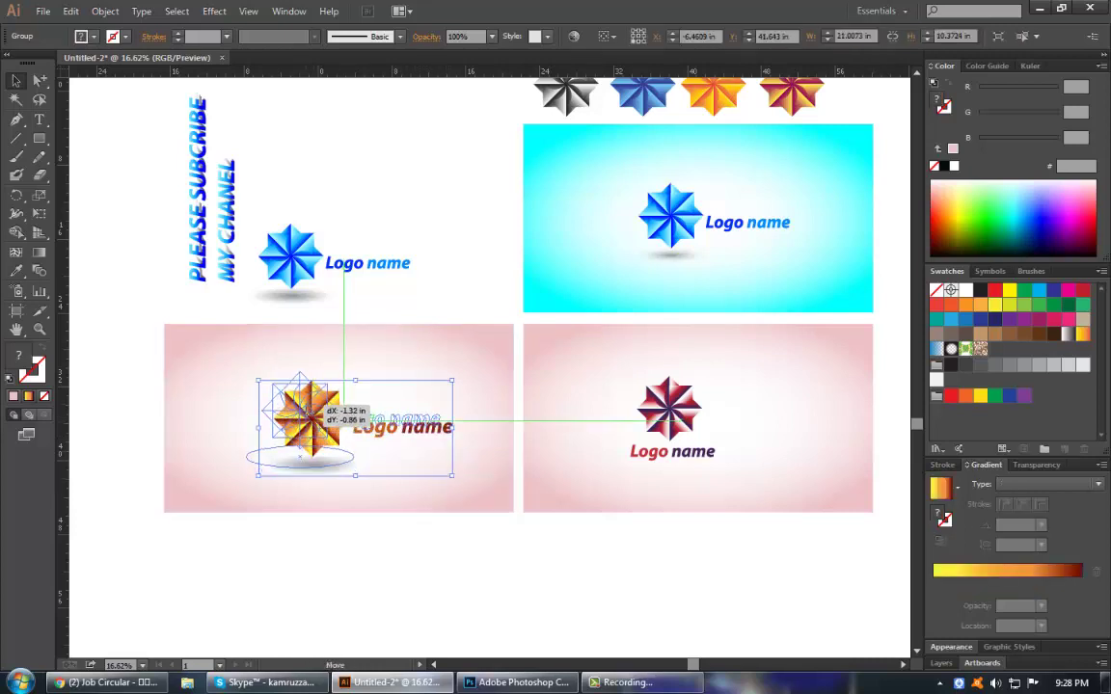
left_click(442, 565)
left_click_drag(471, 573, 434, 629)
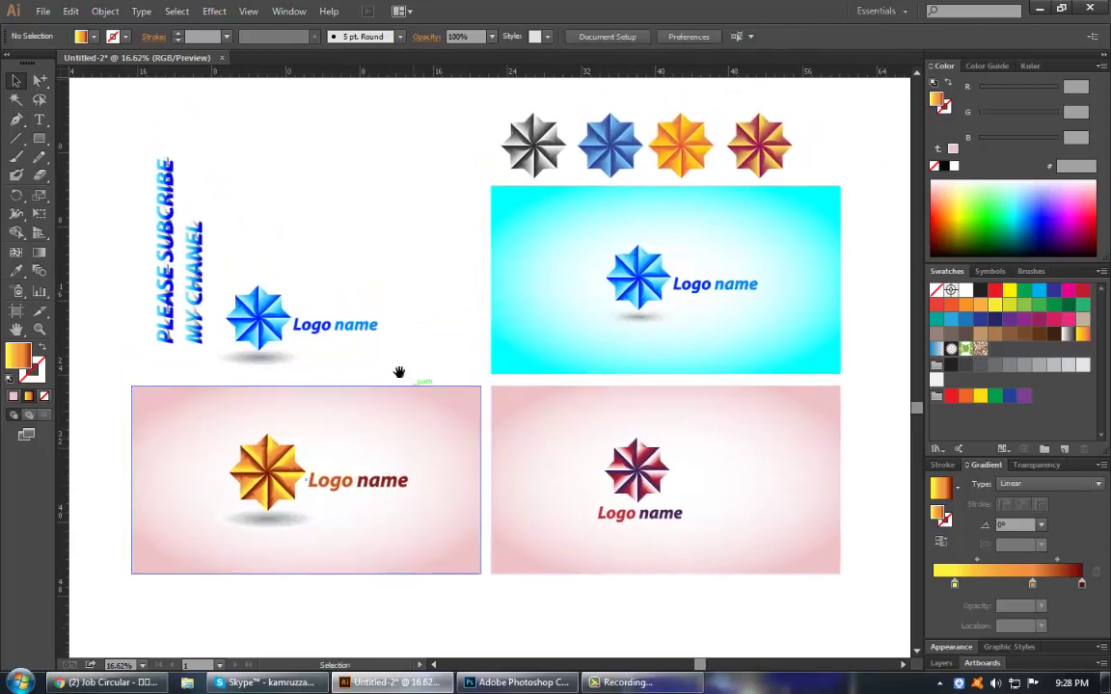
Delete the spare blue star logo and shift the PLEASE SUBCRIBE text further left.
mouse_move(396, 372)
left_mouse_down()
mouse_move(528, 364)
mouse_move(362, 311)
left_mouse_up()
key("Delete")
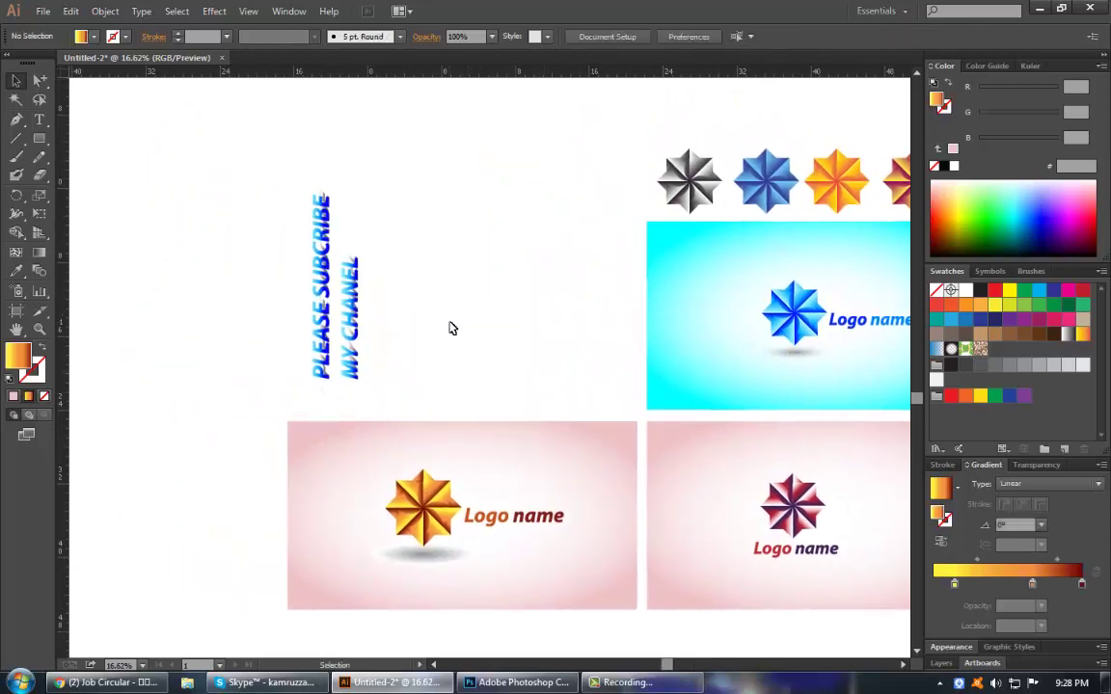
left_click_drag(410, 396, 256, 181)
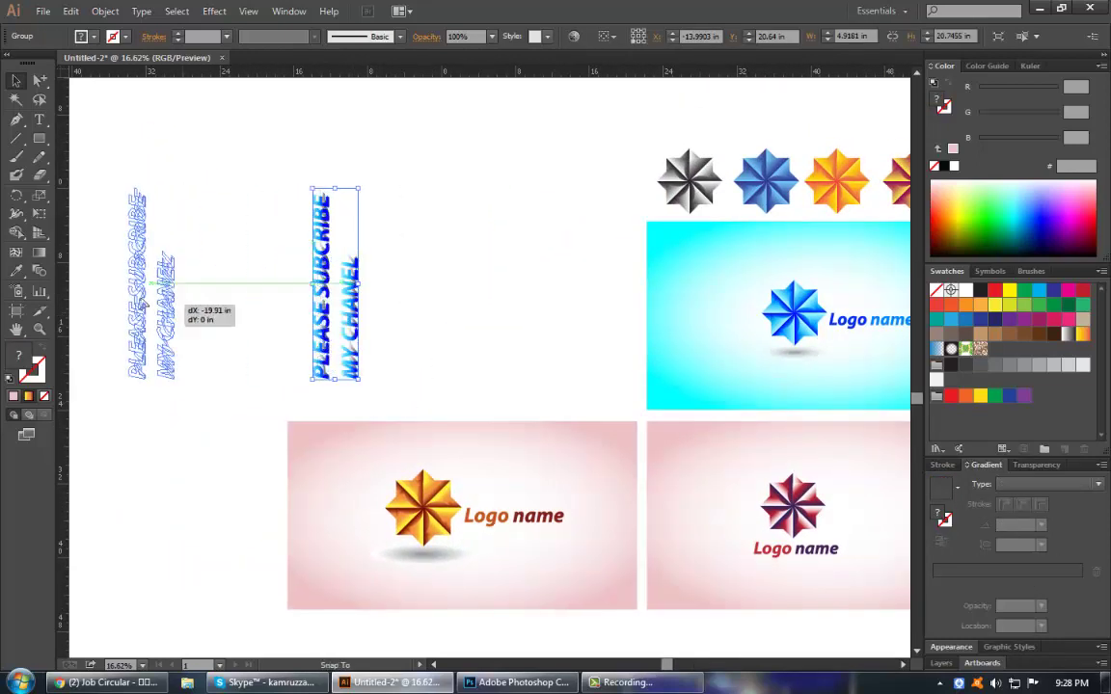
left_click_drag(347, 310, 191, 310)
left_click(501, 352)
key("ctrl+minus")
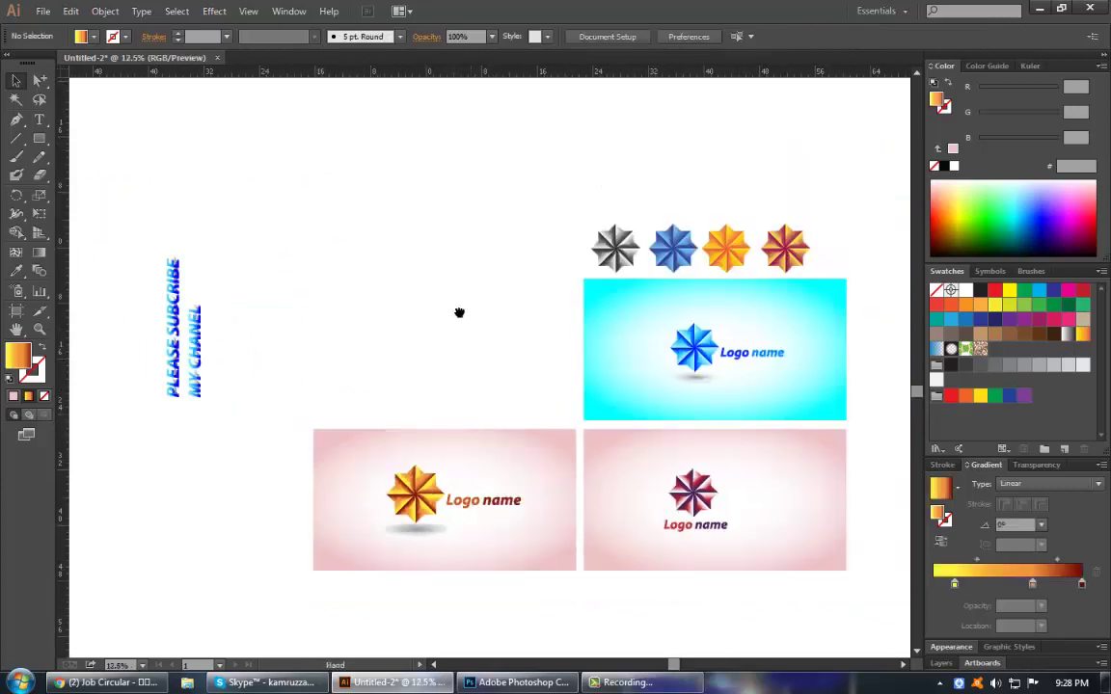
Duplicate the cyan card to the left, then select the pink lower-left card's outer gradient stop.
left_click_drag(756, 355, 509, 353)
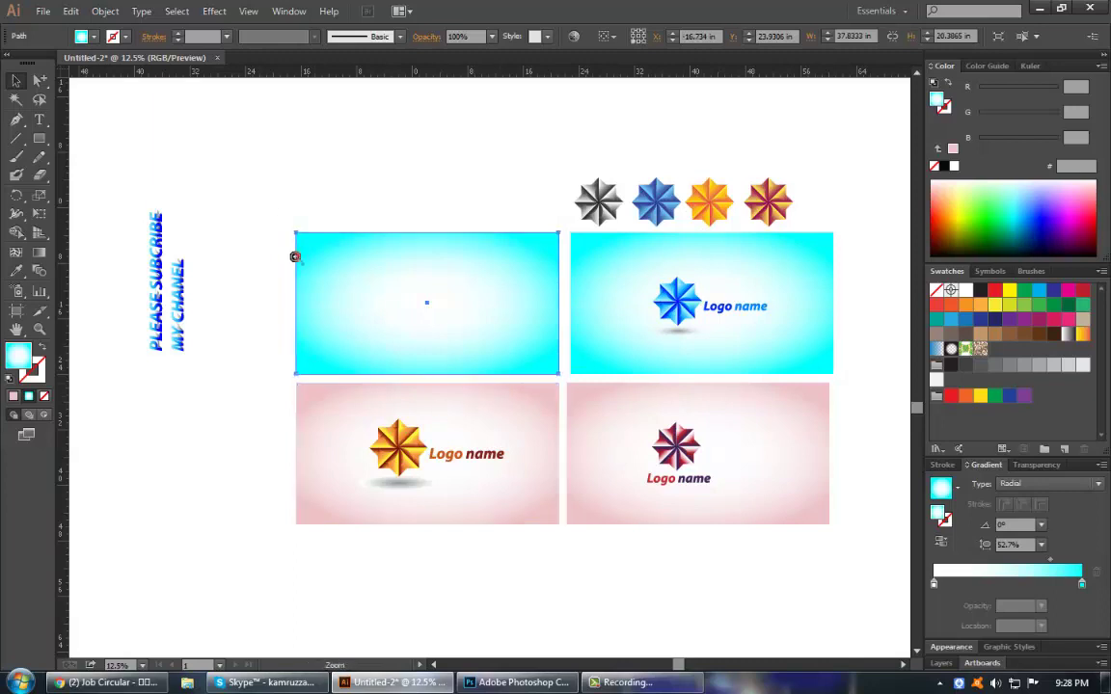
left_click_drag(247, 203, 625, 528)
left_click(617, 434)
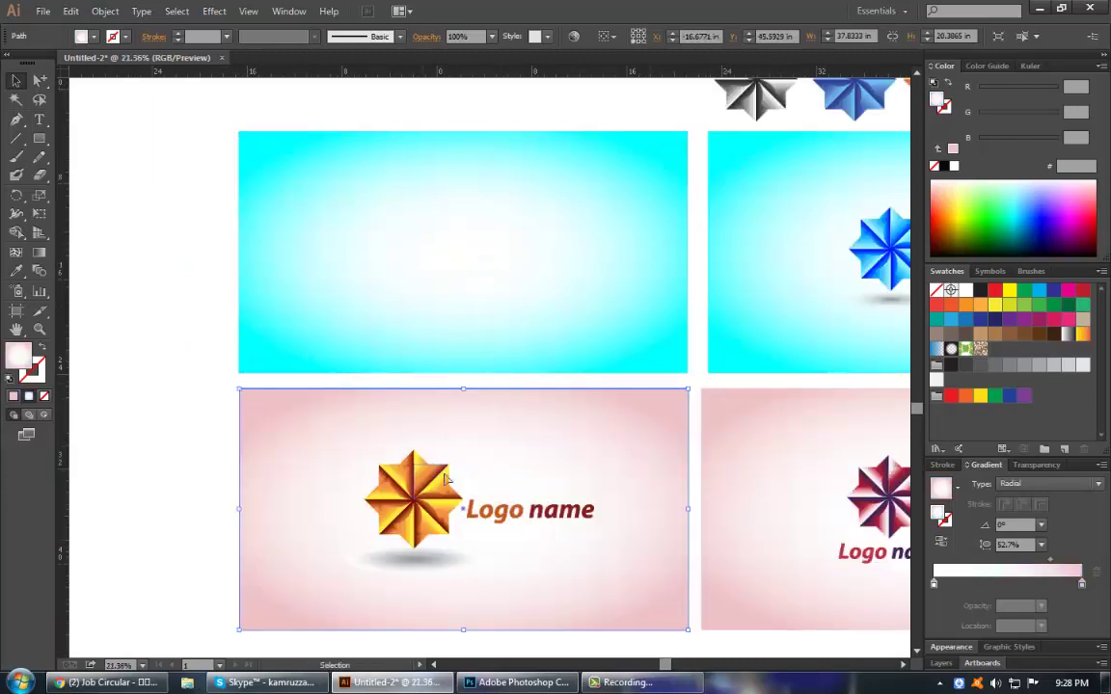
left_click(1082, 585)
key("i")
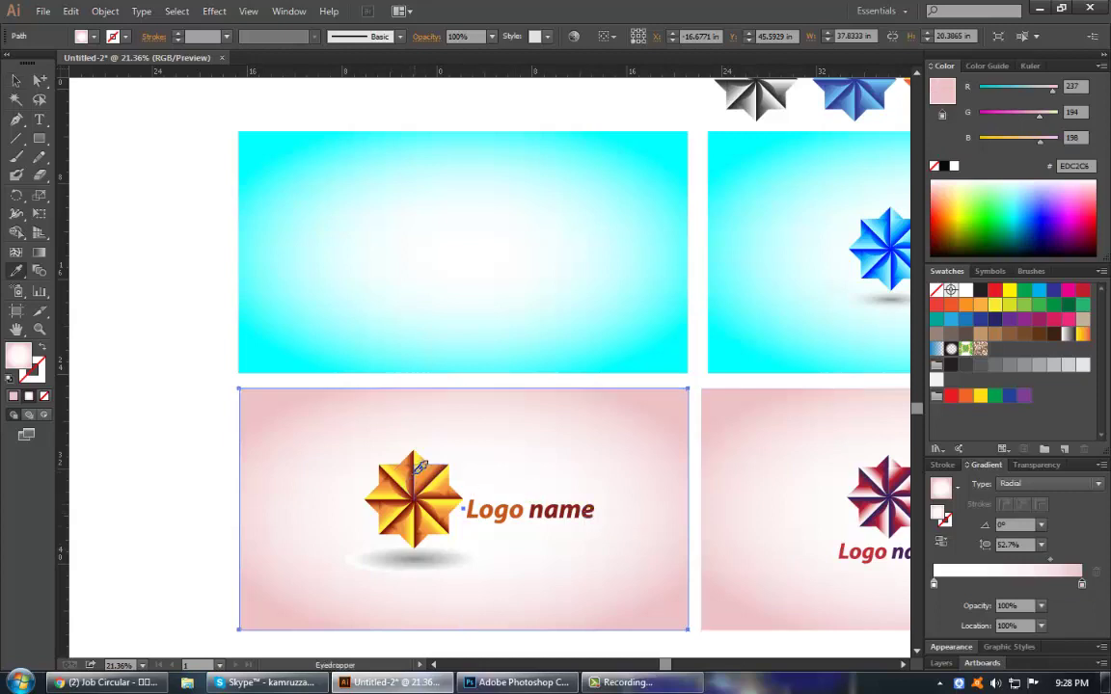
left_click(417, 472)
key("ctrl+z")
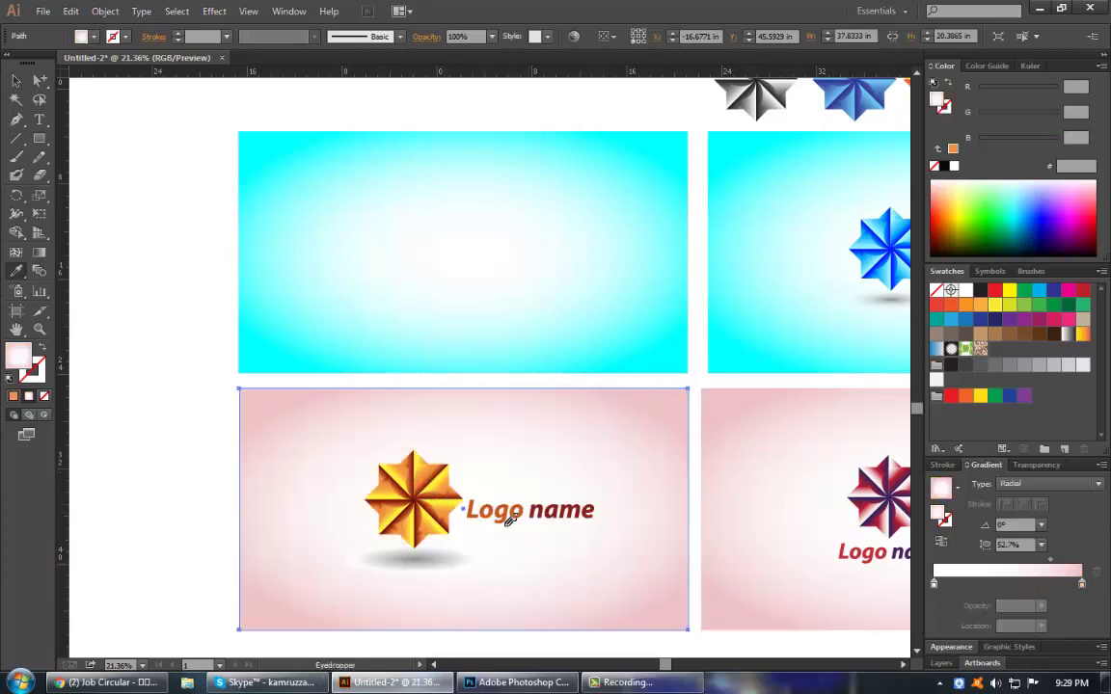
Sample a light orange from the gold star into that outer stop, making a white-to-orange glow.
left_click(1082, 585)
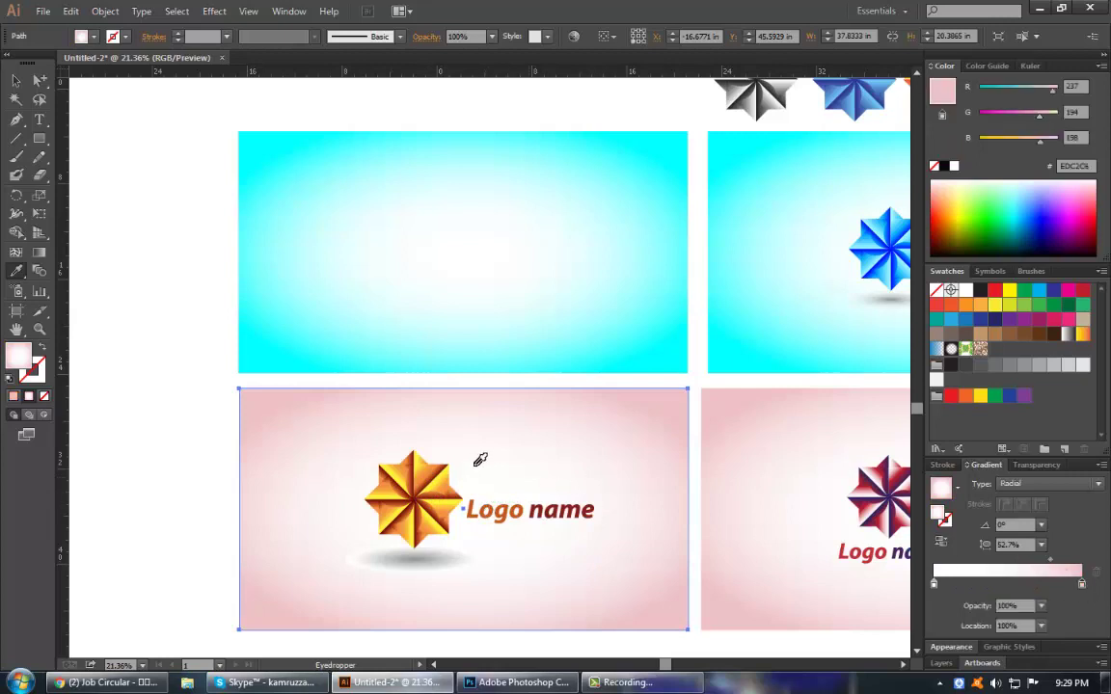
left_click(425, 468, "shift")
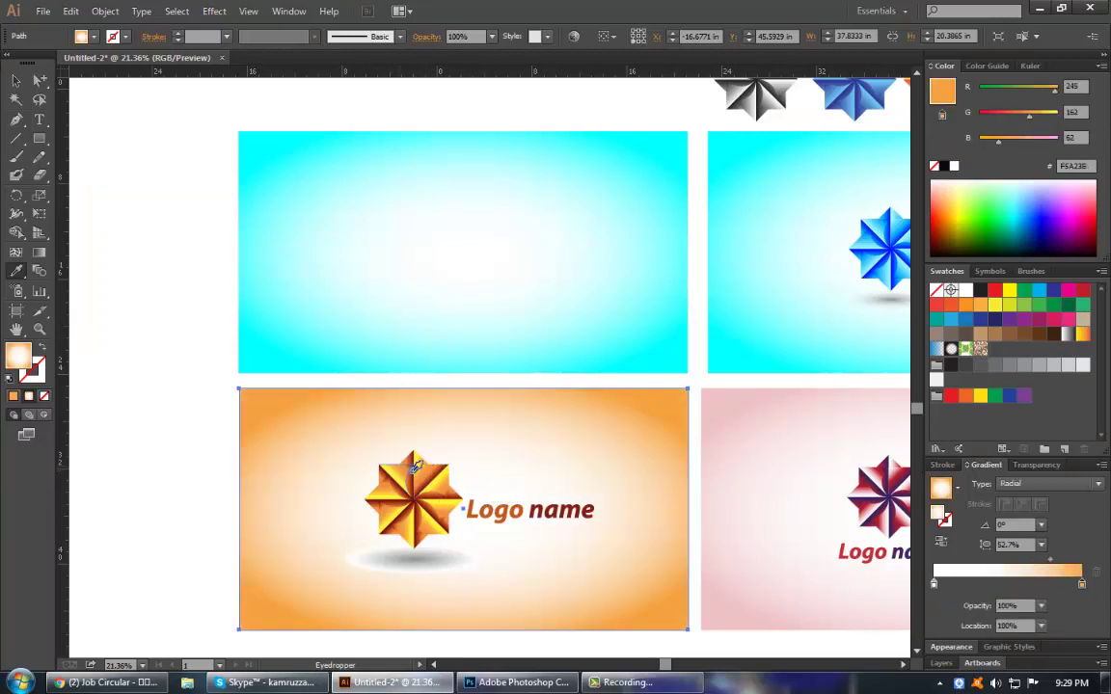
left_click(426, 462)
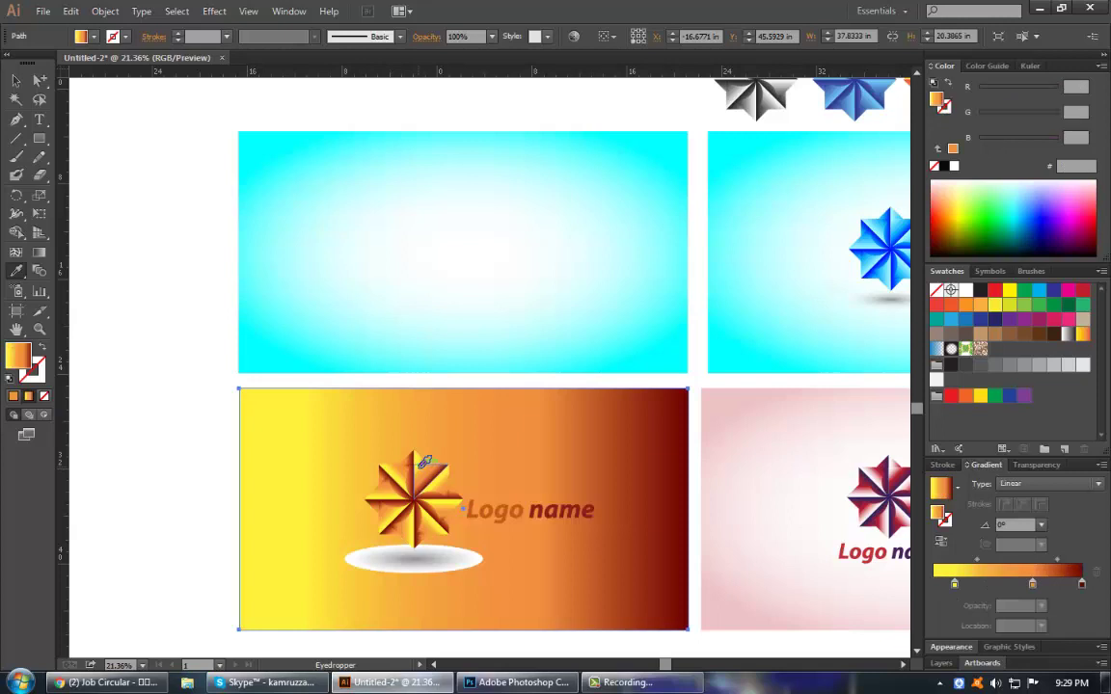
key("ctrl+z")
left_click(425, 462)
key("ctrl+z")
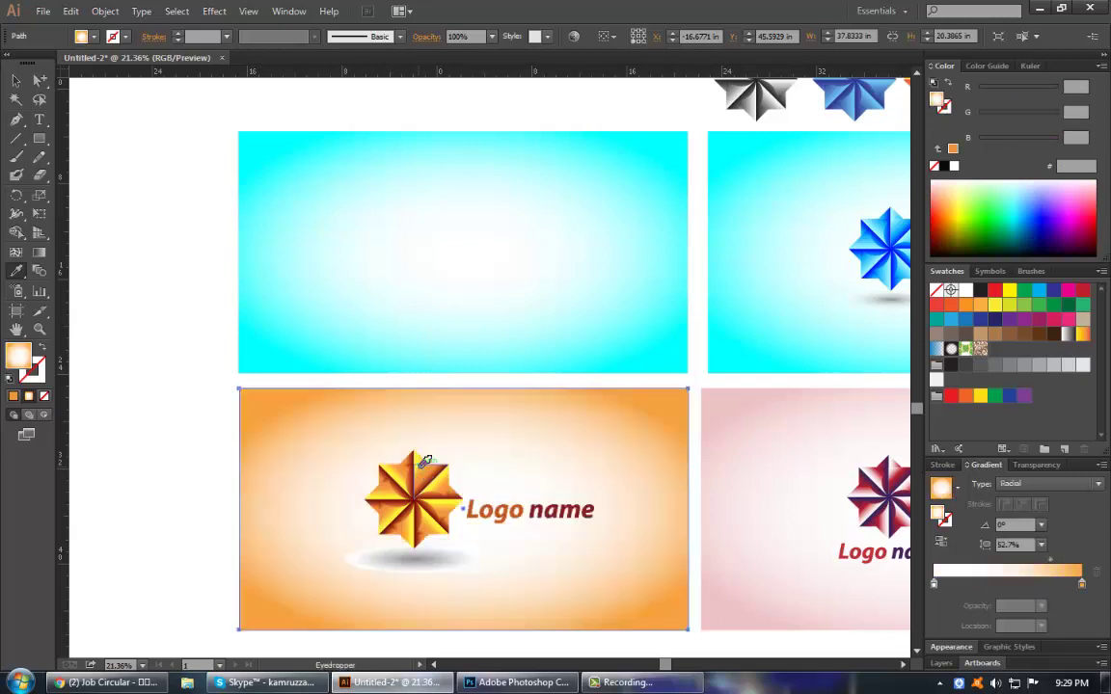
left_click(1081, 584)
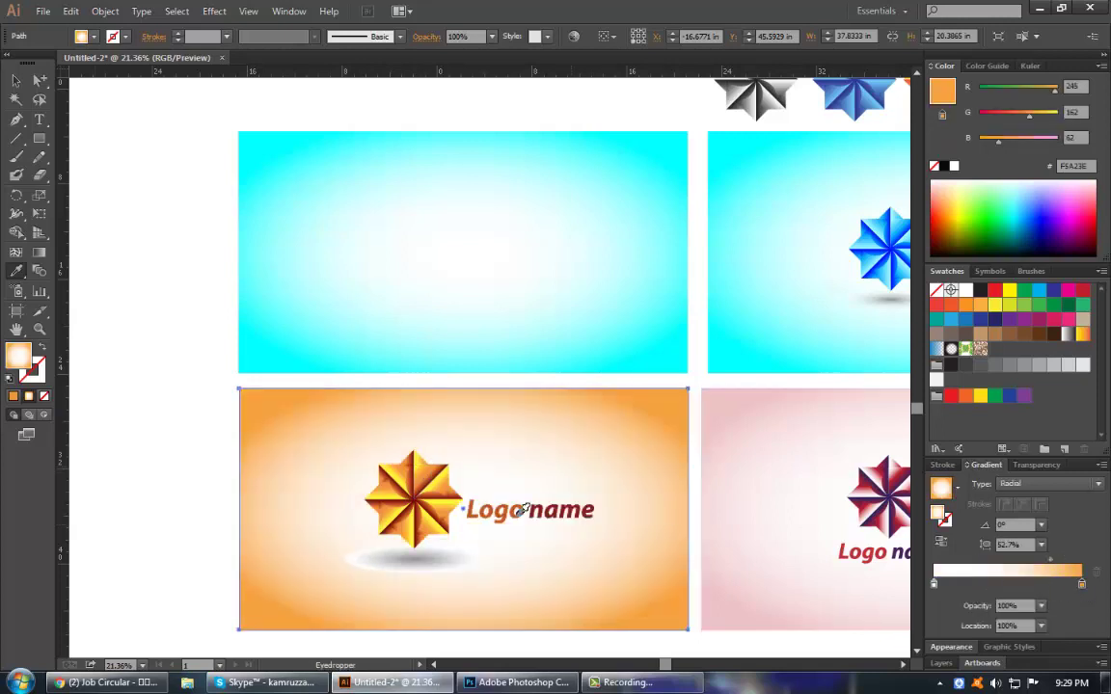
left_click(423, 468)
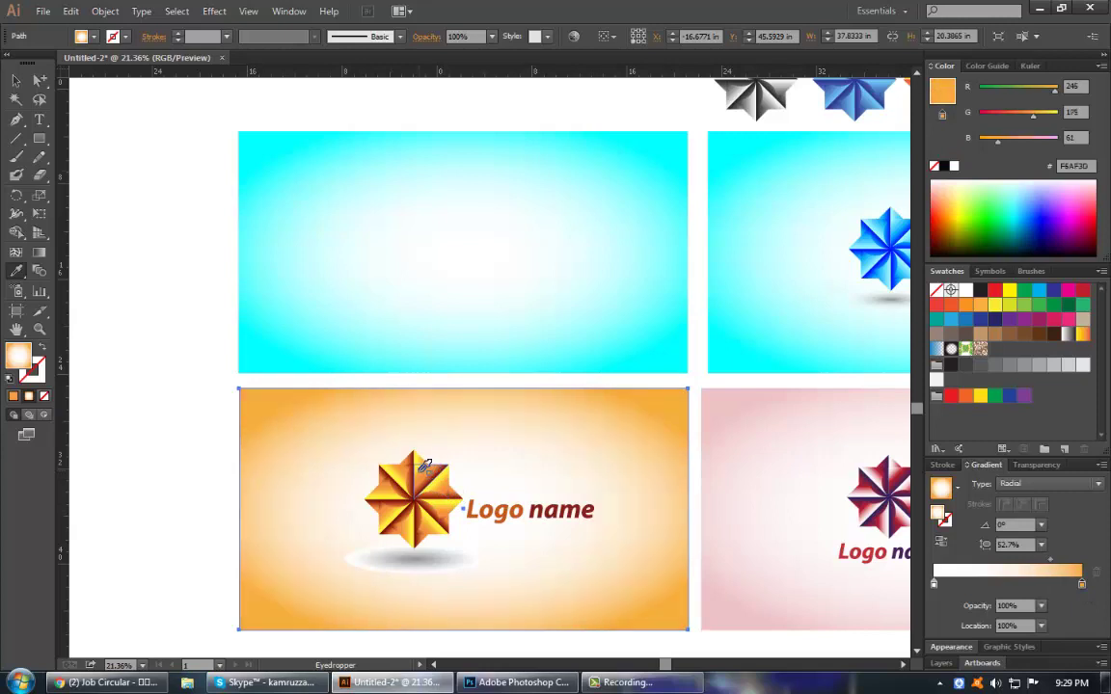
key("v")
left_click(162, 458)
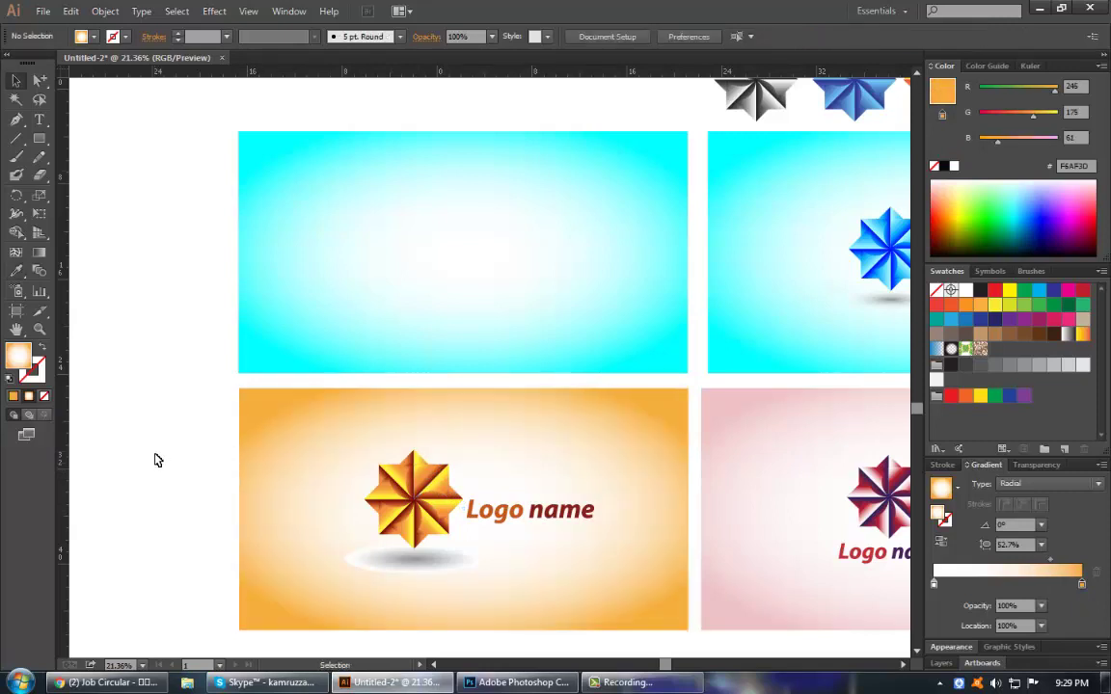
Type the caption 'shift+Eye Droper selection' as a text line beneath the orange card.
left_click_drag(178, 518, 182, 433)
left_click_drag(733, 542, 718, 503)
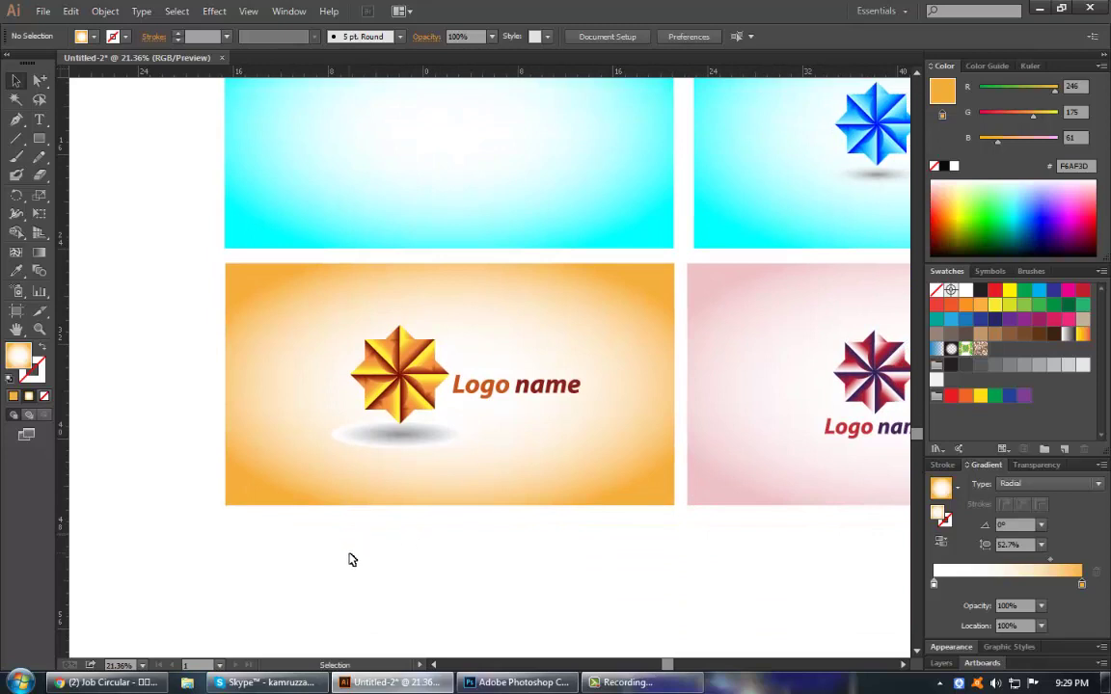
key("t")
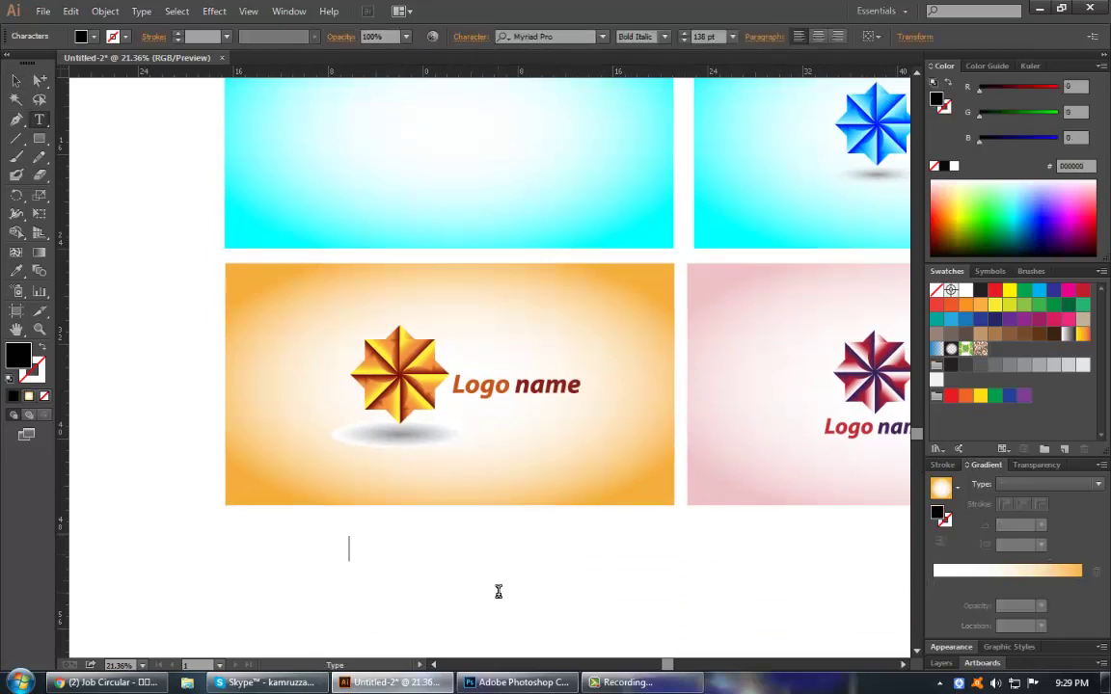
type("shift+Eye Droper selection")
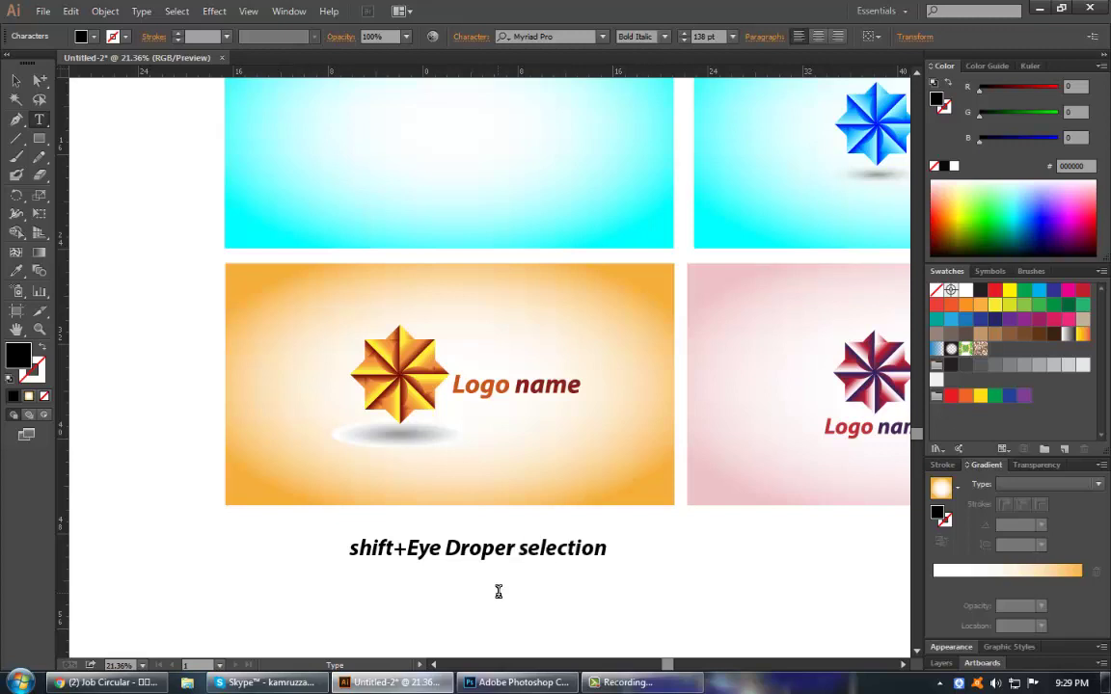
key("Escape")
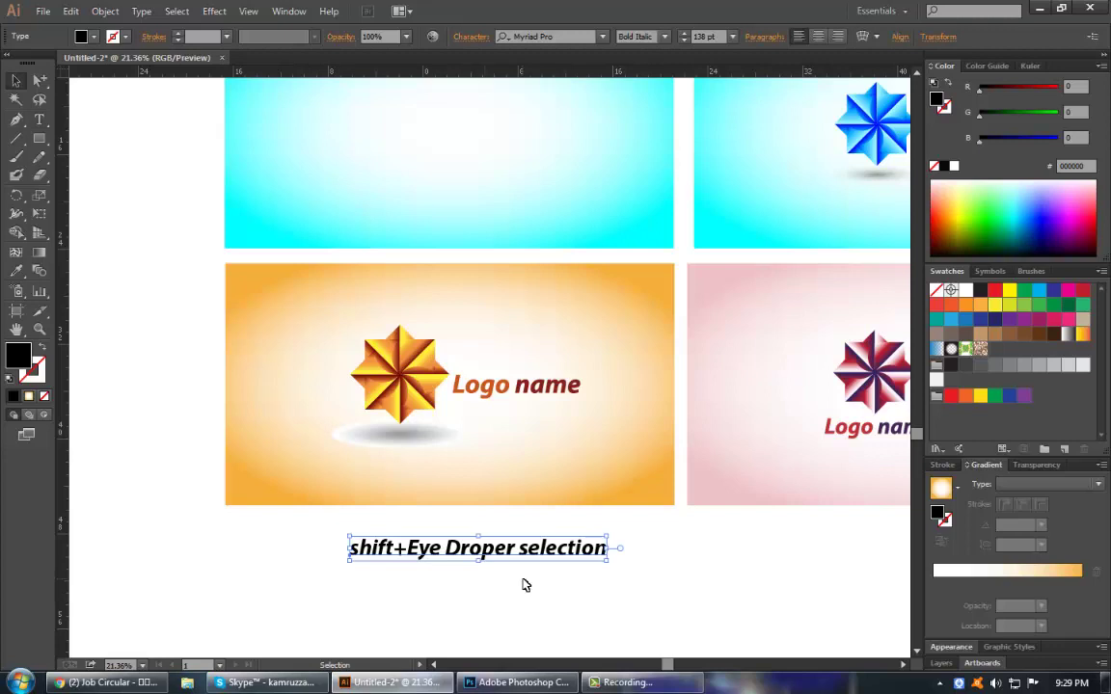
Resample the orange card's outer gradient stop from the gold star, ending in orange F6AB3E.
key("i")
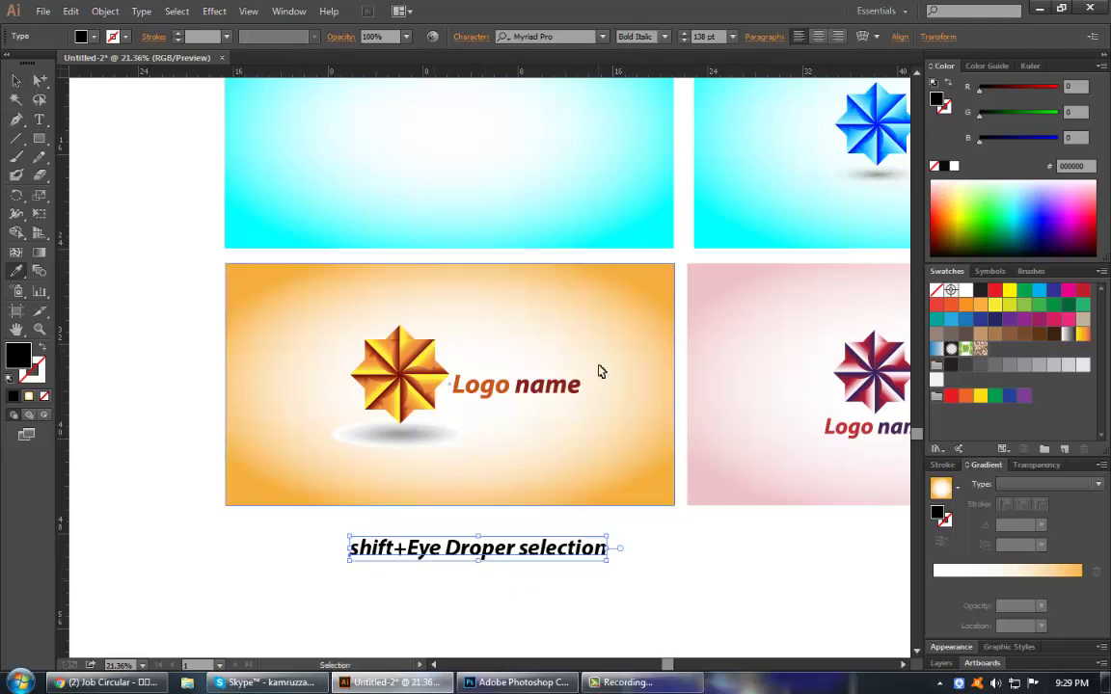
left_click(507, 360, "ctrl")
left_click(506, 355)
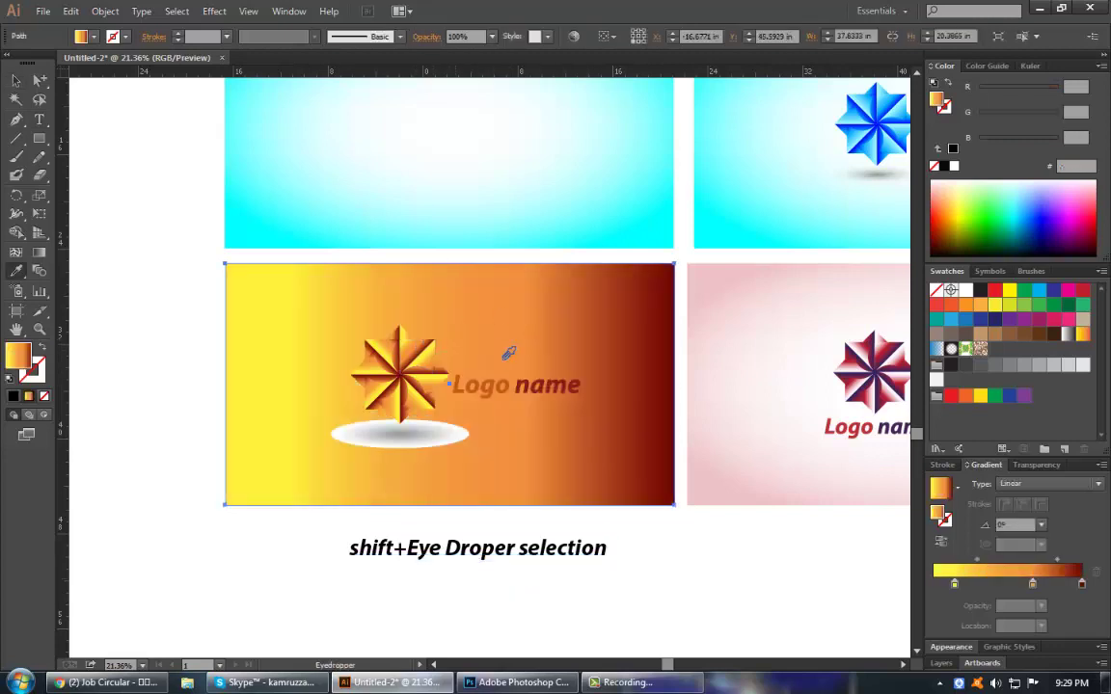
key("ctrl+z")
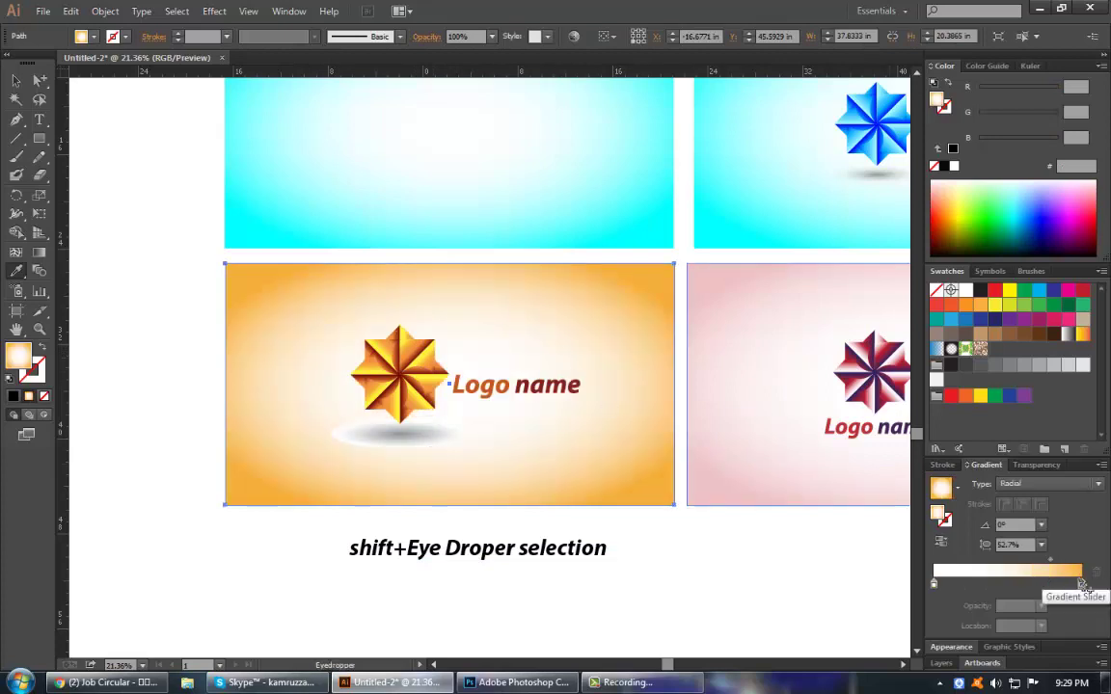
left_click(1082, 584)
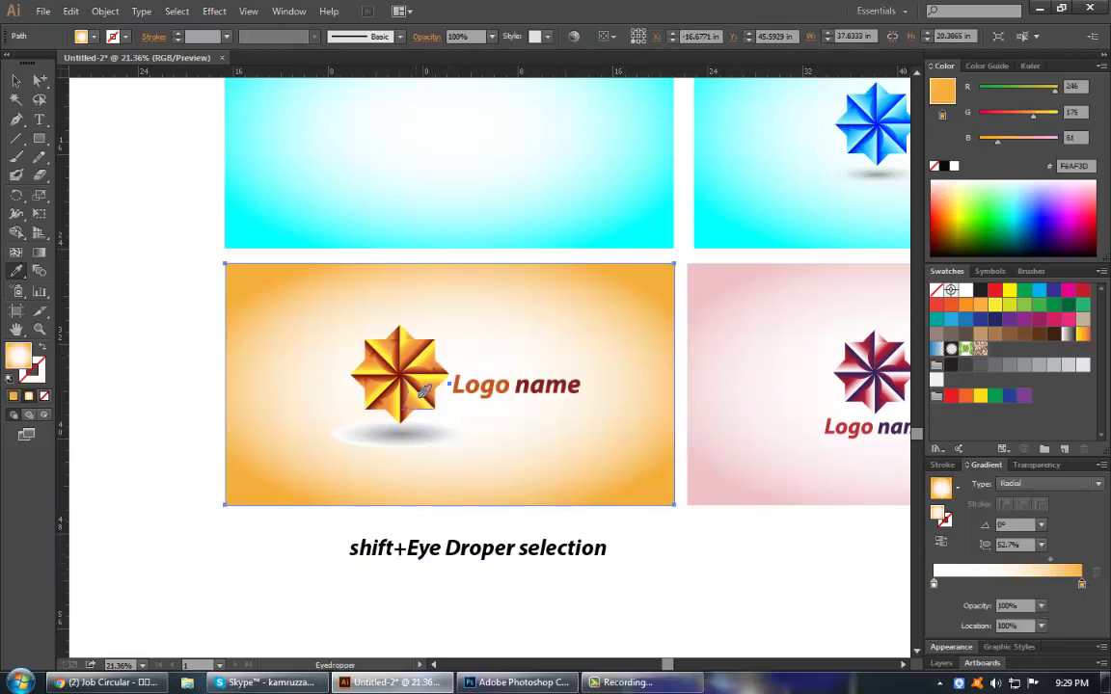
left_click(424, 354, "shift")
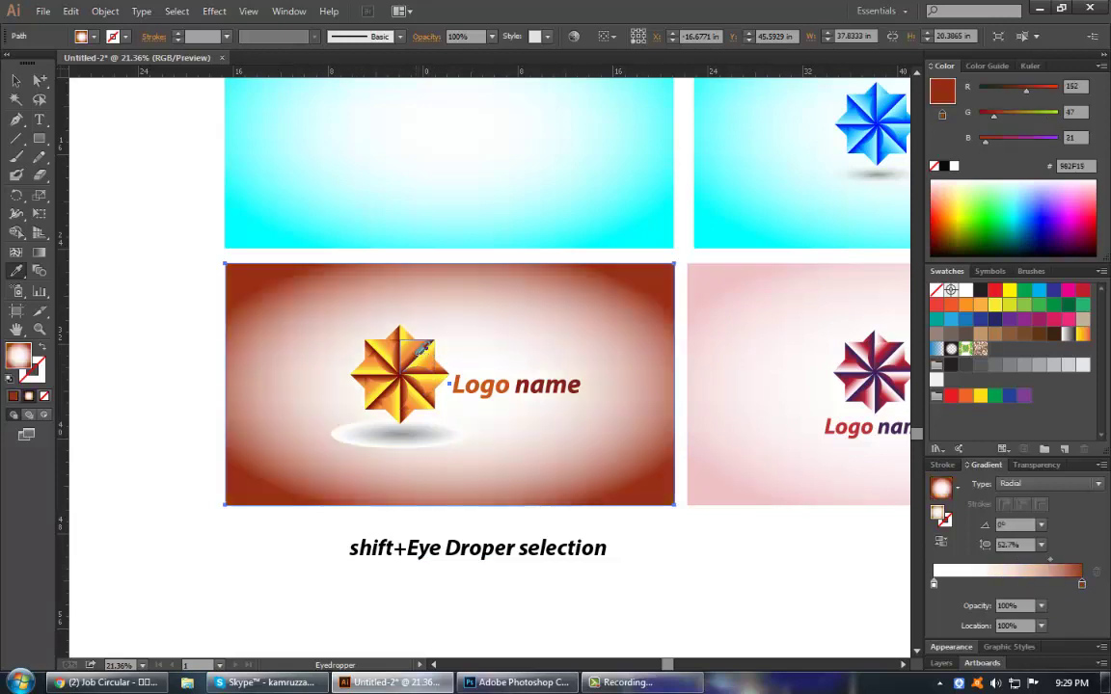
left_click(409, 342, "shift")
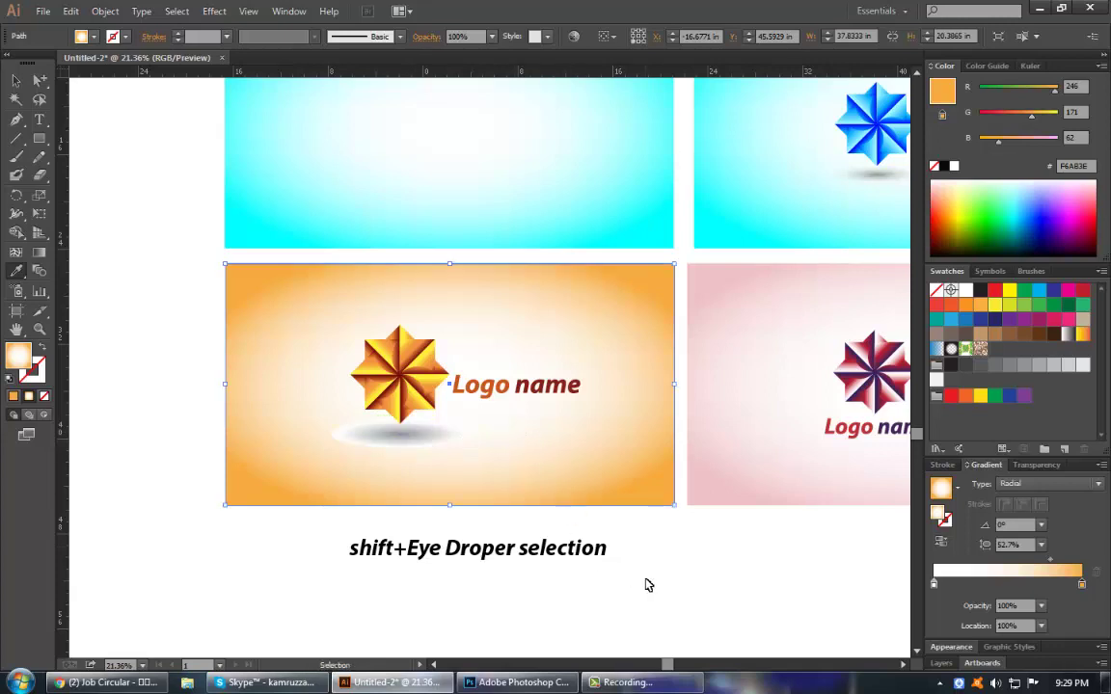
left_click(685, 486, "ctrl")
key("ctrl+minus")
Copy the orange card's star logo and 'Logo name' caption straight up into the top-left cyan card.
mouse_move(590, 278)
left_mouse_down()
mouse_move(573, 303)
mouse_move(542, 303)
left_mouse_up()
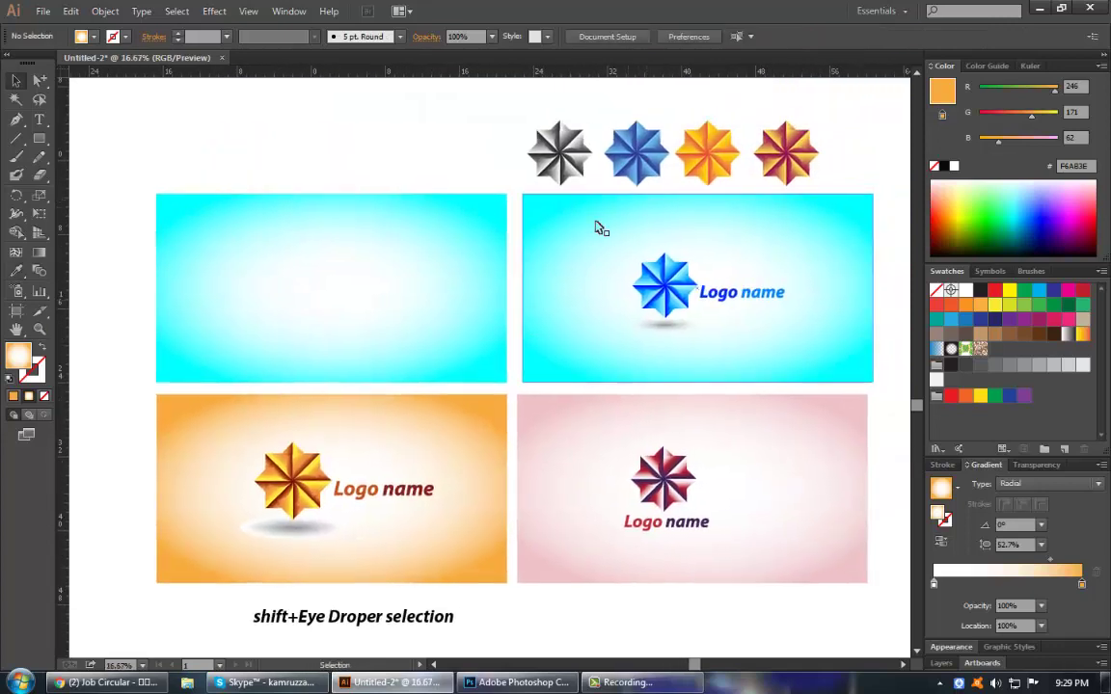
left_click(656, 472)
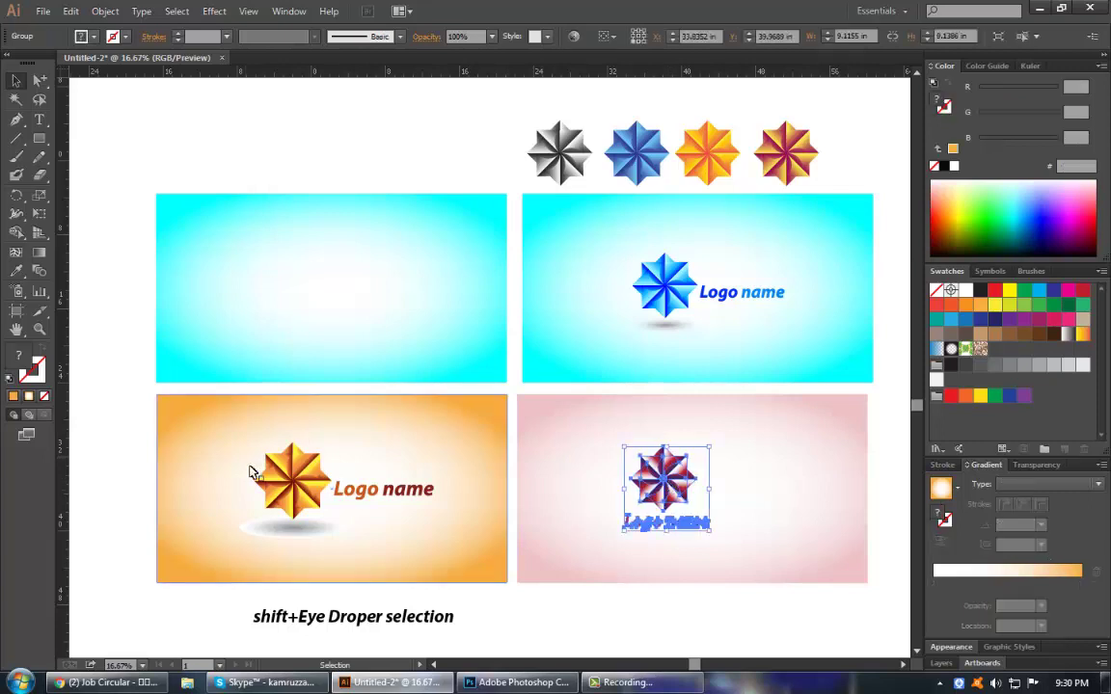
left_click(249, 473)
left_click_drag(323, 495, 324, 297)
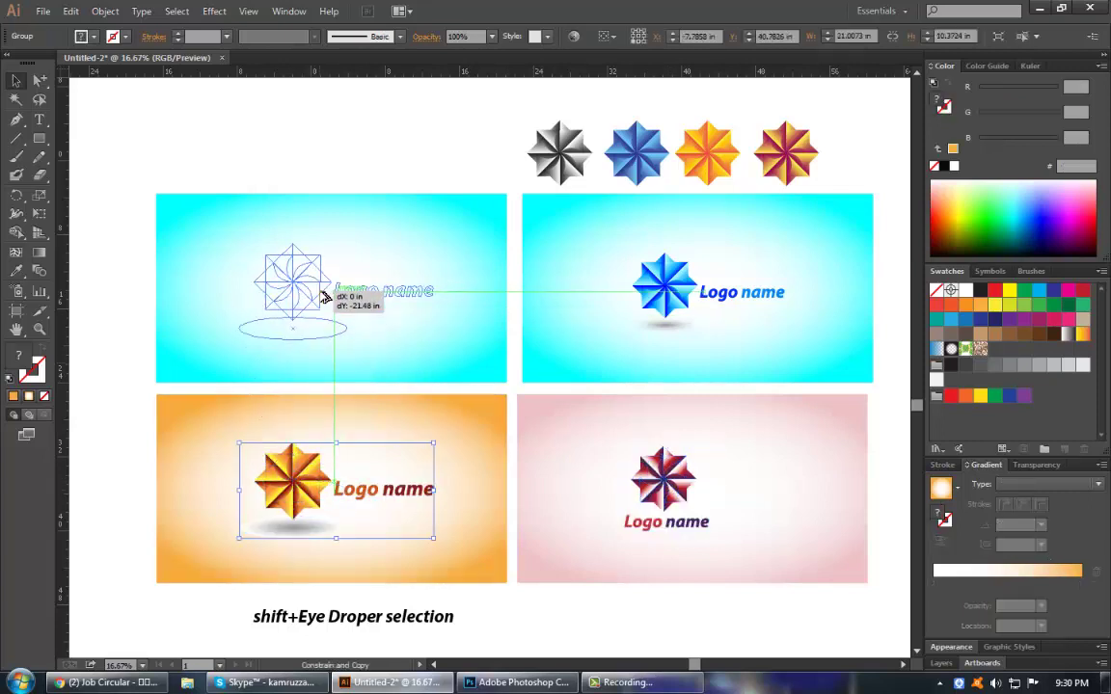
left_click_drag(121, 169, 685, 434)
Give only the copied star on the top-left card the blue star's gradient.
key("ctrl+shift+a")
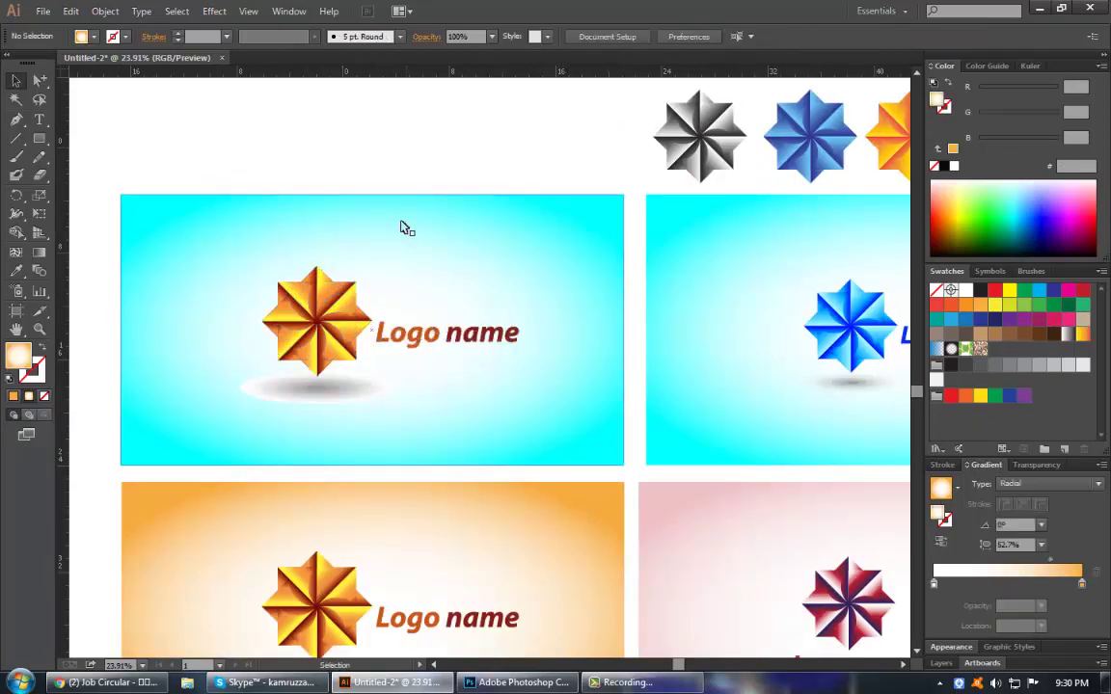
left_click(292, 292)
left_click(319, 388, "shift")
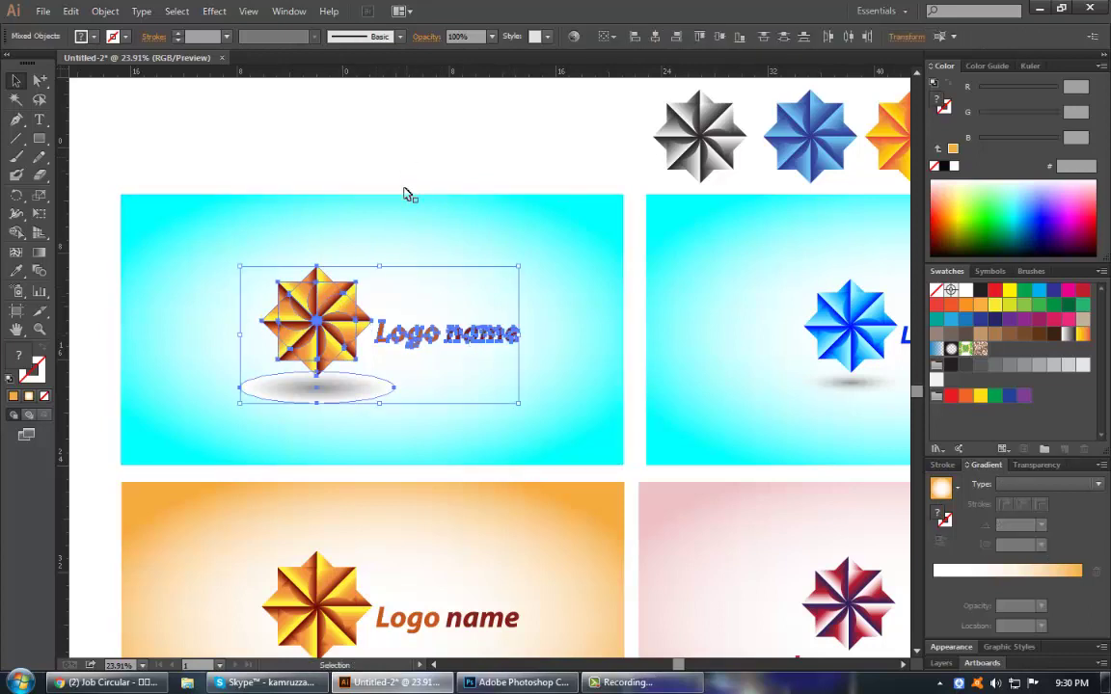
key("ctrl+shift+a")
left_click(307, 337)
key("i")
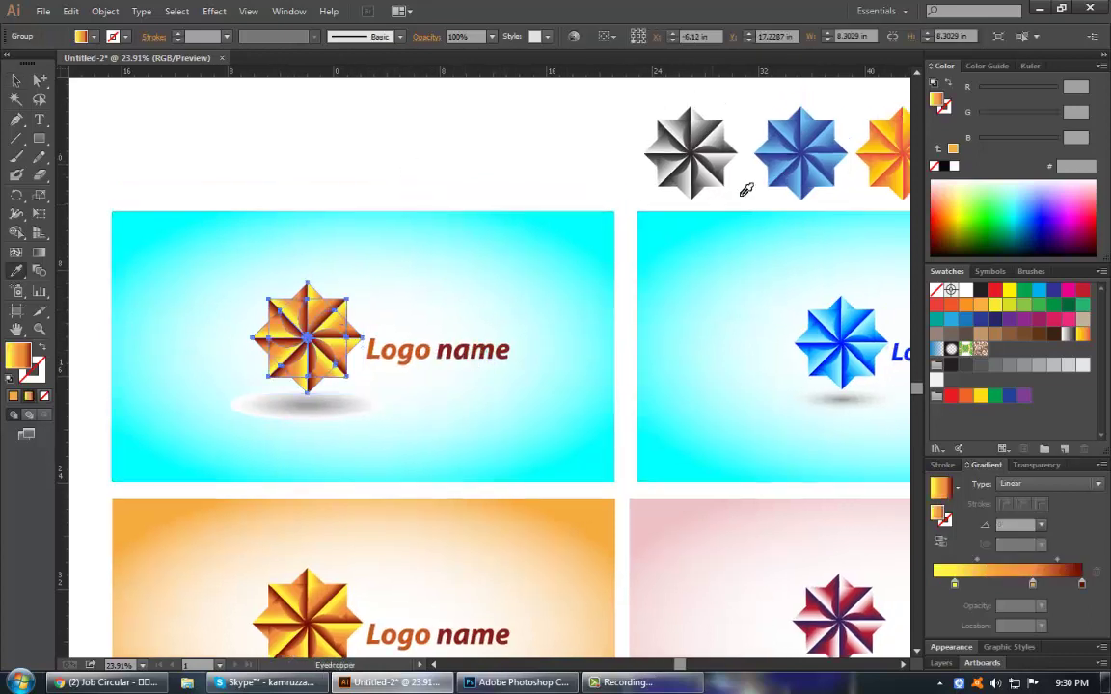
scroll(682, 171, "right", 4)
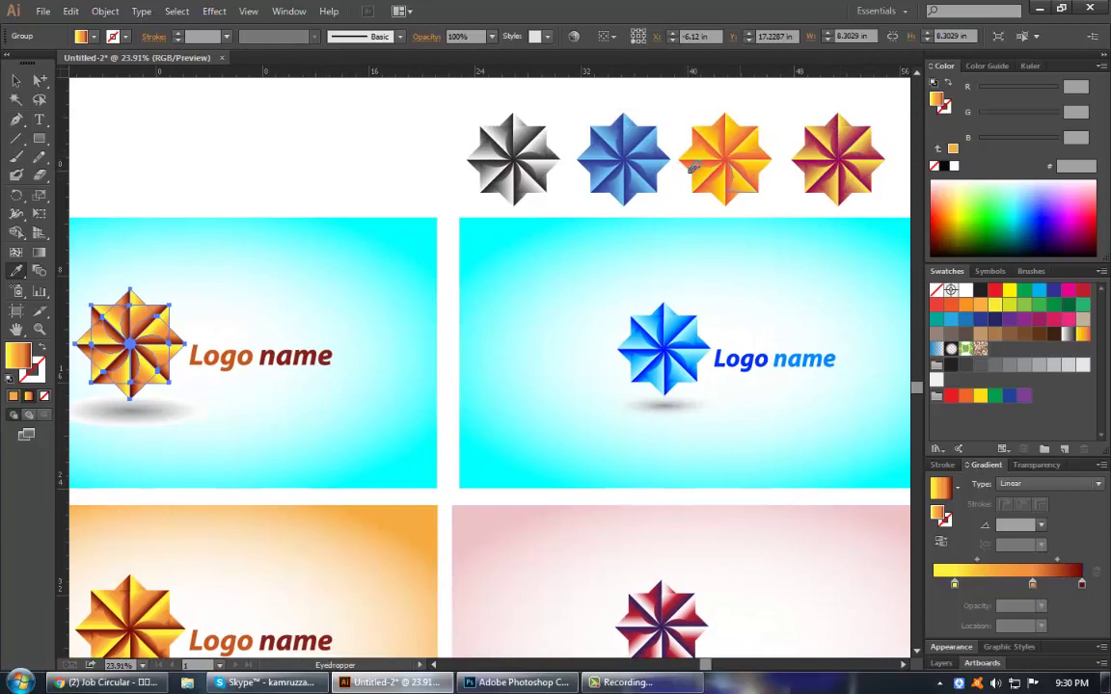
left_click(656, 159)
scroll(344, 241, "left", 3)
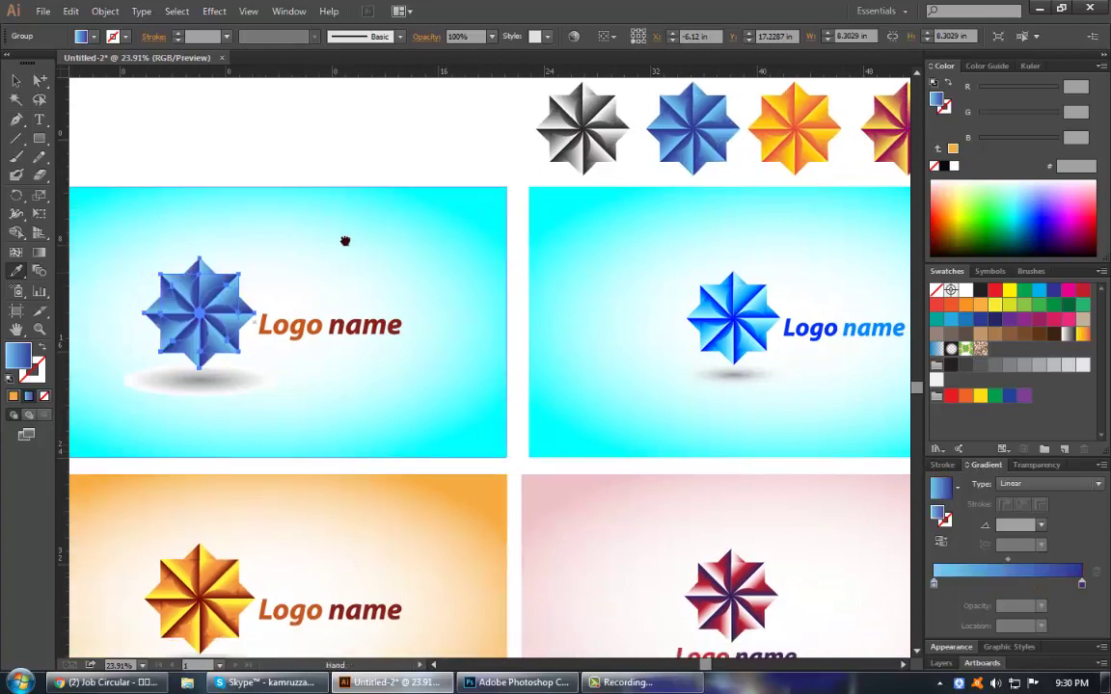
scroll(349, 216, "down", 3)
key("v")
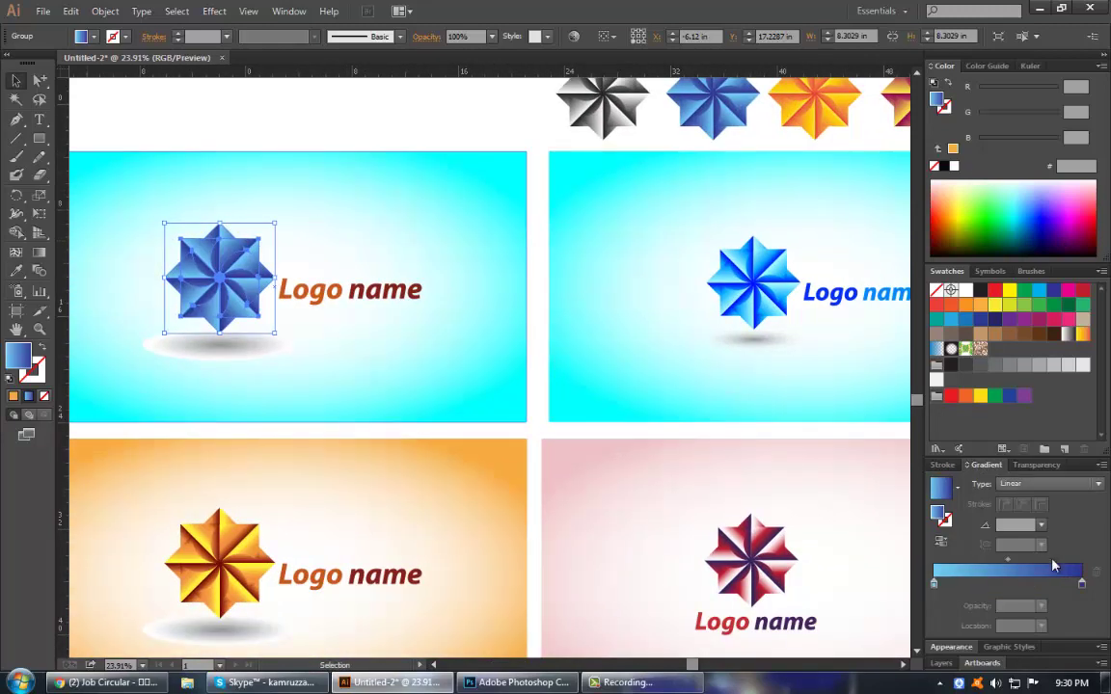
Set the star's start gradient stop to pure green (0, 255, 0) and zero the end stop's red.
left_click(1082, 585)
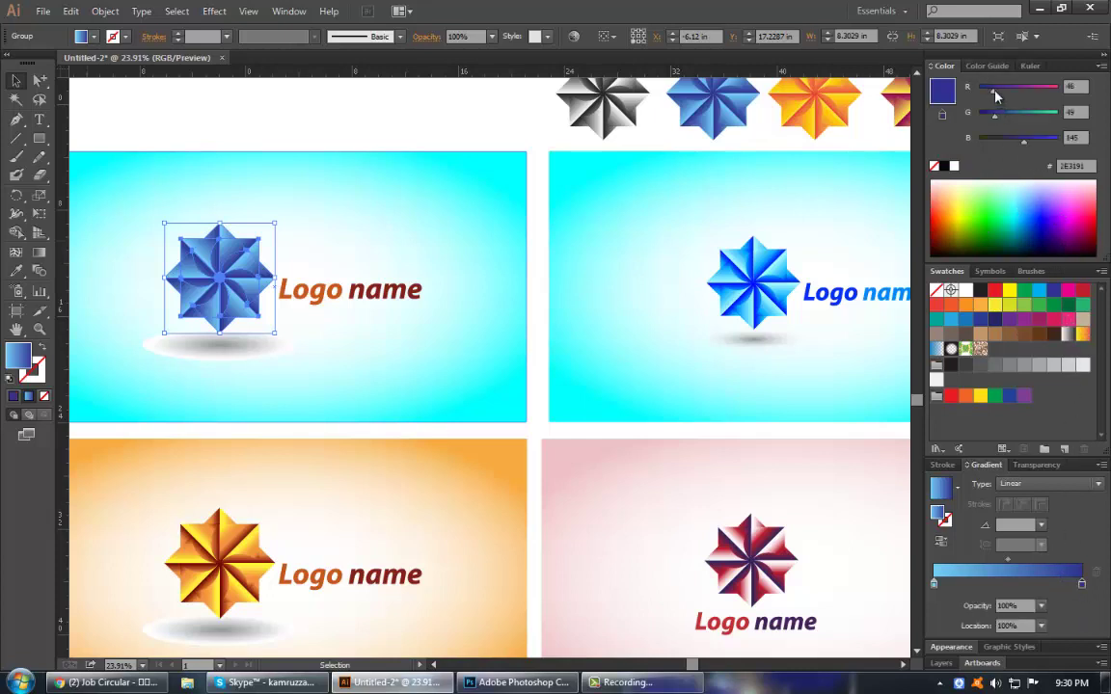
mouse_move(996, 94)
left_mouse_down()
mouse_move(955, 94)
mouse_move(1058, 113)
mouse_move(974, 143)
mouse_move(1003, 113)
left_mouse_up()
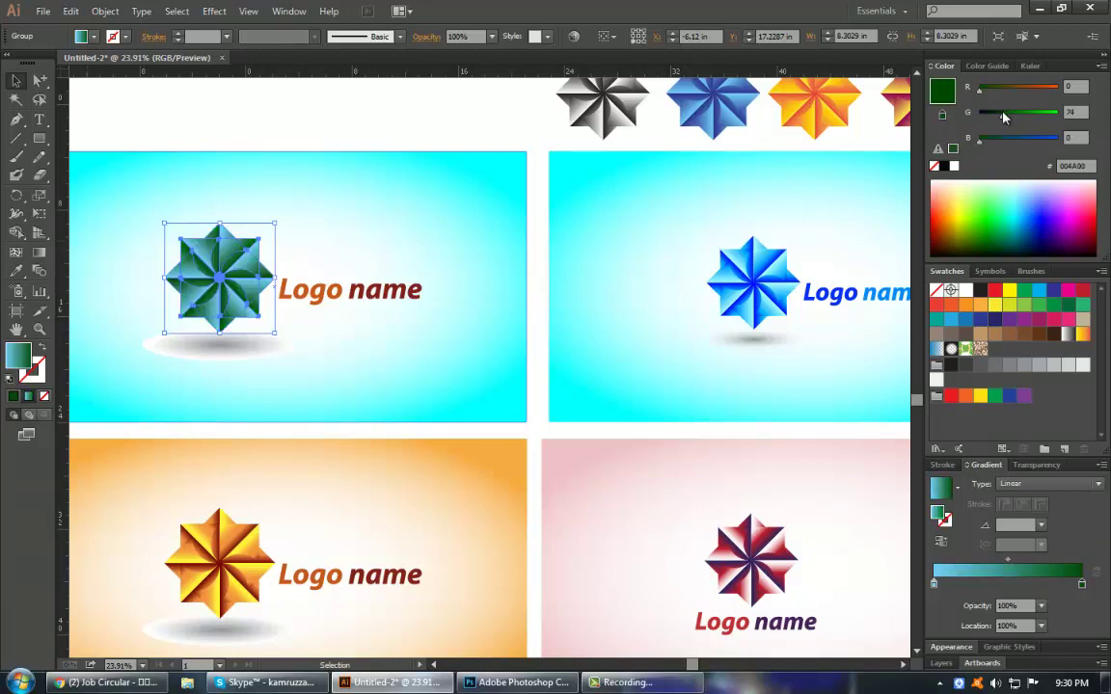
left_click(933, 585)
left_click(1072, 85)
type("0")
key("Tab")
type("255")
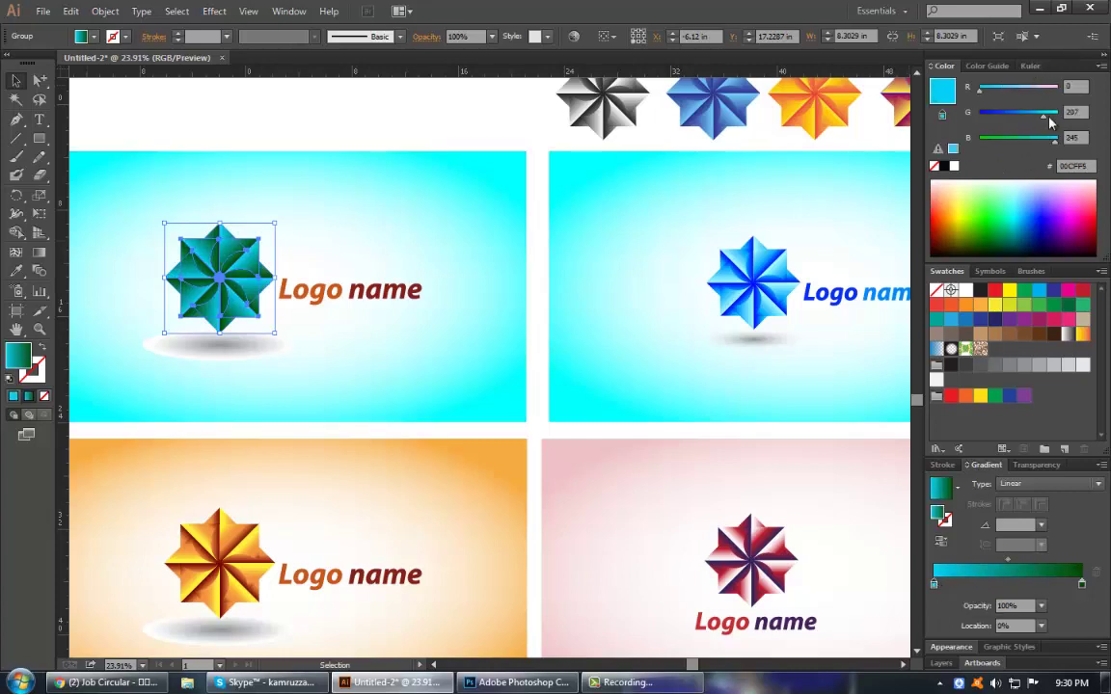
key("Tab")
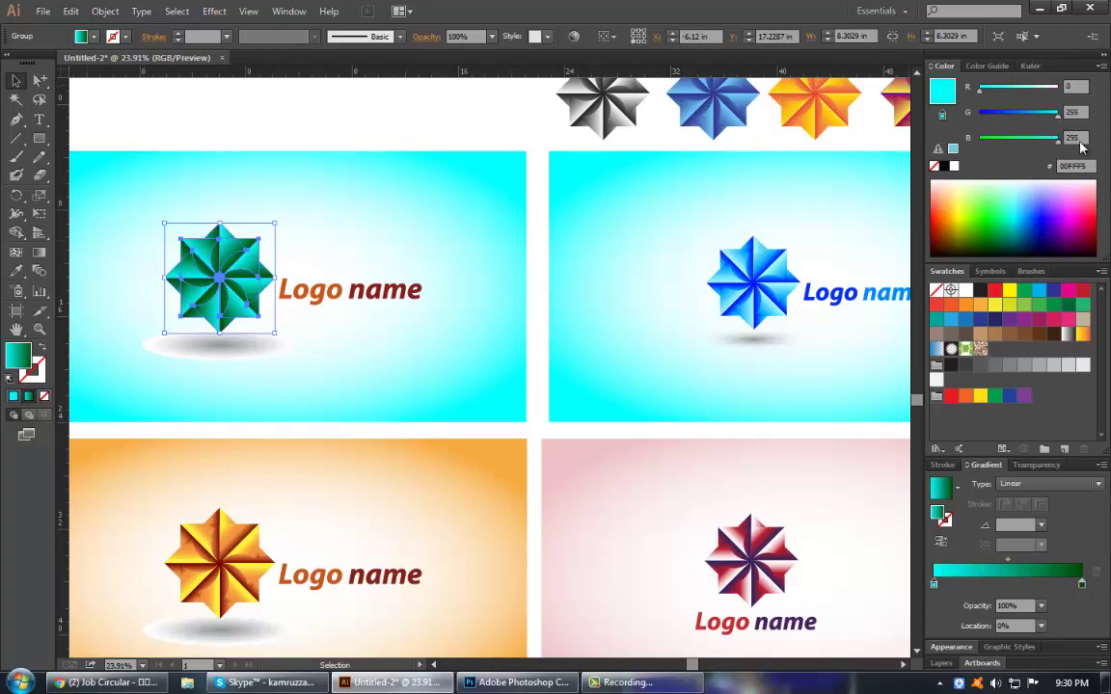
type("0")
key("Tab")
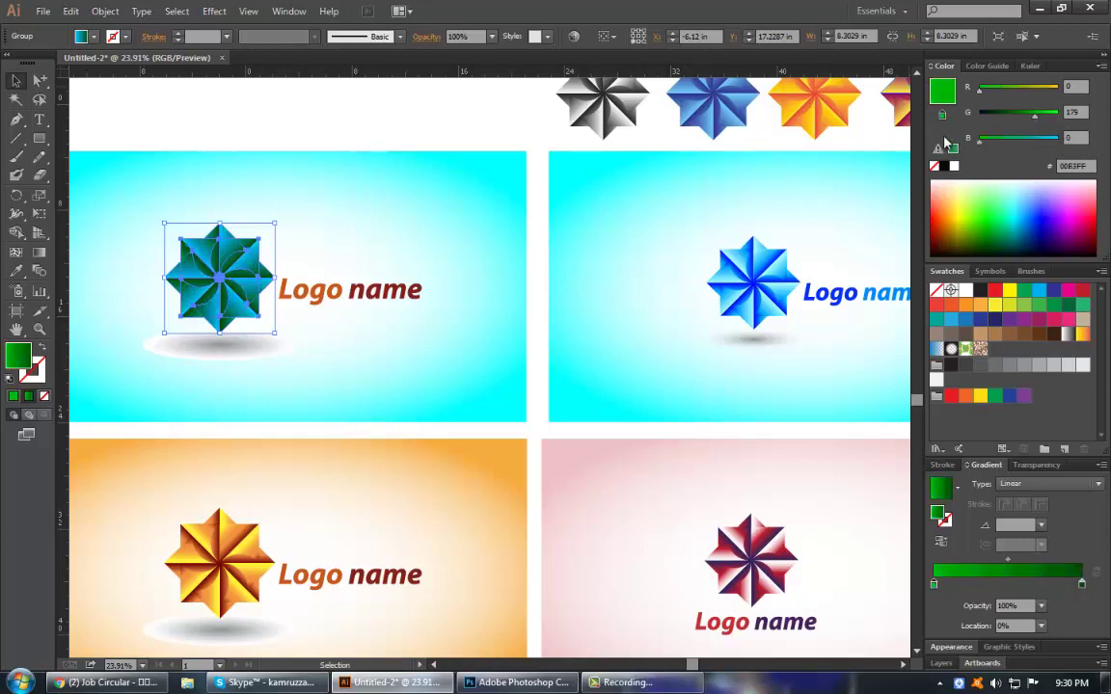
Tint the start stop lime BEFF00 and place stops at 20.92% and 76.06%, ending dark green 004A00.
left_click_drag(1010, 96, 1040, 94)
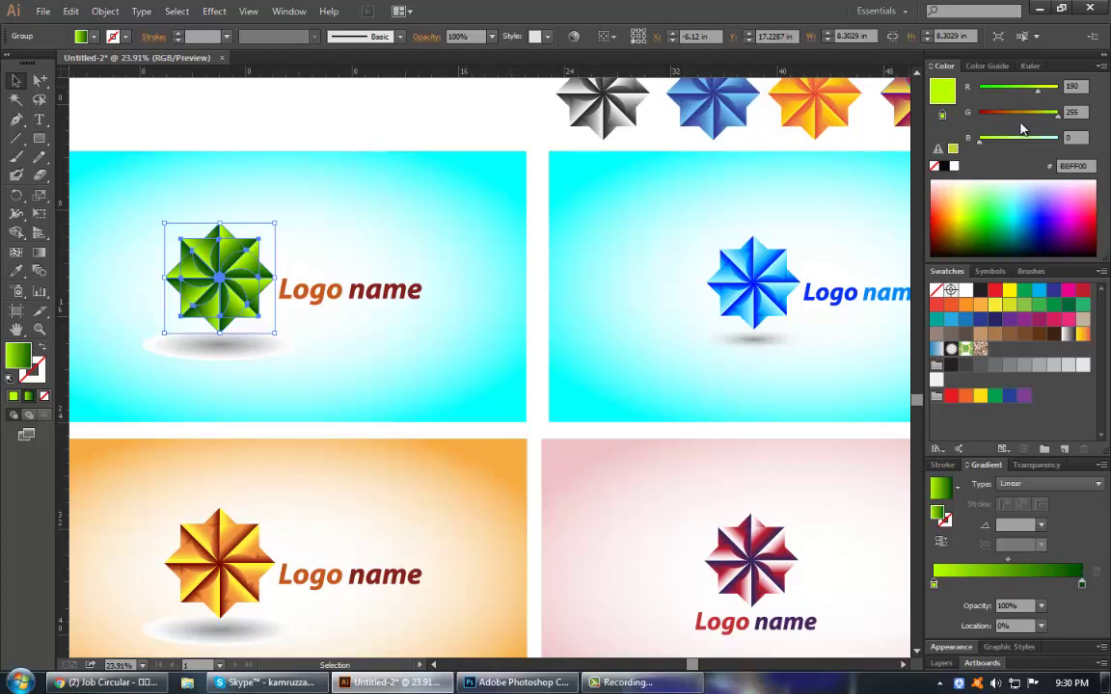
left_click_drag(996, 145, 1090, 152)
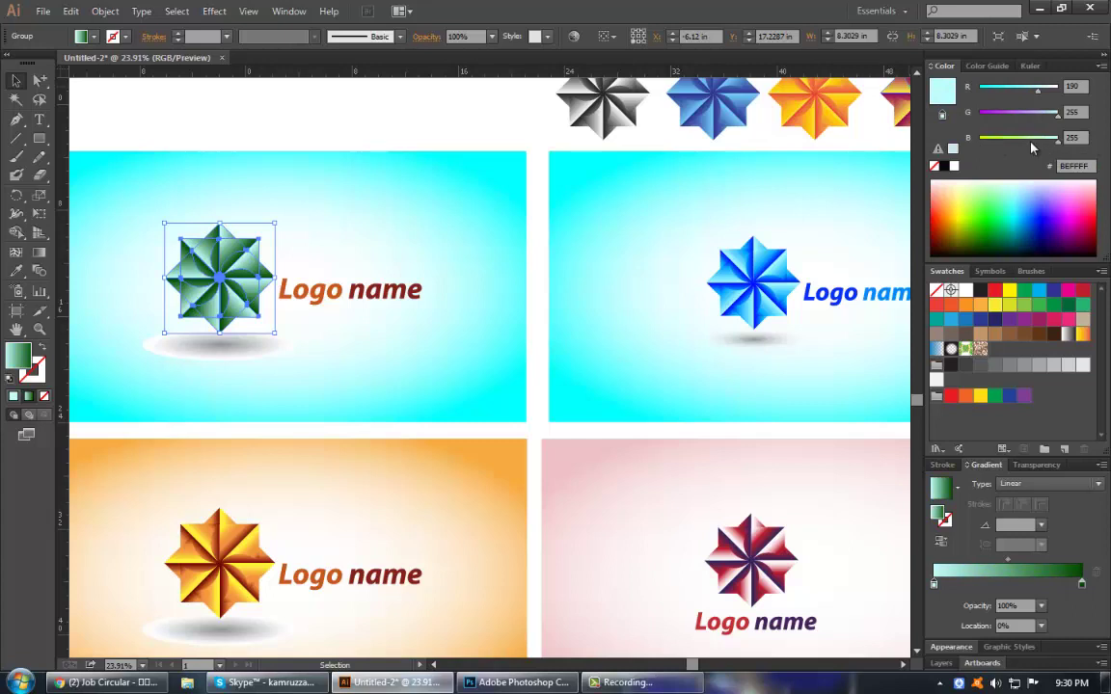
left_click_drag(1031, 145, 971, 154)
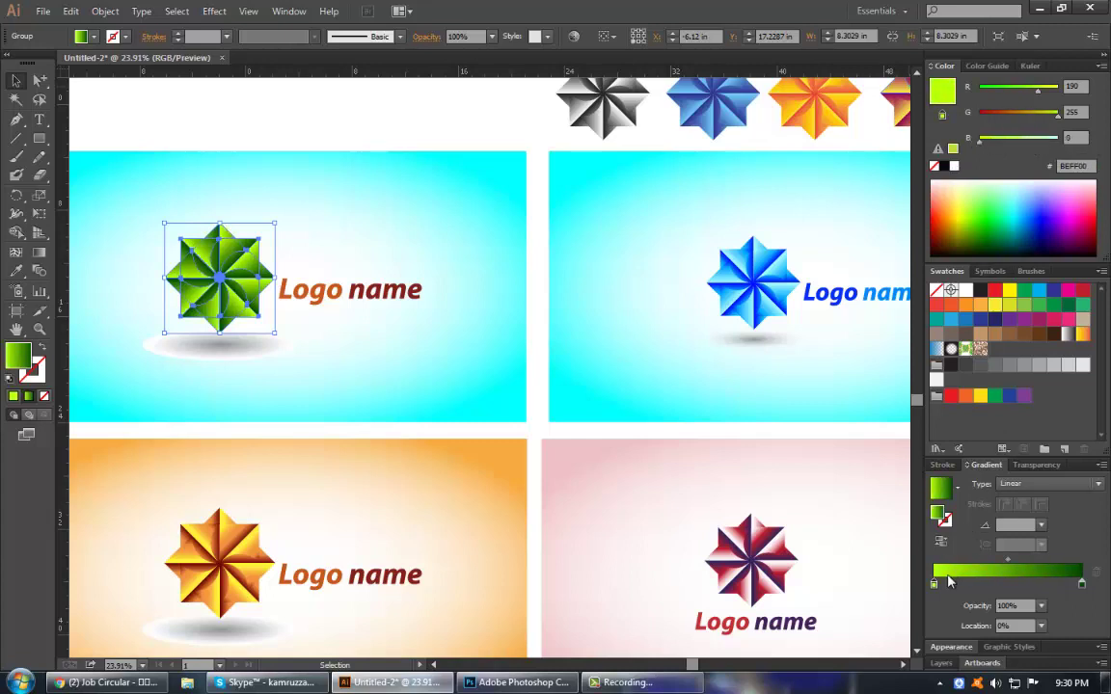
left_click_drag(933, 587, 965, 586)
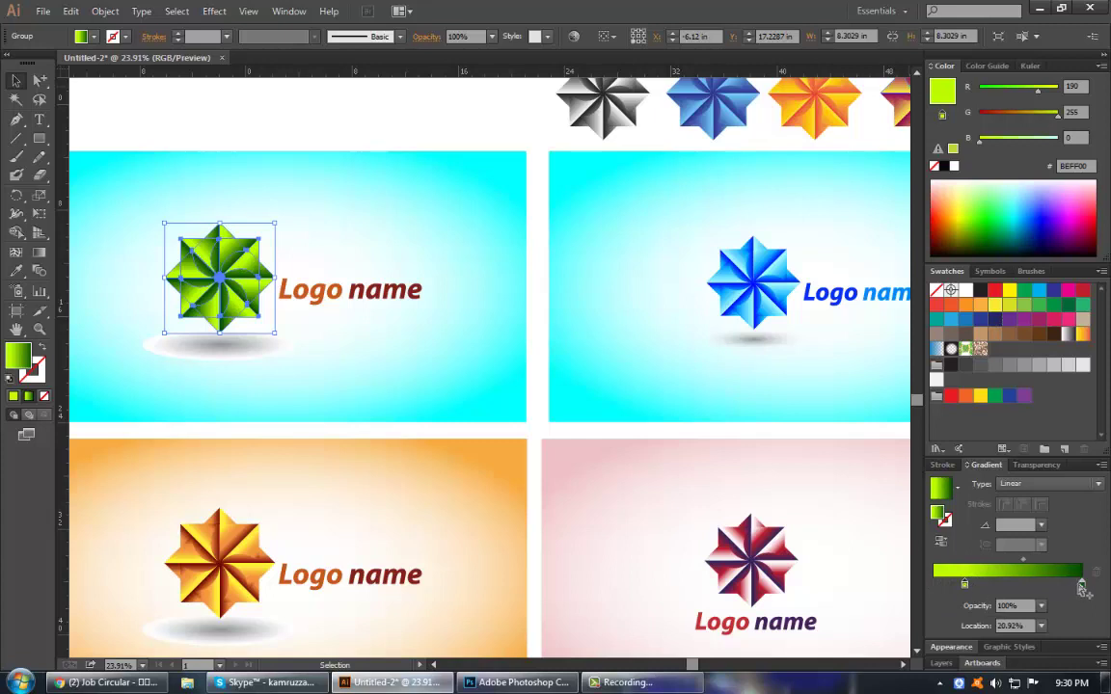
left_click_drag(1082, 591, 1049, 588)
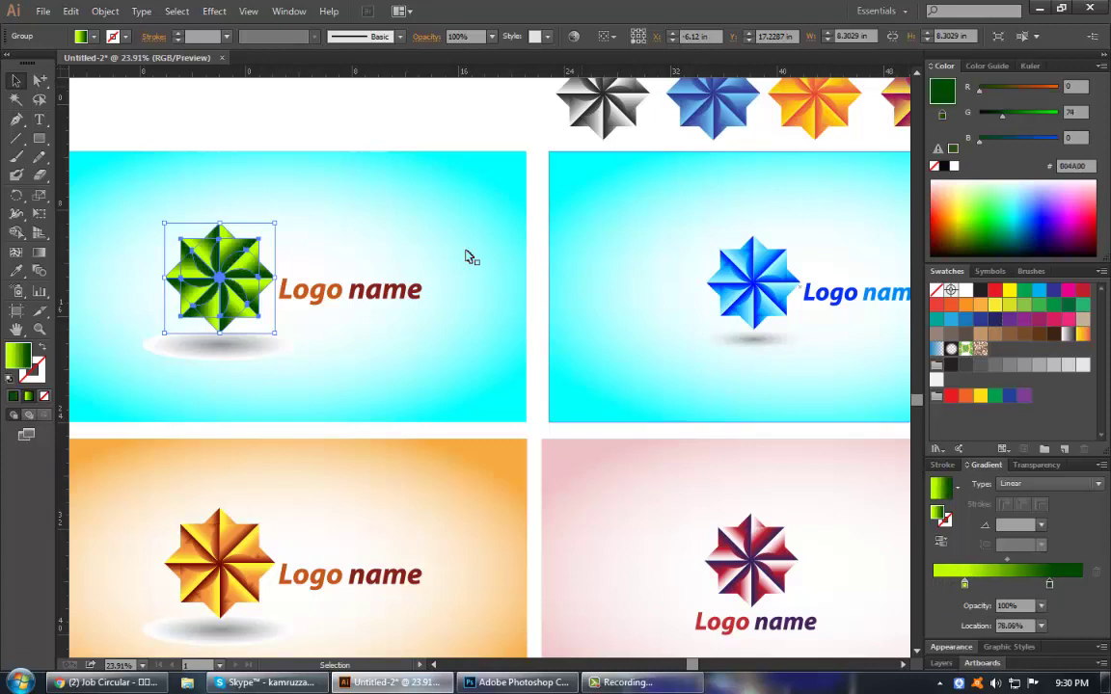
left_click(305, 124)
left_click_drag(300, 122, 451, 153)
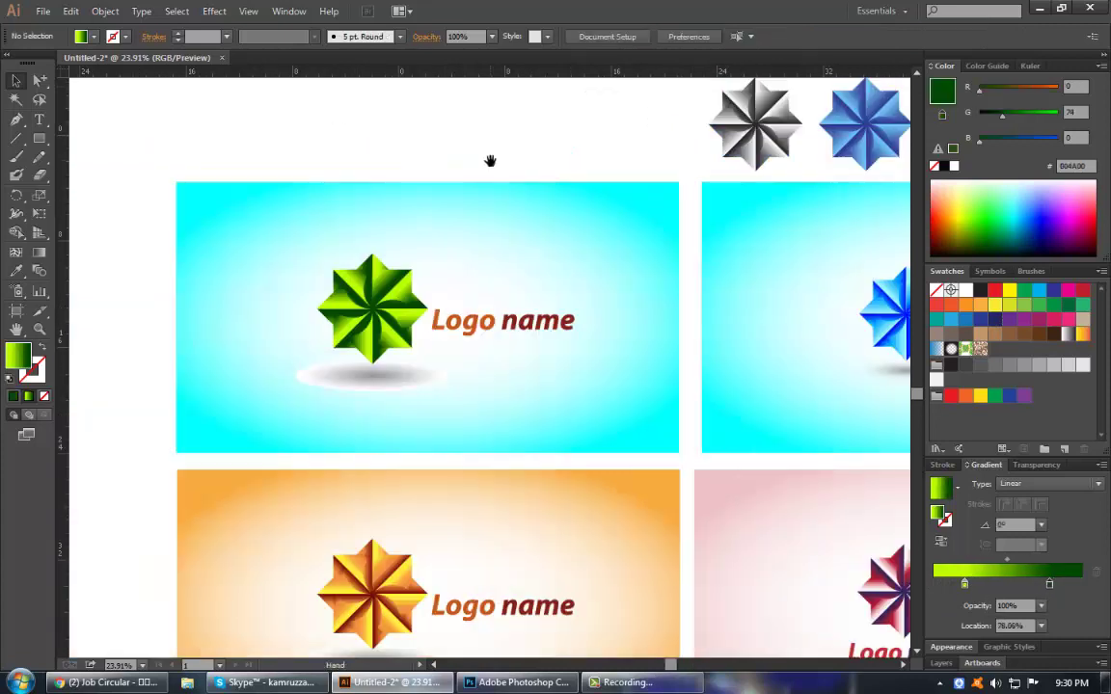
left_click(557, 369)
Sample the star's lime green into the background's cyan stop for a white-to-lime radial glow.
key("i")
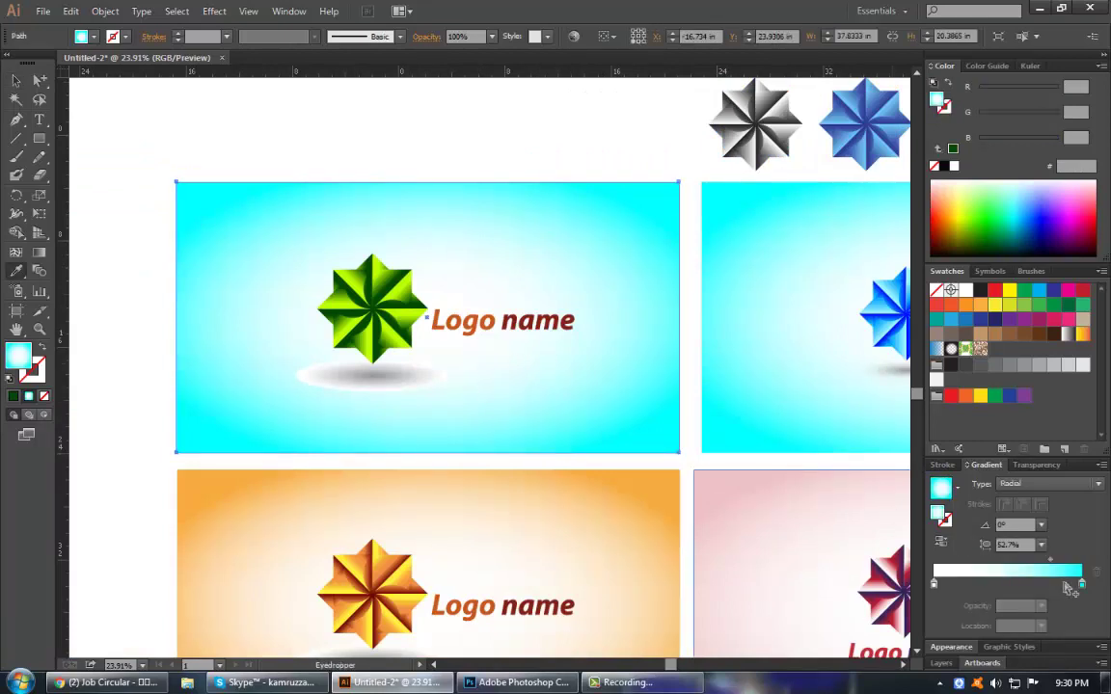
left_click(1083, 586)
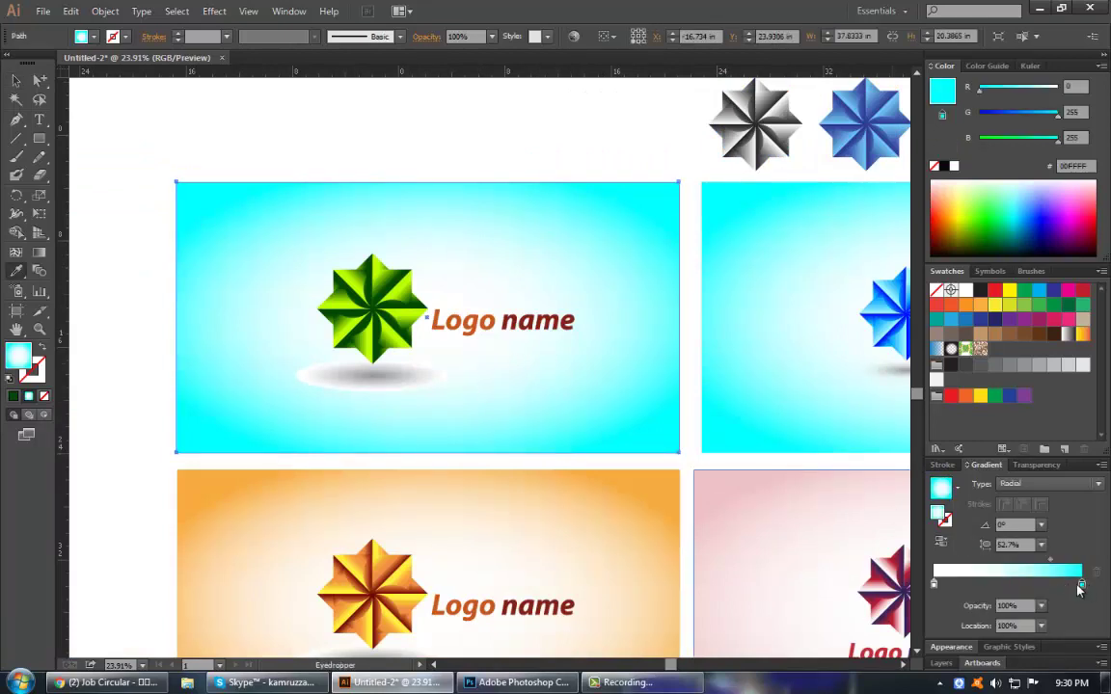
left_click(387, 269)
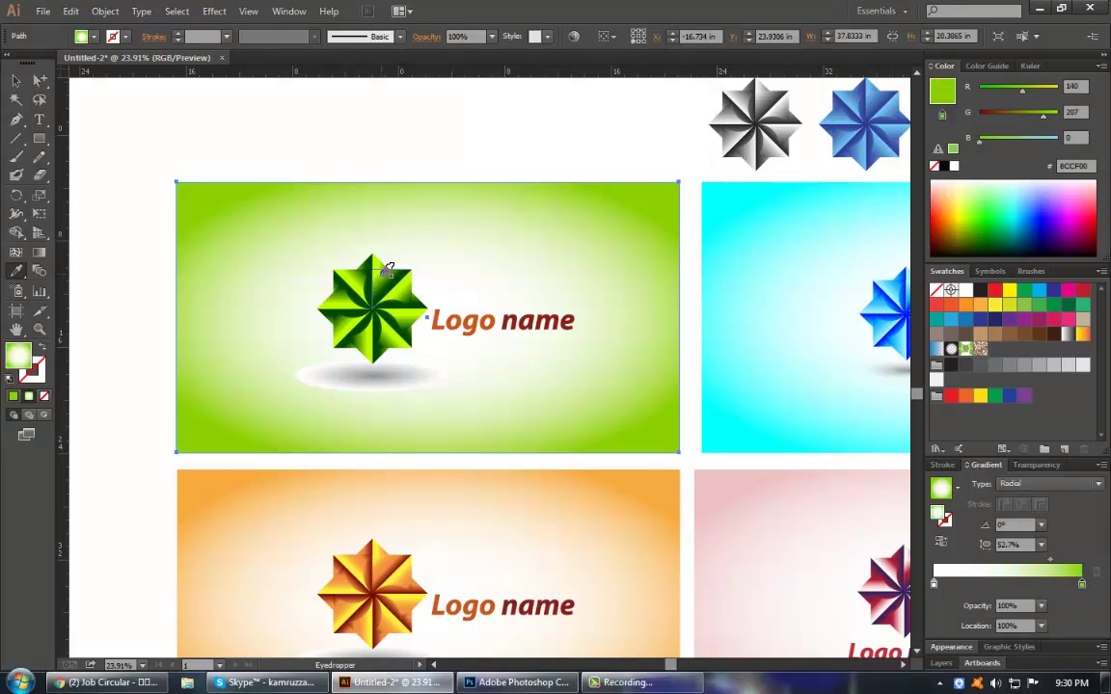
key("ctrl+shift+a")
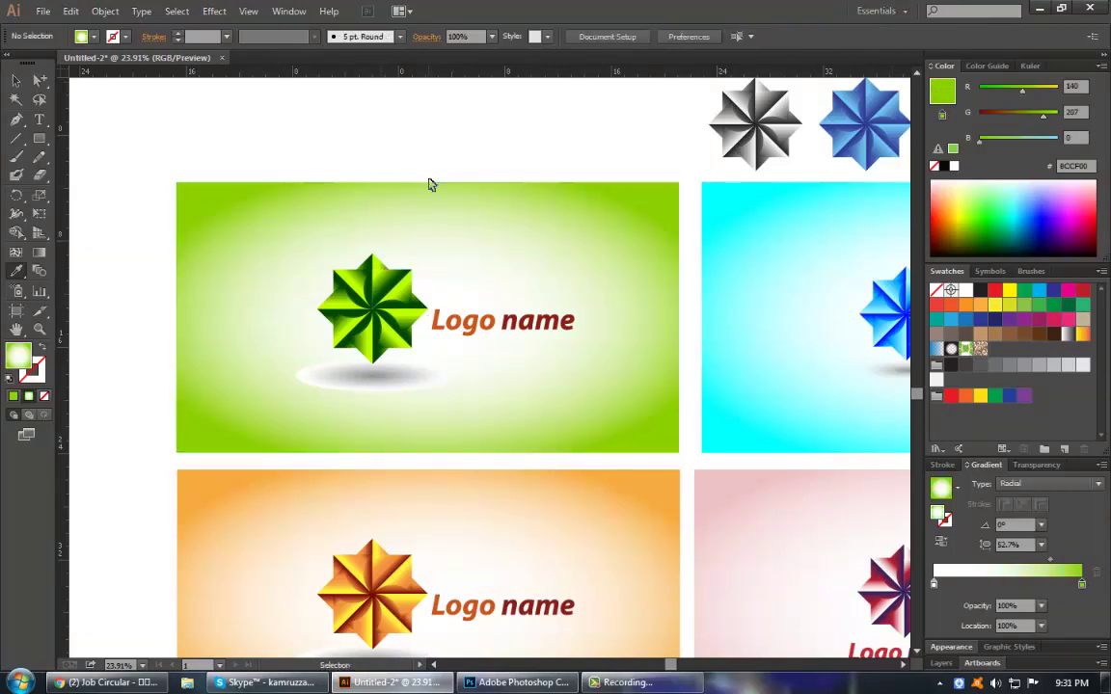
Delete the eyedropper note text below the cards.
left_click(579, 453, "ctrl+alt")
left_click(591, 453, "ctrl+alt")
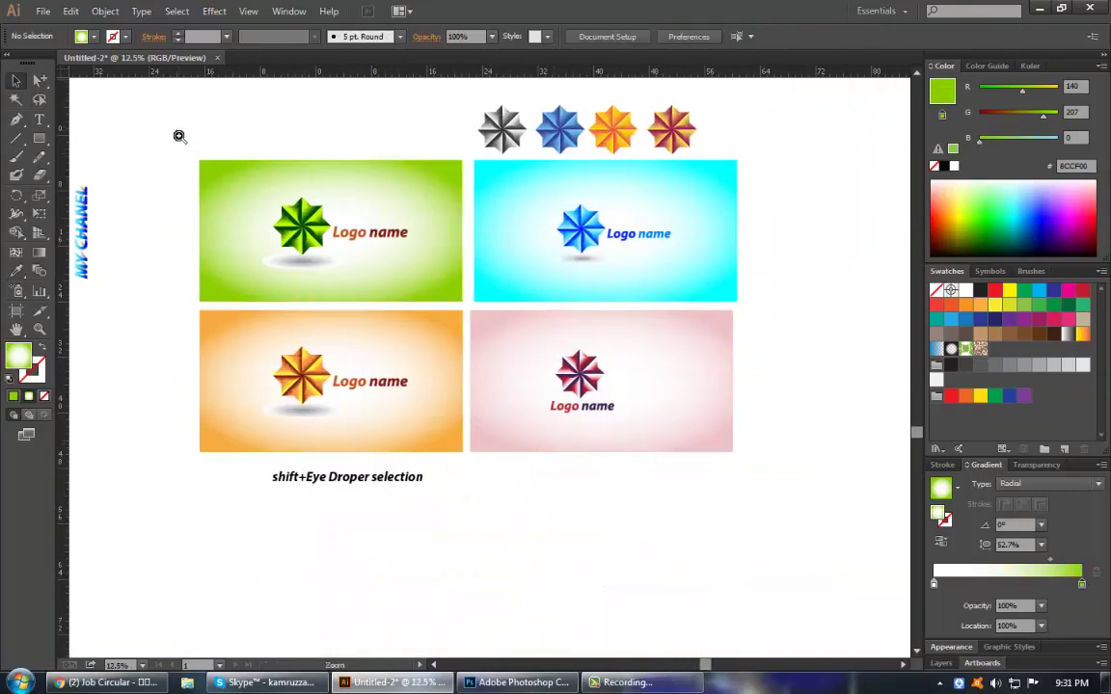
left_click_drag(180, 149, 802, 504)
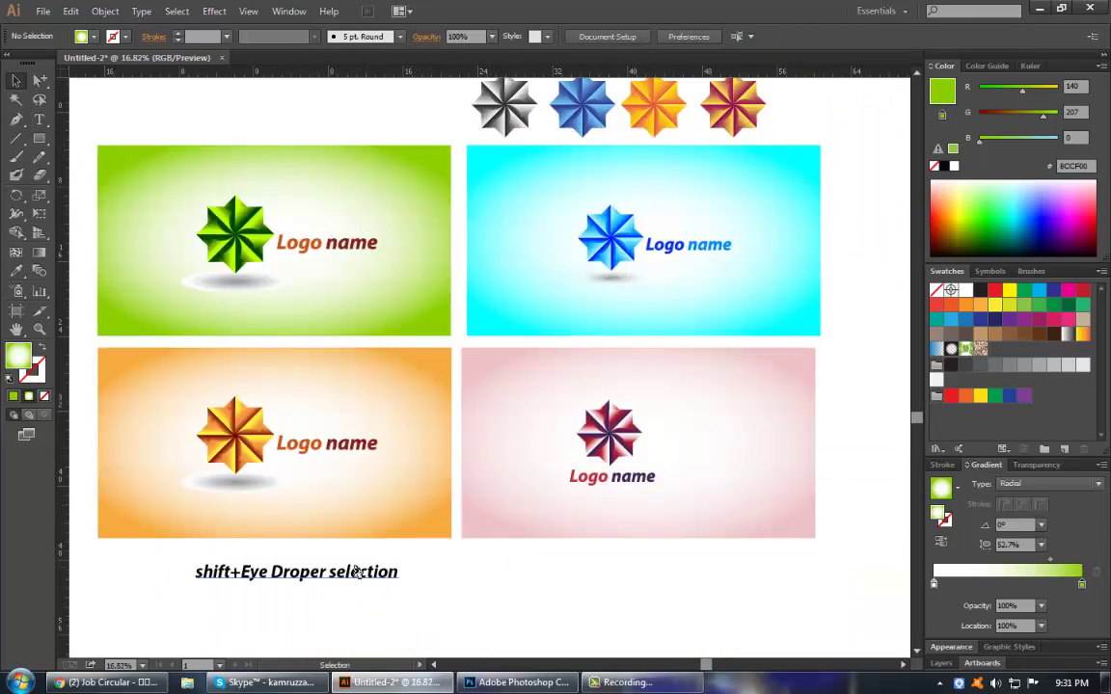
left_click_drag(226, 494, 296, 403)
mouse_move(141, 286)
left_mouse_down()
mouse_move(202, 316)
mouse_move(101, 93)
left_mouse_up()
key("Delete")
Rotate the PLEASE SUBCRIBE MY CHANEL text horizontal and place it beneath the pink card.
left_click_drag(729, 605, 474, 431)
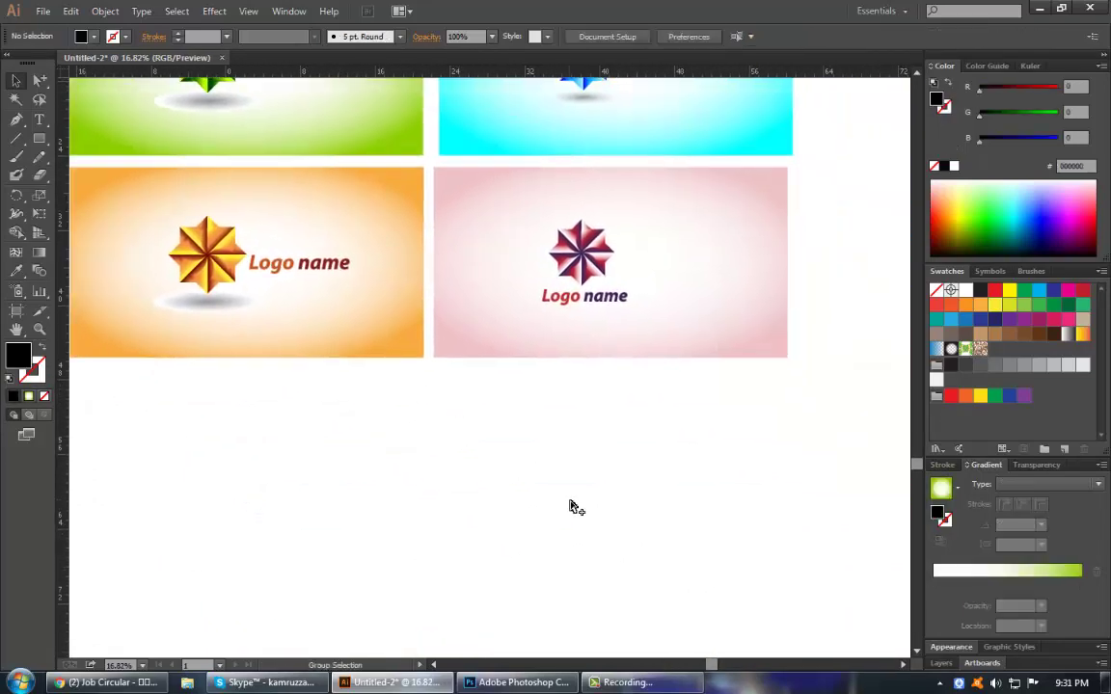
key("ctrl+z")
key("e")
left_click_drag(742, 494, 381, 521)
key("v")
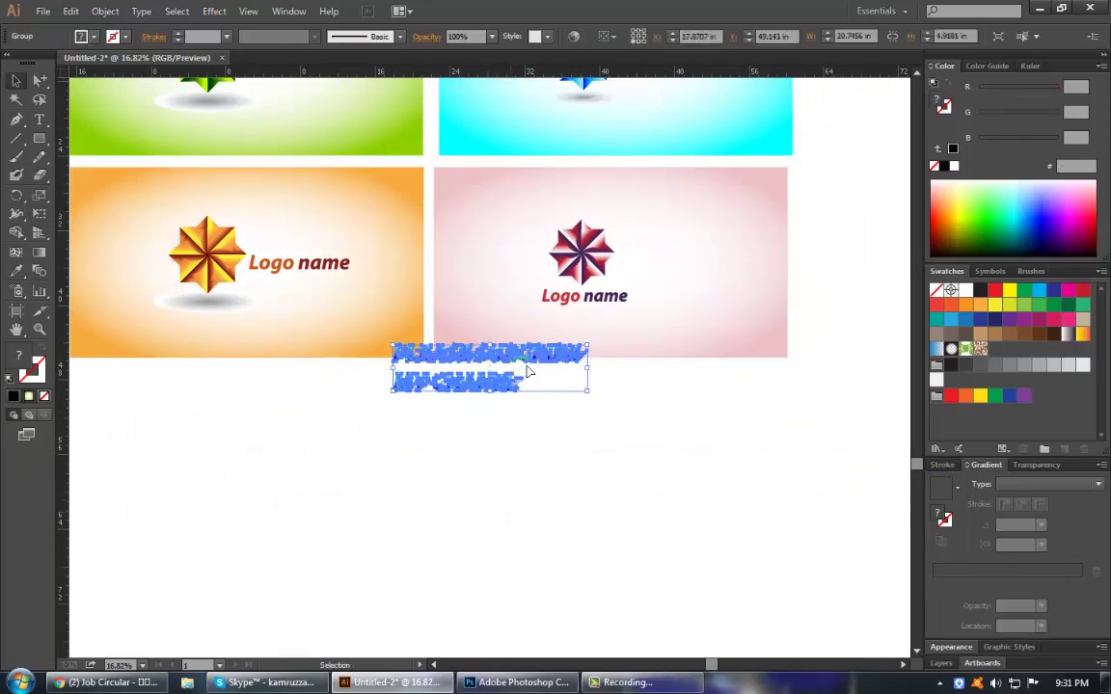
mouse_move(455, 363)
left_mouse_down()
mouse_move(705, 383)
mouse_move(687, 384)
left_mouse_up()
left_click(651, 494)
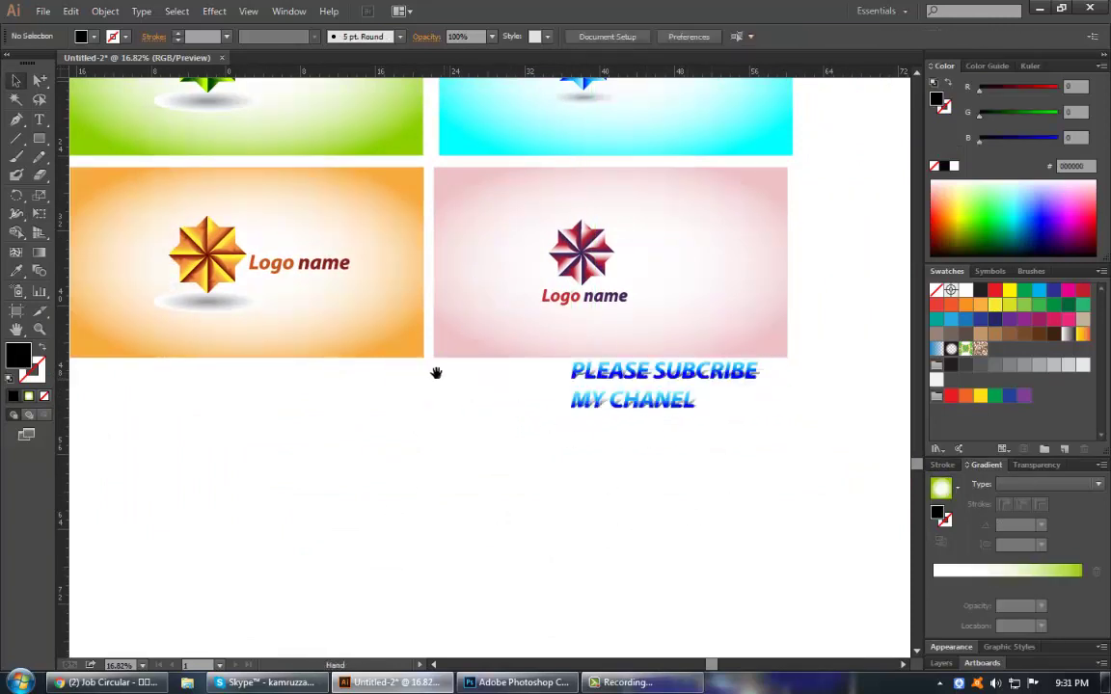
Hide the side panels and zoom to frame all four finished cards.
left_click_drag(436, 372, 469, 518)
key("shift+Tab")
key("z")
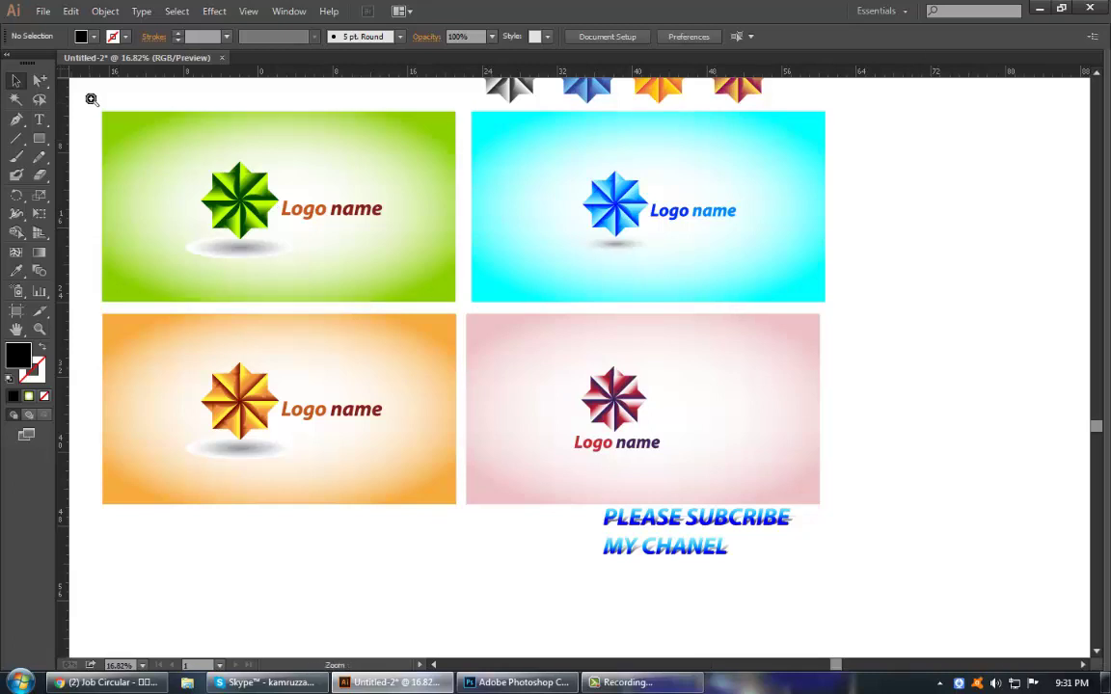
mouse_move(94, 98)
left_mouse_down()
mouse_move(876, 583)
mouse_move(834, 546)
left_mouse_up()
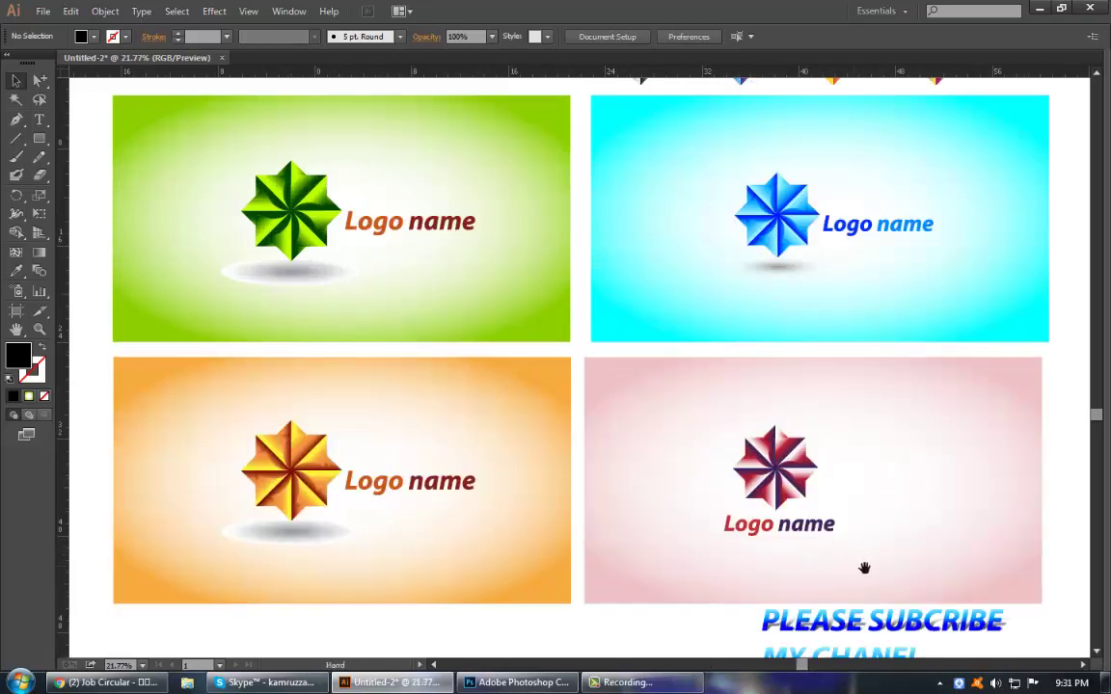
left_click_drag(1046, 540, 1047, 537)
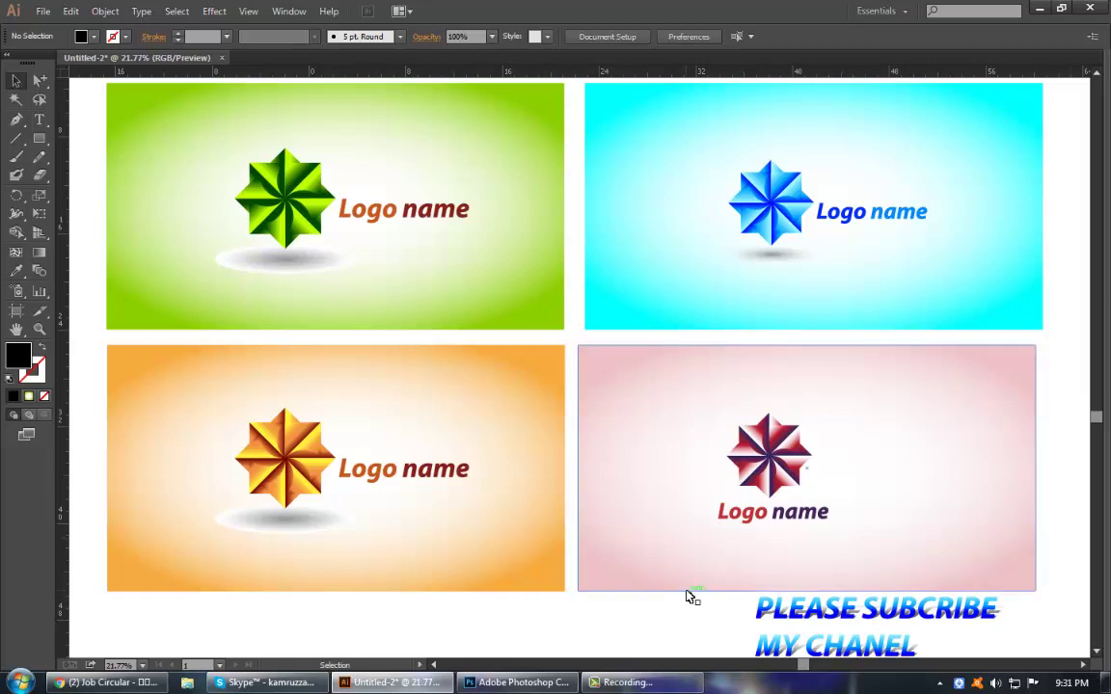
left_click(636, 665)
left_click(626, 682)
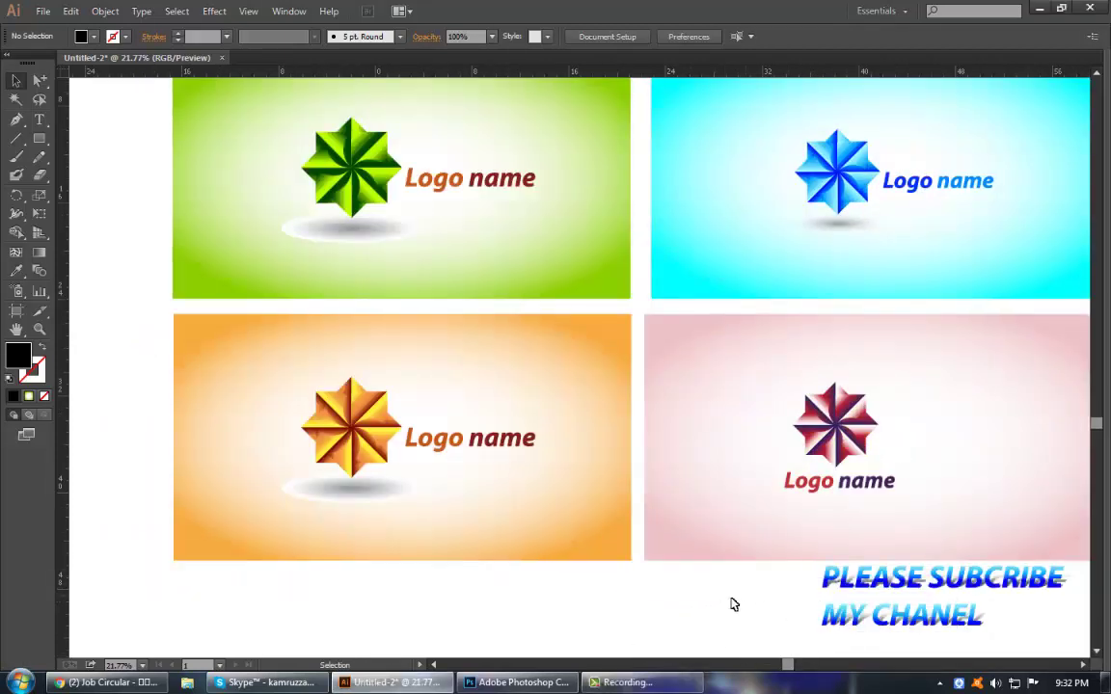
mouse_move(731, 603)
left_mouse_down()
mouse_move(690, 617)
mouse_move(726, 625)
left_mouse_up()
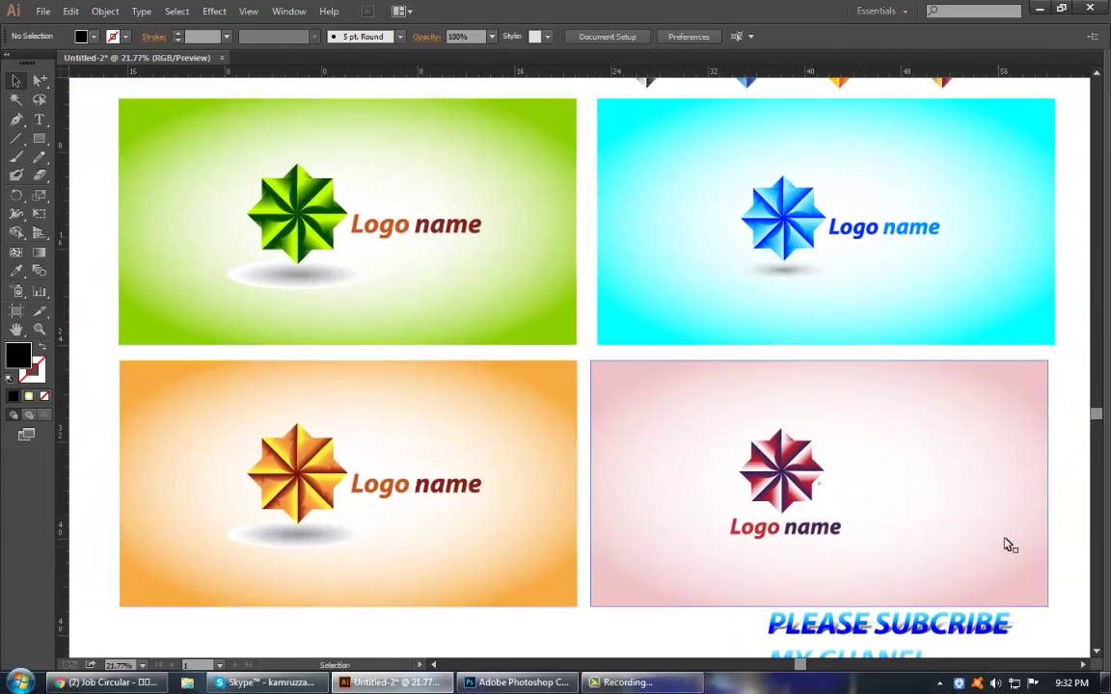
key("ctrl+minus")
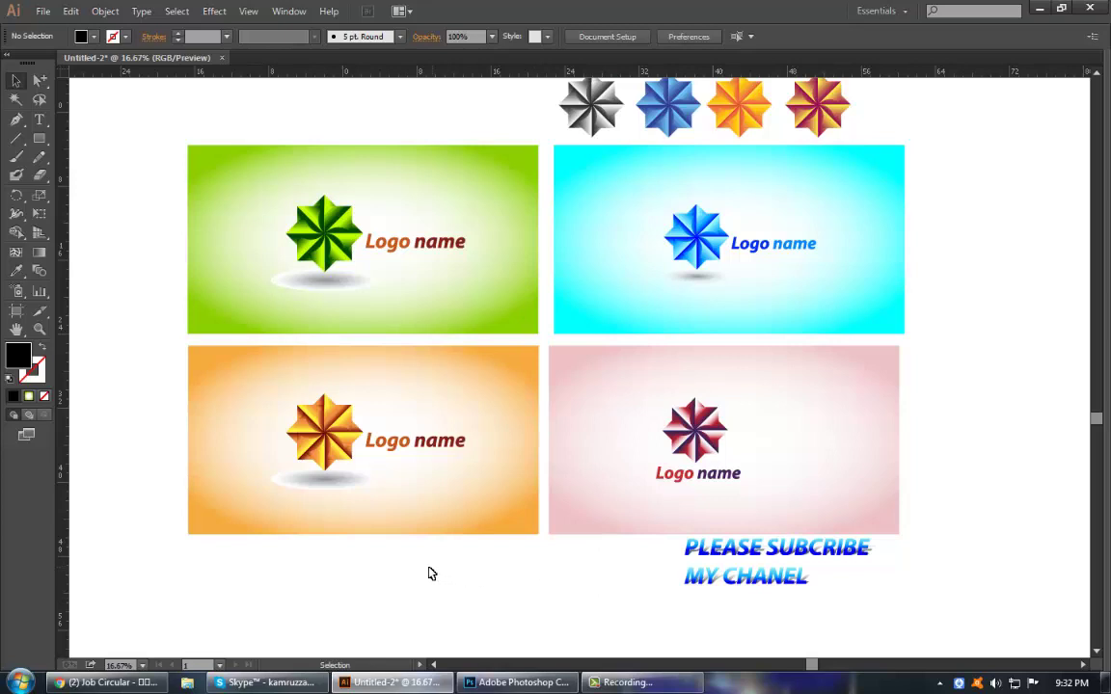
Type 'Thanks for watching my Video...' as a text line beneath the orange card.
key("t")
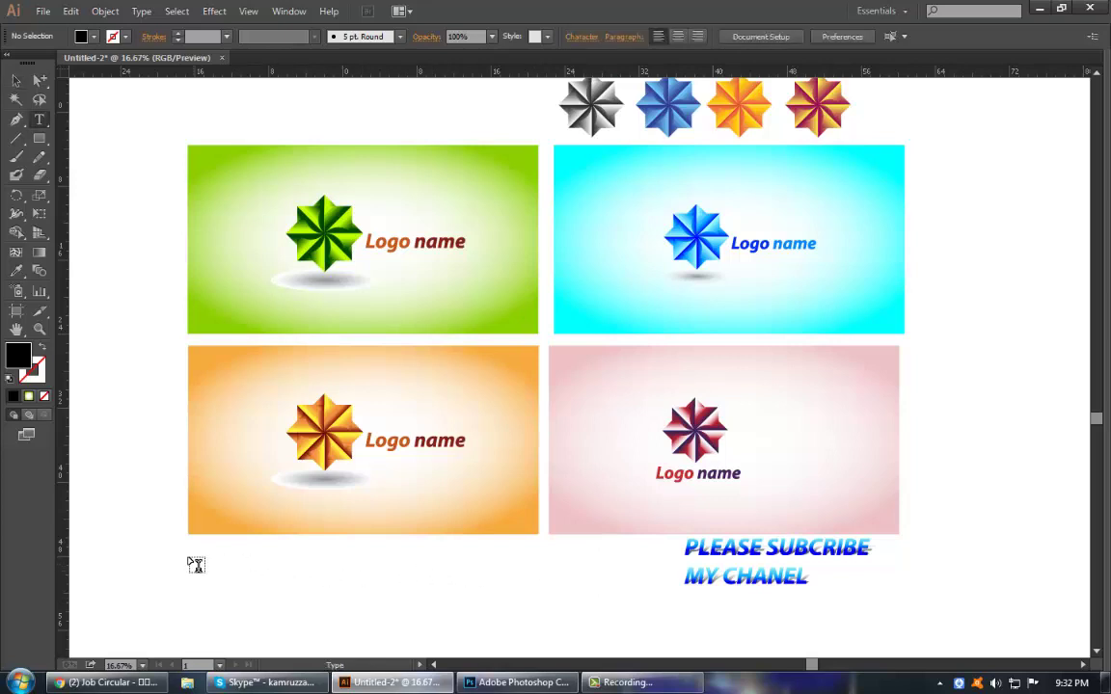
left_click(168, 585)
type("Th")
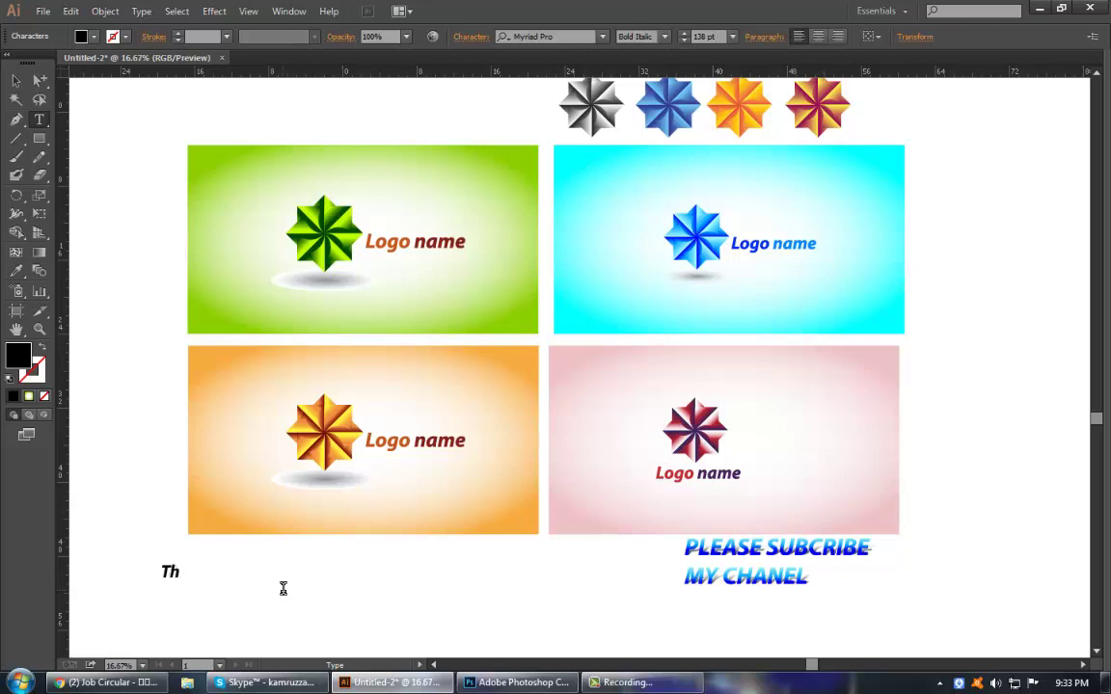
type("anks for watching my Video...")
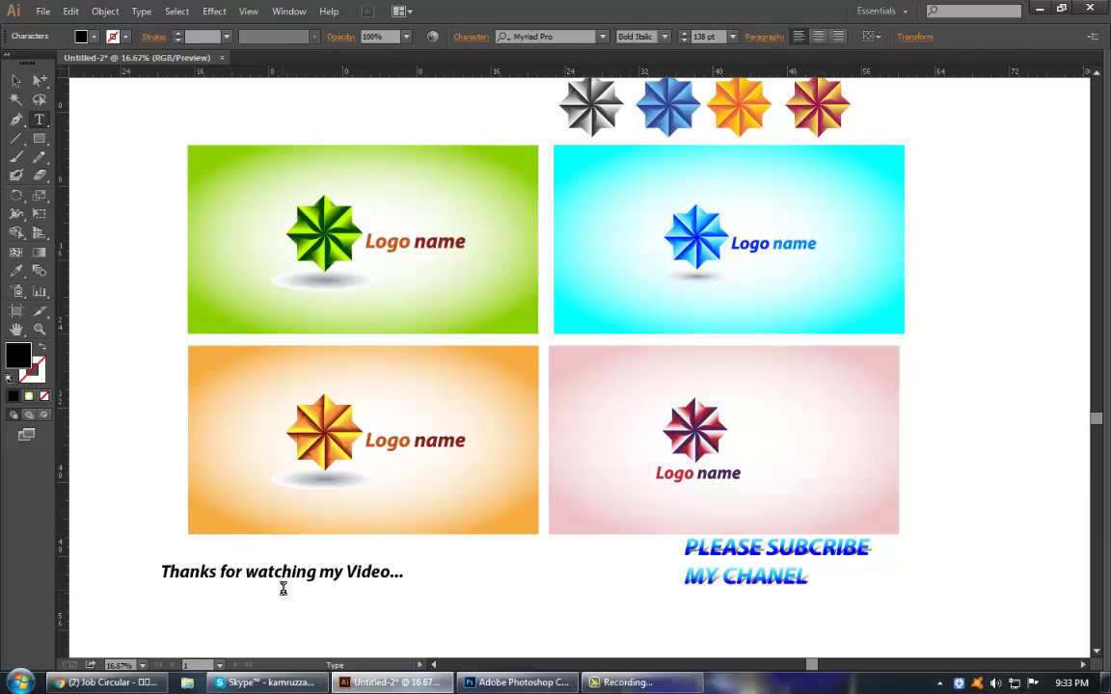
key("Escape")
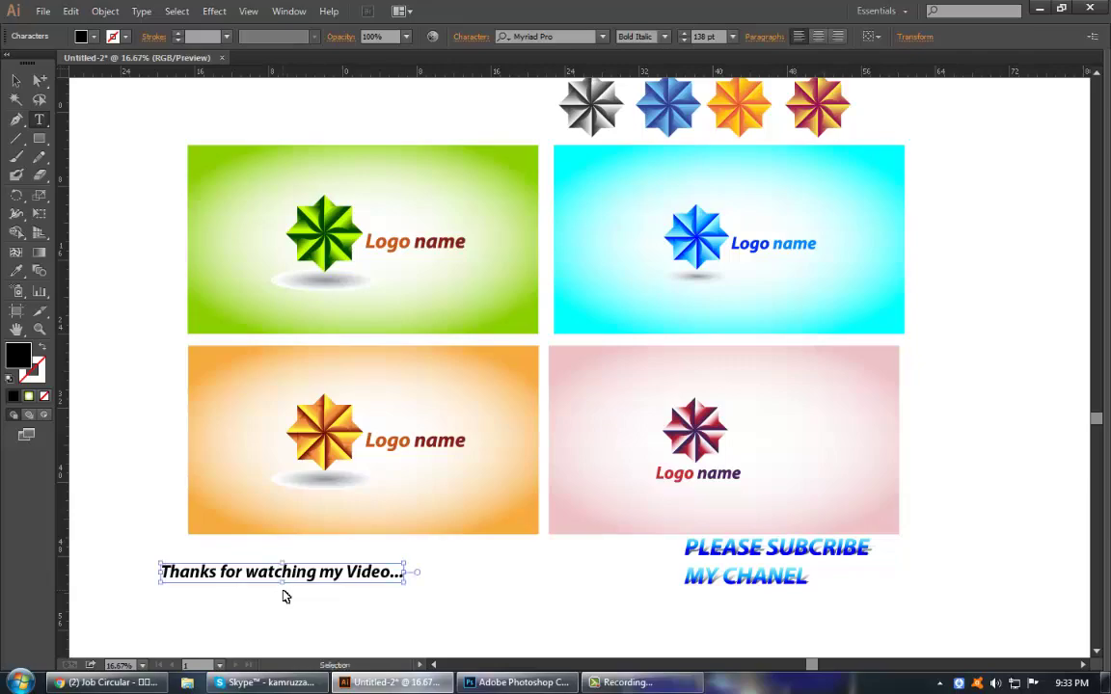